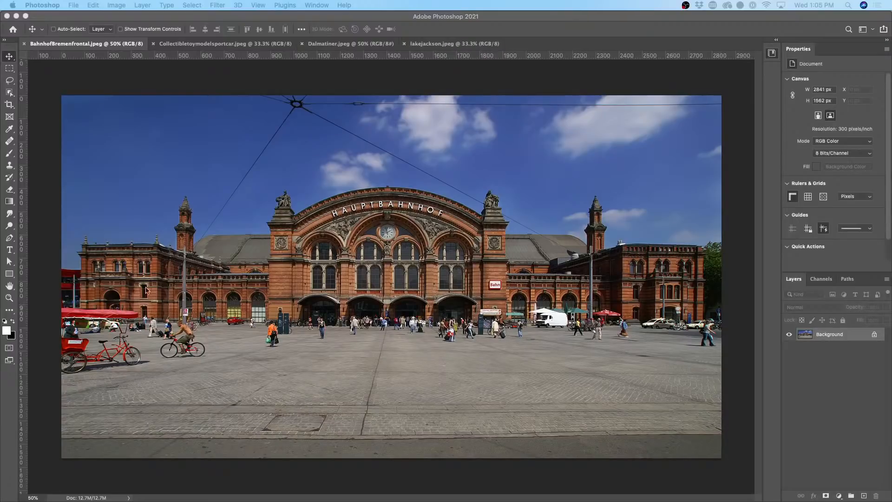
Step: Look through the open station, sports car, Dalmatian and lake photos to compare the source images
{"action": "left_click", "coordinate": [212, 46]}
{"action": "left_click", "coordinate": [212, 45]}
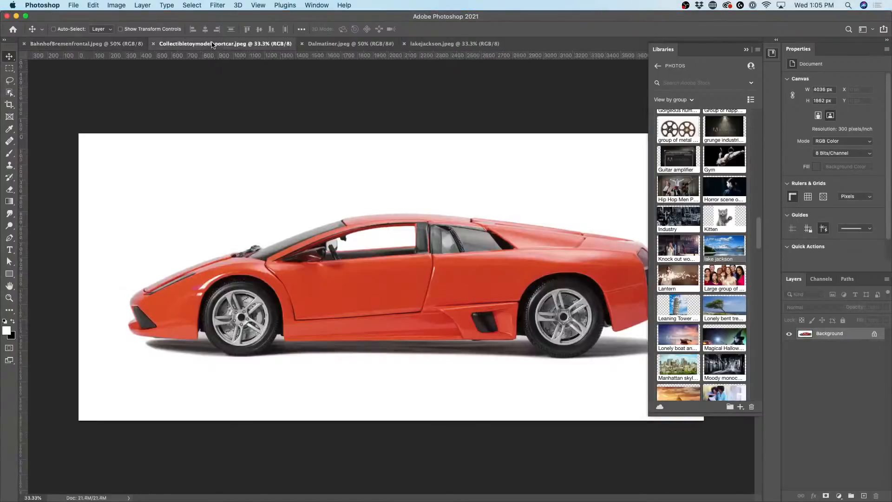
{"action": "left_click", "coordinate": [351, 44]}
{"action": "left_click", "coordinate": [428, 45]}
{"action": "left_click", "coordinate": [327, 45]}
{"action": "left_click", "coordinate": [164, 44]}
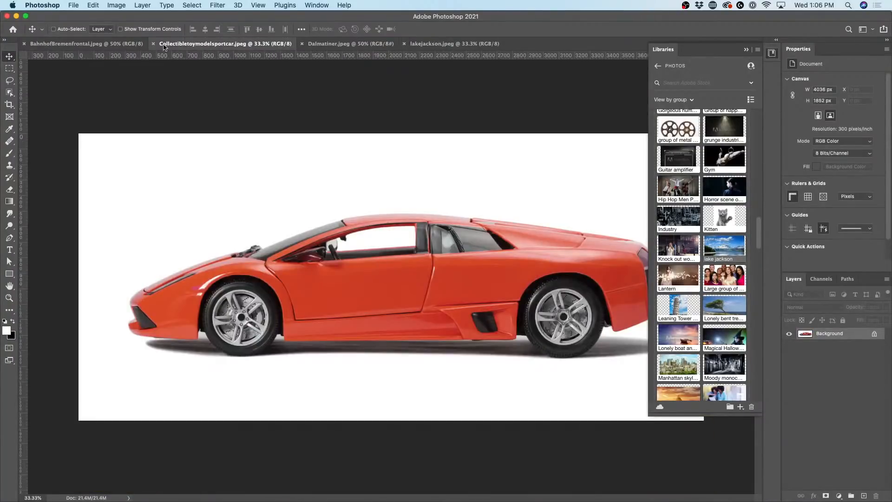
{"action": "left_click", "coordinate": [135, 45]}
{"action": "left_click", "coordinate": [193, 45]}
{"action": "left_click", "coordinate": [328, 45]}
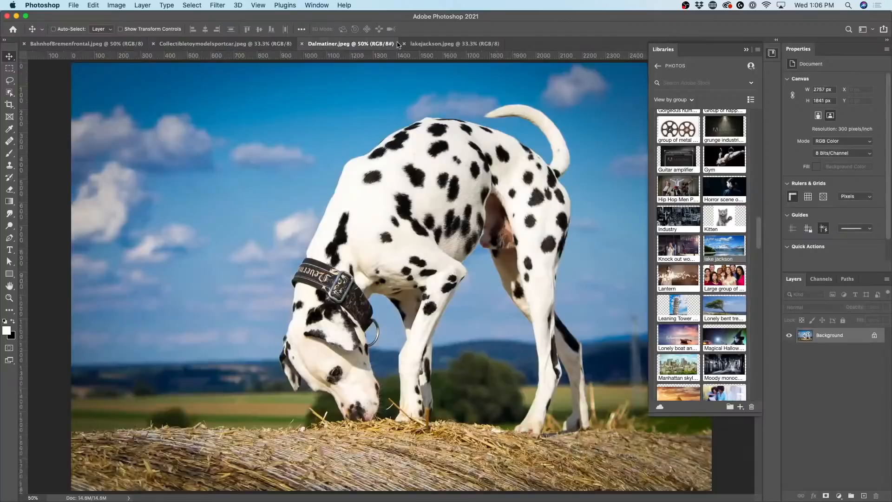
{"action": "left_click", "coordinate": [429, 43]}
{"action": "left_click", "coordinate": [330, 44]}
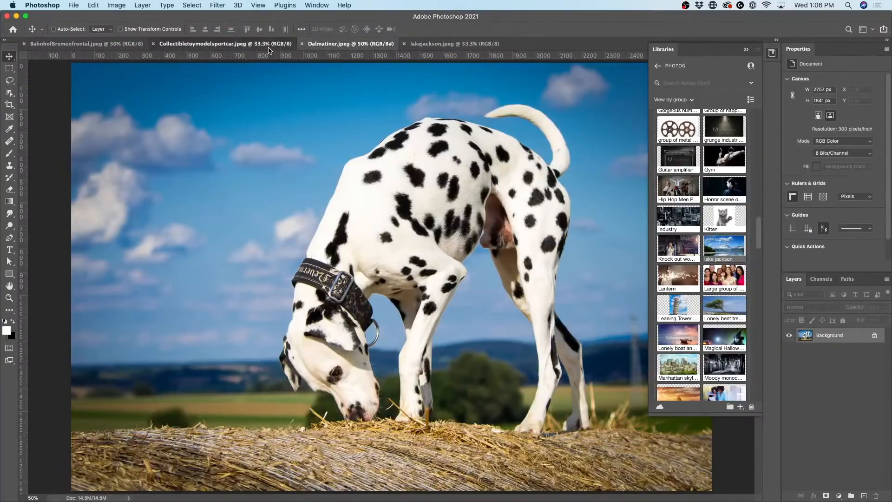
{"action": "left_click", "coordinate": [251, 44]}
{"action": "left_click", "coordinate": [93, 44]}
Step: Open the recent file fire guitar city reduced.psb and enlarge its view to about 40%
{"action": "left_click", "coordinate": [73, 5]}
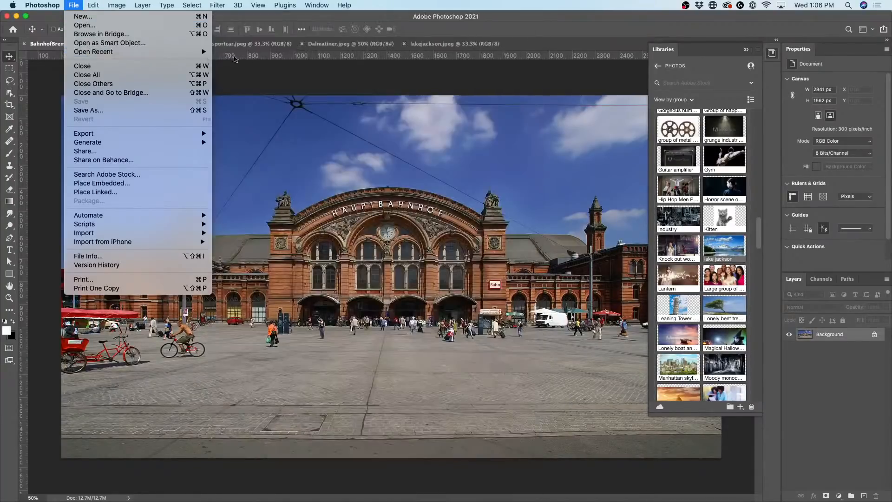
{"action": "mouse_move", "coordinate": [184, 54]}
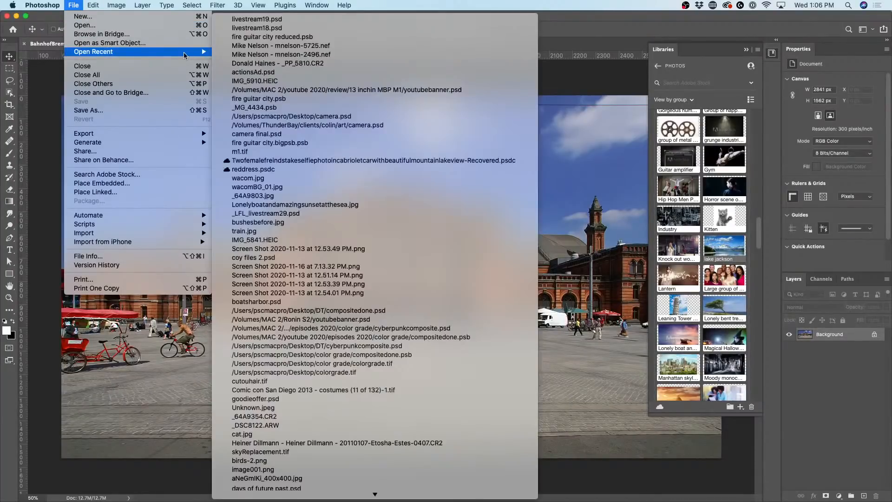
{"action": "left_click", "coordinate": [319, 37]}
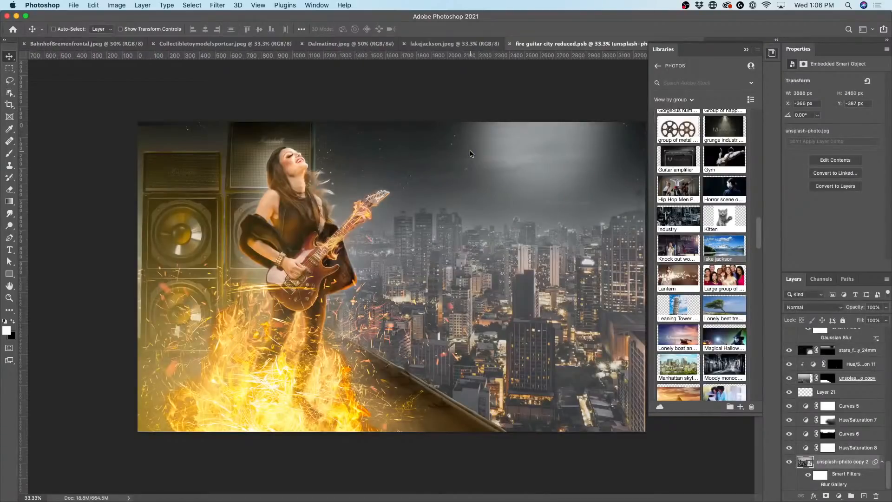
{"action": "key", "text": "super+plus"}
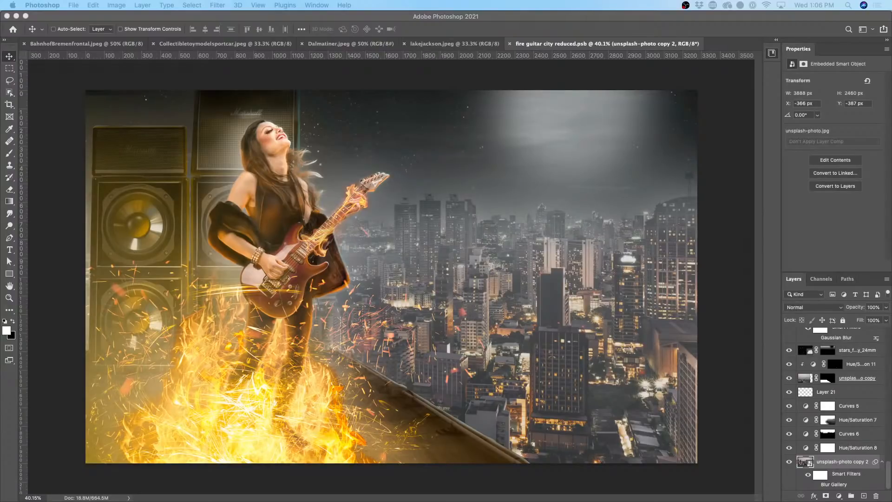
{"action": "mouse_move", "coordinate": [4, 501]}
Step: Review the guitar city composite against the station, car, Dalmatian and lake photos, checking subjects, backgrounds and perspective
{"action": "left_click", "coordinate": [274, 45]}
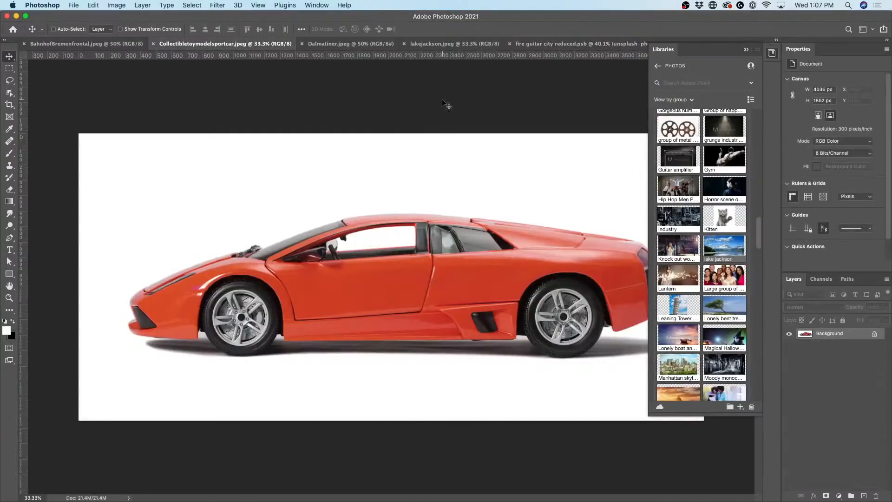
{"action": "left_click", "coordinate": [576, 44]}
{"action": "left_click", "coordinate": [491, 44]}
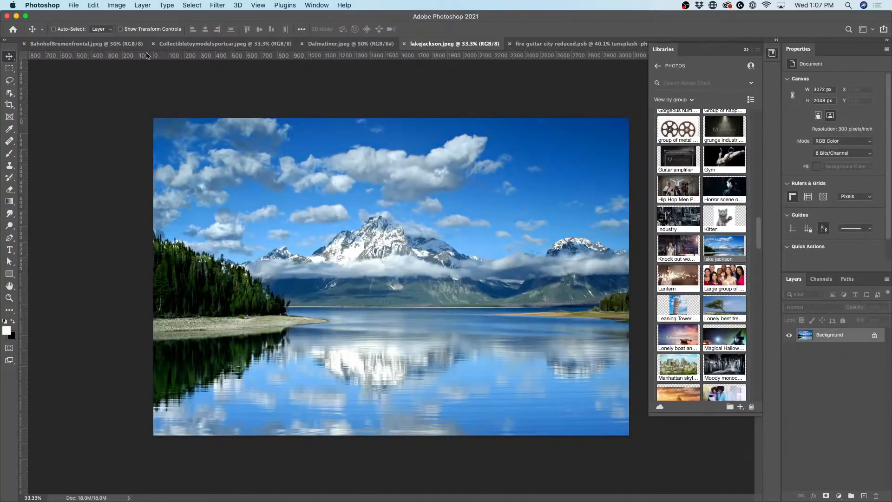
{"action": "left_click", "coordinate": [107, 45]}
{"action": "left_click", "coordinate": [209, 44]}
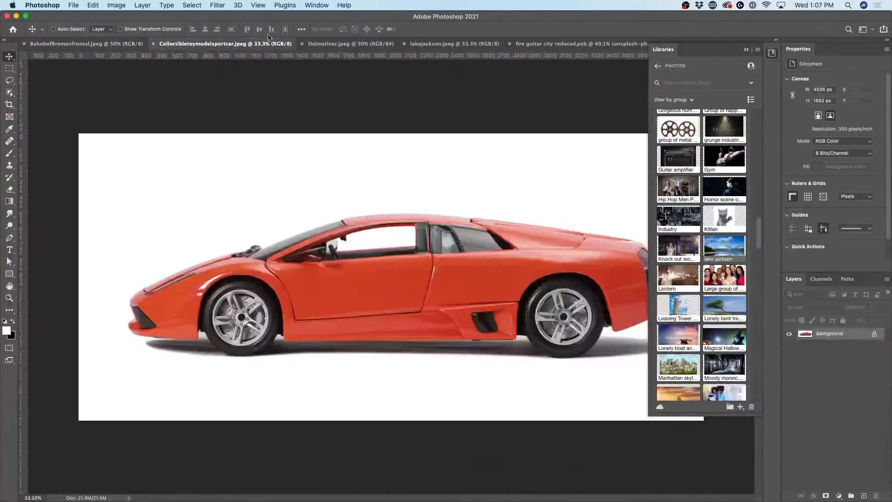
{"action": "left_click", "coordinate": [313, 44]}
{"action": "left_click", "coordinate": [446, 43]}
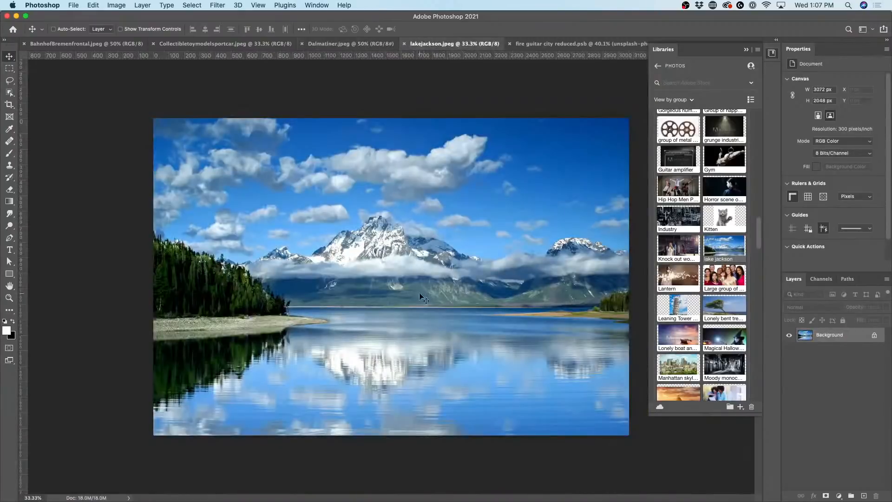
{"action": "left_click", "coordinate": [106, 44]}
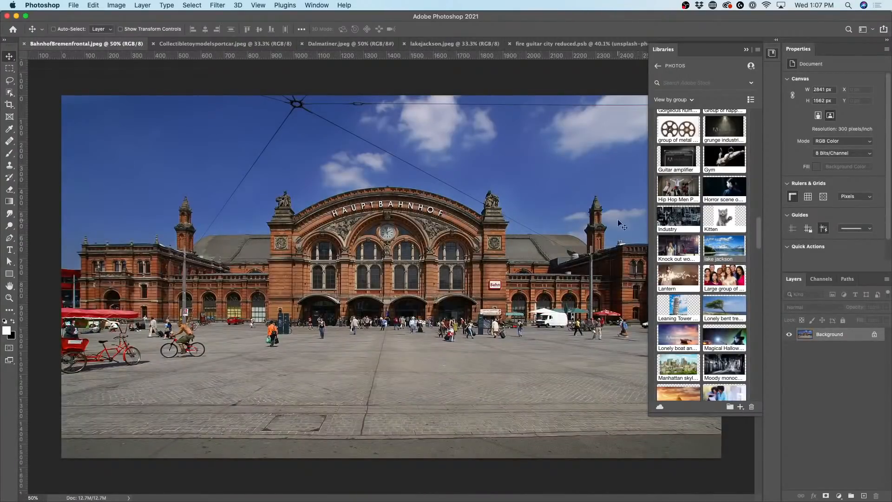
{"action": "left_click", "coordinate": [225, 44]}
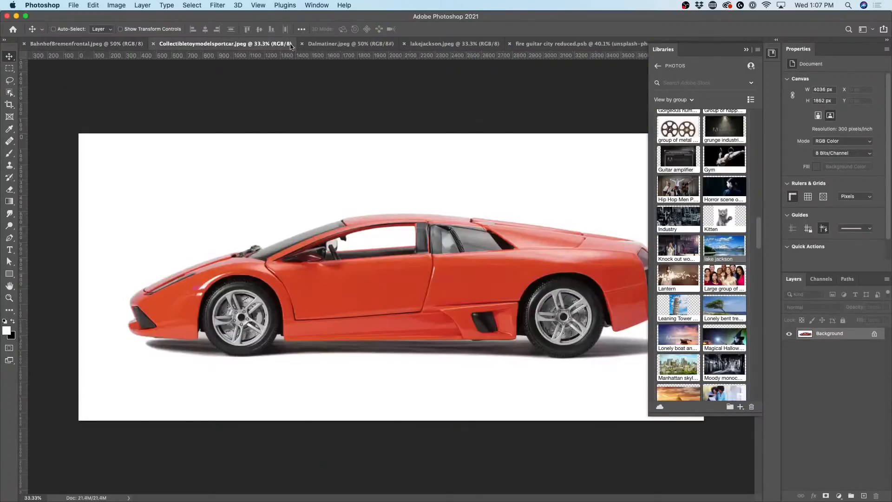
{"action": "left_click", "coordinate": [328, 44]}
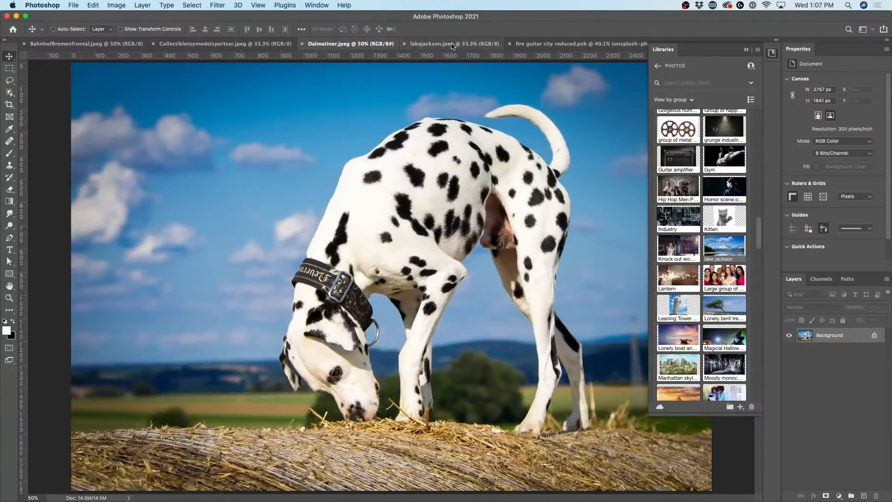
{"action": "left_click", "coordinate": [454, 44]}
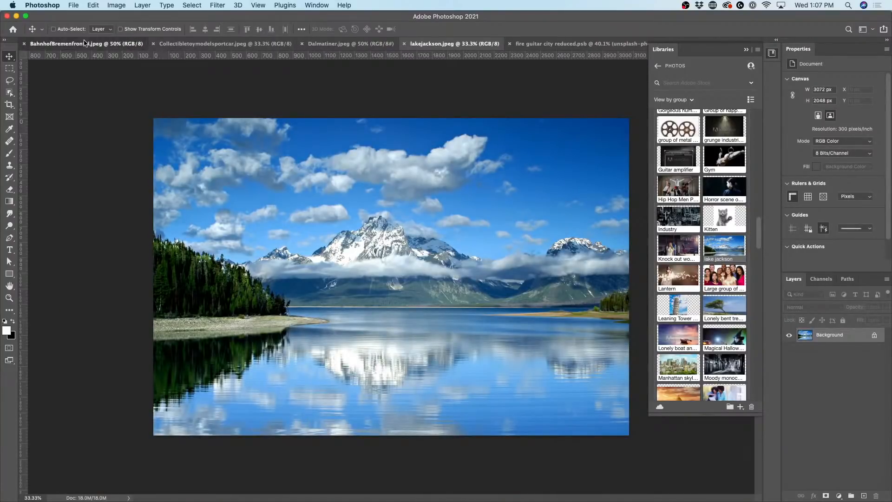
{"action": "left_click", "coordinate": [122, 44]}
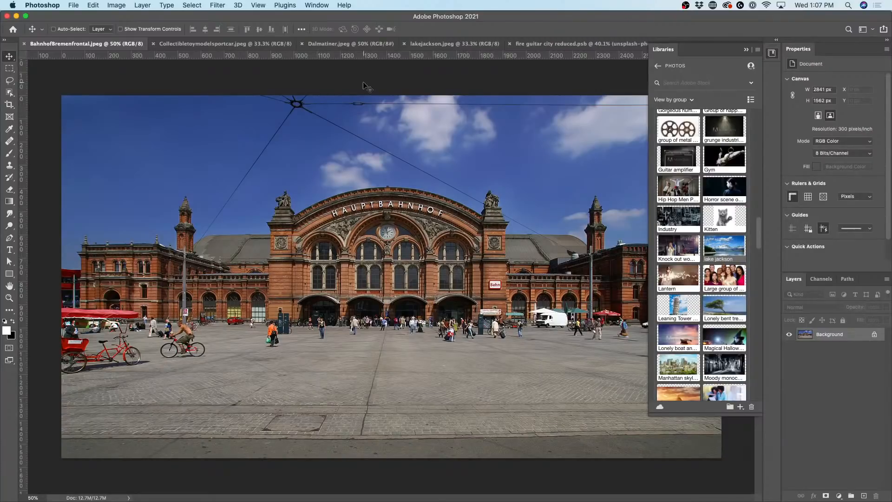
Step: In Collectibletoymodelsportcar.jpeg, select the car with Select Subject and hide its white background with a layer mask
{"action": "left_click", "coordinate": [226, 44]}
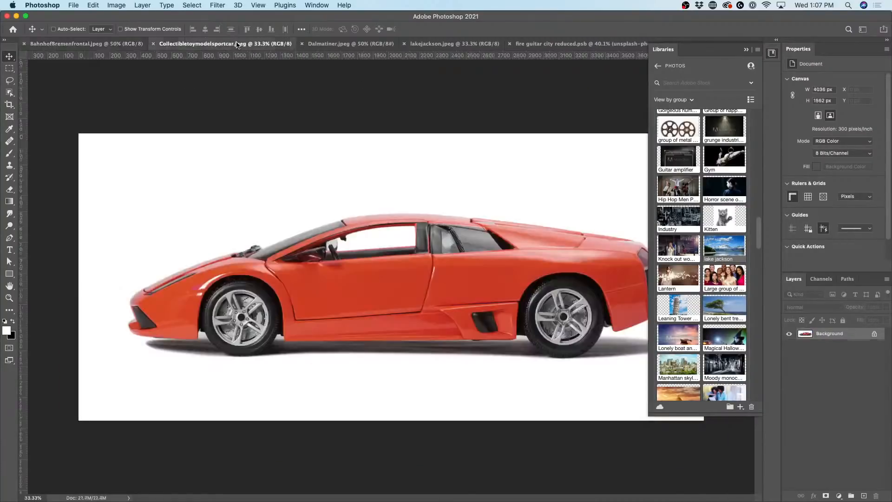
{"action": "left_click", "coordinate": [747, 49]}
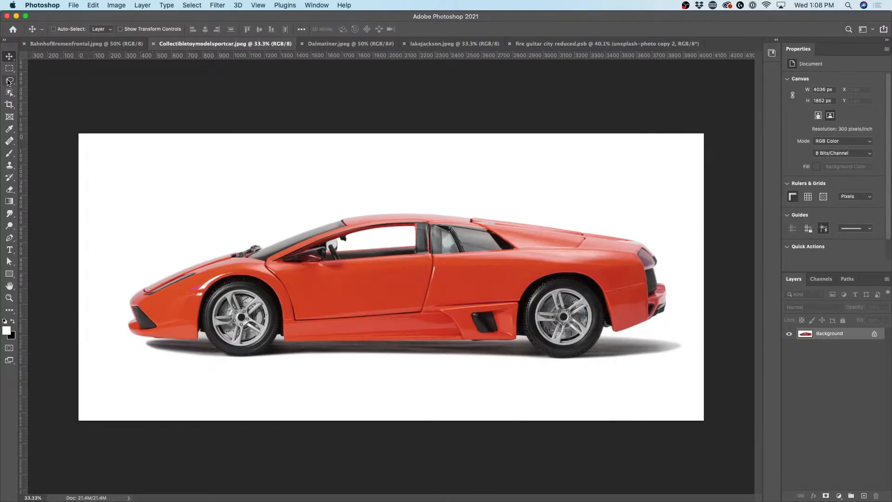
{"action": "left_click", "coordinate": [10, 92]}
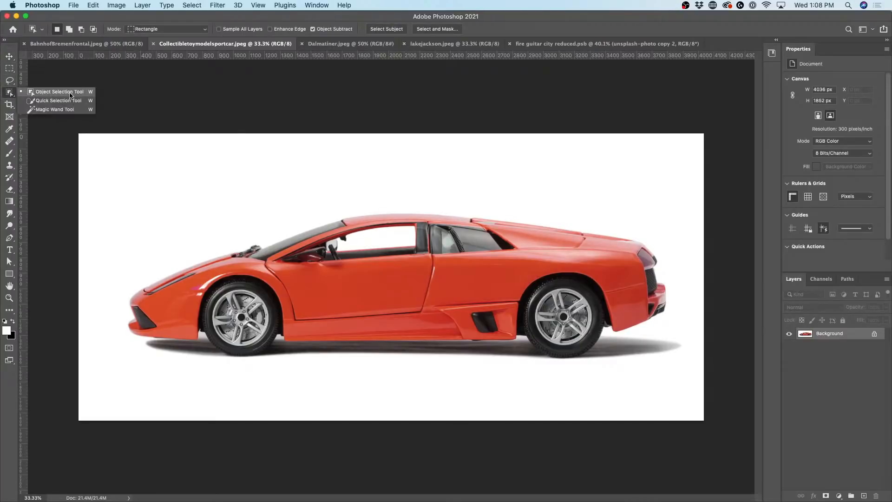
{"action": "left_click", "coordinate": [393, 31]}
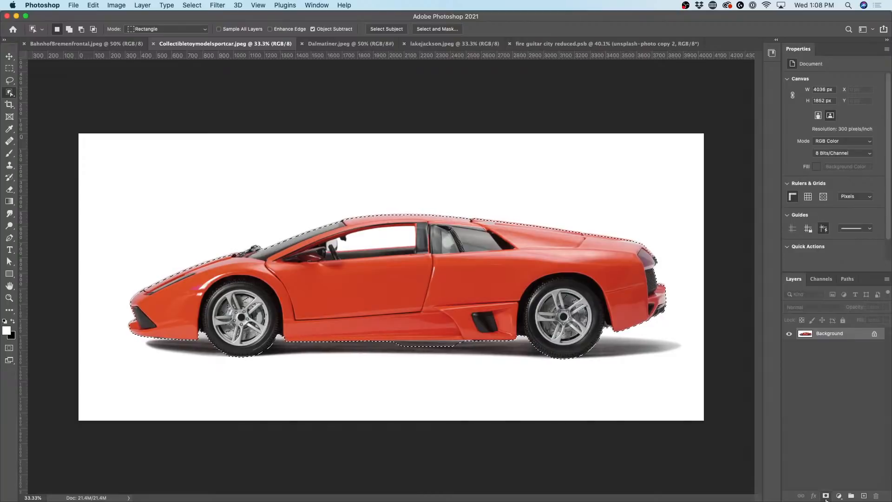
{"action": "left_click", "coordinate": [826, 497]}
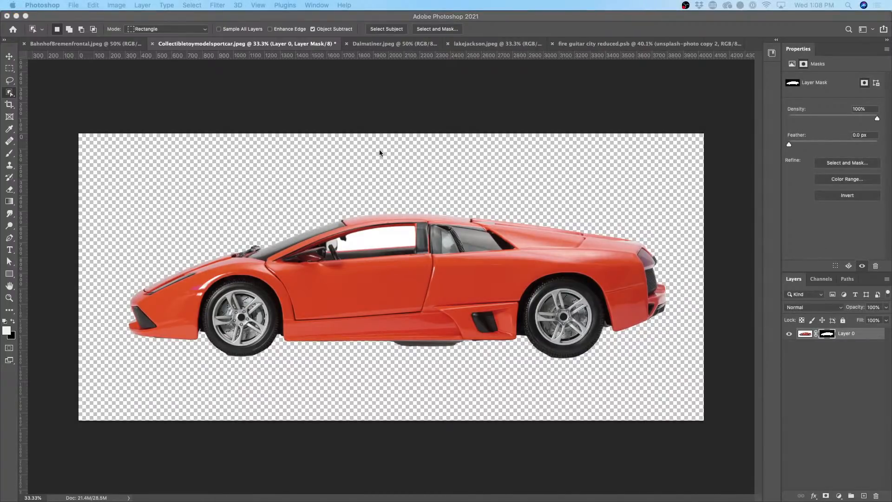
Step: Copy the masked car layer into BahnhofBremenfrontal.jpeg and position it across the square in front of the station
{"action": "left_click", "coordinate": [10, 56]}
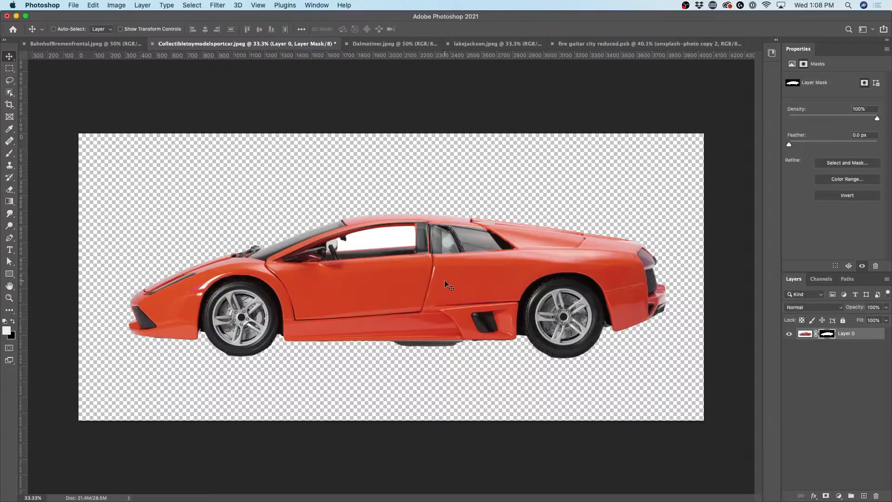
{"action": "left_click_drag", "start_coordinate": [445, 254], "coordinate": [109, 46]}
{"action": "left_click", "coordinate": [108, 44]}
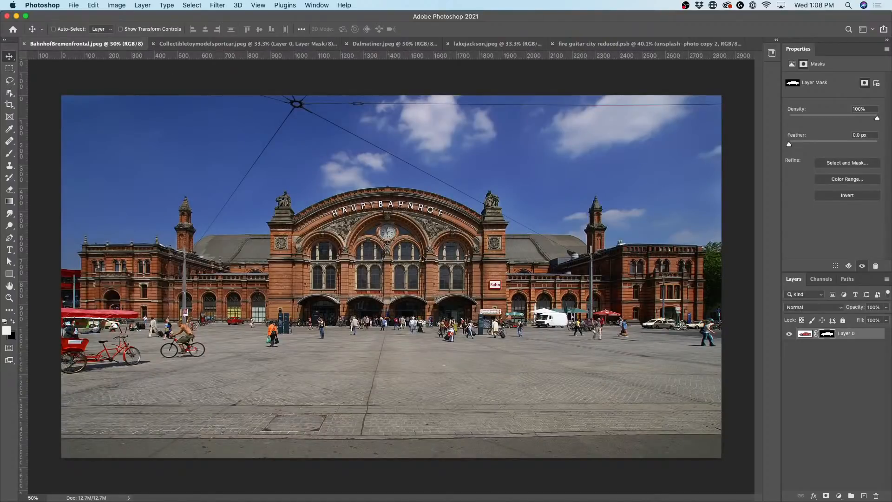
{"action": "left_click_drag", "start_coordinate": [447, 334], "coordinate": [477, 339]}
{"action": "left_click_drag", "start_coordinate": [536, 314], "coordinate": [479, 313]}
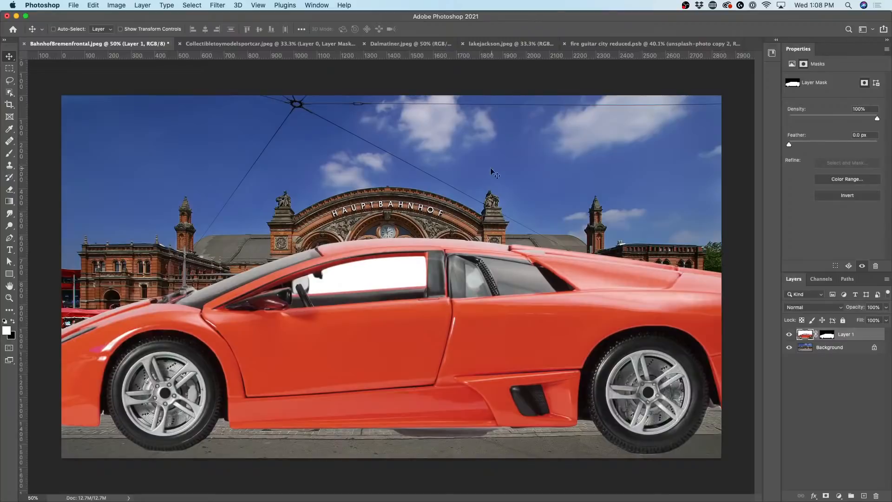
Step: In Dalmatiner.jpeg, select the dog with Select Subject and hide its surroundings with a layer mask
{"action": "left_click", "coordinate": [422, 45]}
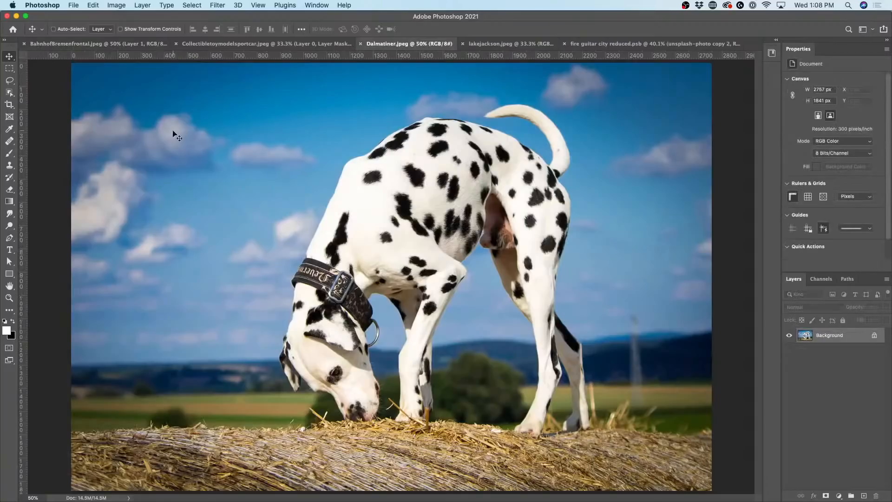
{"action": "left_click", "coordinate": [10, 92]}
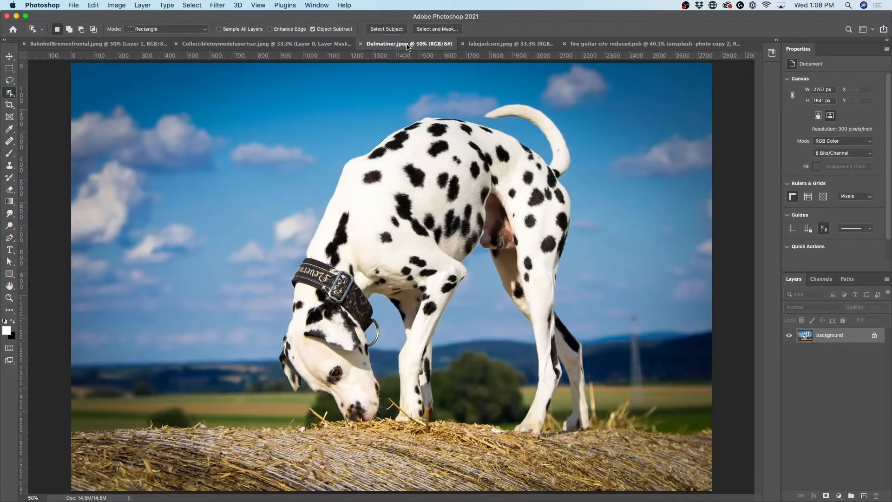
{"action": "left_click", "coordinate": [387, 28]}
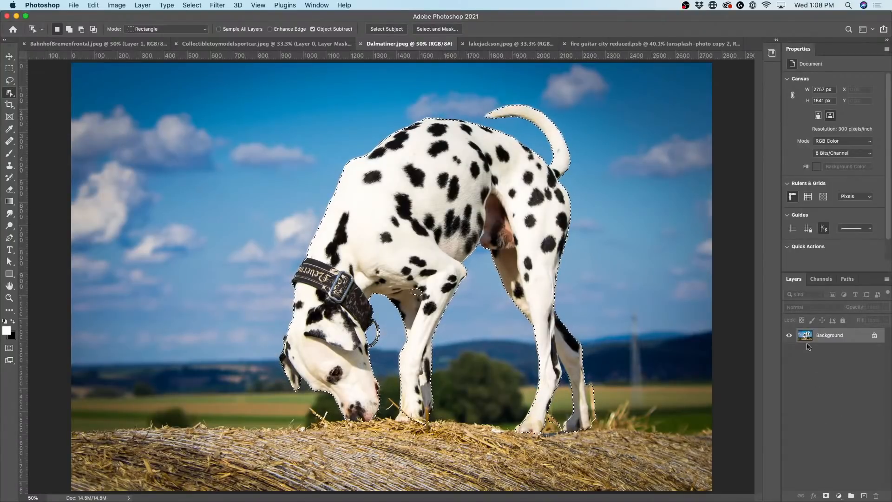
{"action": "left_click", "coordinate": [825, 494]}
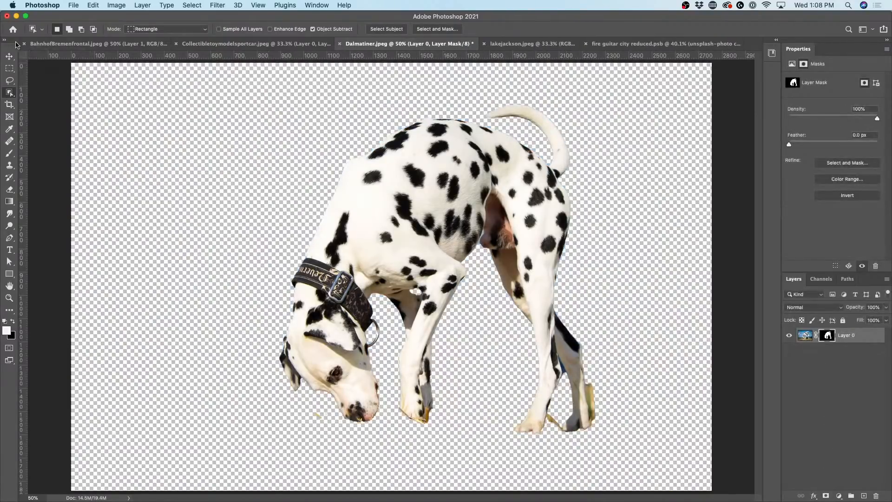
Step: Copy the masked Dalmatian layer into BahnhofBremenfrontal.jpeg and position the dog in front of the car
{"action": "left_click", "coordinate": [9, 56]}
{"action": "left_click_drag", "start_coordinate": [414, 210], "coordinate": [130, 43]}
{"action": "left_click_drag", "start_coordinate": [405, 241], "coordinate": [415, 250]}
{"action": "left_click_drag", "start_coordinate": [523, 156], "coordinate": [500, 218]}
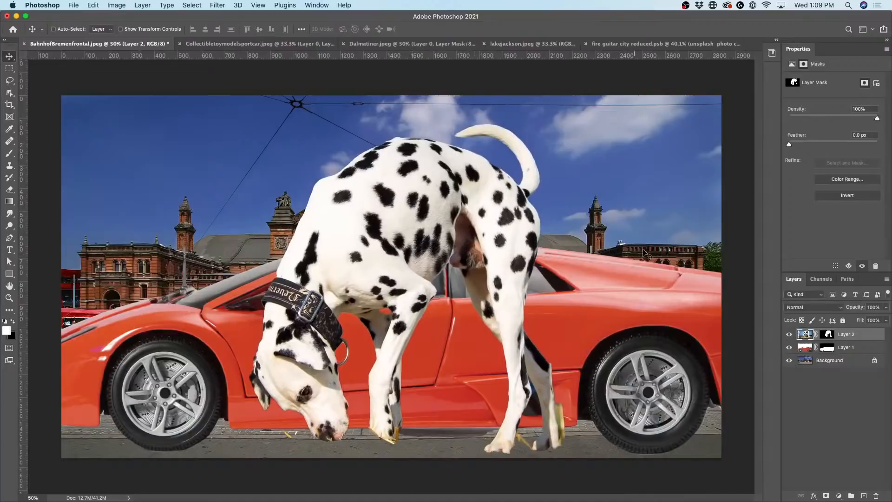
Step: Close Dalmatiner.jpeg and Collectibletoymodelsportcar.jpeg without saving their changes
{"action": "left_click", "coordinate": [397, 44]}
{"action": "left_click", "coordinate": [339, 43]}
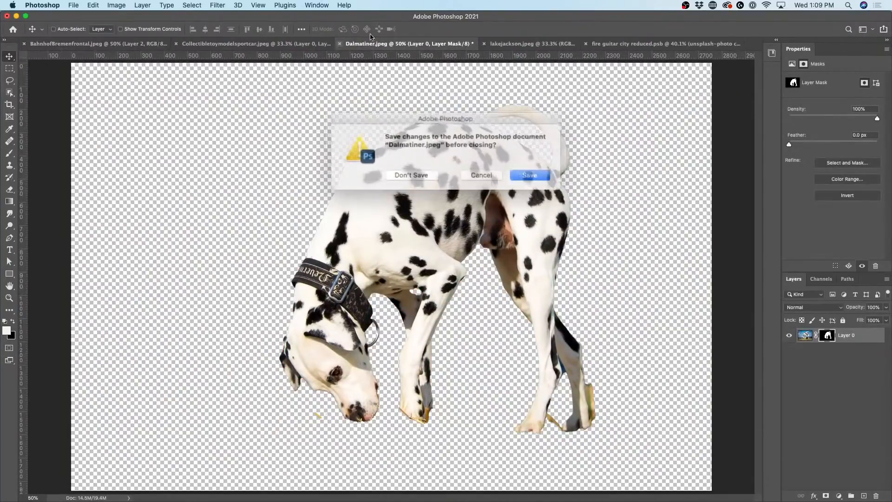
{"action": "left_click", "coordinate": [404, 172]}
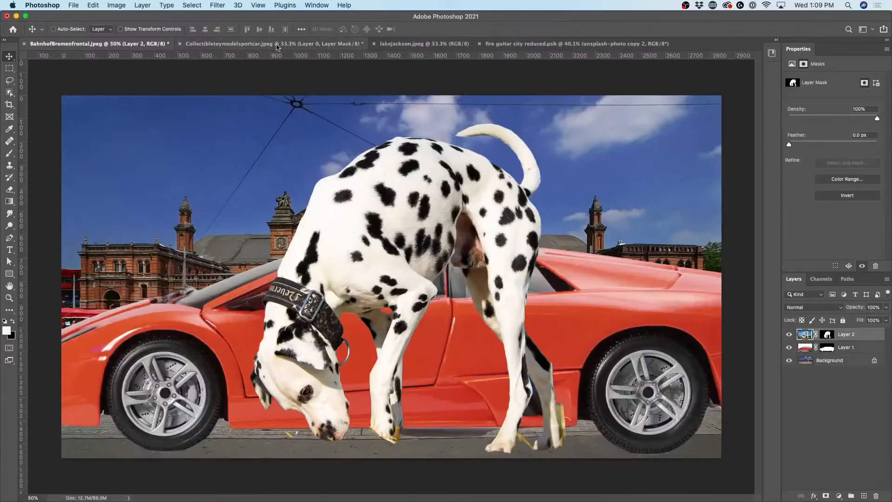
{"action": "left_click", "coordinate": [204, 43]}
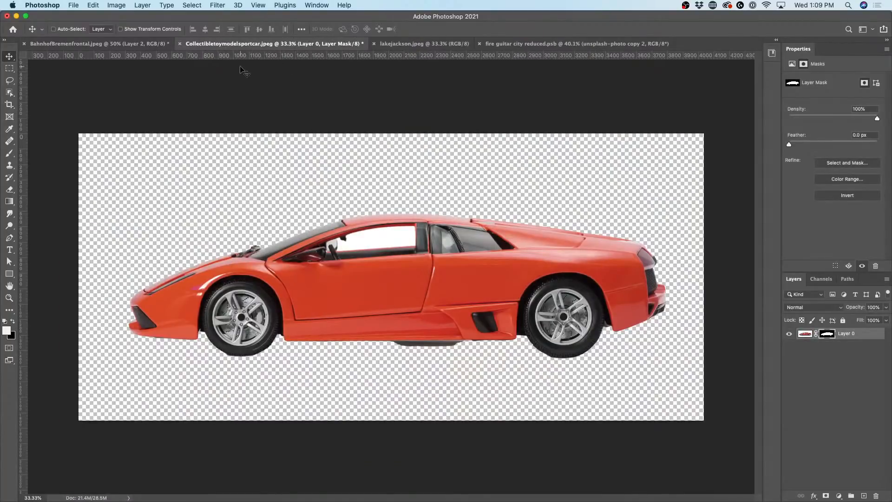
{"action": "left_click", "coordinate": [179, 44]}
{"action": "left_click", "coordinate": [415, 174]}
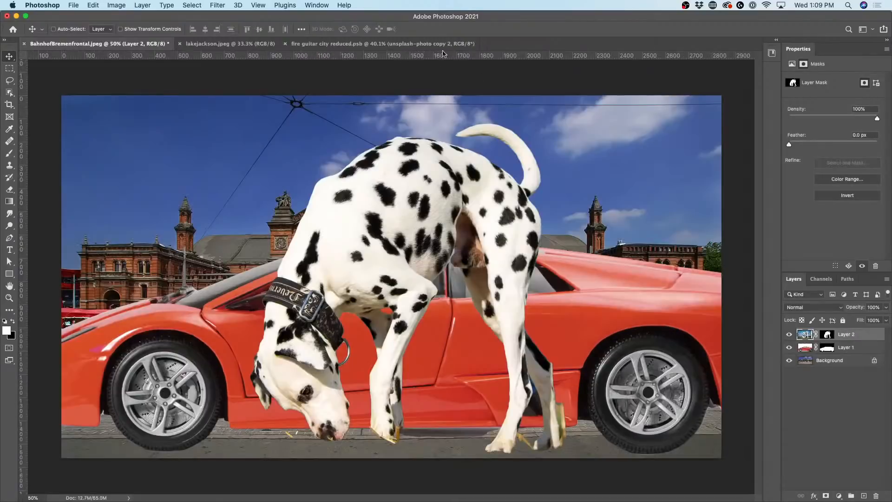
Step: Copy the lake photo from lakejackson.jpeg into BahnhofBremenfrontal.jpeg as a new layer covering the whole canvas
{"action": "left_click", "coordinate": [249, 44]}
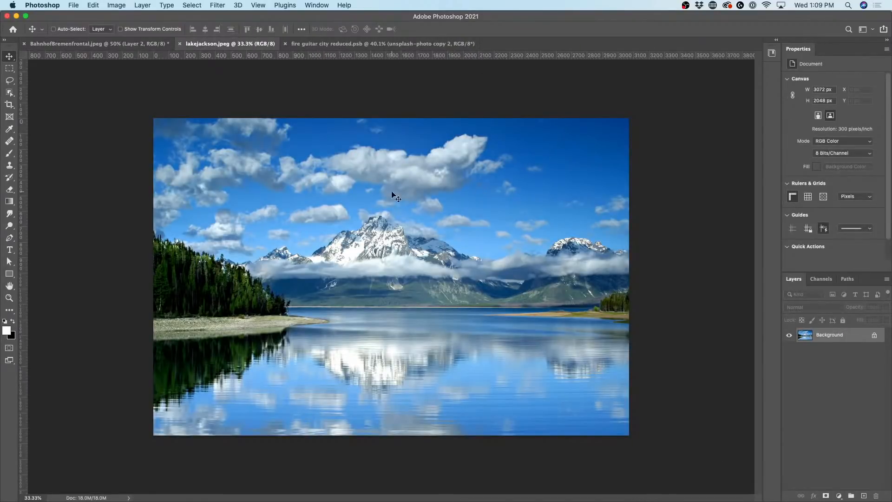
{"action": "left_click_drag", "start_coordinate": [396, 182], "coordinate": [138, 44]}
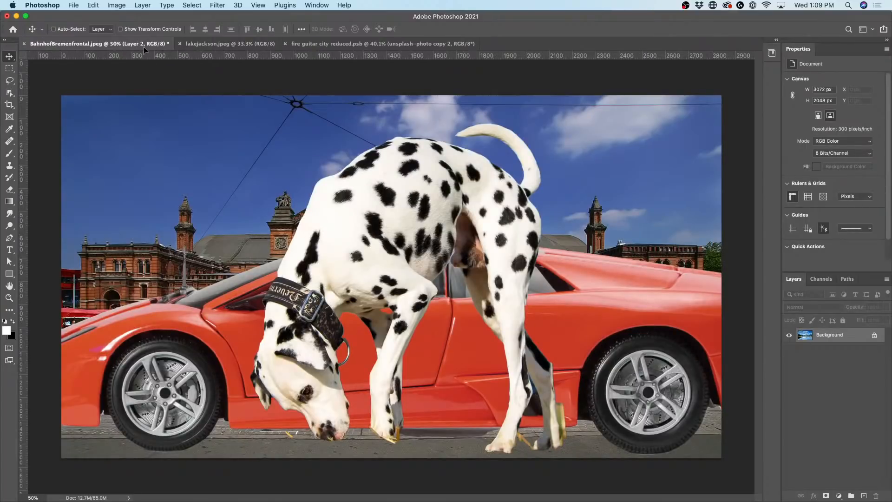
{"action": "left_click_drag", "start_coordinate": [393, 183], "coordinate": [399, 139]}
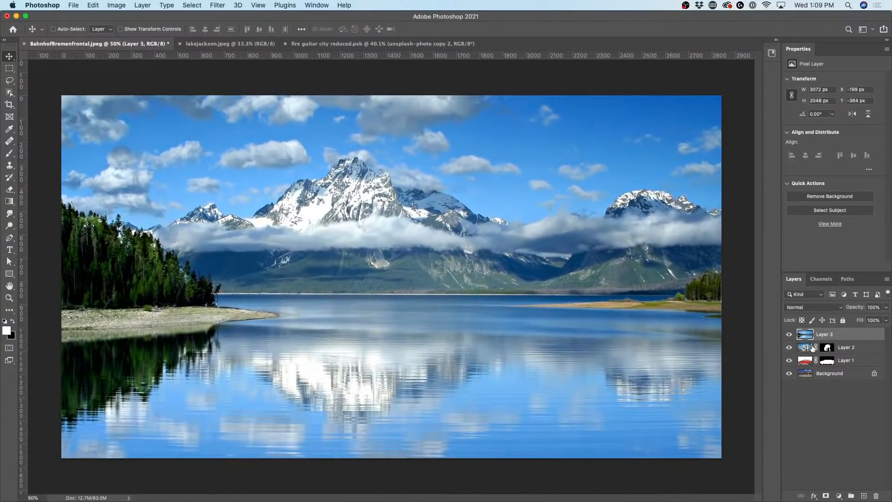
Step: Hide the lake, Dalmatian and car layers so that only the station photo shows
{"action": "left_click_drag", "start_coordinate": [821, 335], "coordinate": [811, 381]}
{"action": "left_click", "coordinate": [790, 347]}
{"action": "left_click", "coordinate": [789, 335]}
{"action": "mouse_move", "coordinate": [801, 336]}
{"action": "left_mouse_down"}
{"action": "mouse_move", "coordinate": [806, 367]}
{"action": "mouse_move", "coordinate": [807, 350]}
{"action": "left_mouse_up"}
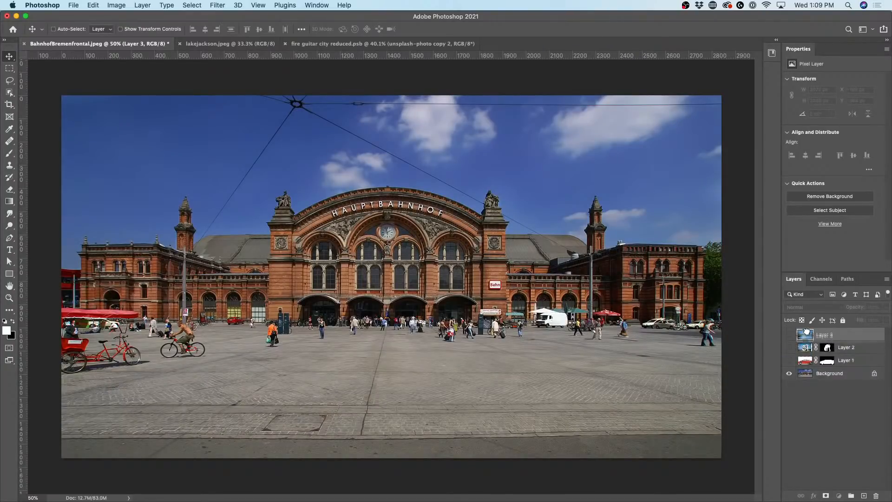
Step: Unlock the station's Background layer, show the lake layer and move it beneath the station
{"action": "left_click", "coordinate": [875, 375]}
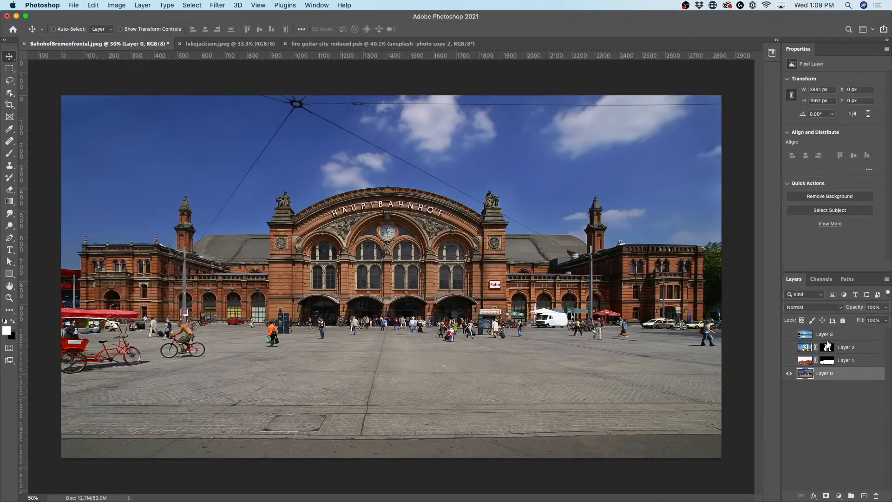
{"action": "left_click", "coordinate": [789, 334]}
{"action": "left_click_drag", "start_coordinate": [804, 335], "coordinate": [804, 379]}
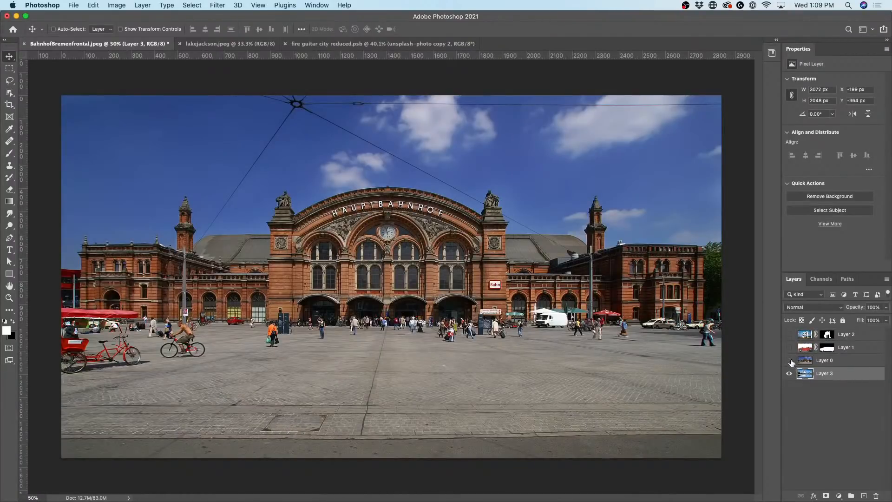
{"action": "left_click", "coordinate": [790, 362]}
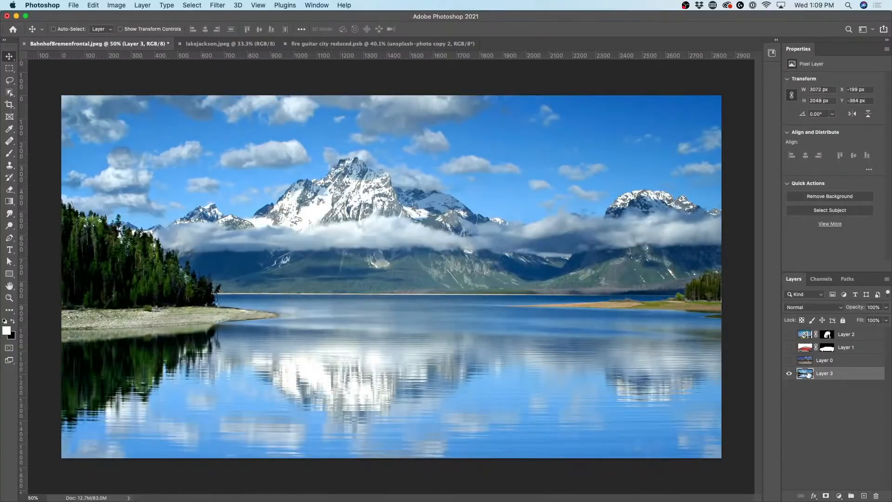
{"action": "left_click", "coordinate": [788, 362]}
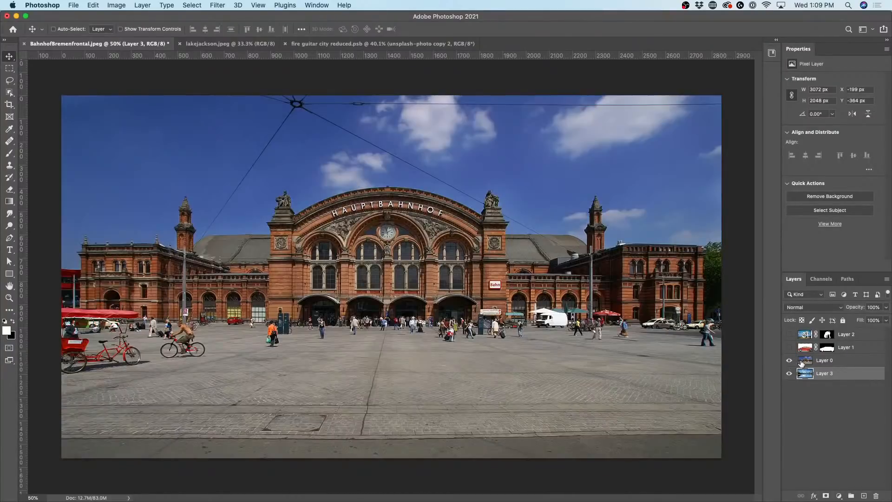
Step: On the station layer, select the building with Select Subject and add the whole square in front of it using a rectangular marquee
{"action": "left_click", "coordinate": [802, 363]}
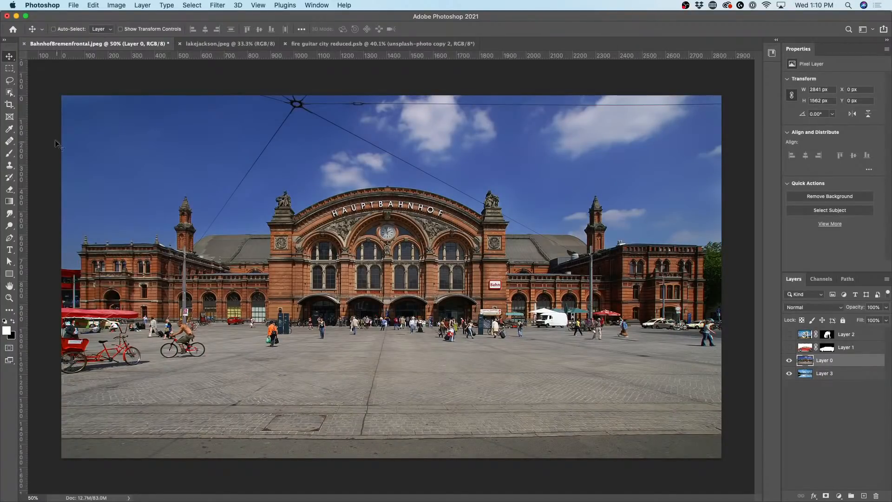
{"action": "left_click", "coordinate": [10, 82]}
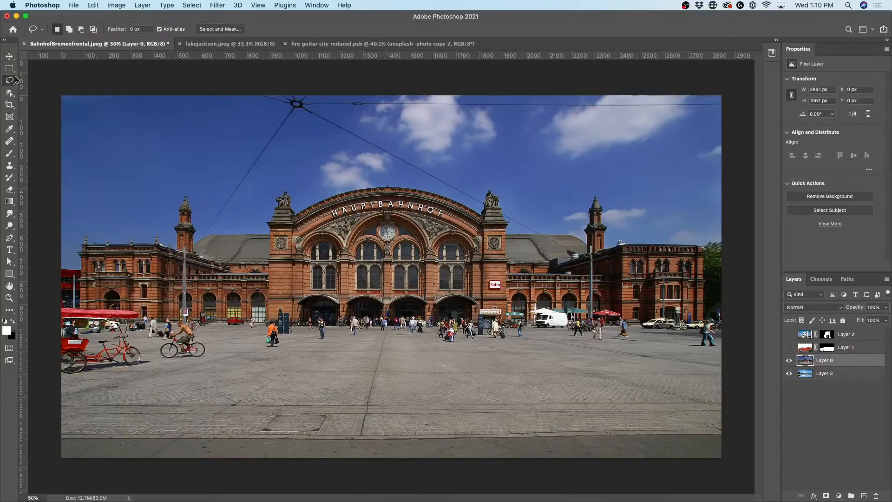
{"action": "left_click_drag", "start_coordinate": [10, 92], "coordinate": [43, 94]}
{"action": "left_click", "coordinate": [395, 28]}
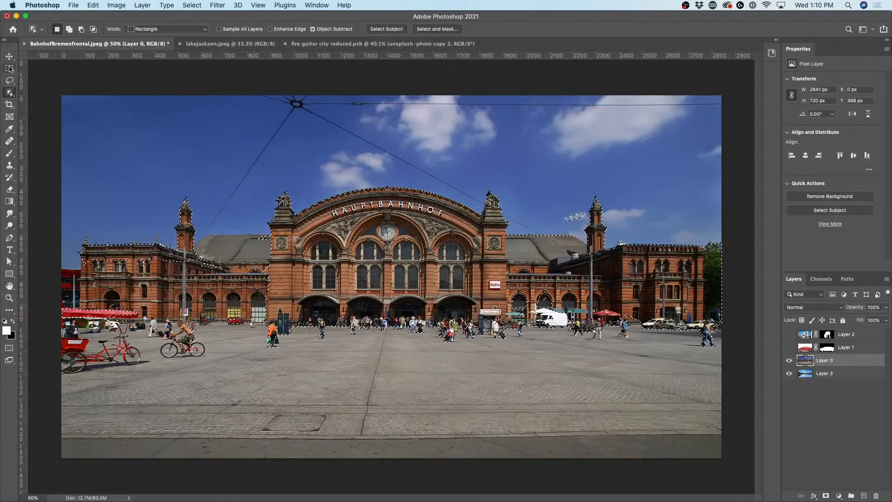
{"action": "key", "text": "m"}
{"action": "left_click_drag", "start_coordinate": [64, 275], "coordinate": [721, 479]}
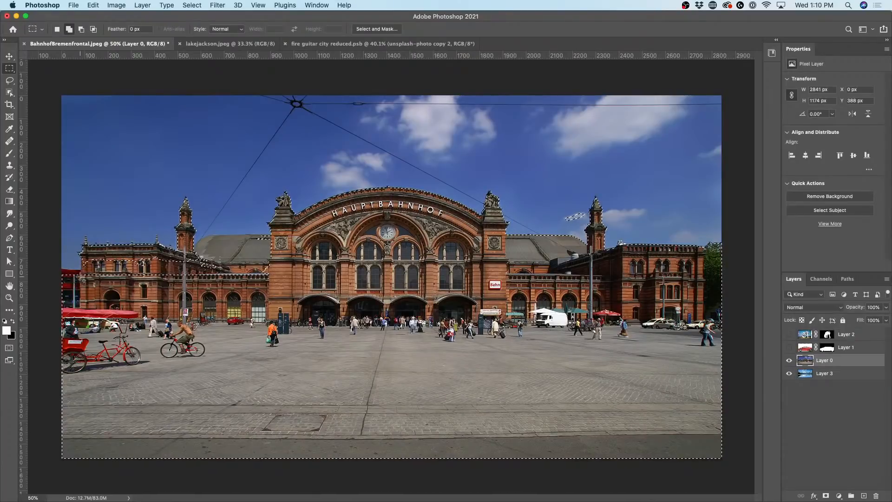
{"action": "left_click_drag", "start_coordinate": [88, 261], "coordinate": [182, 295]}
Step: Refine the station selection along the side wings with the Quick Selection tool and hide the sky with a layer mask
{"action": "left_click", "coordinate": [10, 82]}
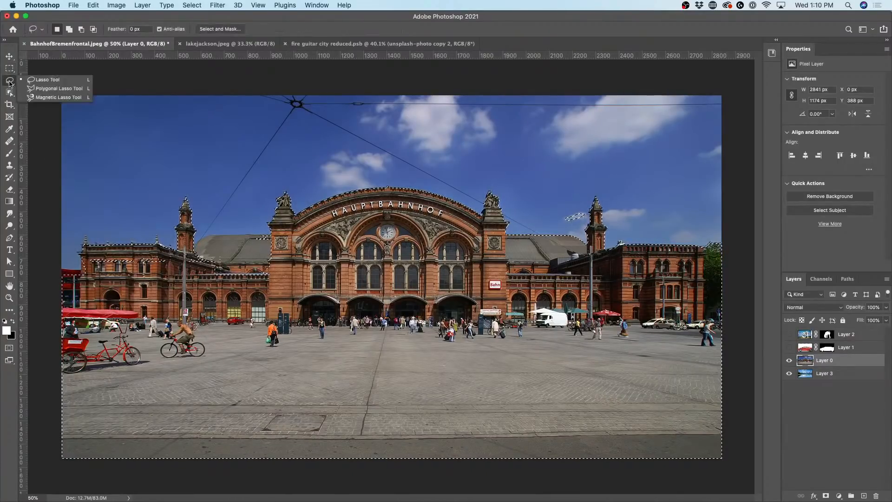
{"action": "left_click", "coordinate": [11, 93]}
{"action": "left_click", "coordinate": [10, 93]}
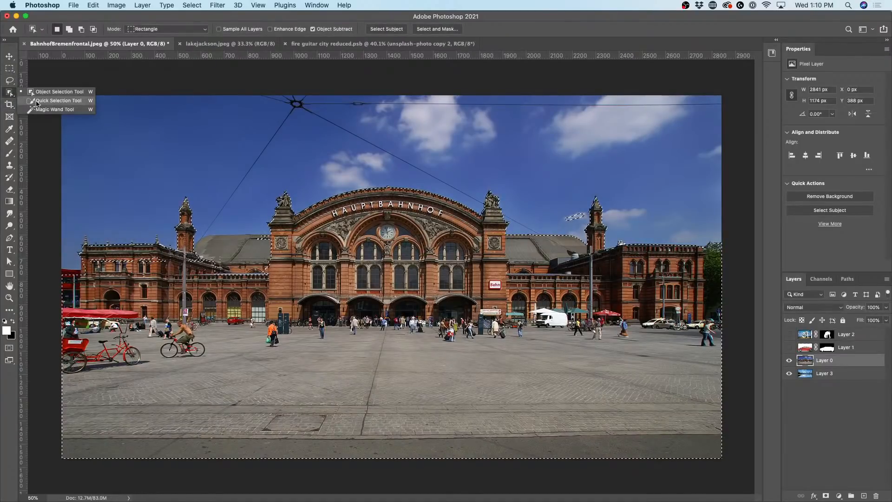
{"action": "left_click", "coordinate": [36, 100]}
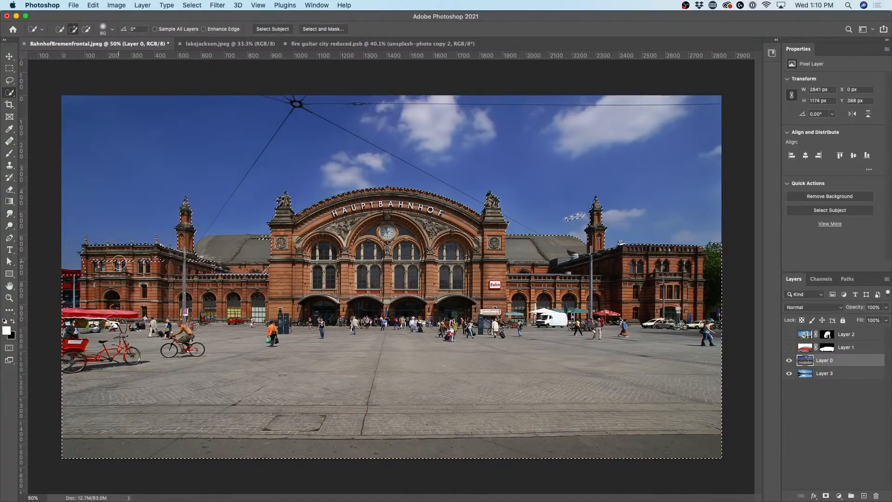
{"action": "mouse_move", "coordinate": [97, 263]}
{"action": "left_mouse_down"}
{"action": "mouse_move", "coordinate": [157, 263]}
{"action": "mouse_move", "coordinate": [189, 290]}
{"action": "mouse_move", "coordinate": [84, 281]}
{"action": "left_mouse_up"}
{"action": "mouse_move", "coordinate": [202, 256]}
{"action": "left_mouse_down"}
{"action": "mouse_move", "coordinate": [232, 246]}
{"action": "mouse_move", "coordinate": [200, 265]}
{"action": "mouse_move", "coordinate": [217, 252]}
{"action": "mouse_move", "coordinate": [261, 272]}
{"action": "mouse_move", "coordinate": [283, 266]}
{"action": "left_mouse_up"}
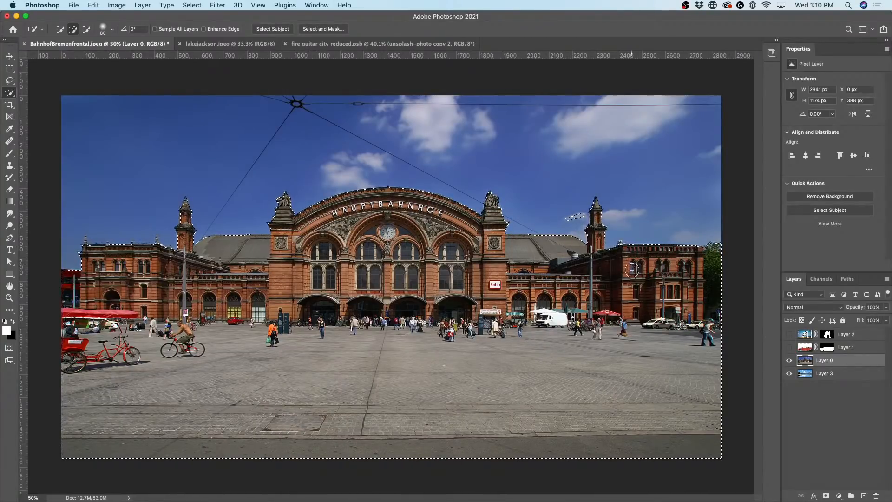
{"action": "key", "text": "alt"}
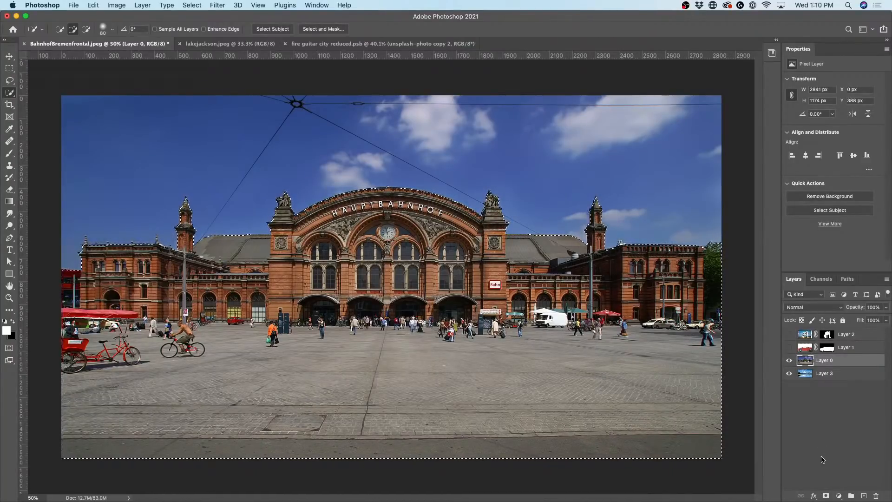
{"action": "left_click", "coordinate": [826, 496]}
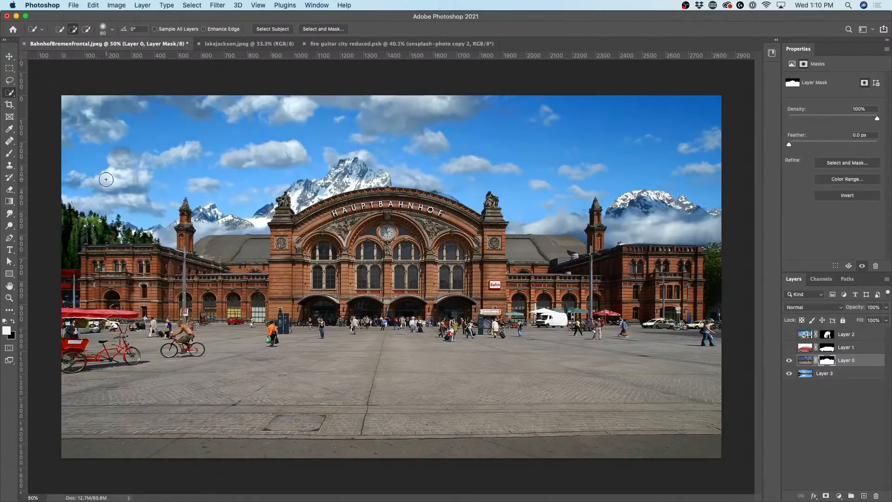
Step: Move the lake layer up and slightly left so more of the mountains rise behind the station, at about X -231 px, Y -446 px
{"action": "left_click", "coordinate": [10, 57]}
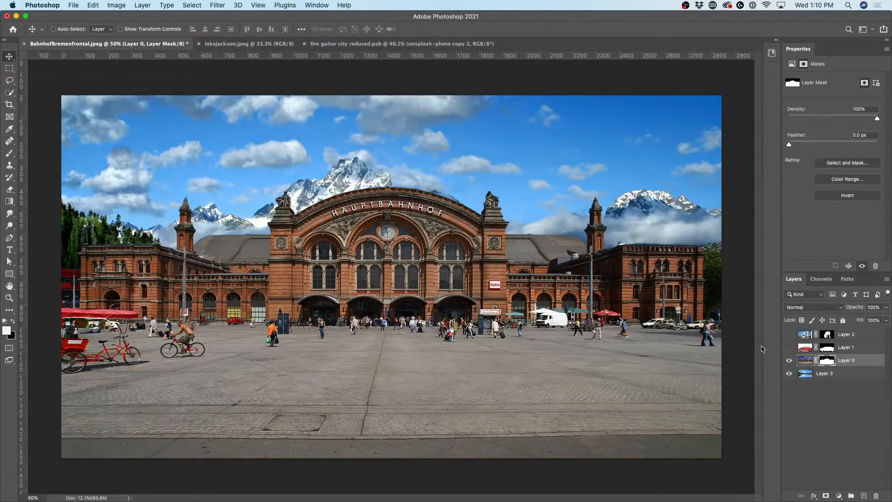
{"action": "left_click", "coordinate": [817, 375]}
{"action": "left_click_drag", "start_coordinate": [618, 290], "coordinate": [659, 286]}
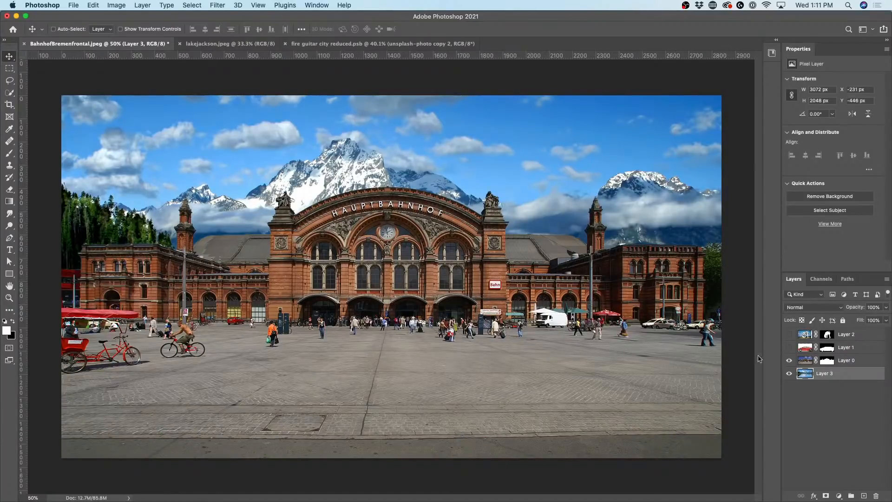
Step: Show the car layer, scale it down proportionally to 37.87% and place the car on the right side of the station square
{"action": "left_click", "coordinate": [791, 348]}
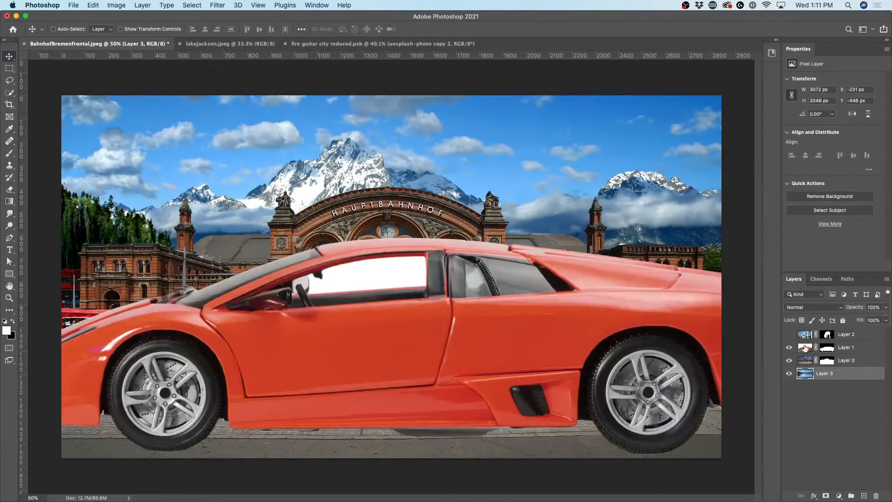
{"action": "left_click", "coordinate": [806, 348]}
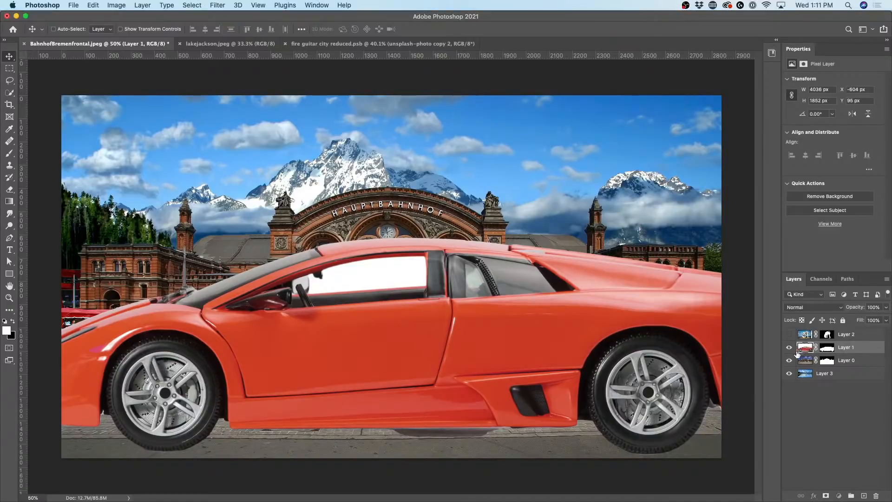
{"action": "key", "text": "super+t"}
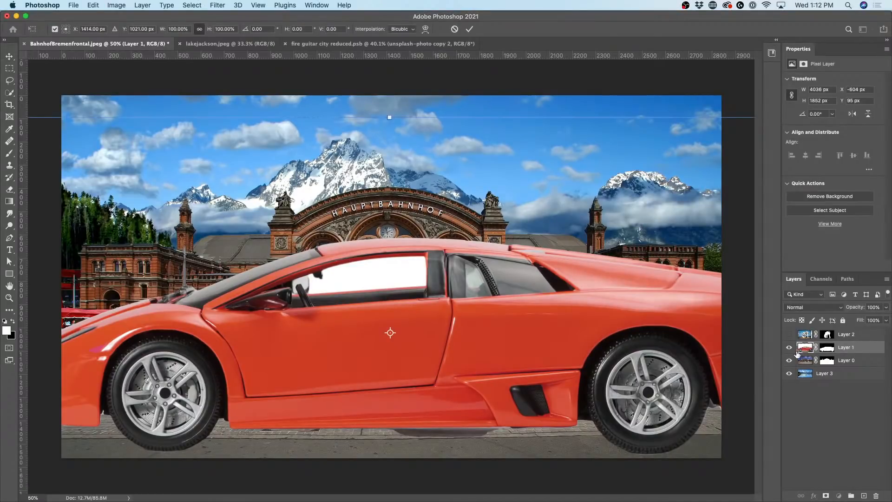
{"action": "key", "text": "super+0"}
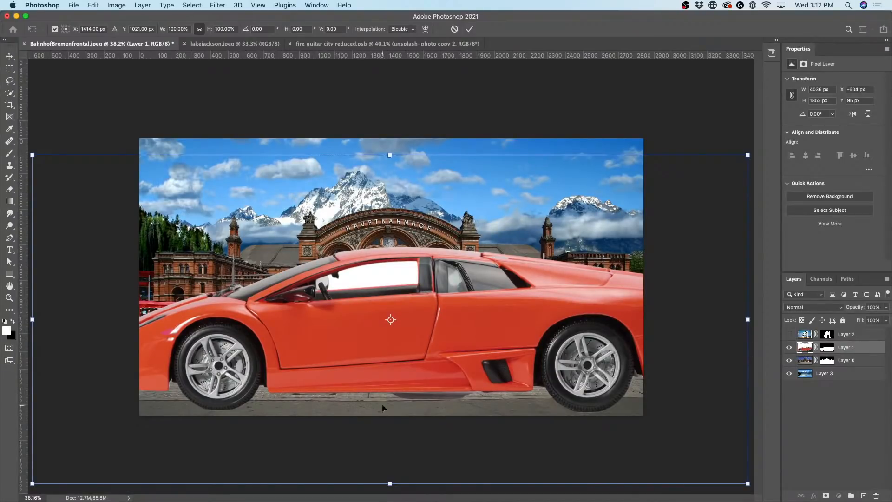
{"action": "left_click_drag", "start_coordinate": [747, 483], "coordinate": [359, 305]}
{"action": "left_click_drag", "start_coordinate": [290, 274], "coordinate": [531, 375]}
{"action": "left_click_drag", "start_coordinate": [270, 253], "coordinate": [323, 279]}
{"action": "left_click_drag", "start_coordinate": [516, 361], "coordinate": [570, 364]}
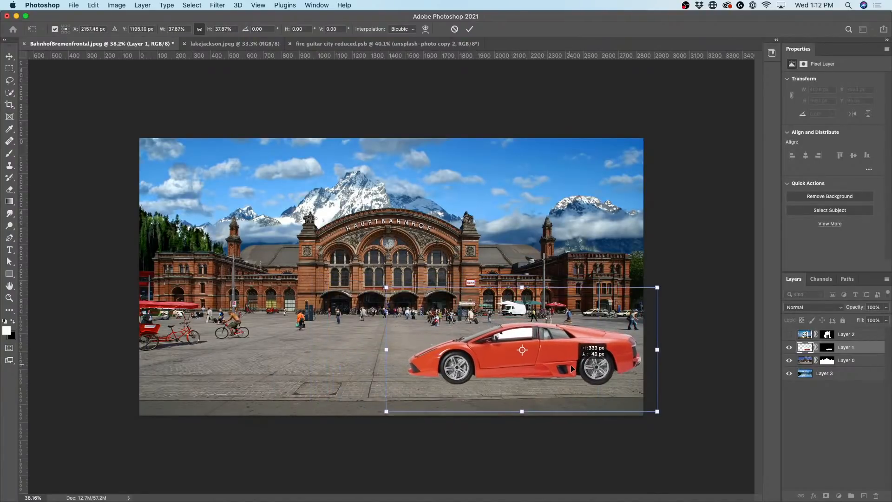
{"action": "mouse_move", "coordinate": [490, 357]}
{"action": "left_mouse_down"}
{"action": "mouse_move", "coordinate": [491, 384]}
{"action": "mouse_move", "coordinate": [484, 346]}
{"action": "left_mouse_up"}
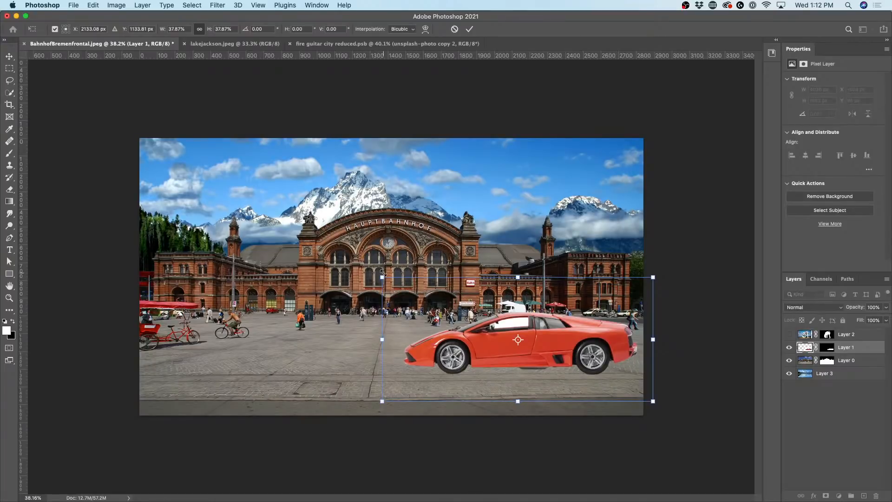
Step: Enlarge the car to 39.44%, shift it slightly left and down on the square, and apply the transform
{"action": "mouse_move", "coordinate": [382, 277]}
{"action": "left_mouse_down"}
{"action": "mouse_move", "coordinate": [355, 266]}
{"action": "mouse_move", "coordinate": [370, 272]}
{"action": "left_mouse_up"}
{"action": "left_click_drag", "start_coordinate": [506, 337], "coordinate": [492, 341]}
{"action": "mouse_move", "coordinate": [564, 331]}
{"action": "left_mouse_down"}
{"action": "mouse_move", "coordinate": [542, 339]}
{"action": "mouse_move", "coordinate": [556, 342]}
{"action": "left_mouse_up"}
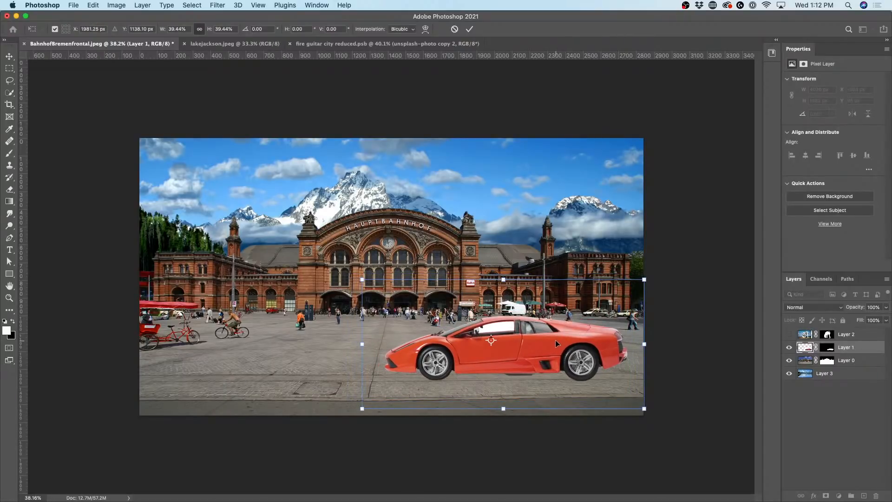
{"action": "key", "text": "Return"}
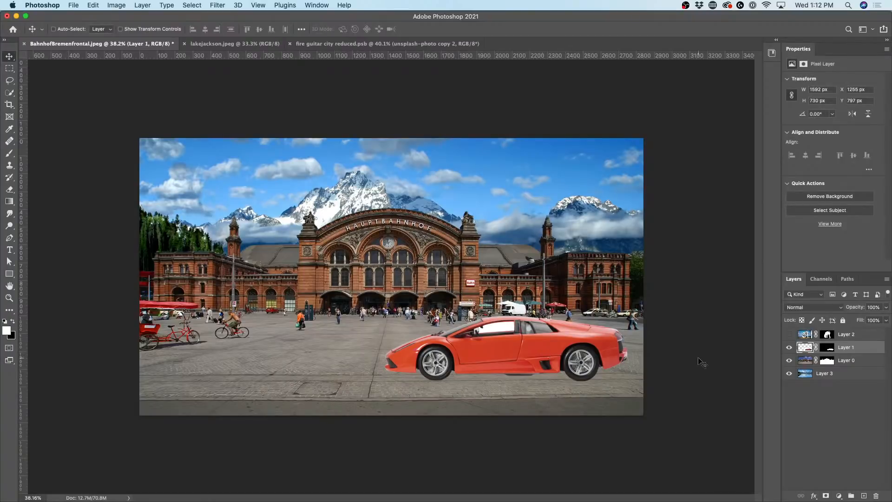
Step: Show the Dalmatian layer and move the car to the lower-left foreground of the square
{"action": "left_click", "coordinate": [790, 334]}
{"action": "left_click", "coordinate": [802, 335]}
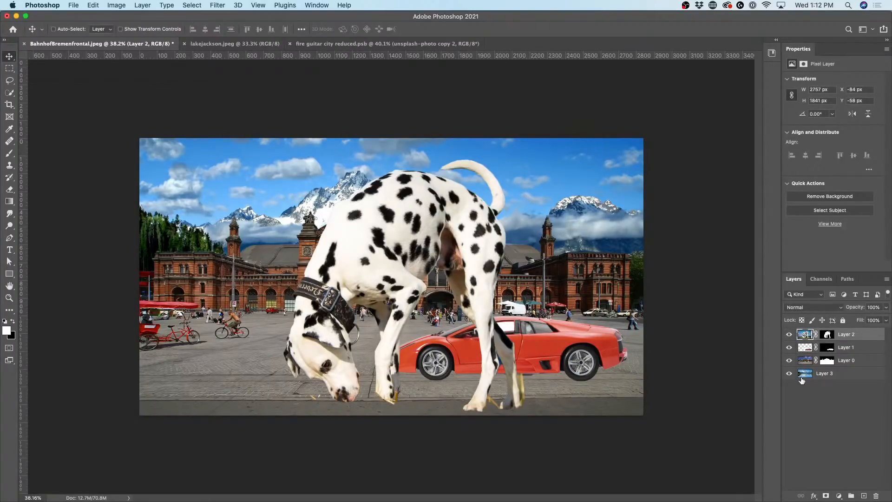
{"action": "left_click", "coordinate": [808, 349]}
{"action": "left_click_drag", "start_coordinate": [553, 354], "coordinate": [344, 379]}
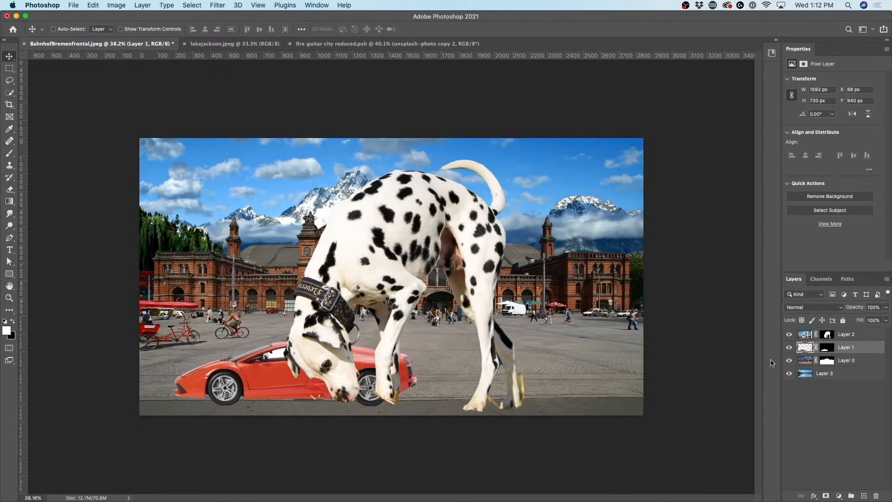
Step: Scale the Dalmatian layer to 79.28% and position the dog so its nose meets the rear of the car
{"action": "left_click", "coordinate": [806, 336]}
{"action": "left_click_drag", "start_coordinate": [396, 298], "coordinate": [448, 264]}
{"action": "key", "text": "ctrl+t"}
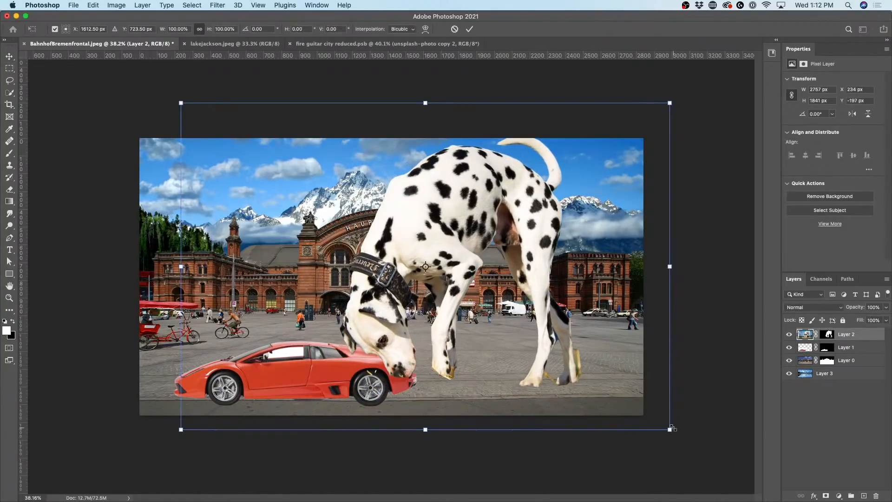
{"action": "left_click_drag", "start_coordinate": [672, 430], "coordinate": [569, 363]}
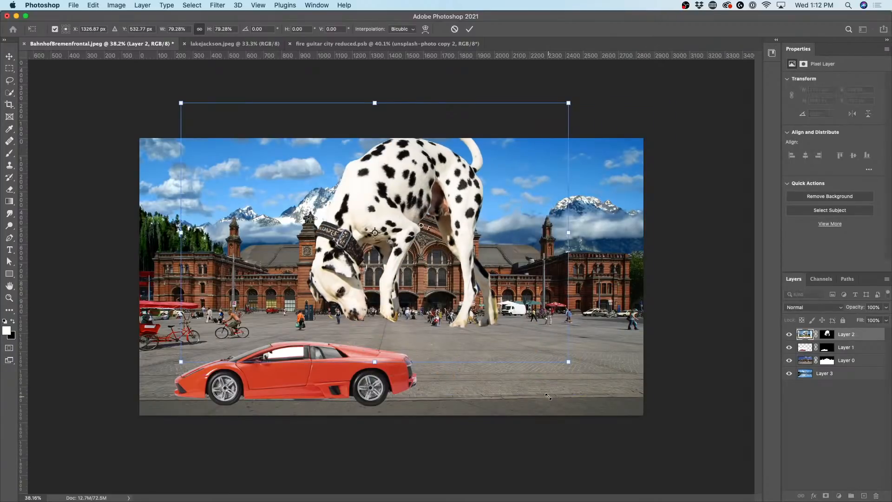
{"action": "key", "text": "Return"}
{"action": "left_click_drag", "start_coordinate": [410, 269], "coordinate": [442, 314]}
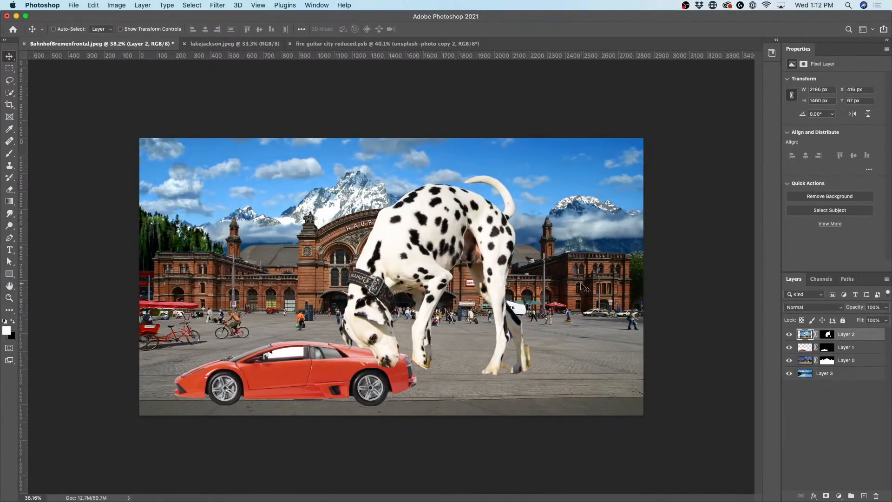
{"action": "left_click_drag", "start_coordinate": [457, 279], "coordinate": [479, 286]}
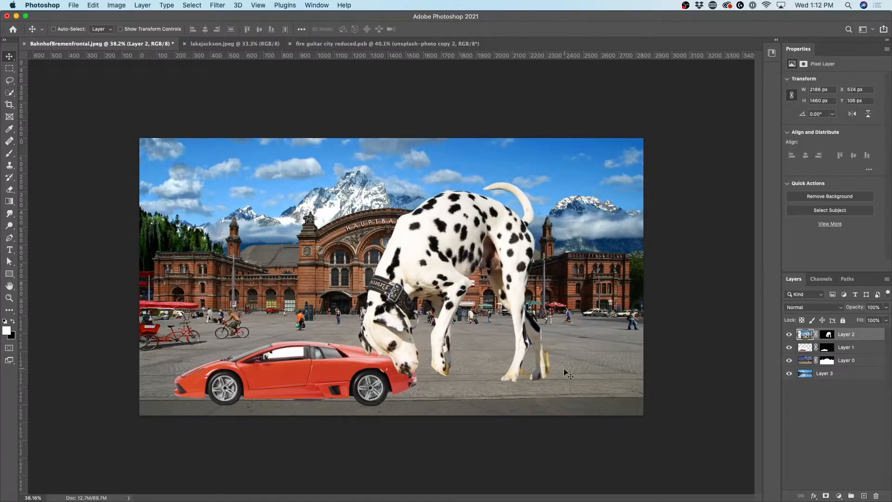
Step: Scale the Dalmatian layer down proportionally to 55.56%, move the dog over the car, and apply the transform
{"action": "key", "text": "super+t"}
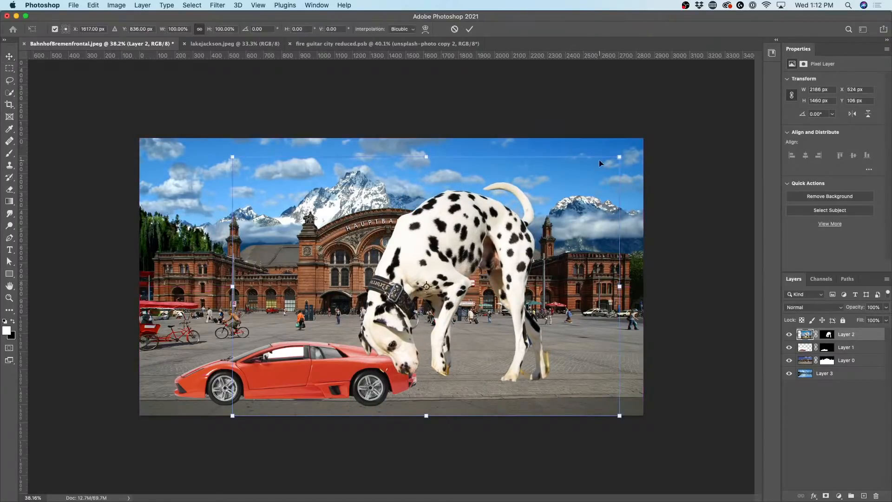
{"action": "left_click_drag", "start_coordinate": [620, 157], "coordinate": [447, 272]}
{"action": "left_click_drag", "start_coordinate": [339, 344], "coordinate": [428, 299]}
{"action": "left_click_drag", "start_coordinate": [349, 325], "coordinate": [344, 301]}
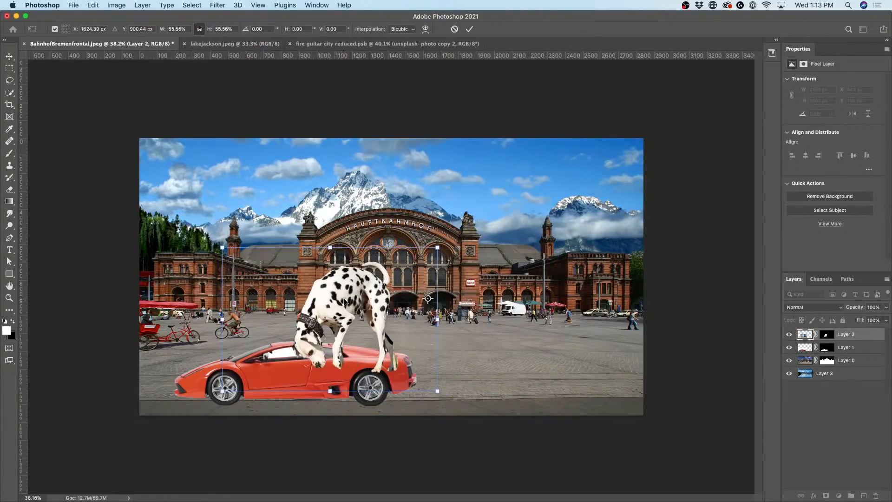
{"action": "key", "text": "Return"}
Step: Place the Dalmatian layer beneath the car layer and move the dog left so it stands behind the car's front end
{"action": "left_click_drag", "start_coordinate": [849, 335], "coordinate": [852, 348]}
{"action": "left_click_drag", "start_coordinate": [311, 307], "coordinate": [215, 324]}
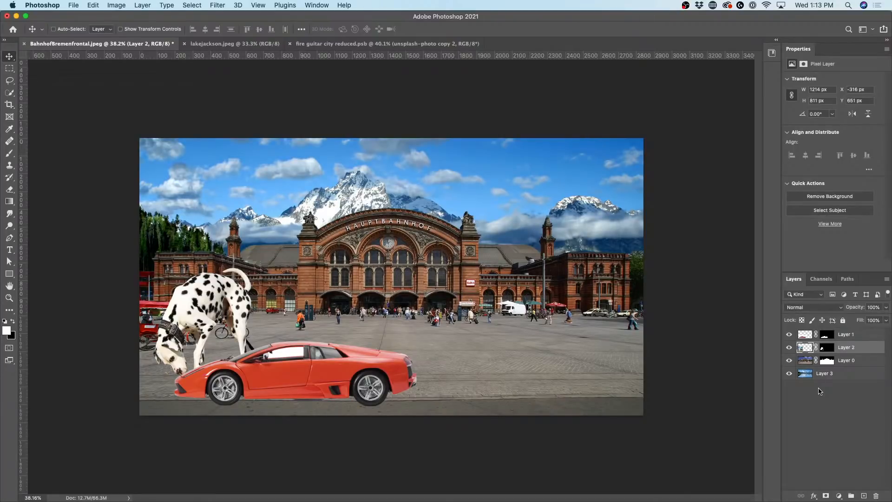
Step: Inspect the composite up close, and hide and reshow the car layer to check how it overlaps the dog
{"action": "scroll", "coordinate": [435, 249], "scroll_direction": "up", "scroll_amount": 3}
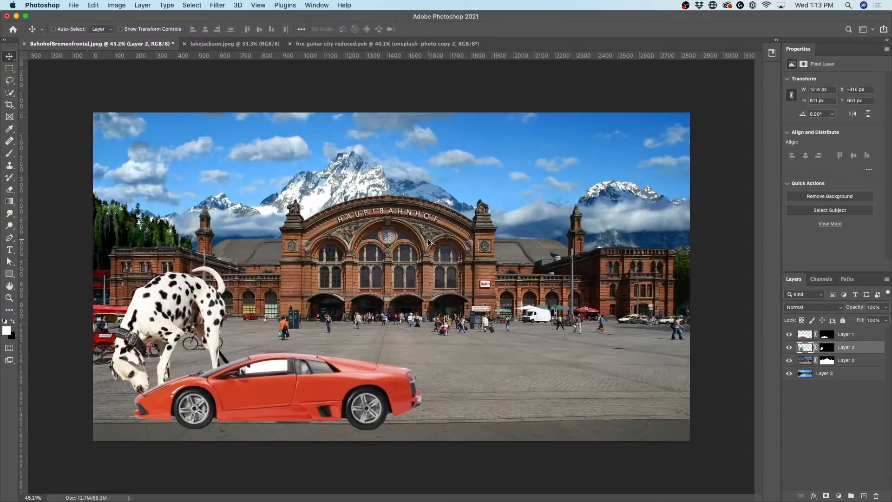
{"action": "scroll", "coordinate": [453, 237], "scroll_direction": "down", "scroll_amount": 3}
{"action": "scroll", "coordinate": [455, 238], "scroll_direction": "up", "scroll_amount": 4}
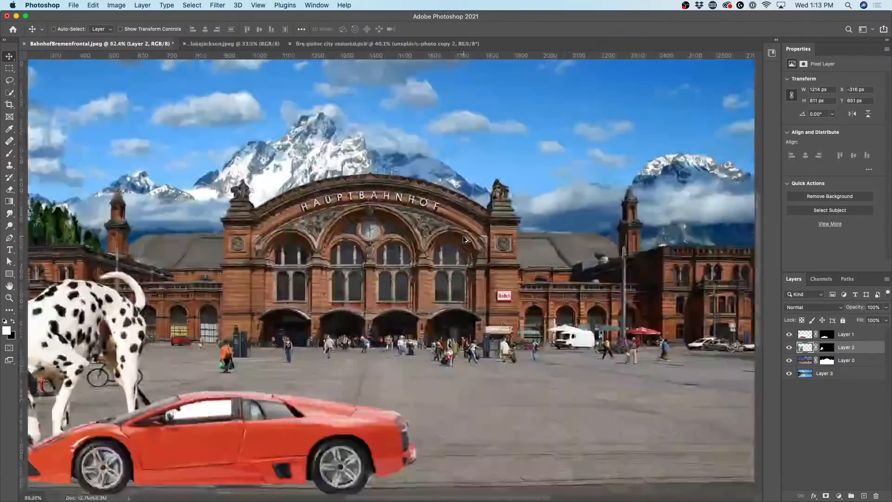
{"action": "scroll", "coordinate": [463, 239], "scroll_direction": "down", "scroll_amount": 3}
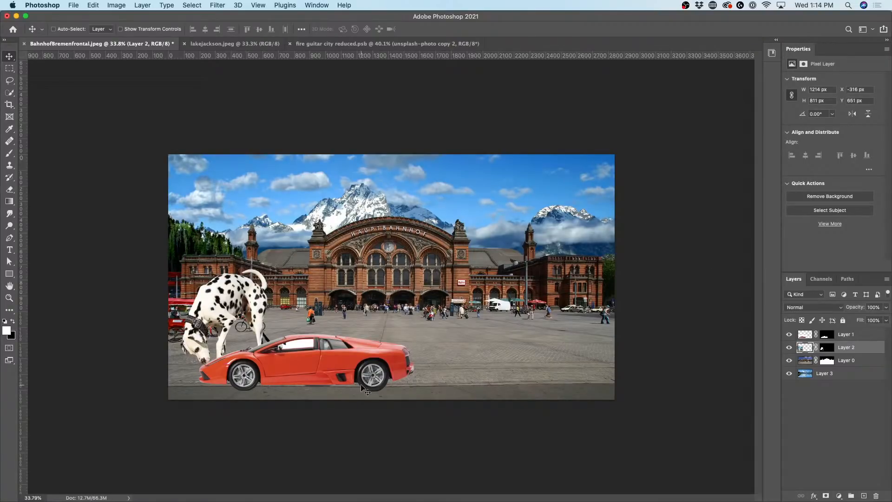
{"action": "scroll", "coordinate": [345, 327], "scroll_direction": "up", "scroll_amount": 5}
{"action": "scroll", "coordinate": [345, 328], "scroll_direction": "down", "scroll_amount": 4}
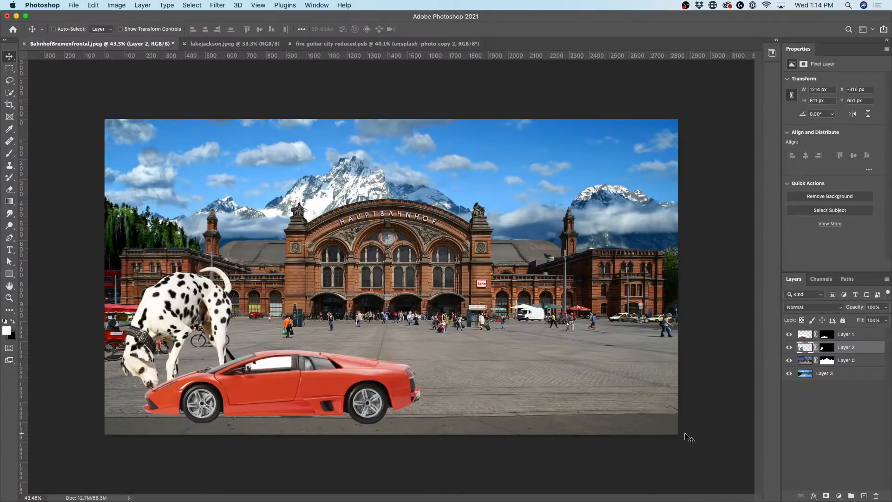
{"action": "left_click", "coordinate": [365, 390], "text": "super"}
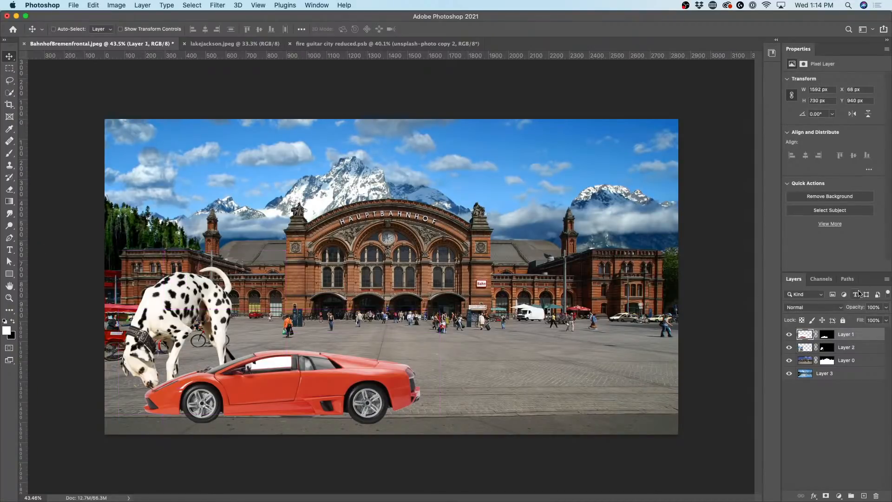
{"action": "left_click", "coordinate": [790, 334]}
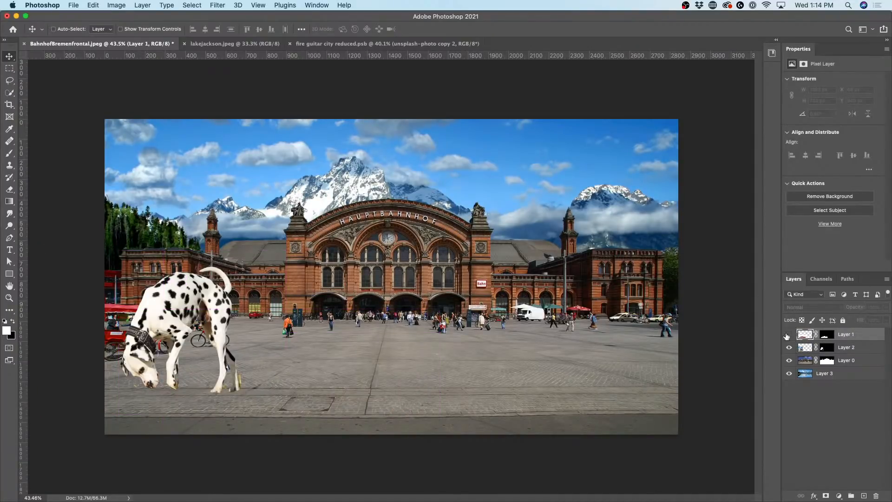
{"action": "left_click", "coordinate": [789, 334]}
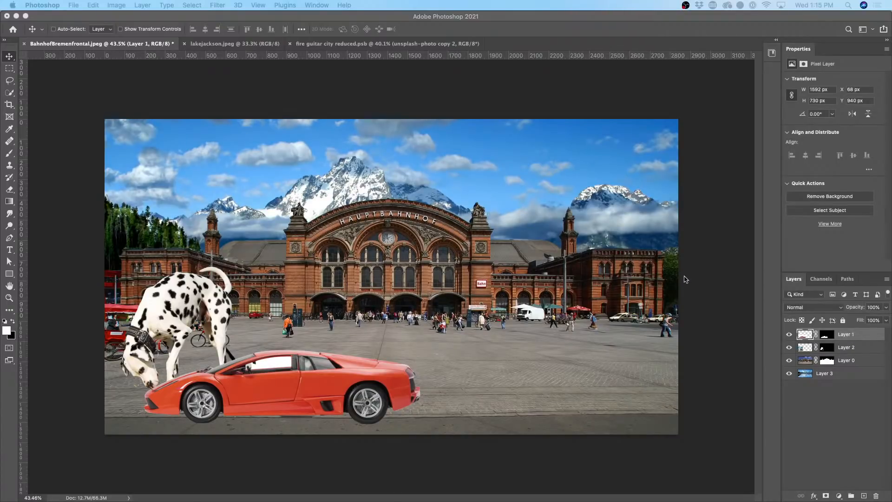
Step: Flip the mountain lake backdrop layer horizontally and shift it right and slightly up to X -89 px, Y -483 px
{"action": "left_click", "coordinate": [828, 374]}
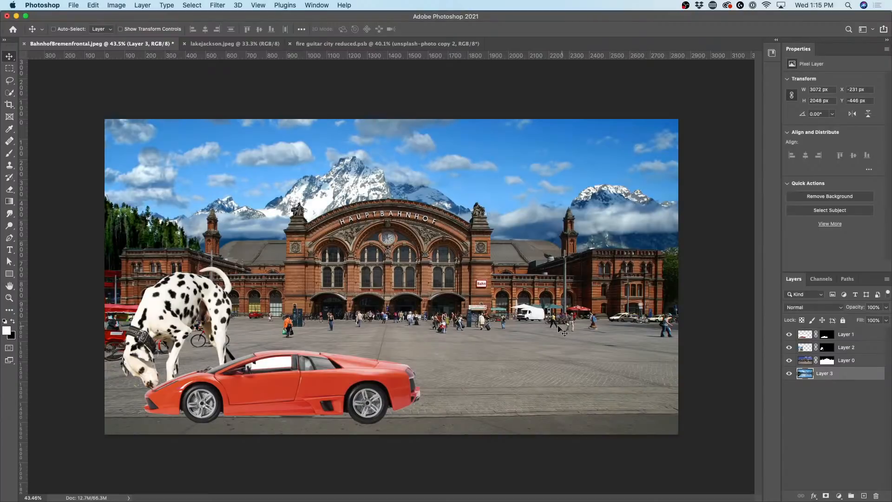
{"action": "key", "text": "ctrl+t"}
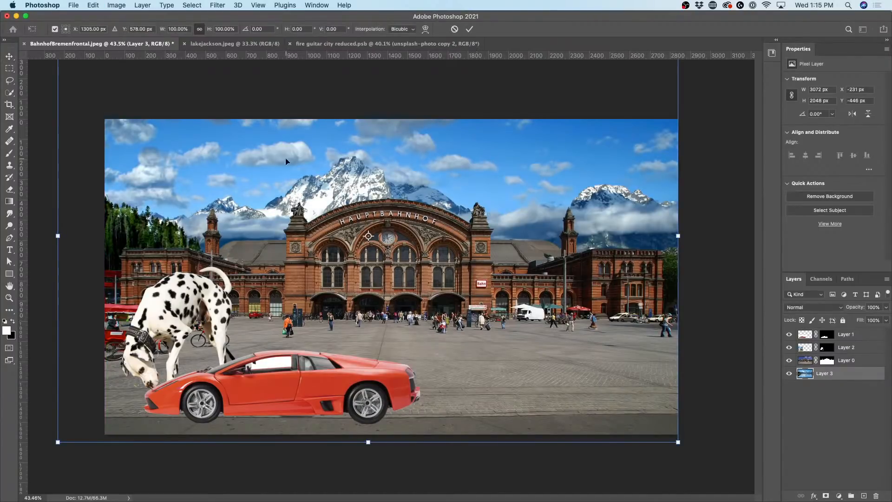
{"action": "right_click", "coordinate": [443, 168]}
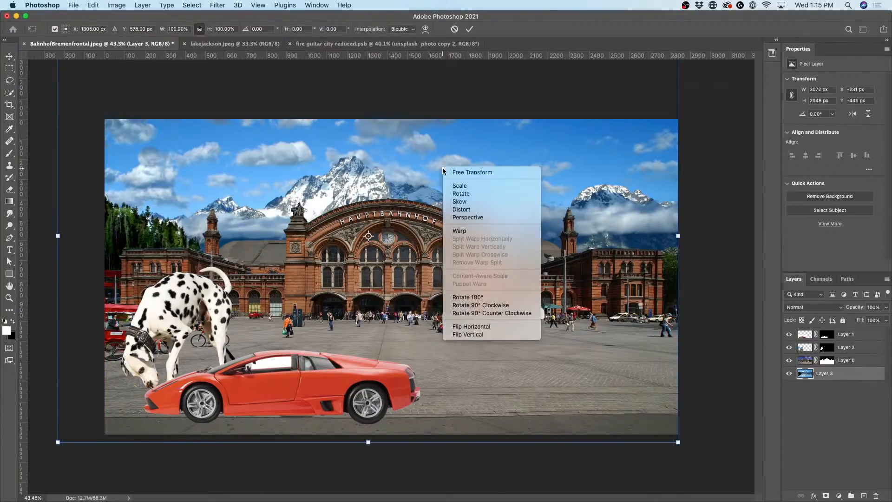
{"action": "left_click", "coordinate": [479, 326]}
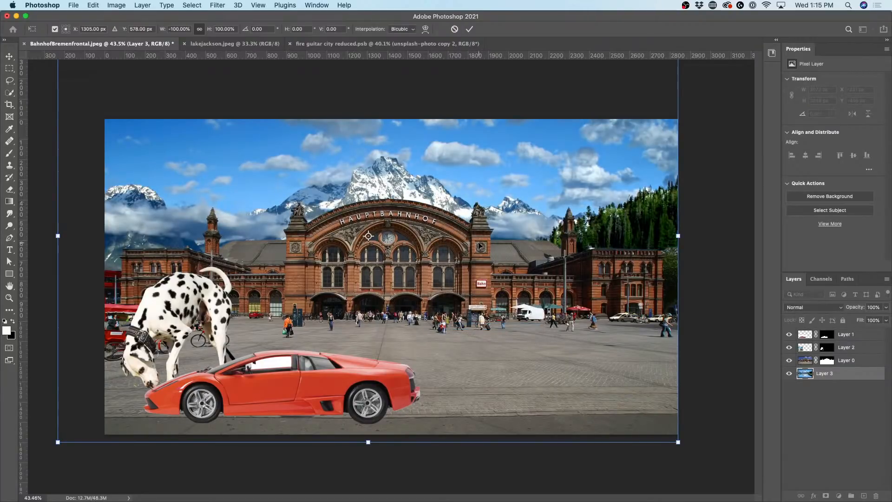
{"action": "key", "text": "Return"}
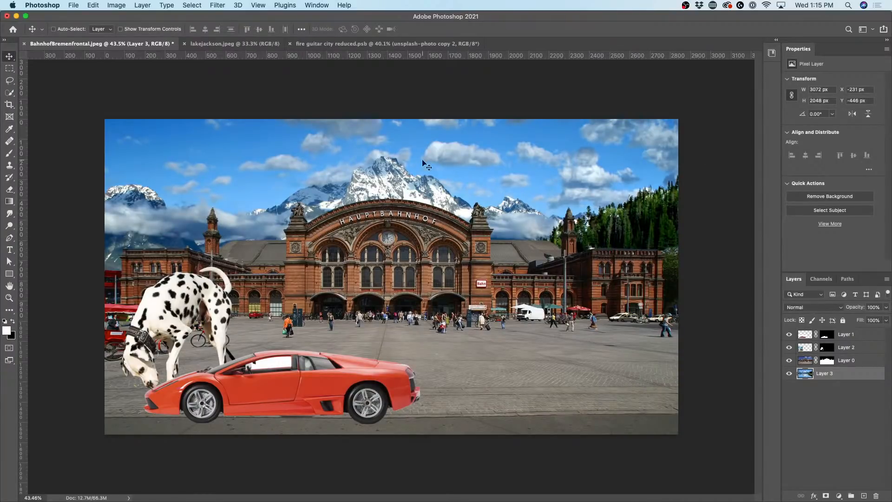
{"action": "left_click_drag", "start_coordinate": [560, 191], "coordinate": [584, 192]}
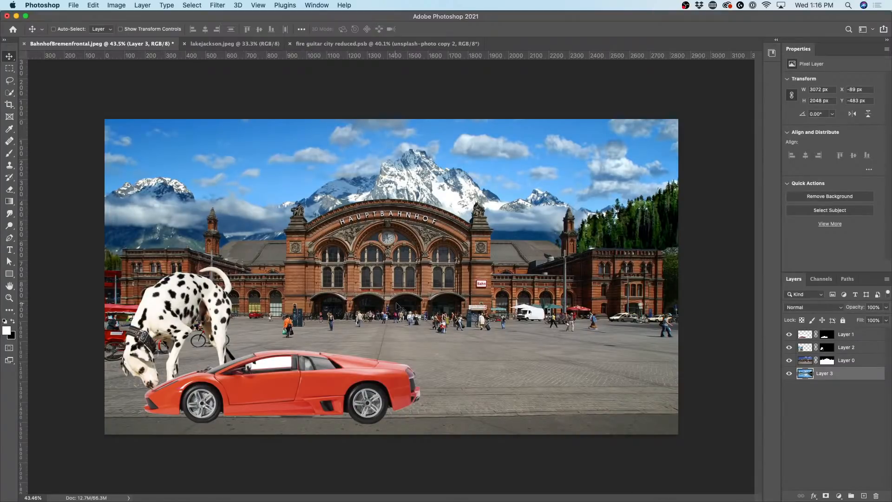
Step: Select the car layer and shift the car slightly right to X 103 px, Y 943 px
{"action": "left_click", "coordinate": [270, 388]}
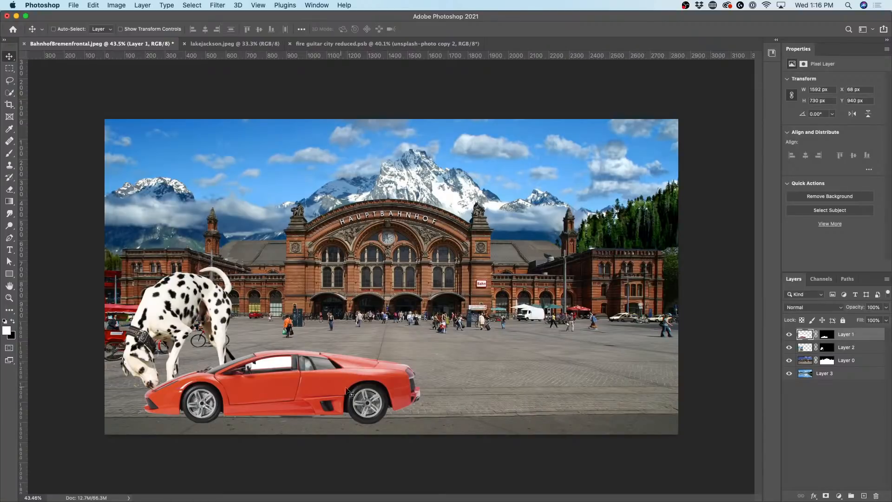
{"action": "mouse_move", "coordinate": [304, 370]}
{"action": "left_mouse_down"}
{"action": "mouse_move", "coordinate": [314, 330]}
{"action": "mouse_move", "coordinate": [318, 415]}
{"action": "mouse_move", "coordinate": [311, 370]}
{"action": "left_mouse_up"}
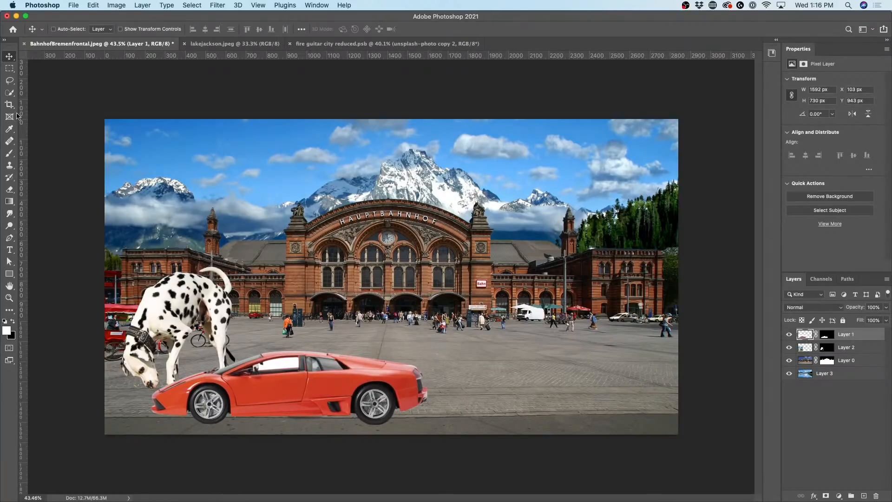
Step: Select the car's white side window with the Quick Selection tool, then subtract the excess near the mirror with a size 40 brush
{"action": "left_click", "coordinate": [9, 92]}
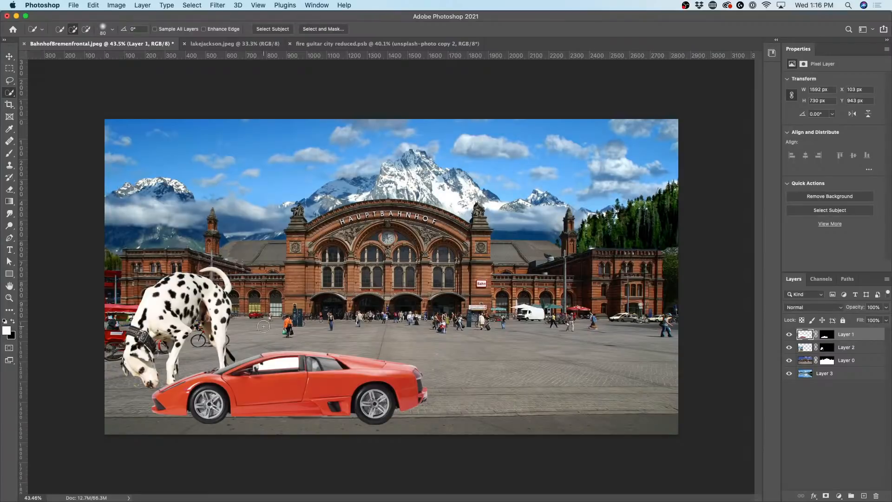
{"action": "left_click", "coordinate": [282, 362]}
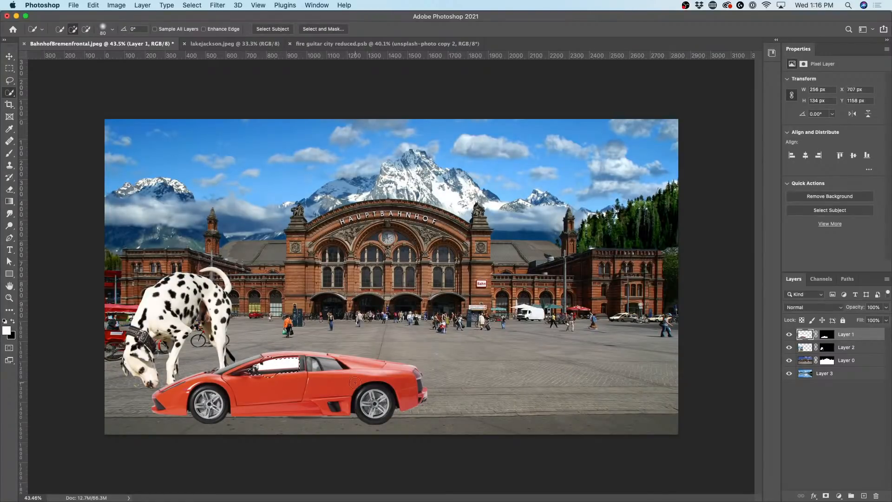
{"action": "key", "text": "bracketleft"}
{"action": "key", "text": "bracketleft"}
{"action": "key", "text": "bracketleft"}
{"action": "key", "text": "bracketleft"}
{"action": "key", "text": "alt"}
{"action": "left_click", "coordinate": [246, 377], "text": "alt"}
{"action": "key", "text": "alt"}
{"action": "key", "text": "alt"}
Step: Target the car layer's mask with the Brush tool, try painting the selected window area black, and undo the stroke
{"action": "left_click", "coordinate": [828, 334]}
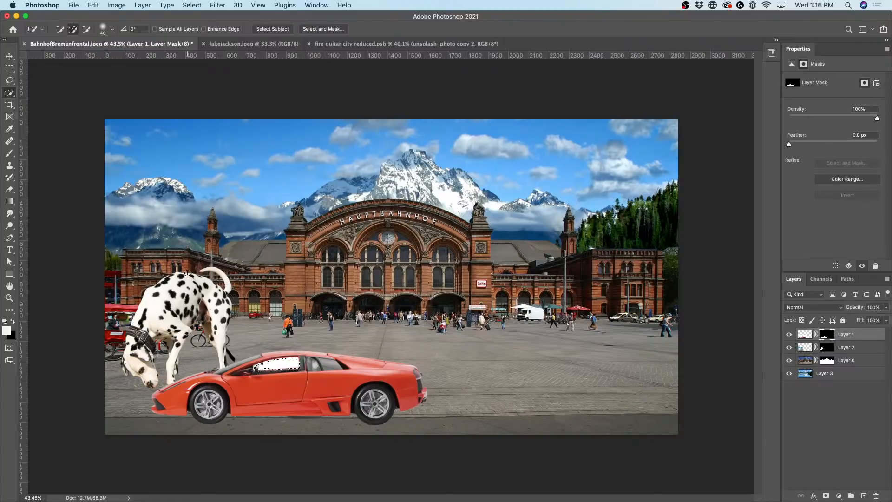
{"action": "key", "text": "b"}
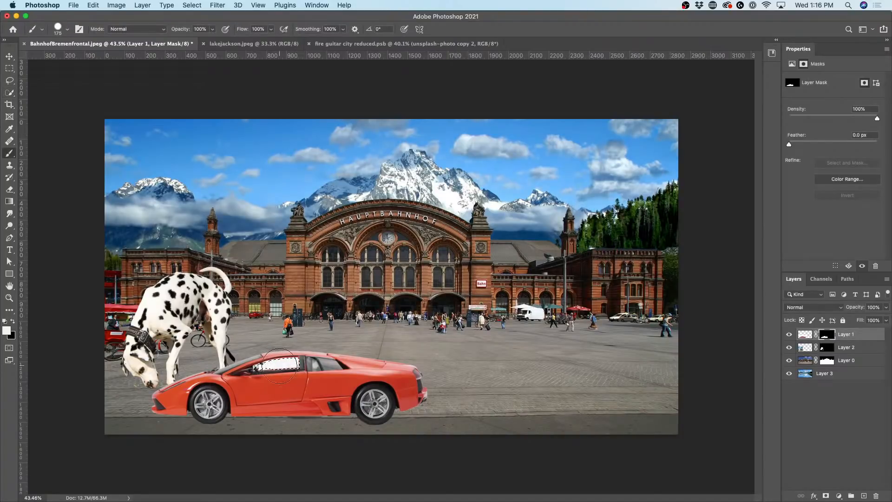
{"action": "key", "text": "x"}
{"action": "left_click_drag", "start_coordinate": [259, 365], "coordinate": [288, 359]}
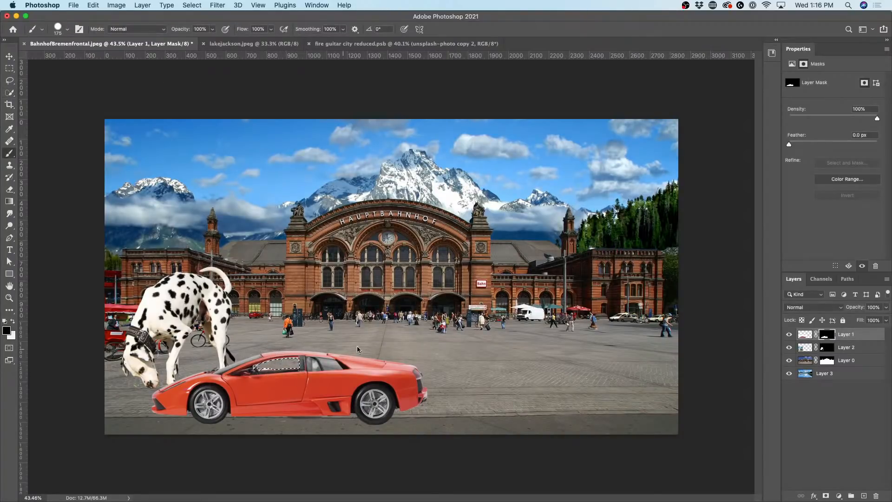
{"action": "key", "text": "super+z"}
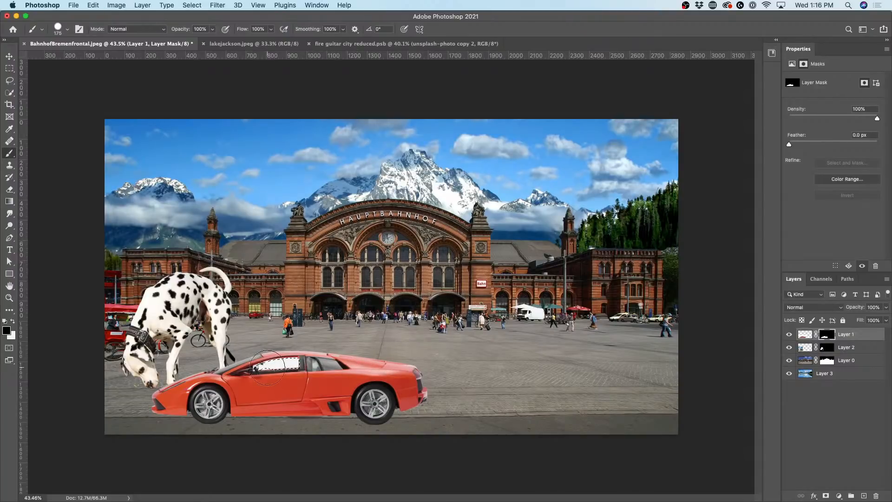
Step: Paint the selected window area of the car's mask with dark grey #3a3a3a, deselect to check it, and restore the selection
{"action": "left_click", "coordinate": [6, 331]}
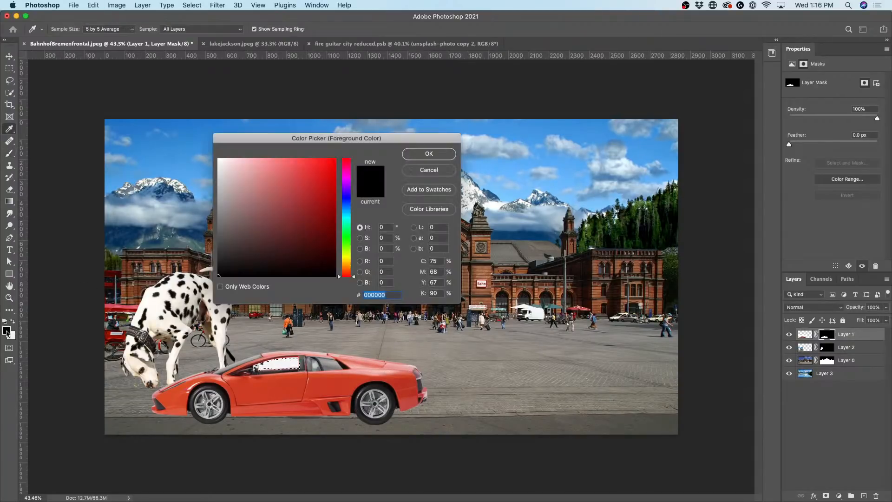
{"action": "left_click_drag", "start_coordinate": [219, 268], "coordinate": [219, 250]}
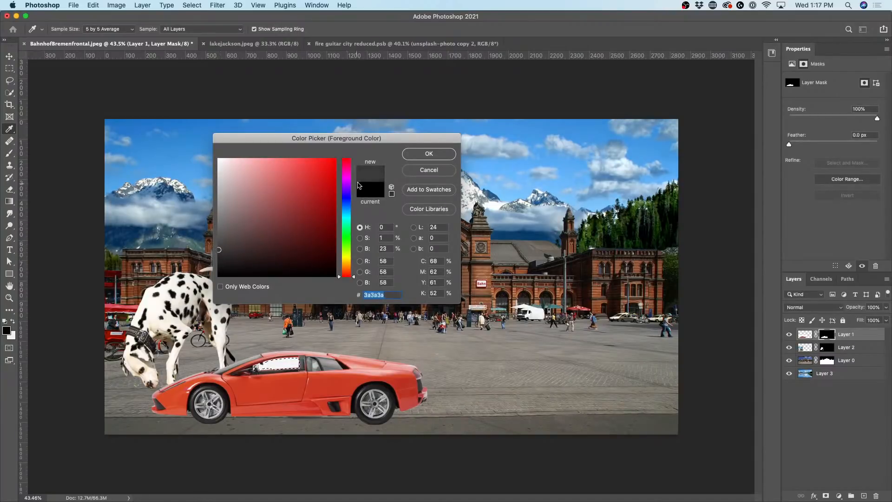
{"action": "left_click", "coordinate": [430, 154]}
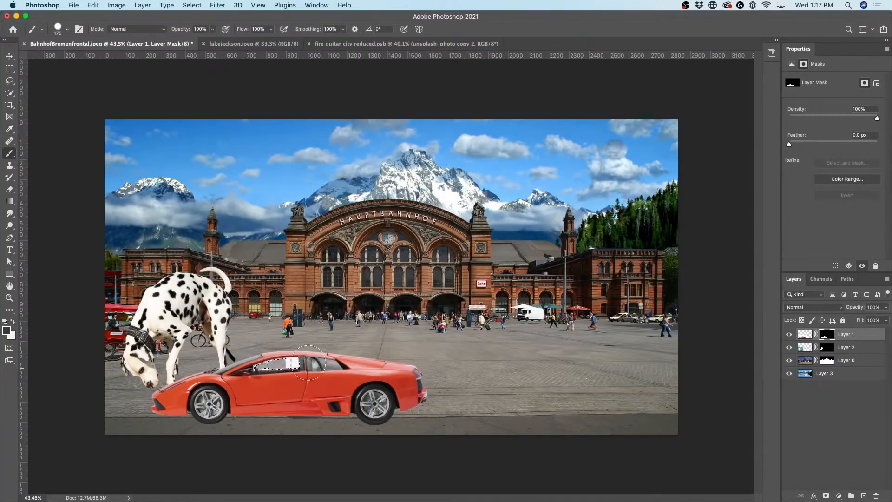
{"action": "key", "text": "ctrl+d"}
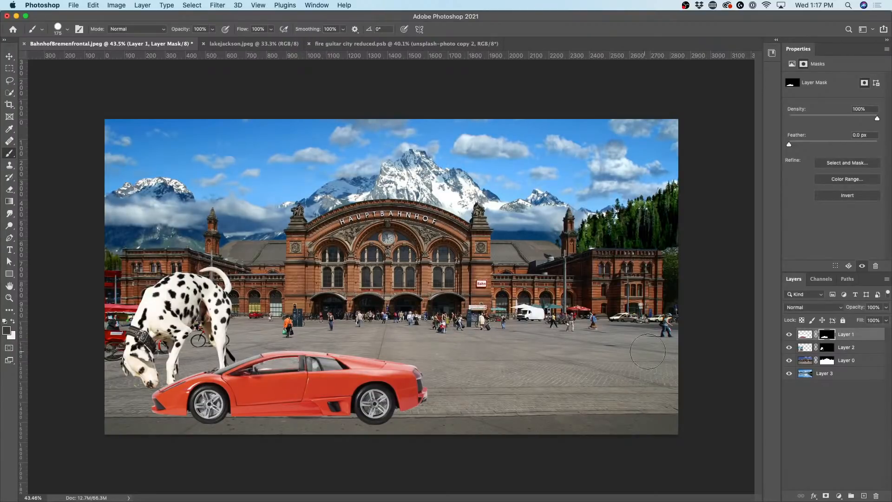
{"action": "key", "text": "ctrl+z"}
Step: Set the foreground colour to grey #606060, repaint the window area on the car's mask, and deselect
{"action": "left_click", "coordinate": [8, 331]}
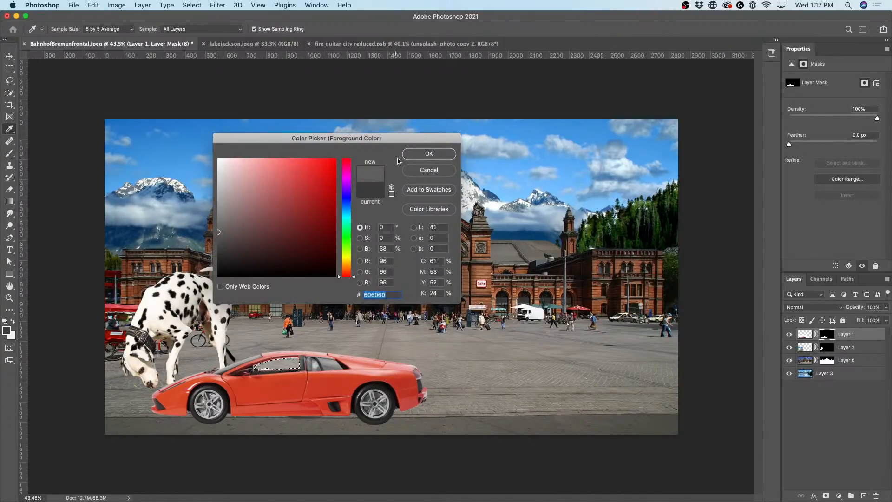
{"action": "left_click", "coordinate": [429, 154]}
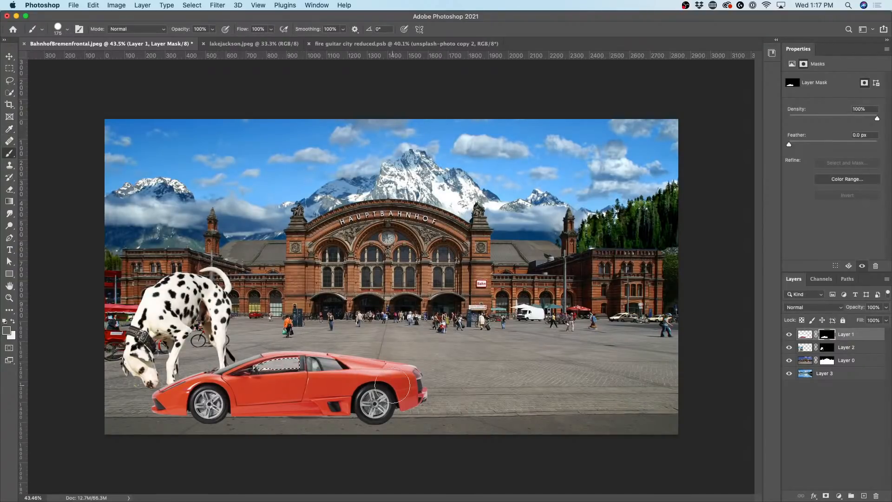
{"action": "key", "text": "super+d"}
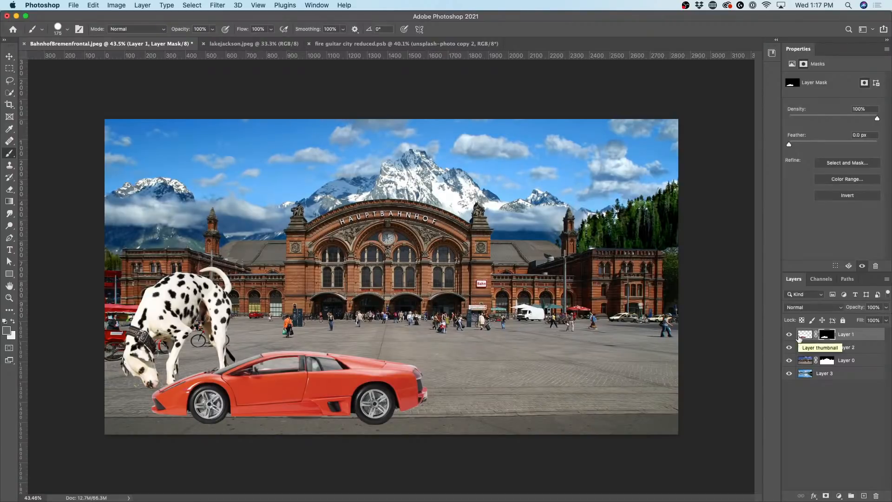
Step: Add a Black & White adjustment layer above all layers, and select the mountain backdrop layer with the Move tool
{"action": "left_click", "coordinate": [839, 496]}
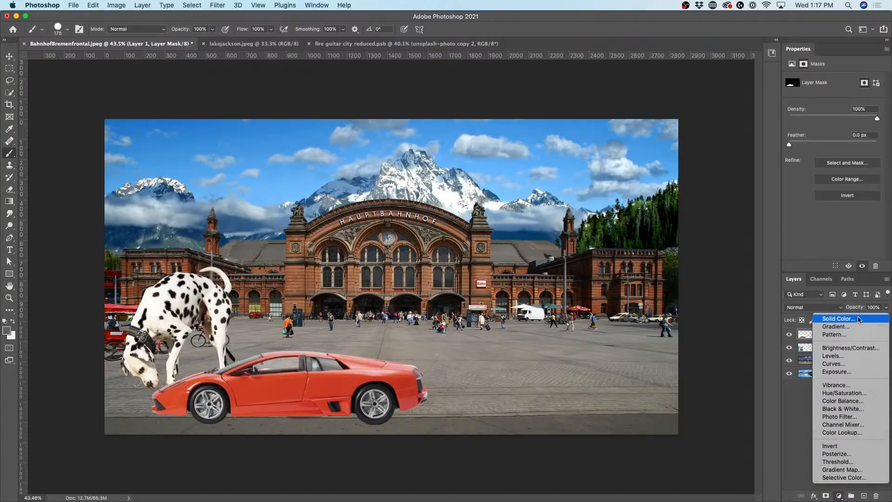
{"action": "left_click", "coordinate": [842, 409]}
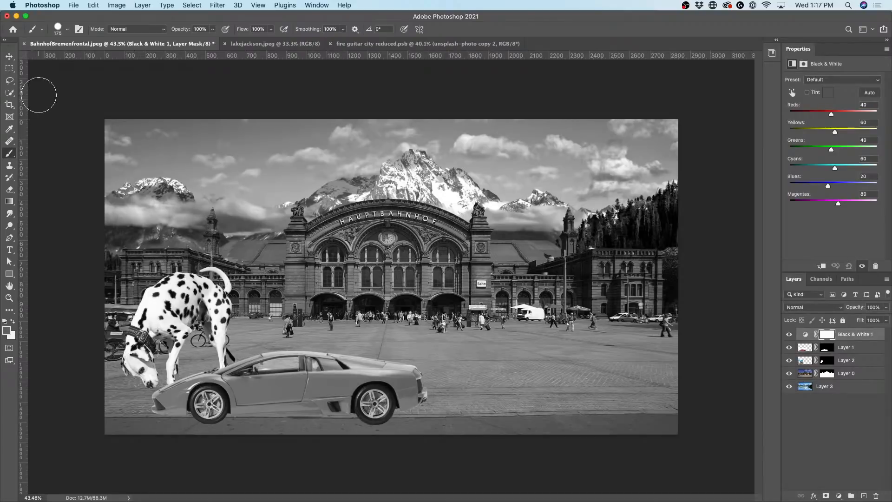
{"action": "left_click", "coordinate": [9, 57]}
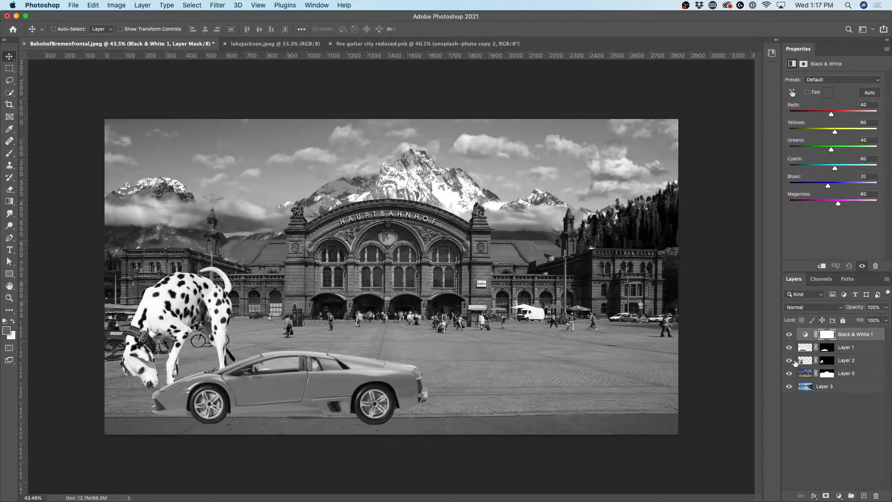
{"action": "left_click", "coordinate": [804, 387]}
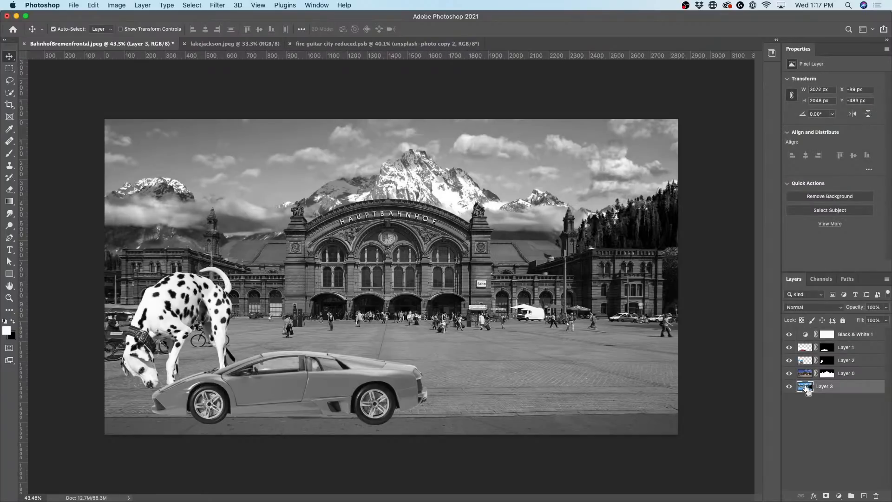
{"action": "key", "text": "super+m"}
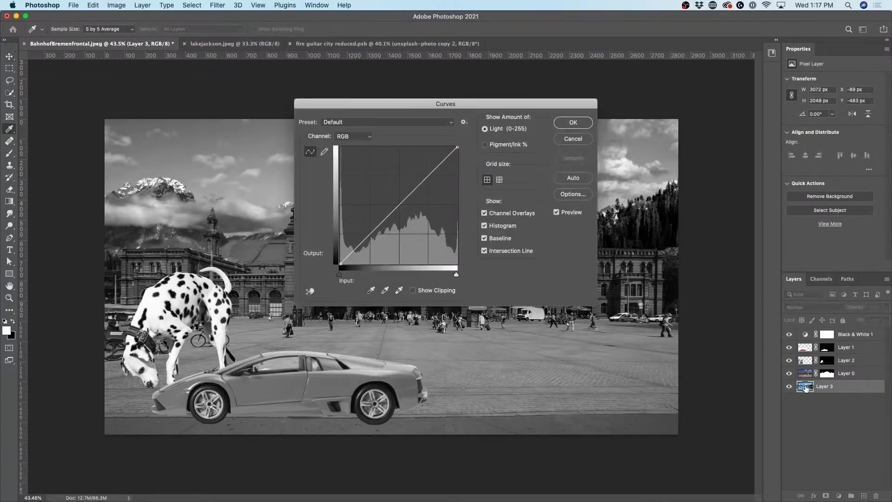
{"action": "left_click_drag", "start_coordinate": [556, 101], "coordinate": [664, 260]}
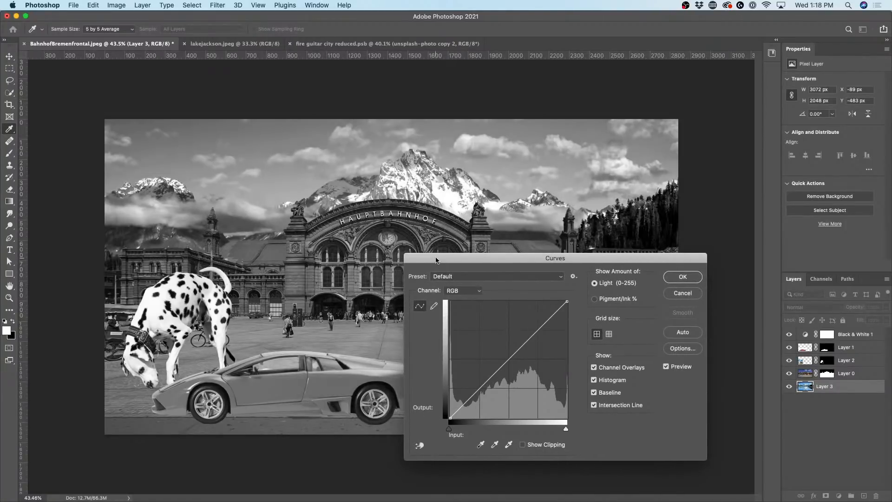
{"action": "mouse_move", "coordinate": [508, 356]}
{"action": "left_mouse_down"}
{"action": "mouse_move", "coordinate": [515, 373]}
{"action": "mouse_move", "coordinate": [497, 345]}
{"action": "mouse_move", "coordinate": [510, 359]}
{"action": "left_mouse_up"}
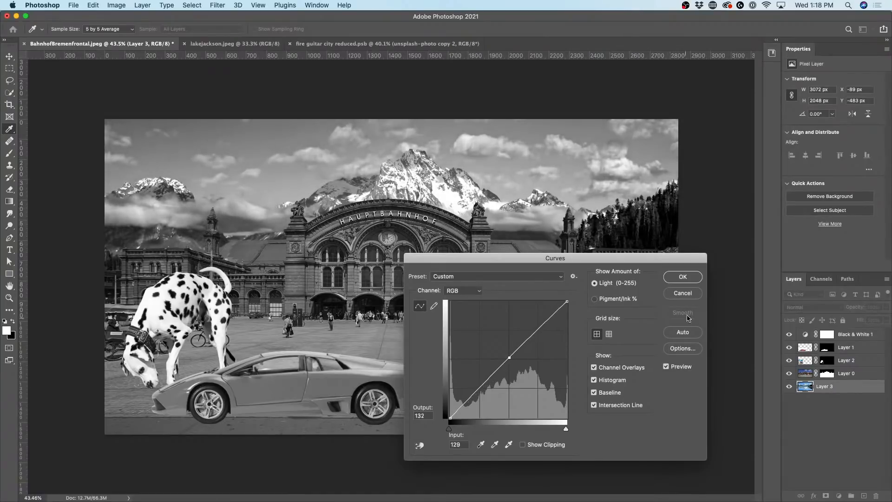
{"action": "left_click", "coordinate": [689, 294]}
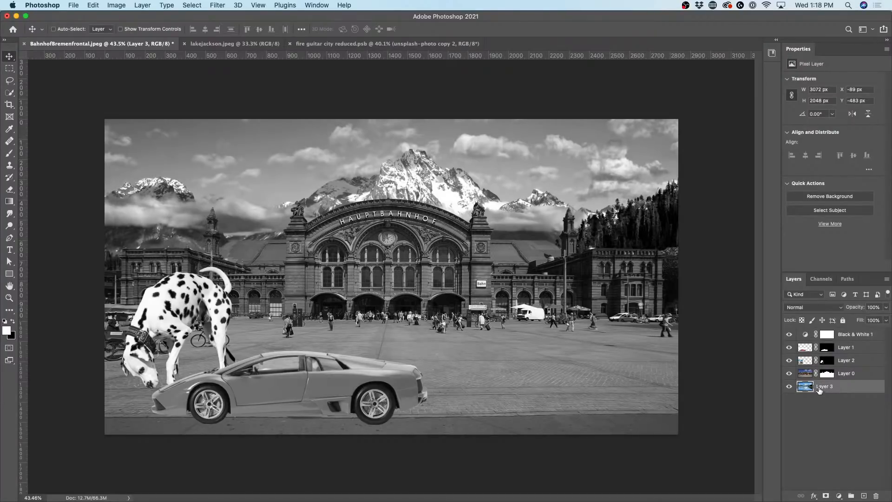
Step: Add a Curves adjustment layer above the mountain backdrop and slightly raise its shadows and midtones
{"action": "left_click", "coordinate": [839, 496]}
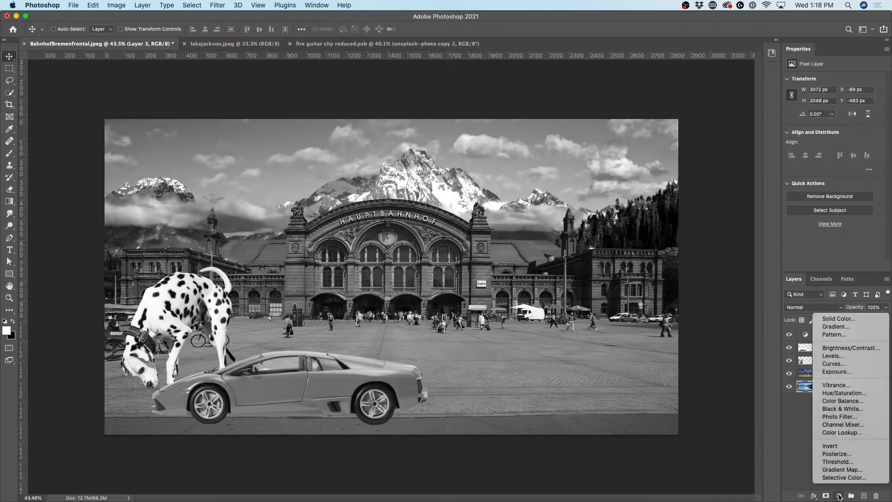
{"action": "left_click", "coordinate": [844, 361]}
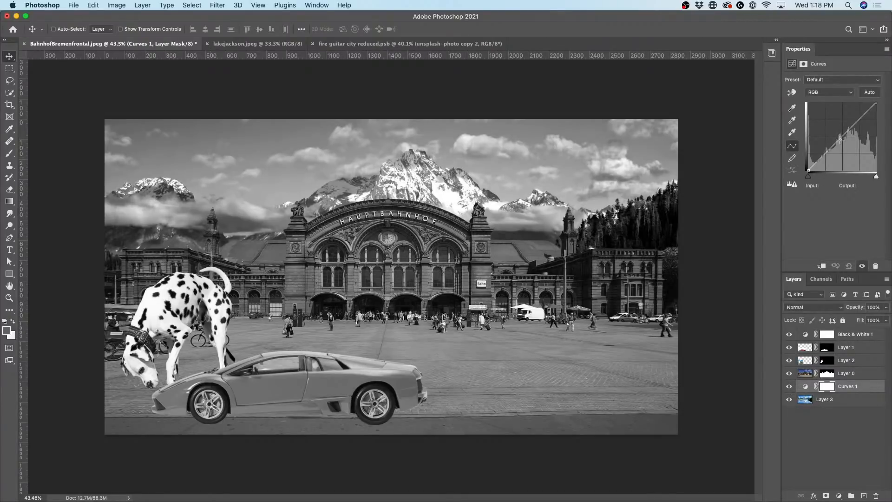
{"action": "left_click_drag", "start_coordinate": [845, 134], "coordinate": [844, 126]}
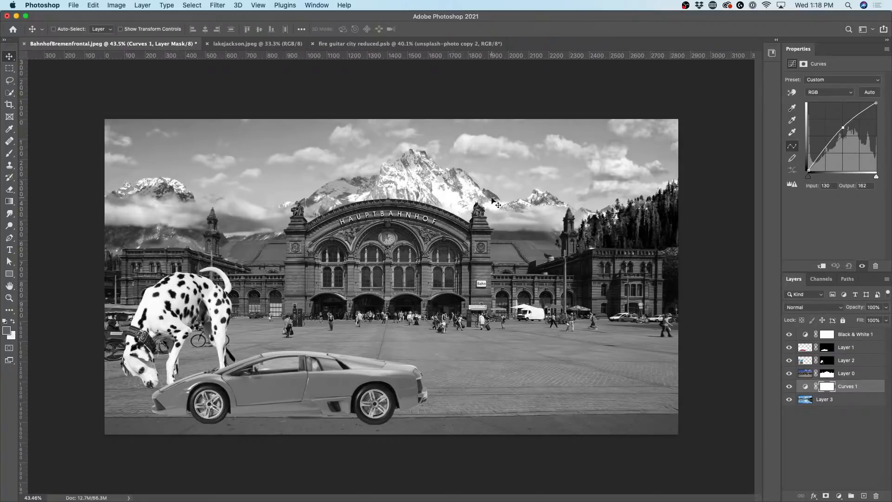
{"action": "left_click_drag", "start_coordinate": [809, 168], "coordinate": [808, 166]}
{"action": "left_click_drag", "start_coordinate": [843, 128], "coordinate": [843, 130]}
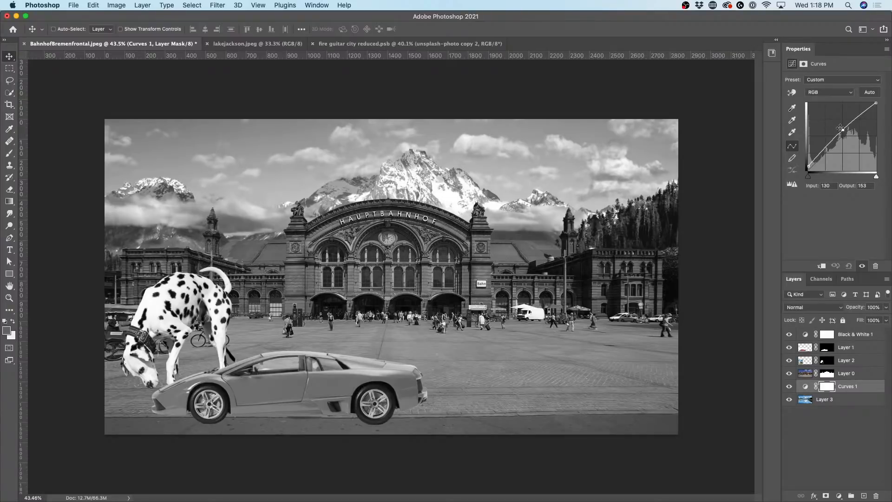
{"action": "left_click_drag", "start_coordinate": [843, 130], "coordinate": [843, 131]}
Step: Add a Curves adjustment clipped to the station layer, with one point in the shadows and one at input 174, output 181
{"action": "left_click", "coordinate": [806, 372]}
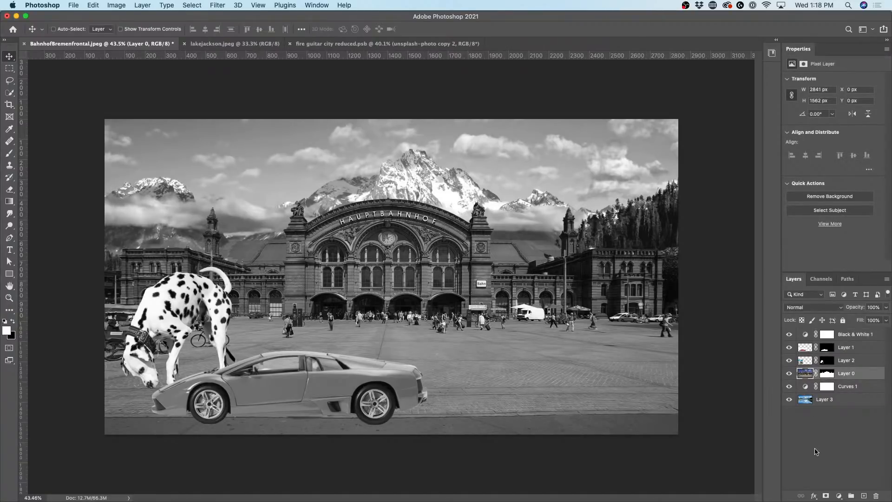
{"action": "left_click", "coordinate": [839, 495]}
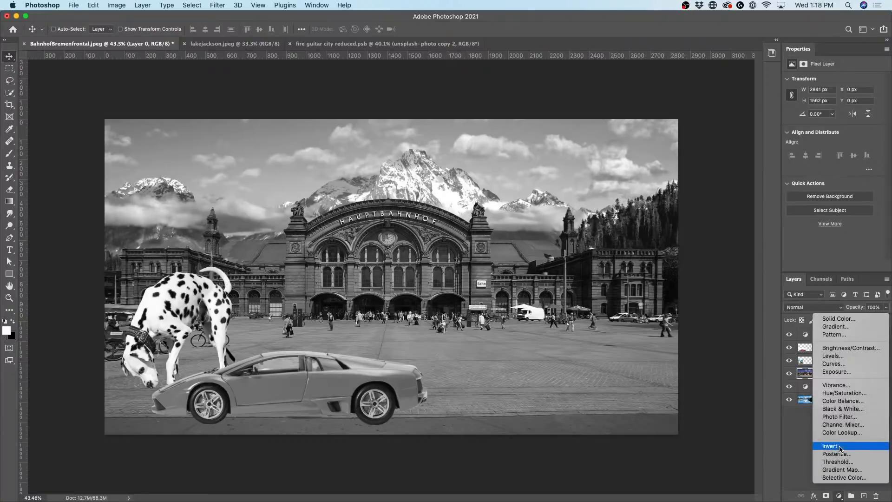
{"action": "left_click", "coordinate": [838, 364]}
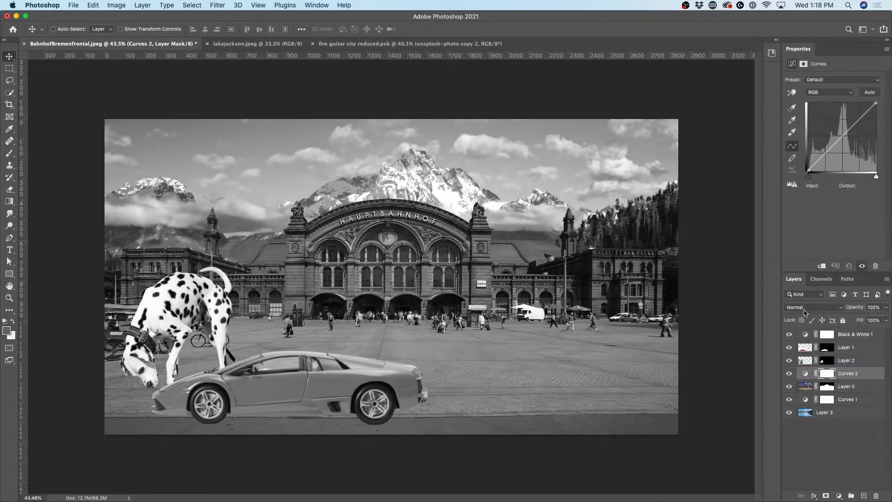
{"action": "mouse_move", "coordinate": [831, 138]}
{"action": "left_mouse_down"}
{"action": "mouse_move", "coordinate": [824, 138]}
{"action": "mouse_move", "coordinate": [832, 145]}
{"action": "left_mouse_up"}
{"action": "key", "text": "super+z"}
{"action": "left_click", "coordinate": [821, 266]}
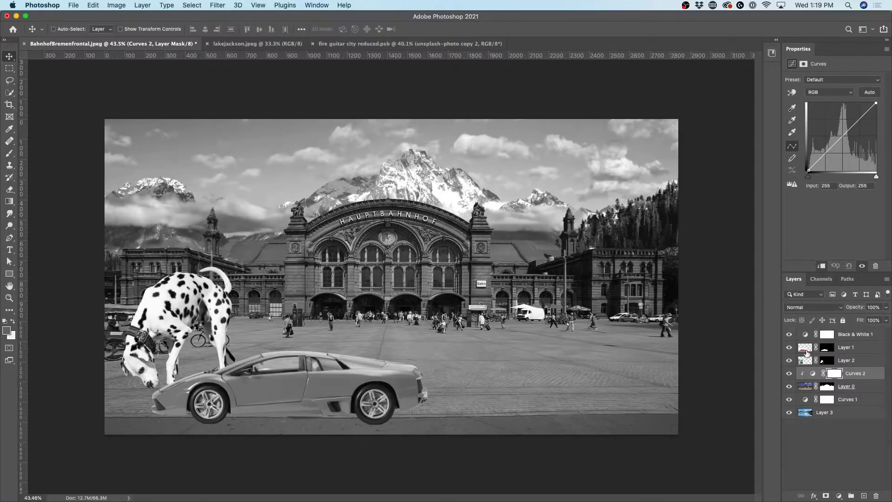
{"action": "left_click_drag", "start_coordinate": [838, 135], "coordinate": [831, 146]}
{"action": "left_click", "coordinate": [854, 122]}
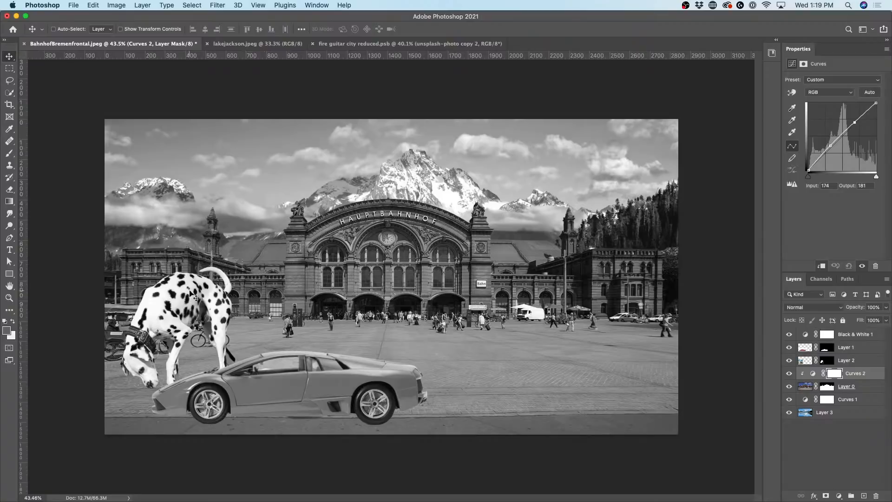
Step: Add a Curves adjustment clipped to the Dalmatian layer, anchoring the highlights and lifting the shadows to input 60, output 81
{"action": "left_click", "coordinate": [804, 362]}
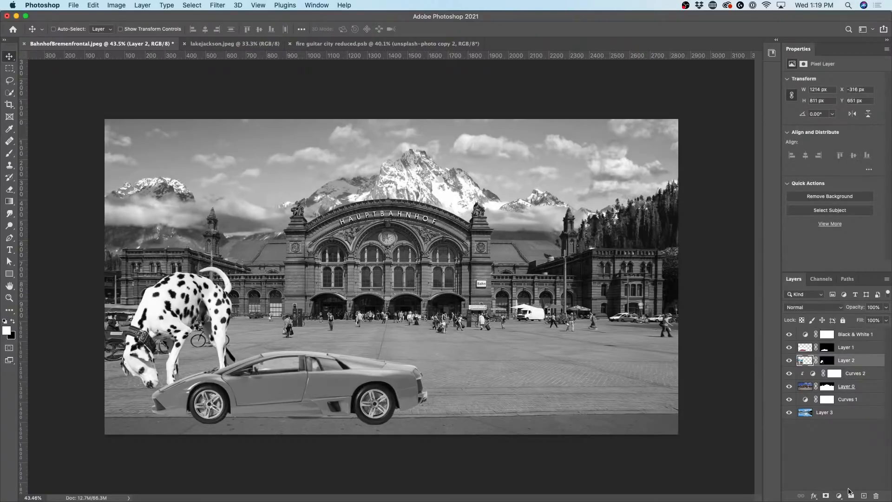
{"action": "left_click", "coordinate": [839, 496]}
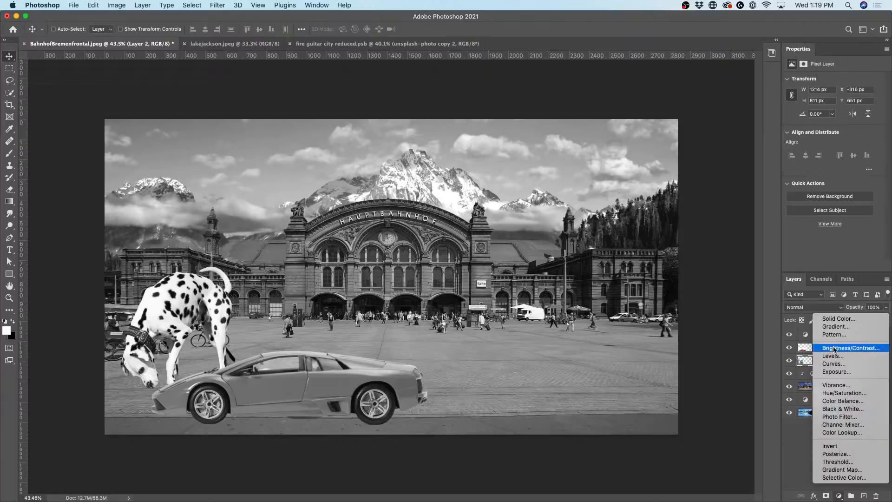
{"action": "left_click", "coordinate": [826, 366]}
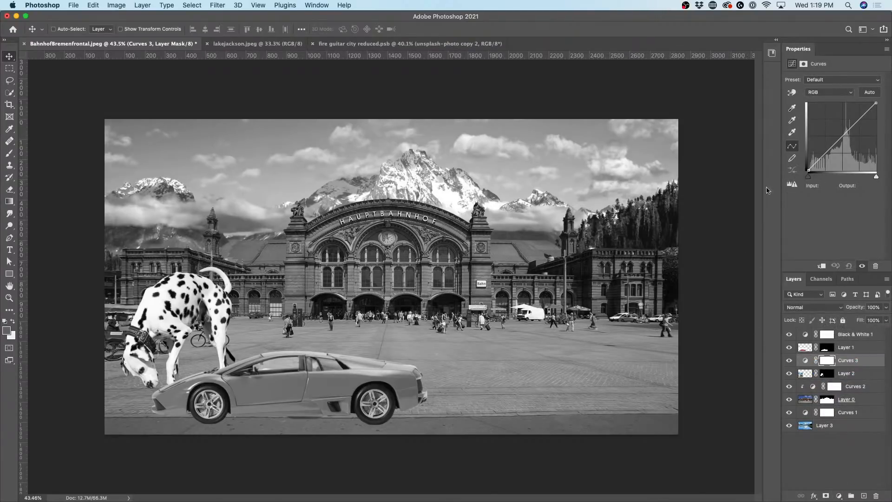
{"action": "left_click", "coordinate": [822, 266]}
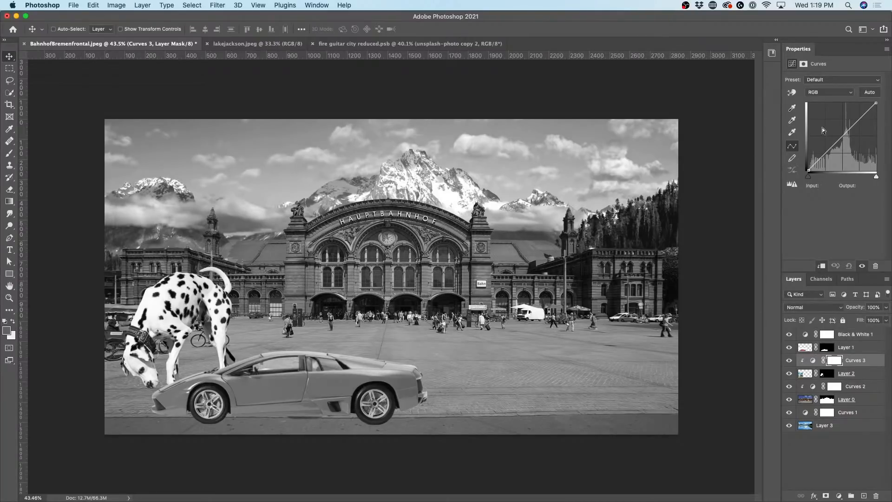
{"action": "left_click_drag", "start_coordinate": [860, 120], "coordinate": [824, 148]}
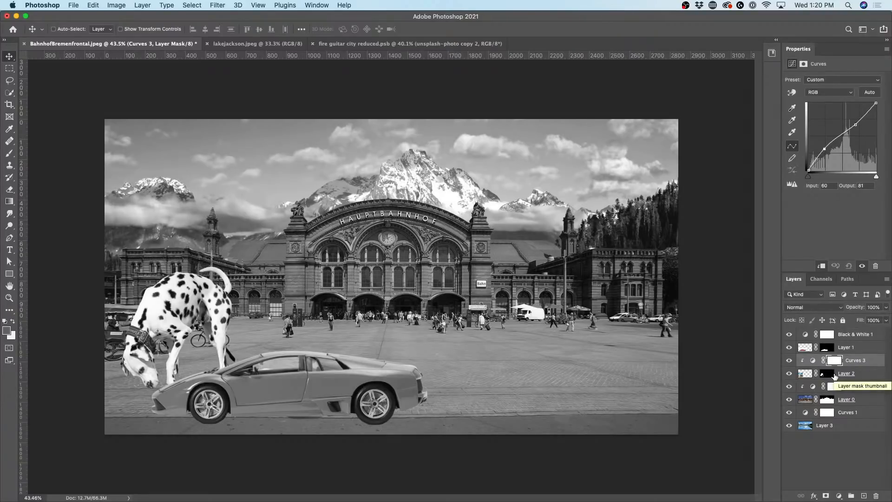
{"action": "left_click", "coordinate": [800, 355], "text": "alt"}
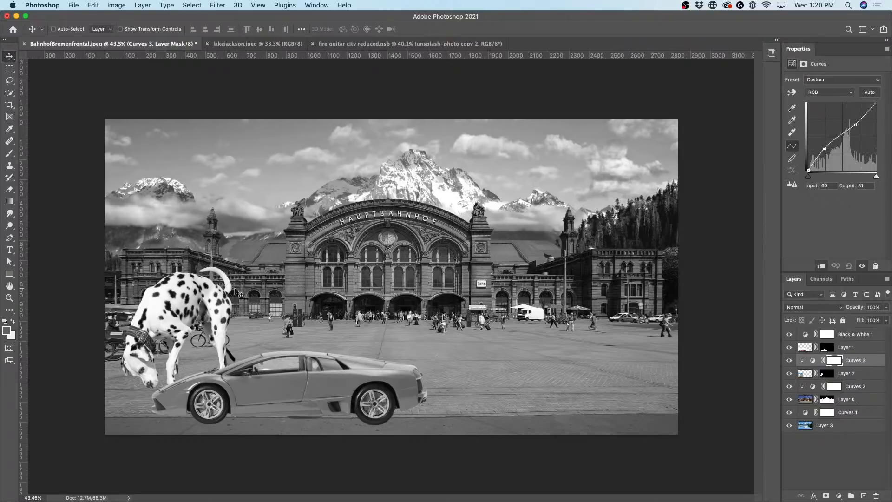
Step: Add a Curves adjustment clipped to the car layer and shape an S-curve through points 68/59 and 165/181
{"action": "left_click", "coordinate": [856, 347]}
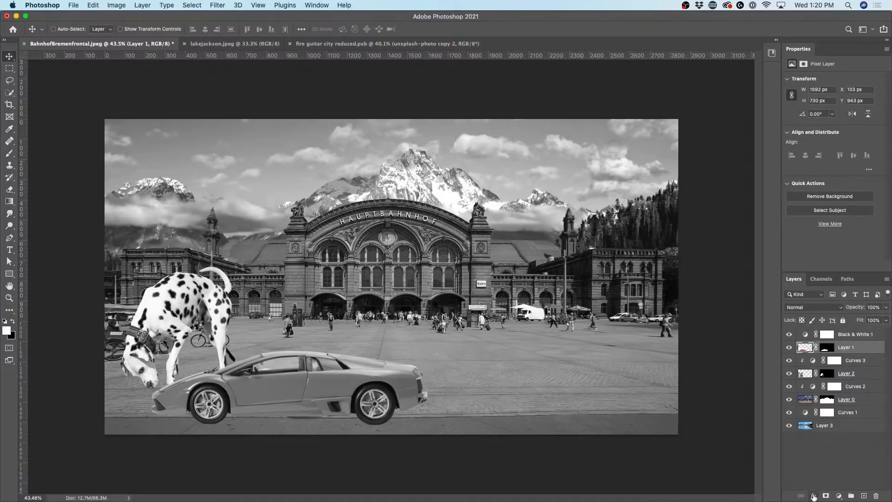
{"action": "left_click", "coordinate": [839, 496]}
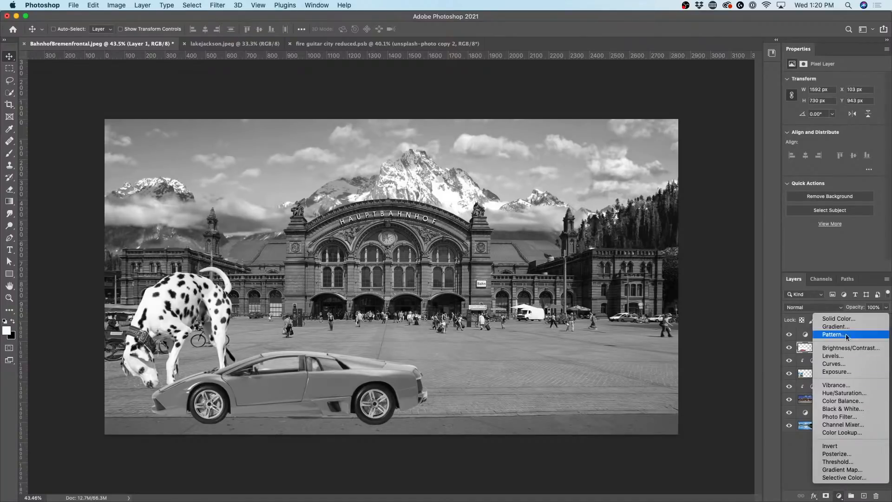
{"action": "left_click", "coordinate": [851, 365]}
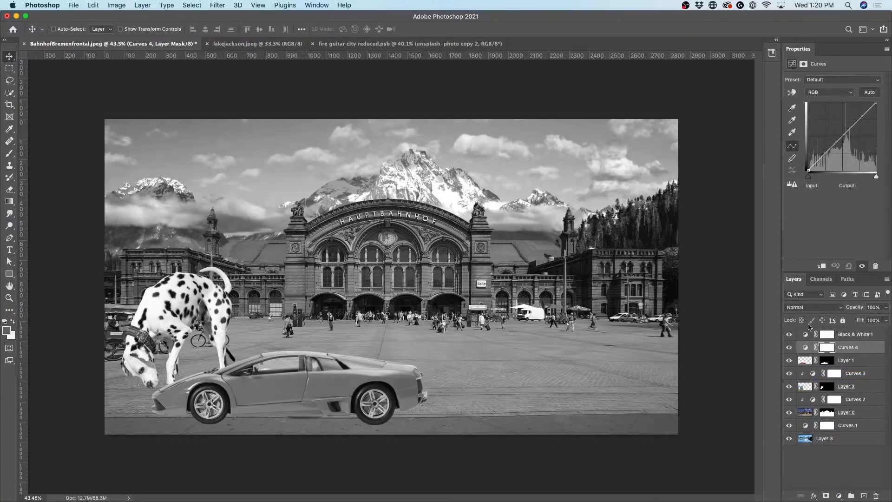
{"action": "left_click", "coordinate": [811, 354], "text": "alt"}
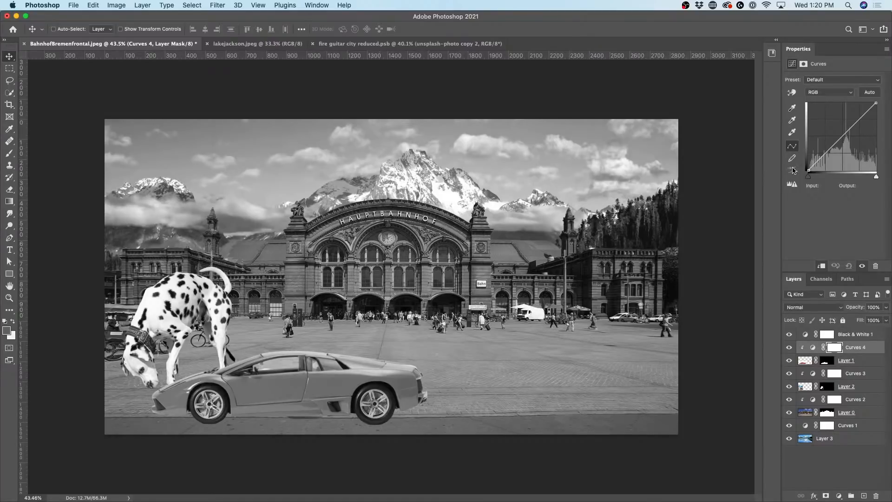
{"action": "left_click_drag", "start_coordinate": [826, 152], "coordinate": [826, 156]}
{"action": "left_click_drag", "start_coordinate": [853, 125], "coordinate": [852, 121]}
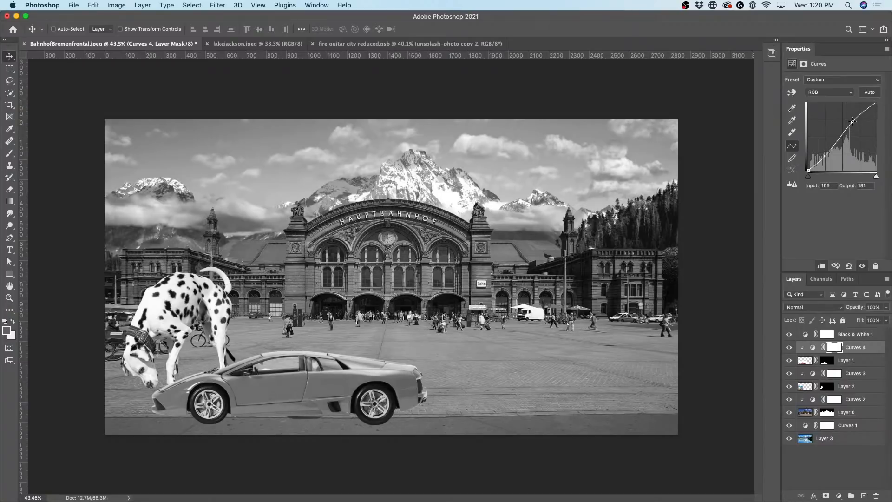
{"action": "left_click_drag", "start_coordinate": [825, 157], "coordinate": [826, 155]}
Step: Hide the Black & White layer and all four Curves layers to view the composite in its original colours and tones
{"action": "left_click", "coordinate": [790, 336]}
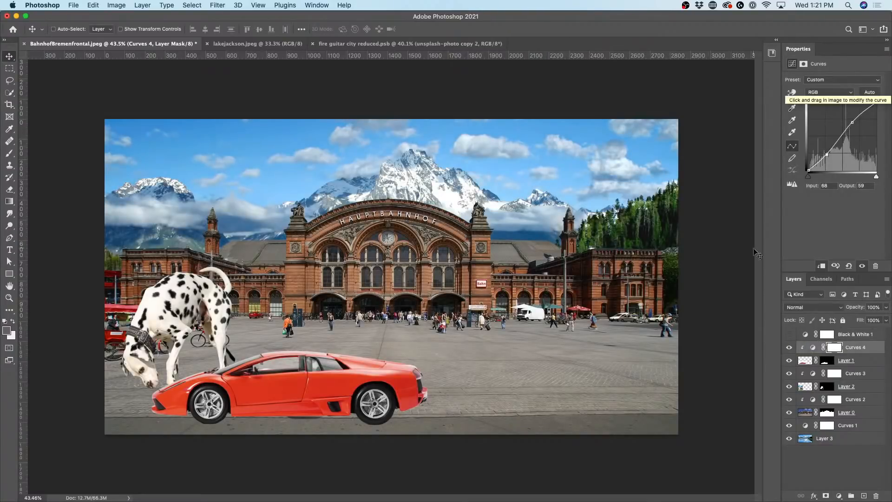
{"action": "left_click", "coordinate": [789, 347]}
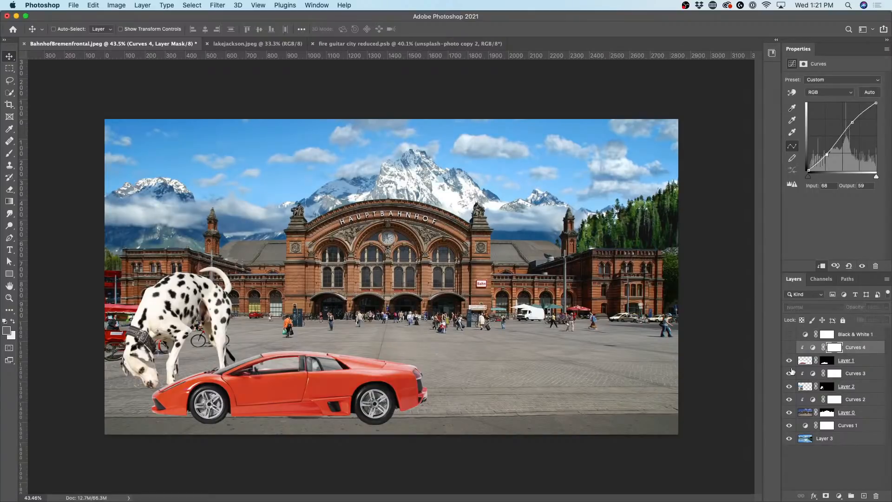
{"action": "left_click", "coordinate": [789, 373]}
{"action": "left_click", "coordinate": [790, 400]}
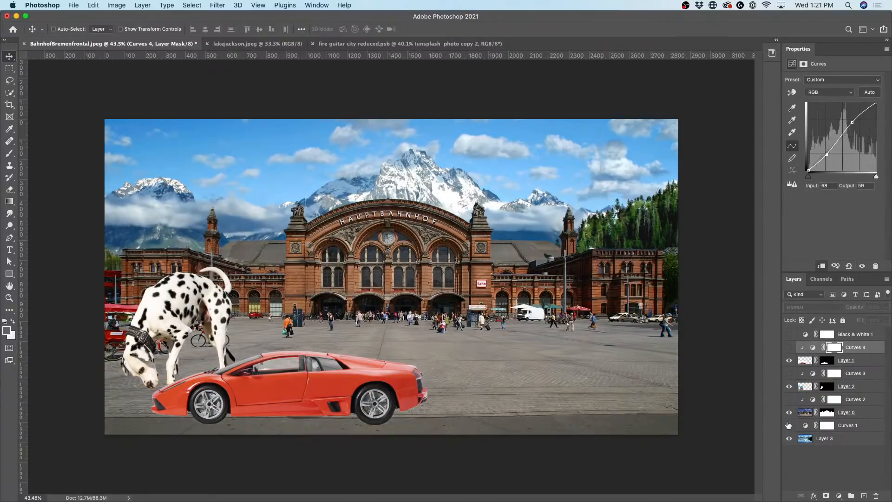
{"action": "left_click", "coordinate": [790, 426]}
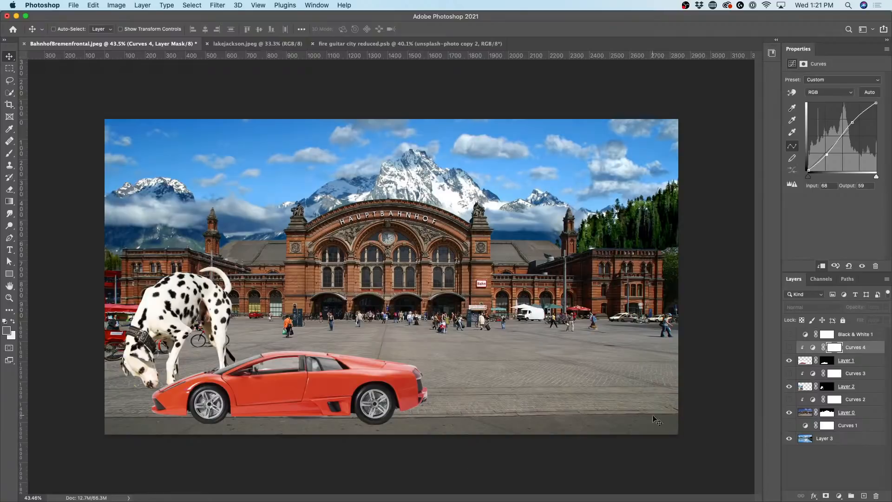
Step: Show the four Curves layers again and toggle the Black & White layer to compare the matched tones
{"action": "left_click", "coordinate": [789, 426]}
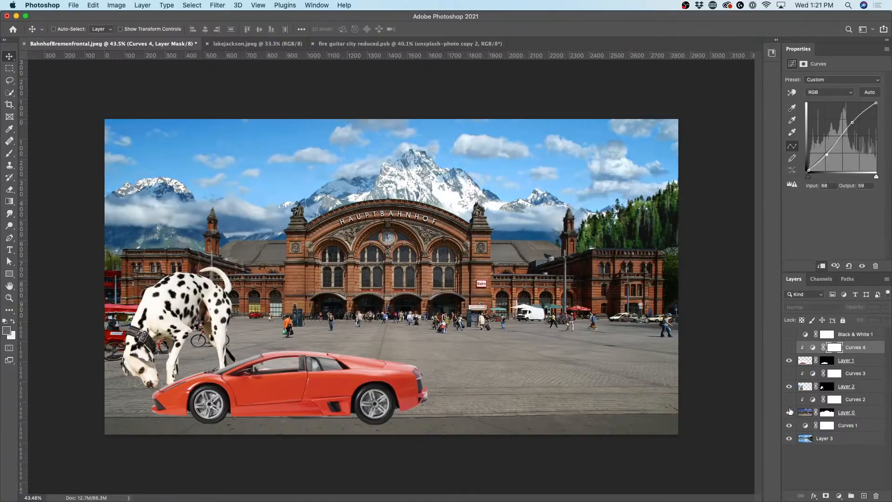
{"action": "left_click", "coordinate": [790, 399]}
{"action": "left_click", "coordinate": [789, 373]}
{"action": "left_click", "coordinate": [789, 347]}
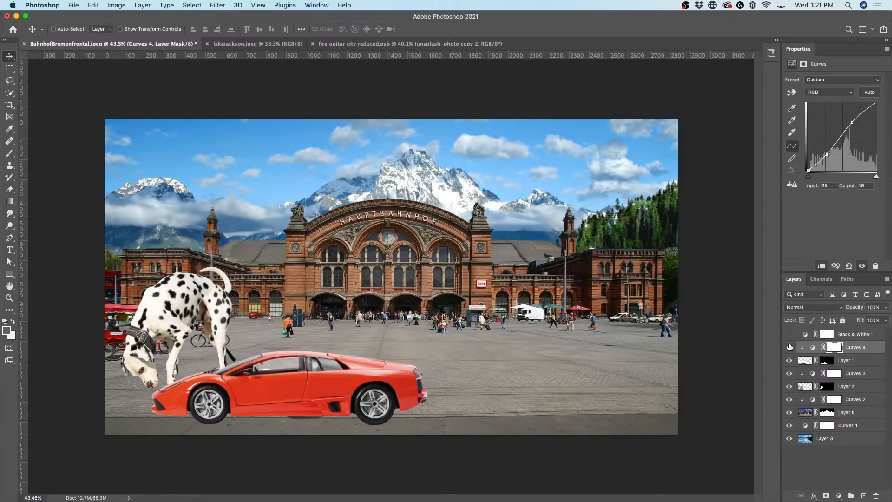
{"action": "left_click", "coordinate": [790, 335]}
{"action": "left_click", "coordinate": [789, 335]}
Step: Try deleting the Black & White adjustment layer's mask, and undo the deletion
{"action": "left_click", "coordinate": [847, 337]}
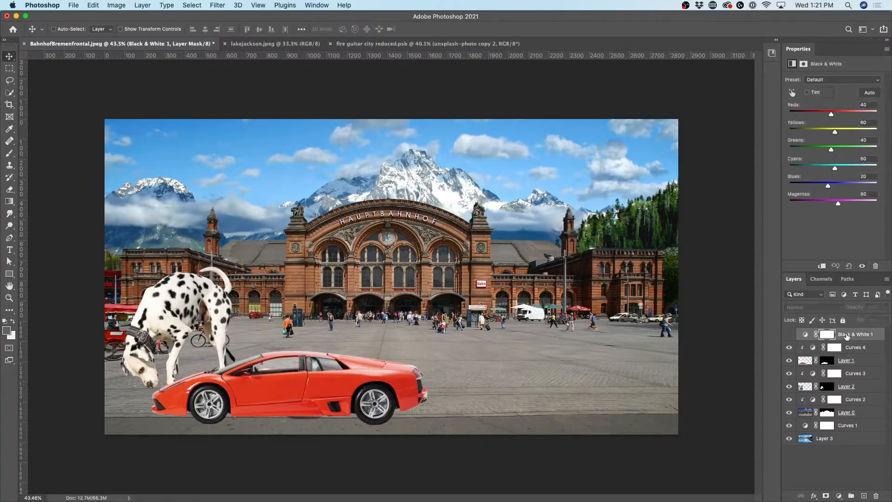
{"action": "key", "text": "Delete"}
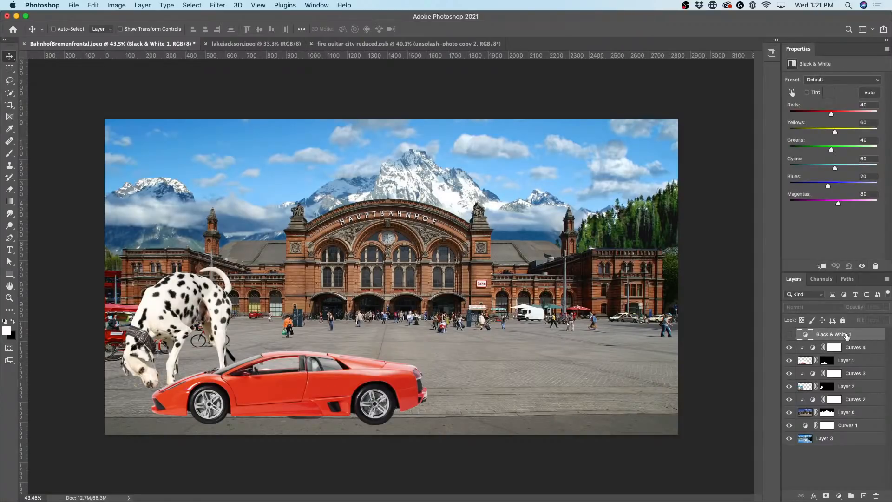
{"action": "key", "text": "super+z"}
Step: Show the Black & White adjustment layer and lower its opacity to 0%
{"action": "left_click", "coordinate": [789, 335]}
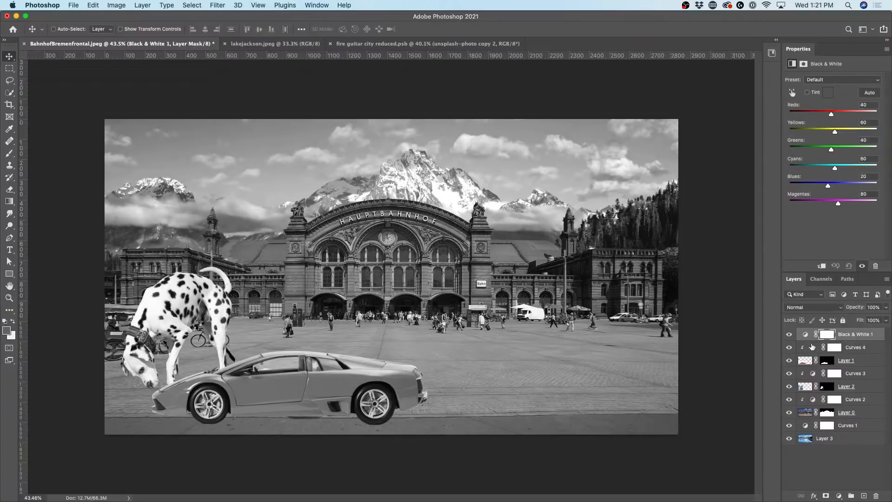
{"action": "left_click_drag", "start_coordinate": [856, 308], "coordinate": [439, 297]}
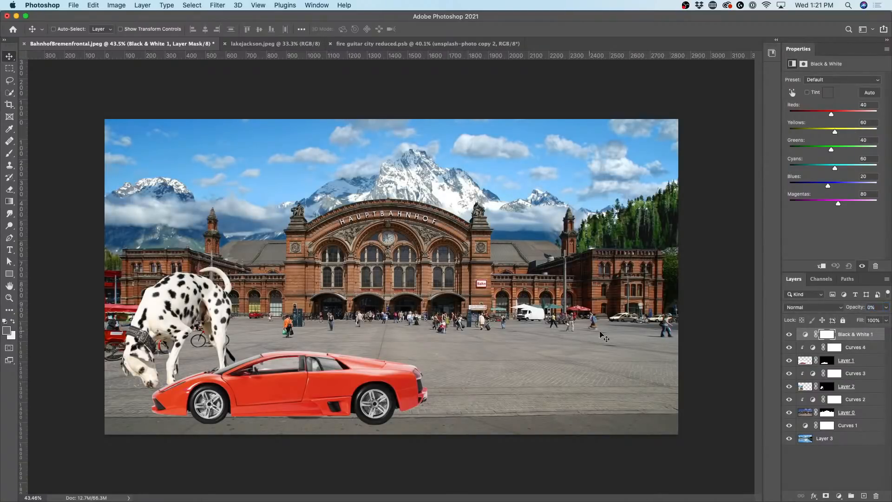
{"action": "mouse_move", "coordinate": [853, 307]}
{"action": "left_mouse_down"}
{"action": "mouse_move", "coordinate": [869, 307]}
{"action": "mouse_move", "coordinate": [838, 311]}
{"action": "left_mouse_up"}
Step: Toggle the Black & White layer's visibility repeatedly to compare the composite with and without it
{"action": "left_click", "coordinate": [791, 335]}
{"action": "left_click_drag", "start_coordinate": [854, 307], "coordinate": [854, 309]}
{"action": "left_click", "coordinate": [789, 334]}
{"action": "left_click", "coordinate": [790, 335]}
{"action": "left_click", "coordinate": [789, 335]}
{"action": "left_click", "coordinate": [790, 335]}
{"action": "left_click", "coordinate": [791, 334]}
{"action": "left_click", "coordinate": [791, 335]}
Step: Hide and show the Dalmatian layer to check it, and select that layer's image
{"action": "left_click", "coordinate": [789, 387]}
{"action": "left_click", "coordinate": [789, 387]}
{"action": "left_click", "coordinate": [808, 386]}
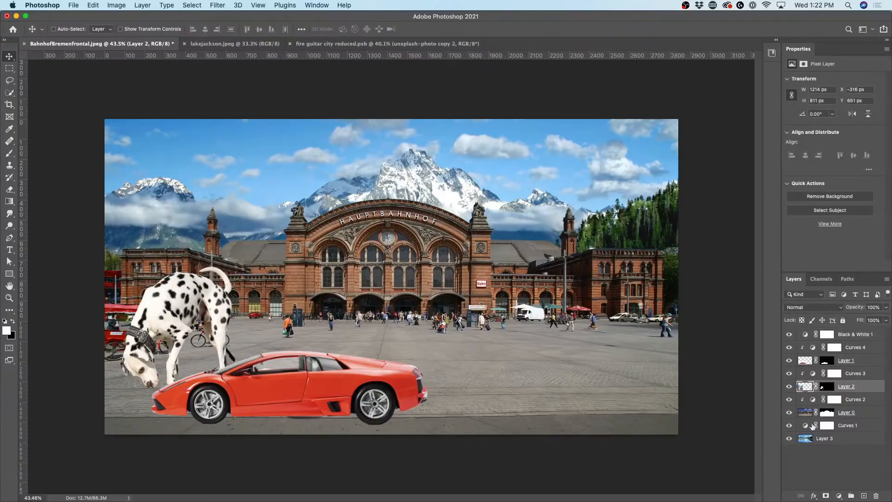
Step: Add a Drop Shadow effect to the Dalmatian layer with 0% spread and 5 px size
{"action": "left_click", "coordinate": [813, 496]}
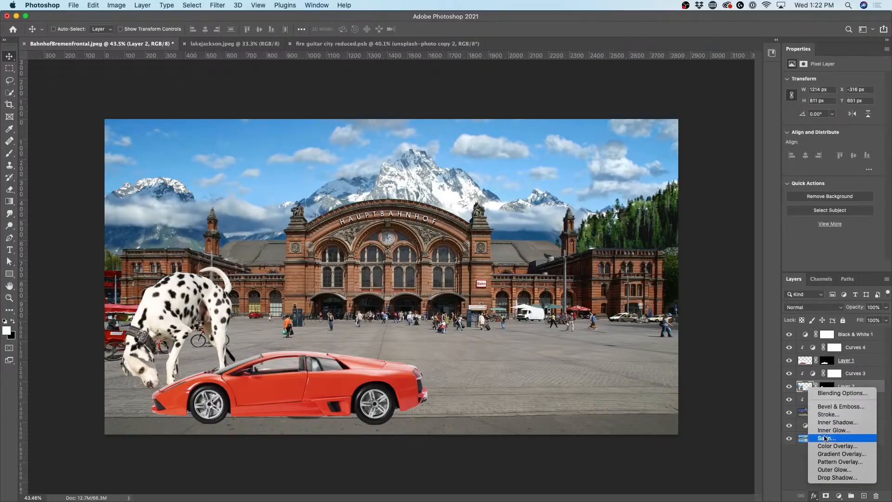
{"action": "left_click", "coordinate": [837, 477]}
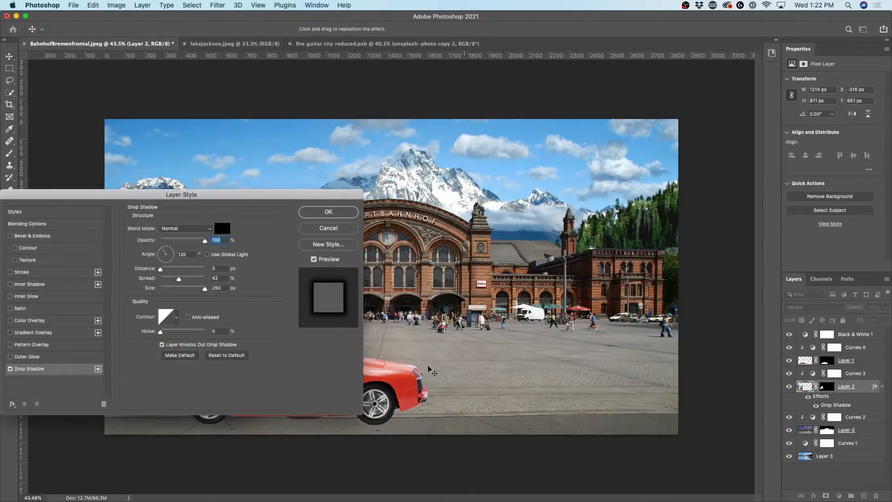
{"action": "left_click_drag", "start_coordinate": [254, 195], "coordinate": [684, 141]}
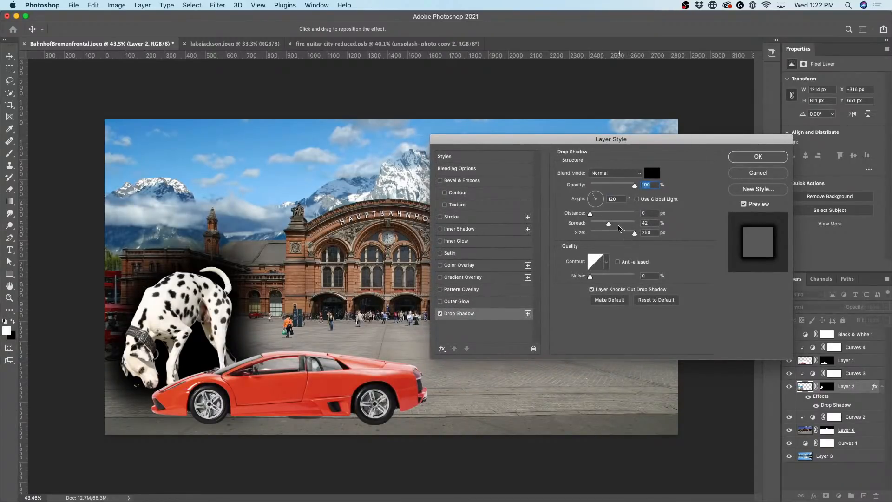
{"action": "mouse_move", "coordinate": [609, 223]}
{"action": "left_mouse_down"}
{"action": "mouse_move", "coordinate": [591, 224]}
{"action": "mouse_move", "coordinate": [613, 235]}
{"action": "mouse_move", "coordinate": [594, 238]}
{"action": "mouse_move", "coordinate": [604, 234]}
{"action": "mouse_move", "coordinate": [592, 214]}
{"action": "mouse_move", "coordinate": [605, 215]}
{"action": "left_mouse_up"}
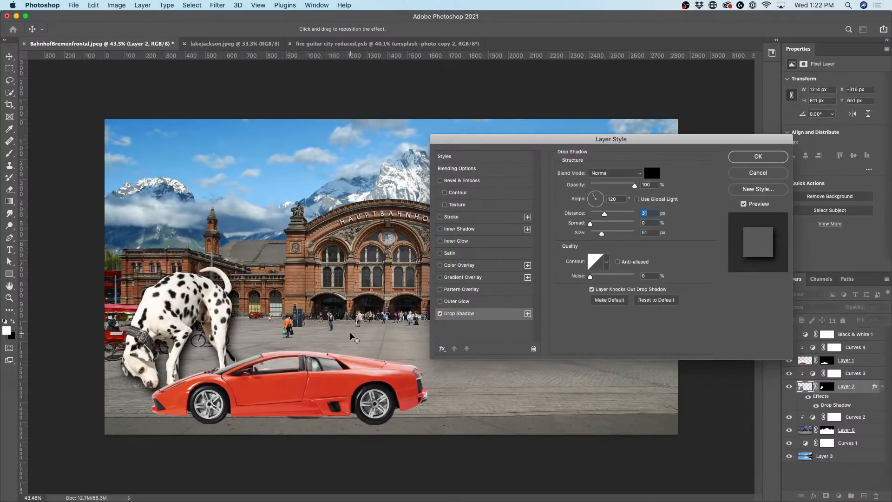
{"action": "left_click_drag", "start_coordinate": [607, 216], "coordinate": [596, 236]}
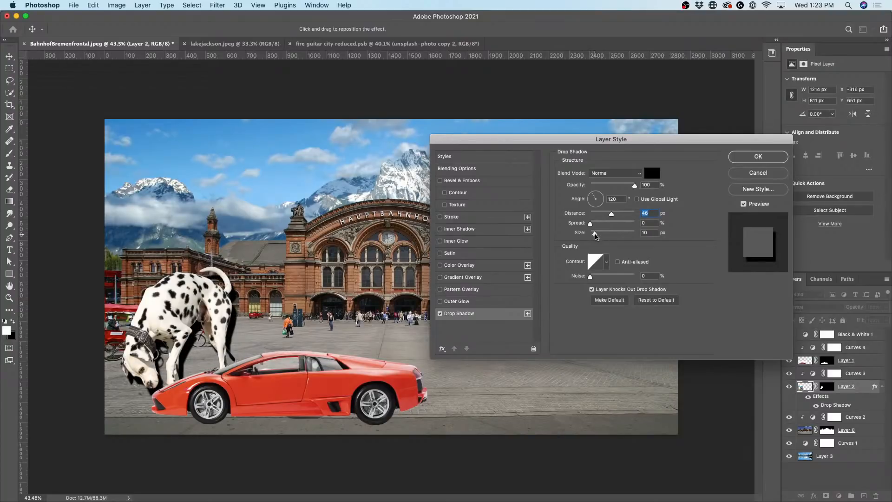
{"action": "left_click", "coordinate": [595, 235]}
{"action": "left_click_drag", "start_coordinate": [595, 235], "coordinate": [635, 216]}
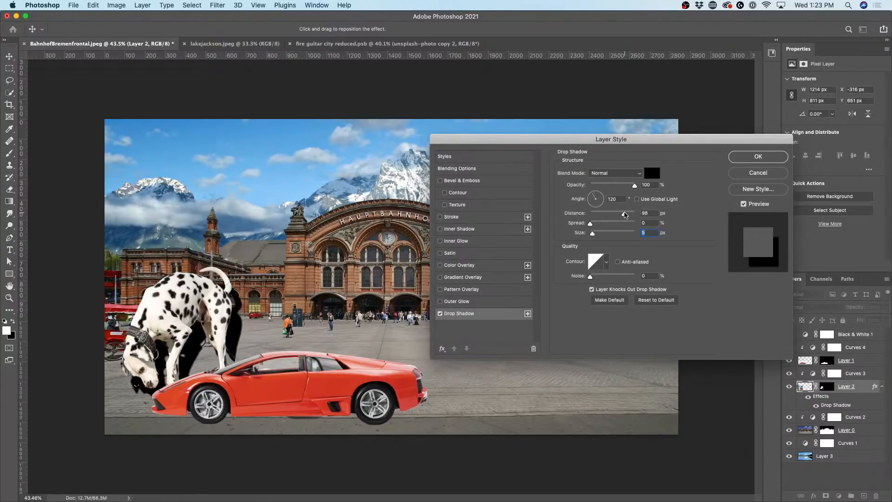
Step: Set the Dalmatian's drop shadow to 71% opacity, offset it 11 px at a -142° angle, and apply the effect
{"action": "left_click_drag", "start_coordinate": [231, 279], "coordinate": [357, 219]}
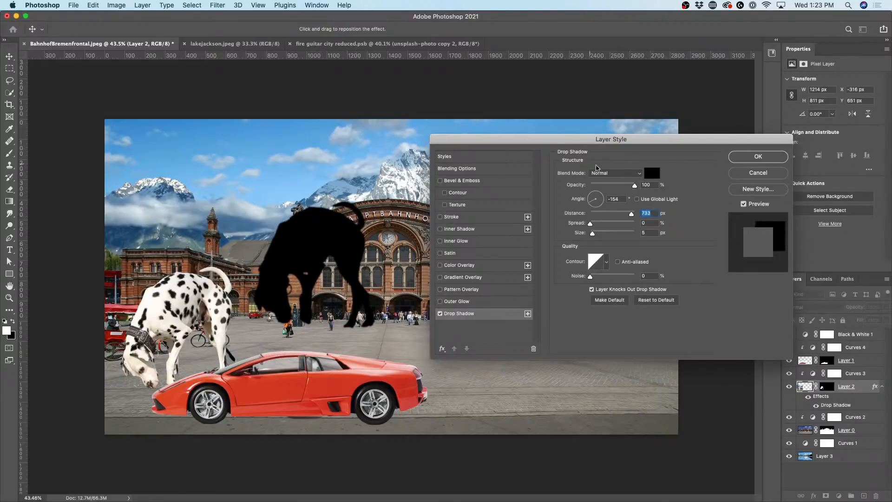
{"action": "left_click_drag", "start_coordinate": [635, 186], "coordinate": [623, 188]}
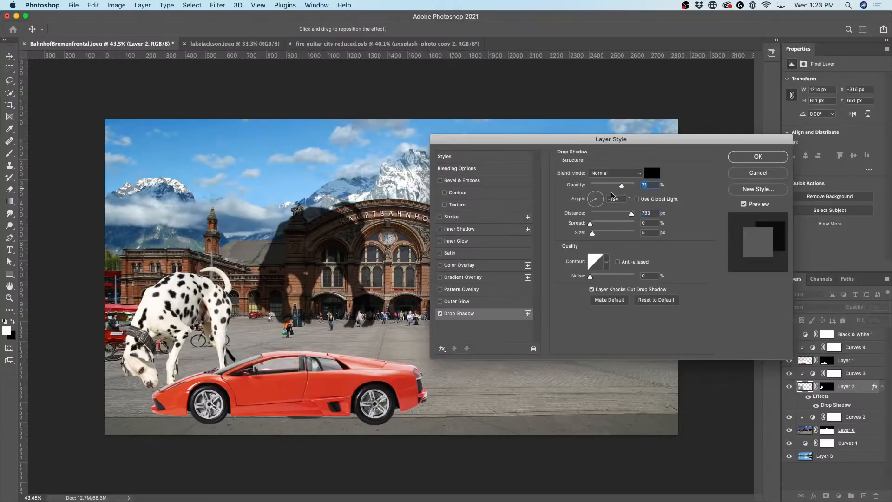
{"action": "left_click_drag", "start_coordinate": [304, 232], "coordinate": [165, 298]}
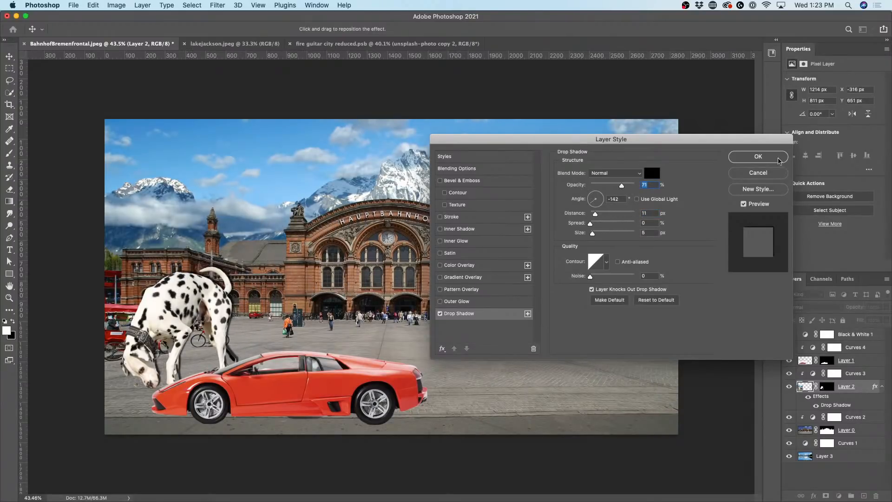
{"action": "left_click", "coordinate": [758, 157]}
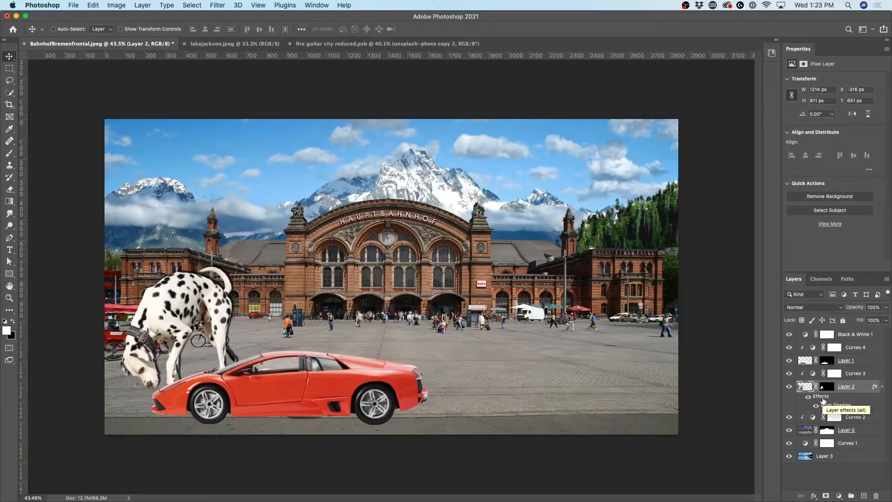
Step: Separate the Dalmatian's drop shadow onto its own layer, and hide and show the dog to check it
{"action": "right_click", "coordinate": [824, 400]}
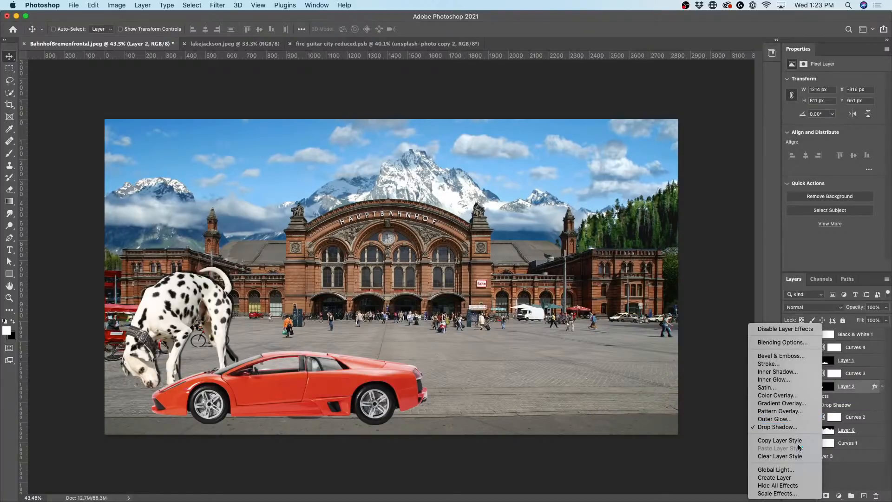
{"action": "left_click", "coordinate": [792, 477]}
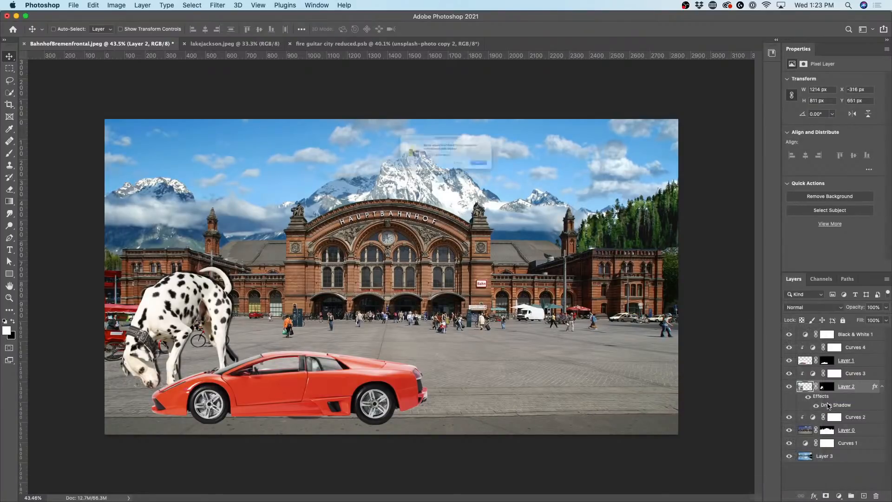
{"action": "left_click", "coordinate": [516, 177]}
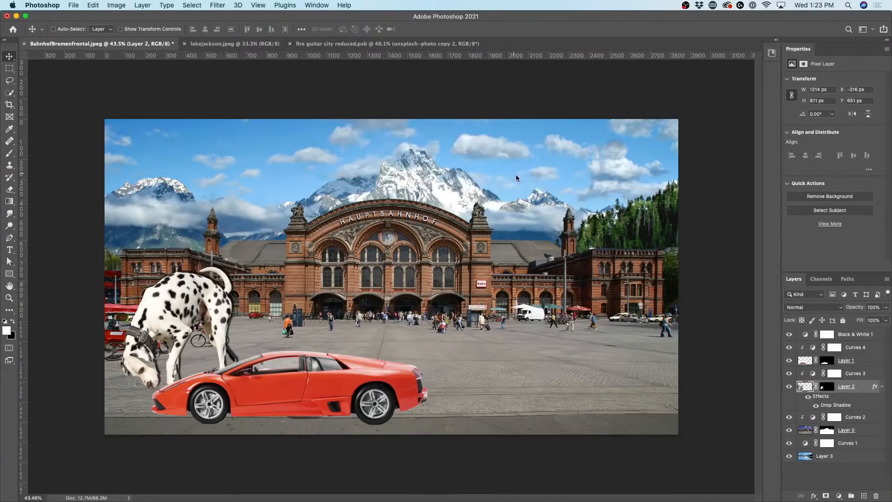
{"action": "left_click", "coordinate": [789, 387]}
{"action": "left_click", "coordinate": [789, 399]}
{"action": "left_click", "coordinate": [789, 400]}
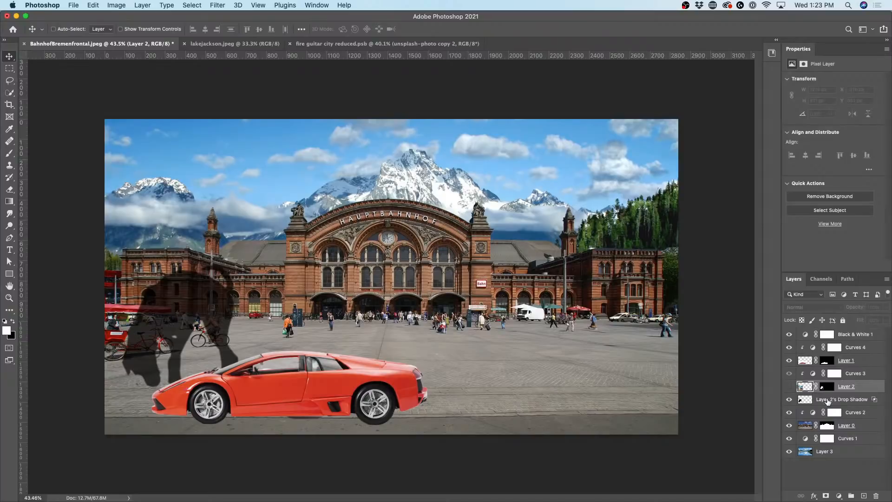
{"action": "left_click", "coordinate": [790, 386]}
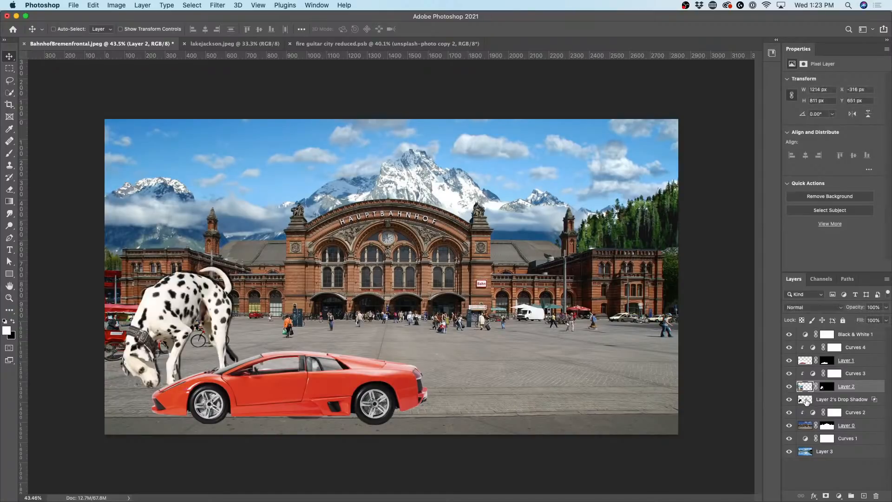
Step: Transform the Dalmatian's shadow layer, flipping and flattening it vertically to -5.36% height at ground level below the dog
{"action": "left_click", "coordinate": [807, 401]}
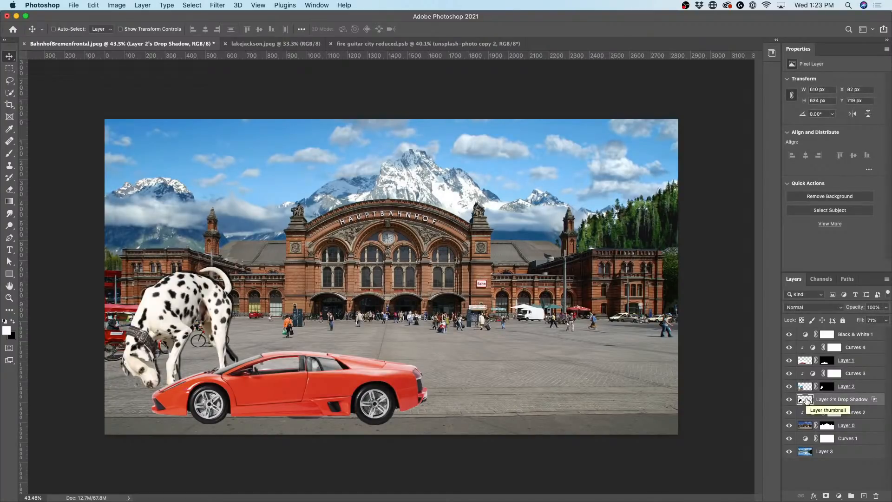
{"action": "key", "text": "super+t"}
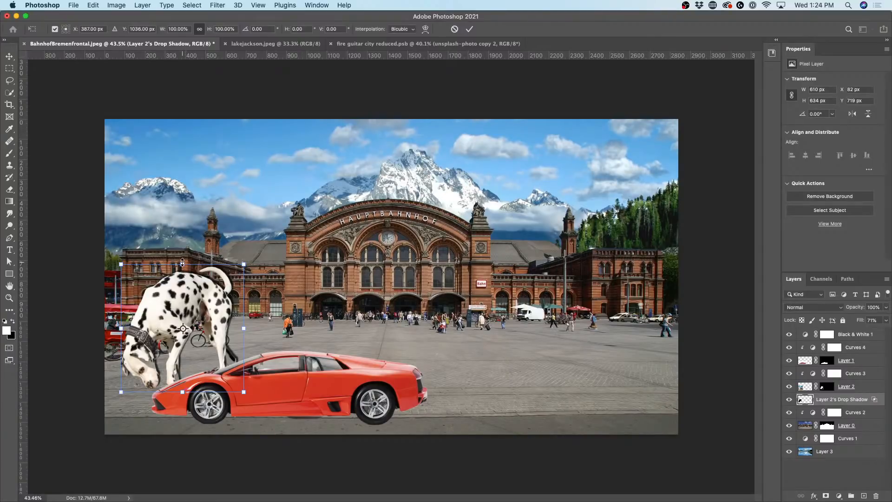
{"action": "mouse_move", "coordinate": [182, 263]}
{"action": "left_mouse_down"}
{"action": "mouse_move", "coordinate": [180, 287]}
{"action": "mouse_move", "coordinate": [178, 278]}
{"action": "left_mouse_up"}
{"action": "key", "text": "ctrl+z"}
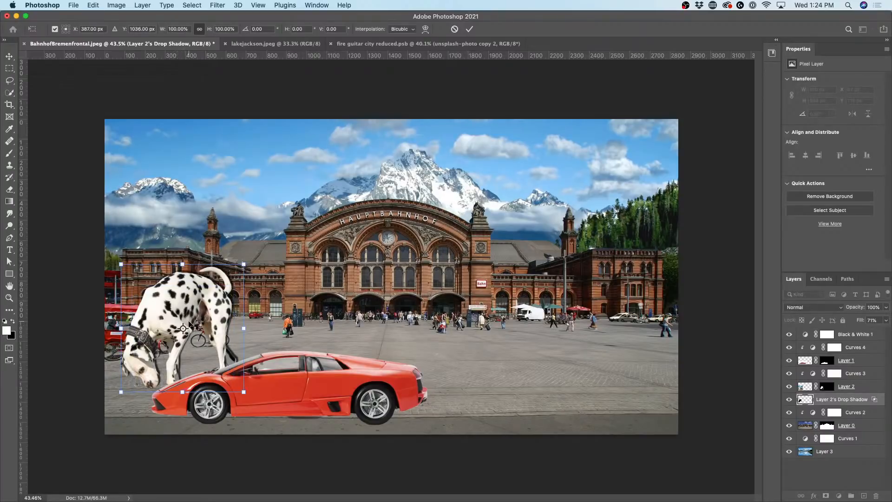
{"action": "left_click_drag", "start_coordinate": [184, 263], "coordinate": [183, 344]}
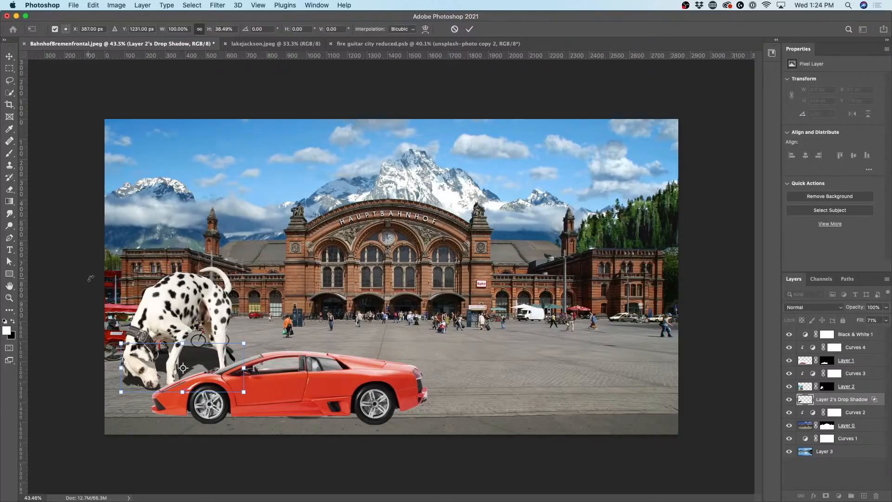
{"action": "left_click_drag", "start_coordinate": [182, 342], "coordinate": [142, 398]}
{"action": "key", "text": "super+z"}
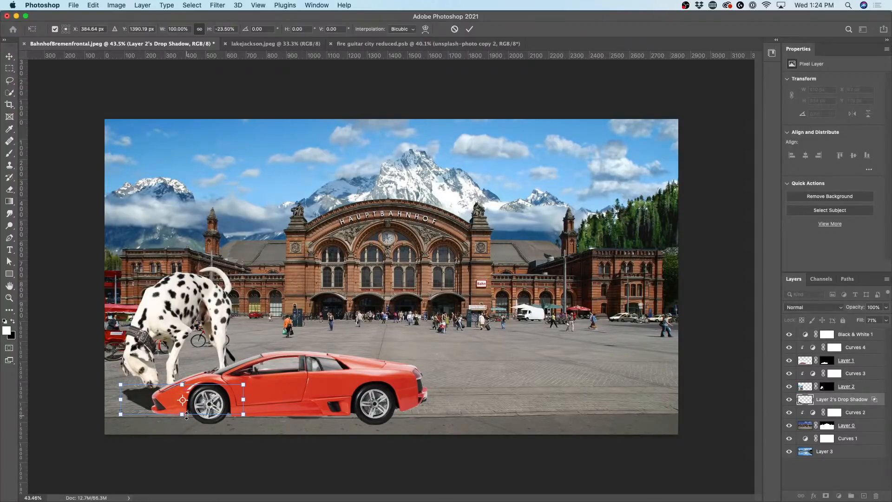
{"action": "left_click_drag", "start_coordinate": [186, 416], "coordinate": [199, 394]}
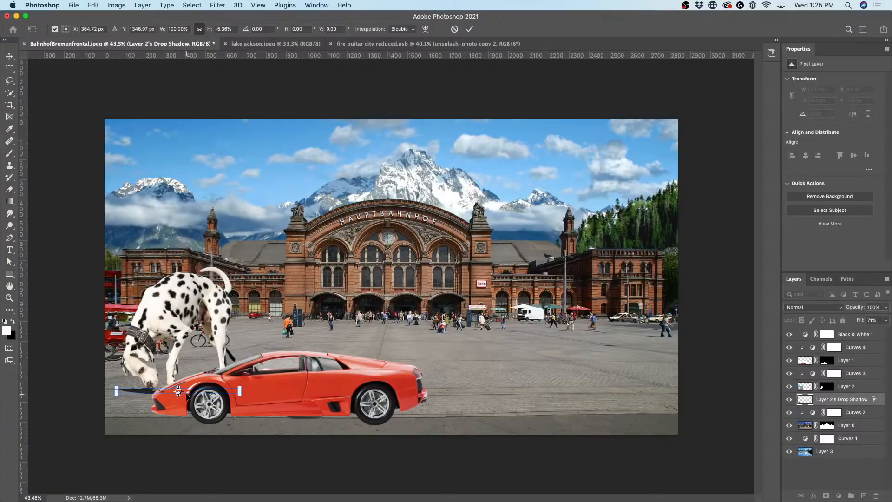
Step: Apply the transform and position the flattened shadow under the Dalmatian's head and paws at X 23 px, Y 1328 px
{"action": "left_click_drag", "start_coordinate": [194, 392], "coordinate": [183, 392]}
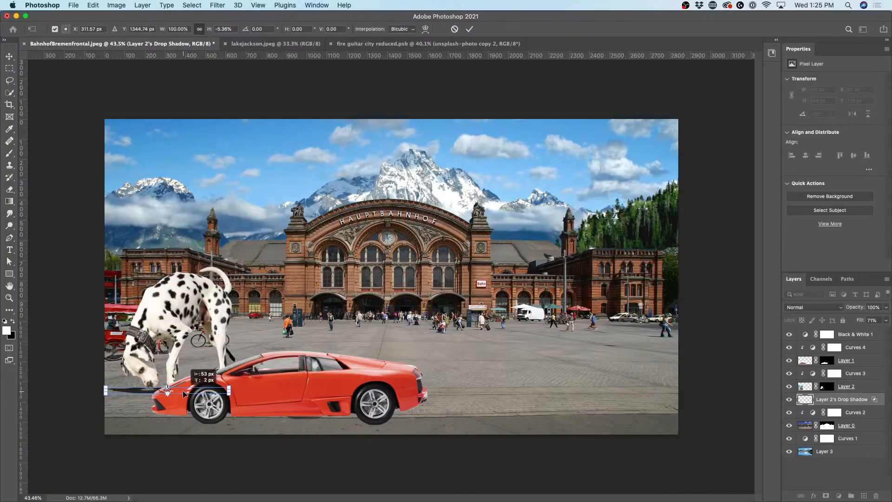
{"action": "key", "text": "Return"}
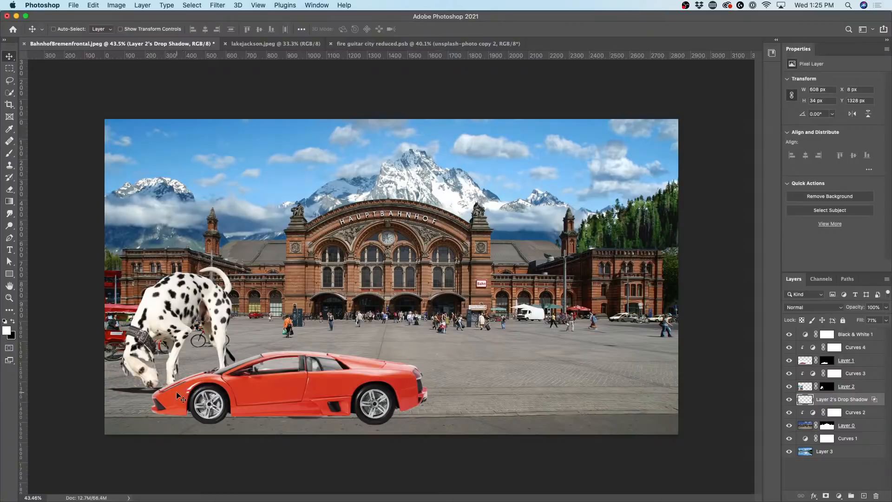
{"action": "left_click_drag", "start_coordinate": [170, 389], "coordinate": [173, 390]}
{"action": "left_click_drag", "start_coordinate": [139, 400], "coordinate": [166, 395]}
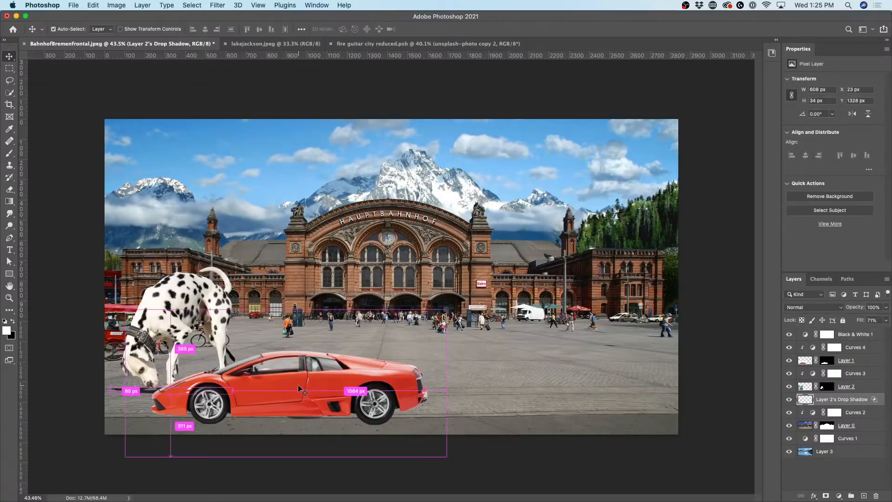
Step: Add a Drop Shadow to the sports car layer with 71% opacity, -142° angle, 11 px distance, 0% spread and 5 px size
{"action": "left_click", "coordinate": [321, 369], "text": "super"}
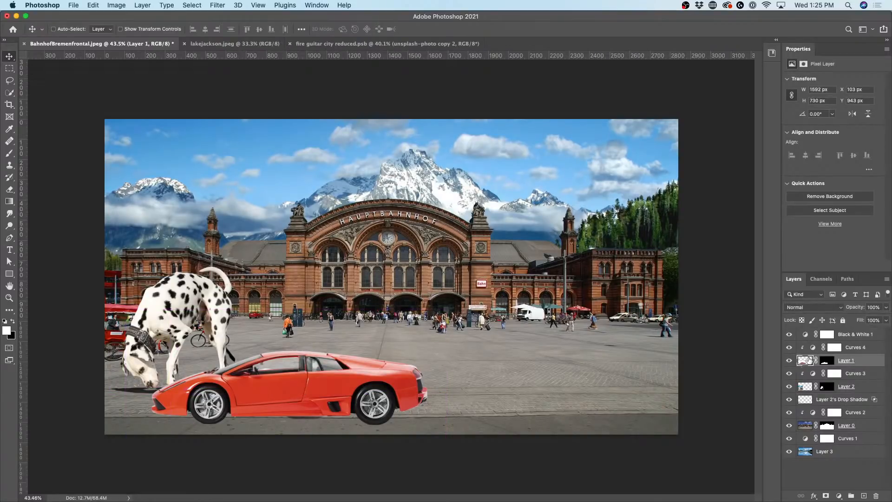
{"action": "left_click", "coordinate": [811, 496]}
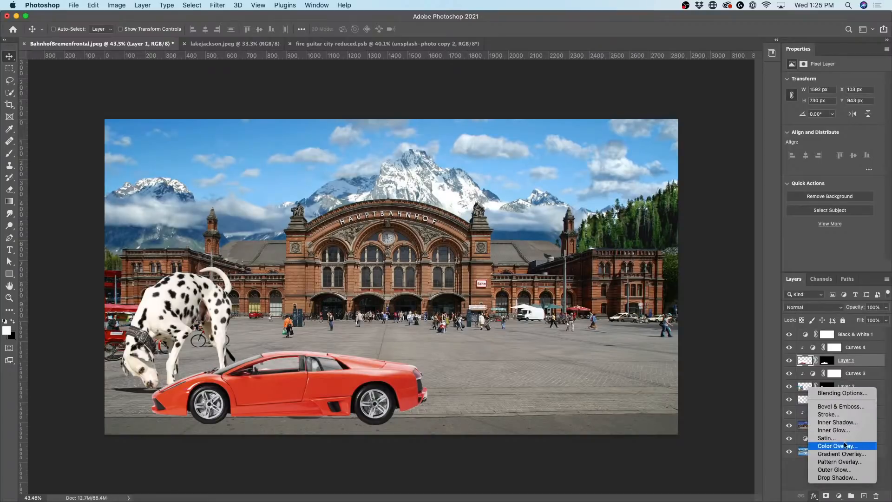
{"action": "left_click", "coordinate": [837, 477]}
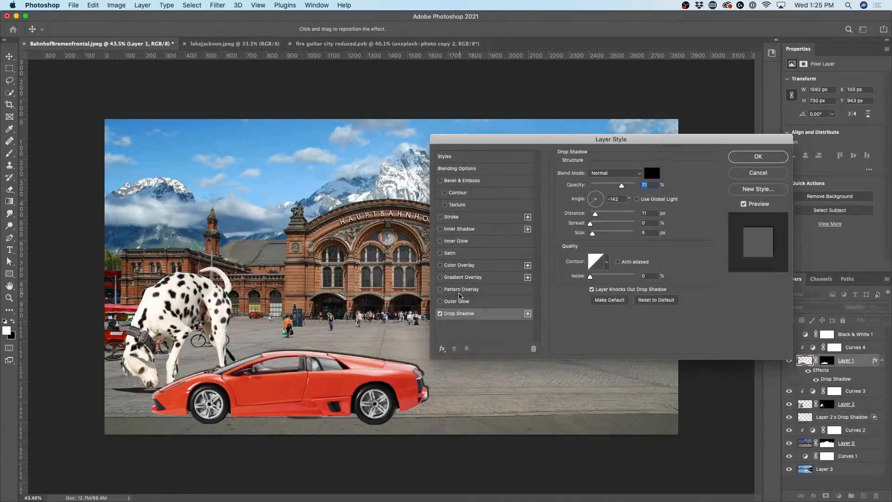
{"action": "left_click", "coordinate": [758, 156]}
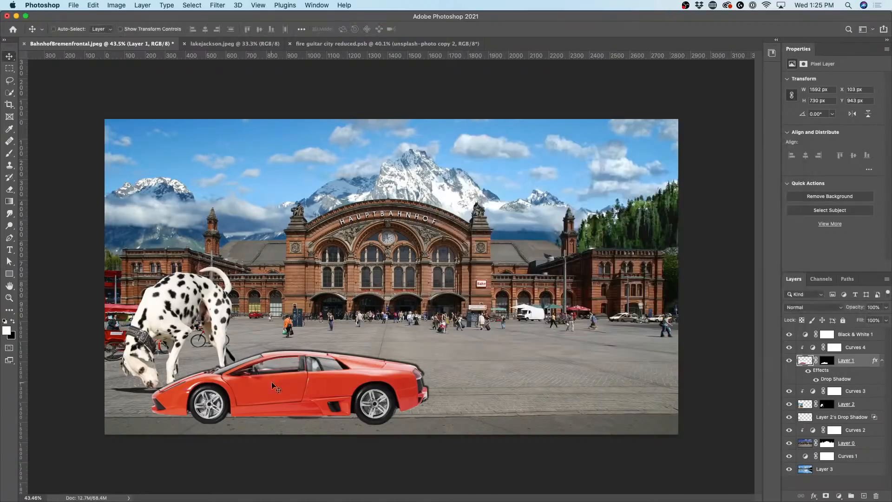
Step: Separate the sports car's drop shadow onto its own layer
{"action": "right_click", "coordinate": [826, 372]}
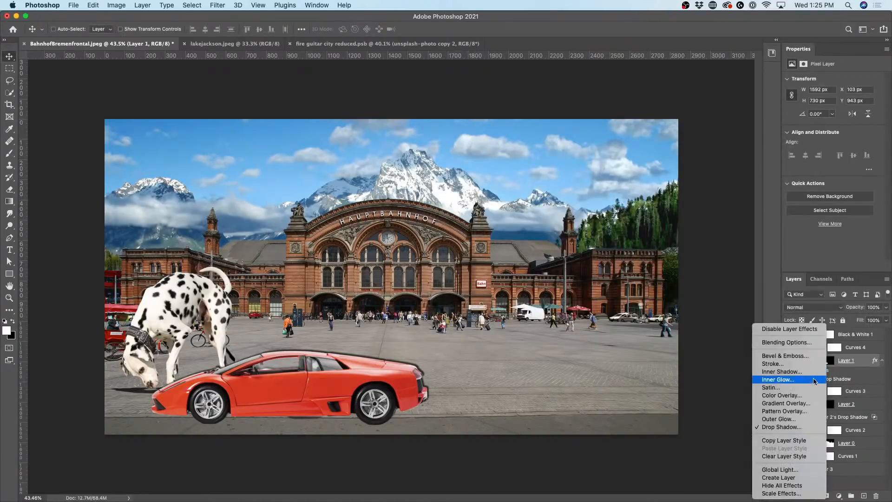
{"action": "left_click", "coordinate": [794, 478]}
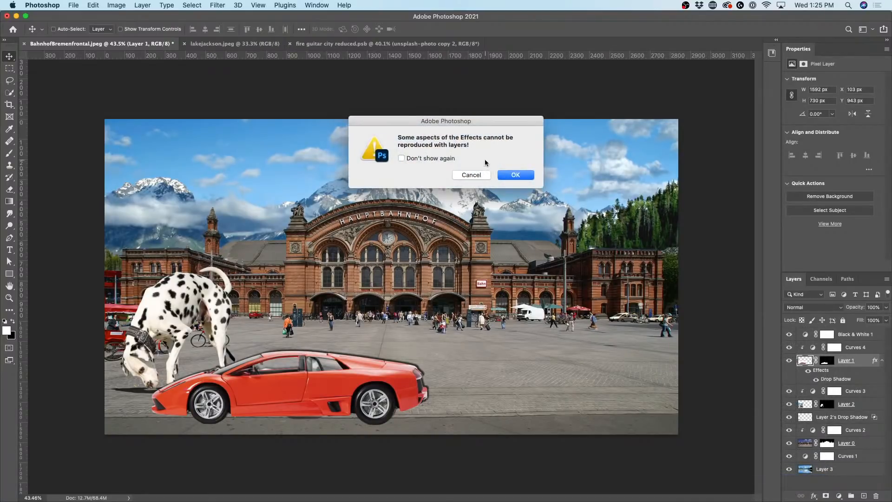
{"action": "left_click", "coordinate": [521, 172]}
{"action": "key", "text": "super+t"}
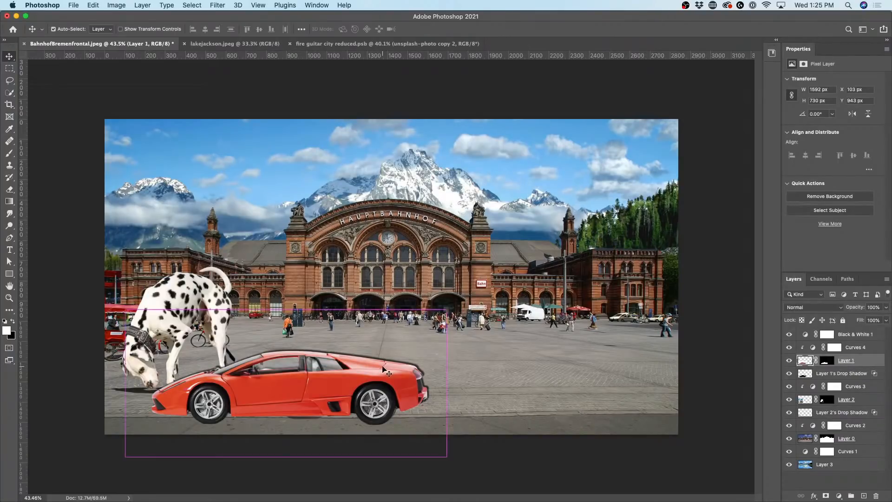
{"action": "mouse_move", "coordinate": [322, 375]}
{"action": "left_mouse_down"}
{"action": "mouse_move", "coordinate": [318, 354]}
{"action": "mouse_move", "coordinate": [291, 322]}
{"action": "mouse_move", "coordinate": [327, 375]}
{"action": "left_mouse_up"}
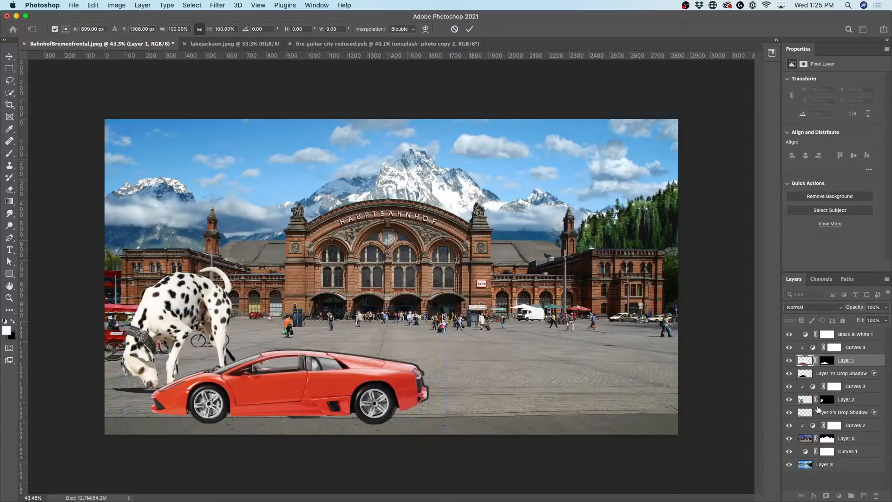
{"action": "key", "text": "Return"}
Step: Flatten the sports car's drop shadow layer to about 1420 × 74 px and position it under the wheels at X 153 px, Y 1444 px
{"action": "left_click", "coordinate": [850, 374]}
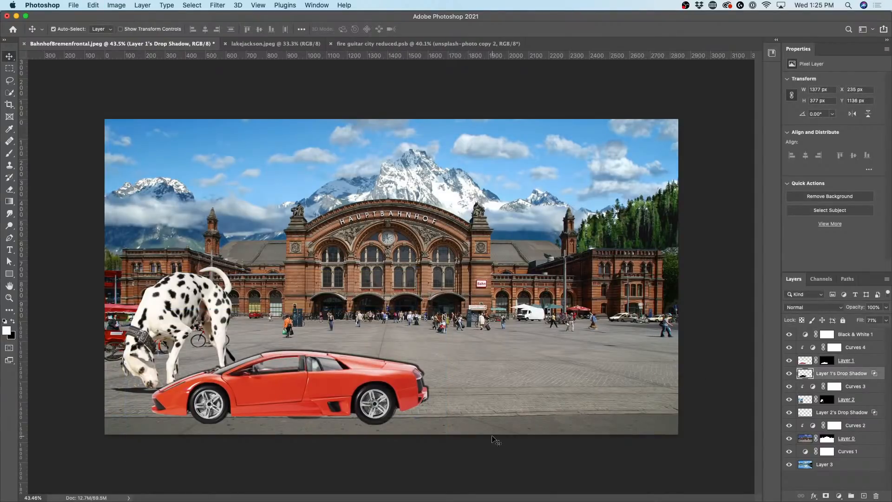
{"action": "key", "text": "super+t"}
{"action": "right_click", "coordinate": [317, 371]}
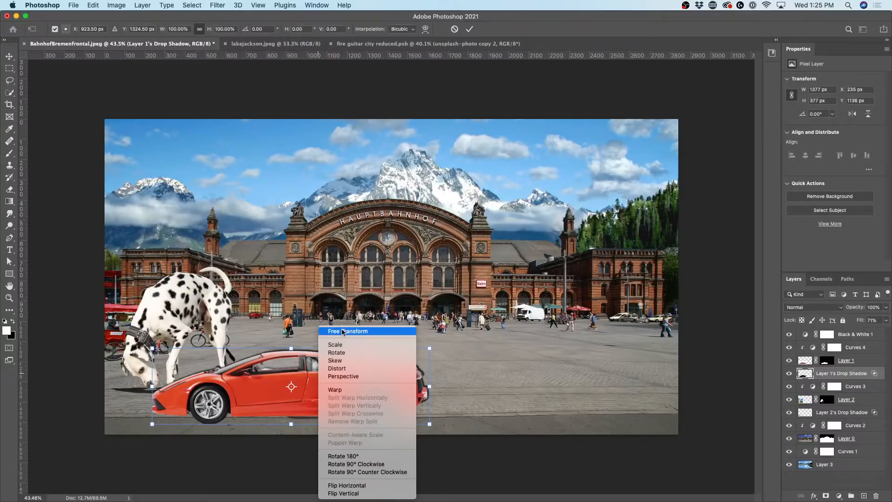
{"action": "left_click", "coordinate": [291, 349]}
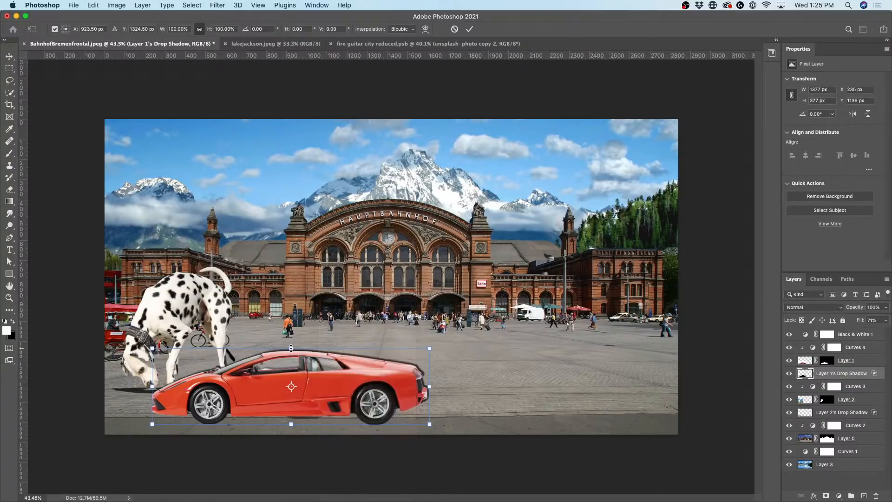
{"action": "left_click_drag", "start_coordinate": [291, 349], "coordinate": [280, 411]}
{"action": "left_click_drag", "start_coordinate": [152, 418], "coordinate": [143, 418]}
{"action": "left_click_drag", "start_coordinate": [365, 418], "coordinate": [357, 418]}
{"action": "key", "text": "Return"}
{"action": "left_click_drag", "start_coordinate": [270, 416], "coordinate": [272, 417]}
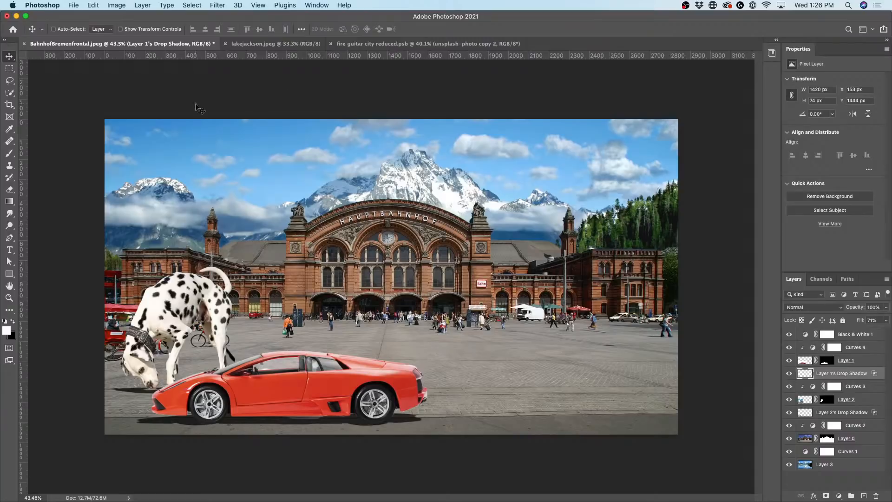
Step: Soften the sports car's flattened shadow with a slight Gaussian Blur
{"action": "left_click", "coordinate": [228, 4]}
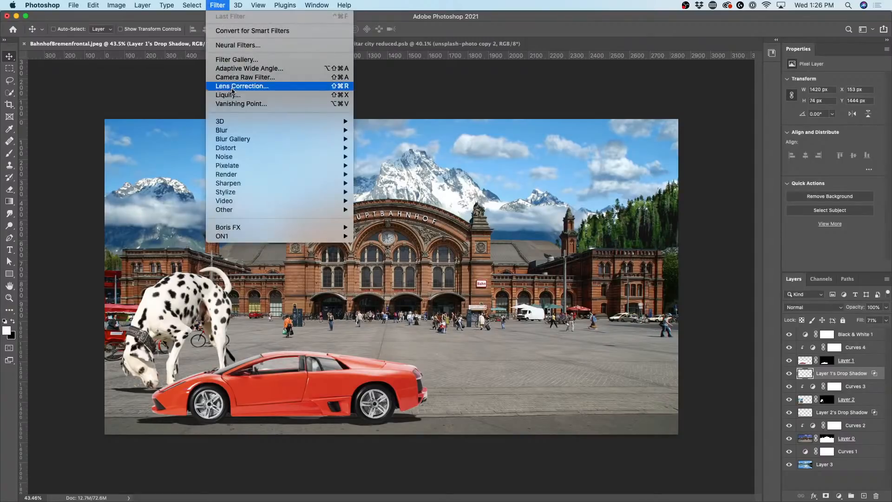
{"action": "mouse_move", "coordinate": [236, 131]}
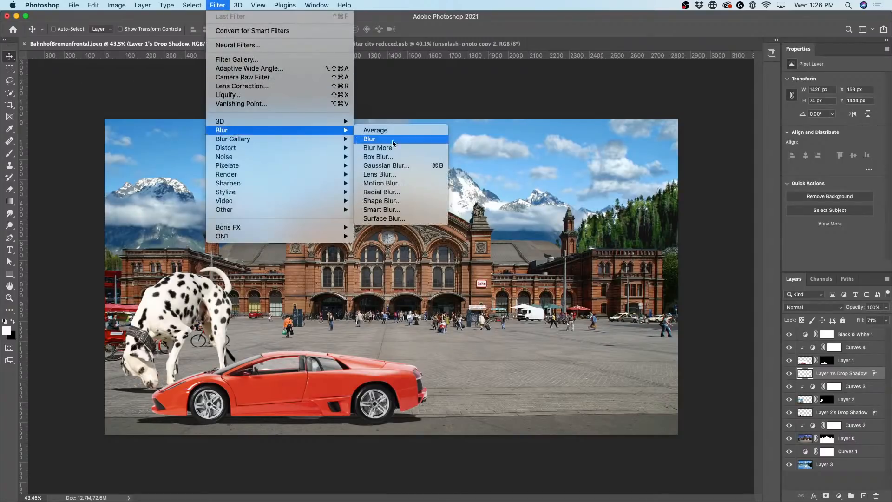
{"action": "left_click", "coordinate": [394, 166]}
{"action": "mouse_move", "coordinate": [528, 218]}
{"action": "left_mouse_down"}
{"action": "mouse_move", "coordinate": [538, 216]}
{"action": "mouse_move", "coordinate": [527, 218]}
{"action": "left_mouse_up"}
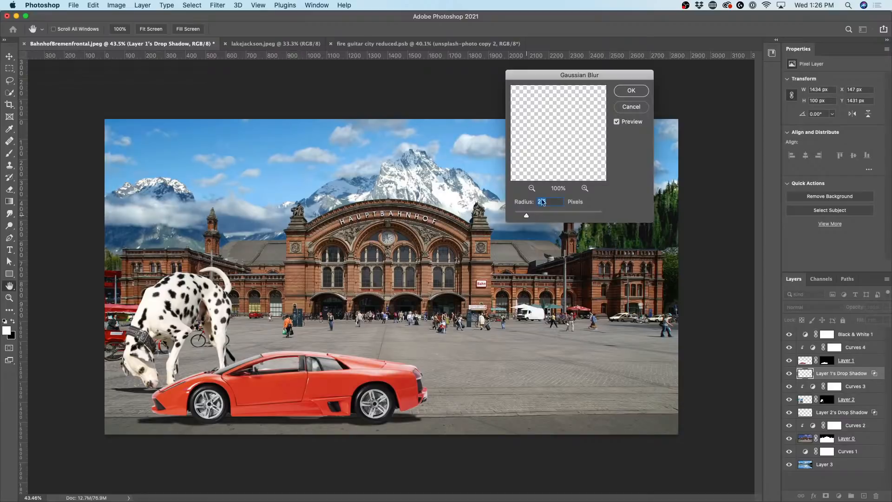
{"action": "left_click", "coordinate": [630, 91]}
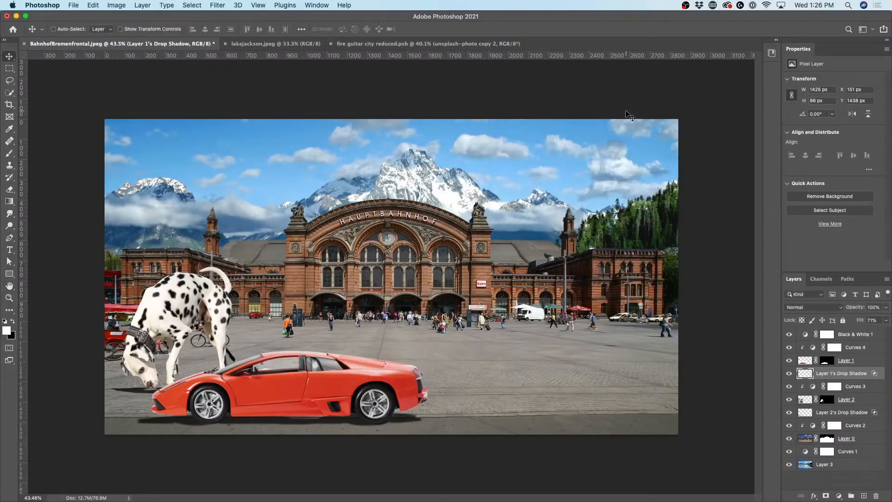
Step: Recolour the sports car layer orange with Hue/Saturation, setting the Reds to Hue +15 and Lightness -2
{"action": "scroll", "coordinate": [423, 316], "scroll_direction": "down", "scroll_amount": 5}
{"action": "scroll", "coordinate": [425, 318], "scroll_direction": "up", "scroll_amount": 4}
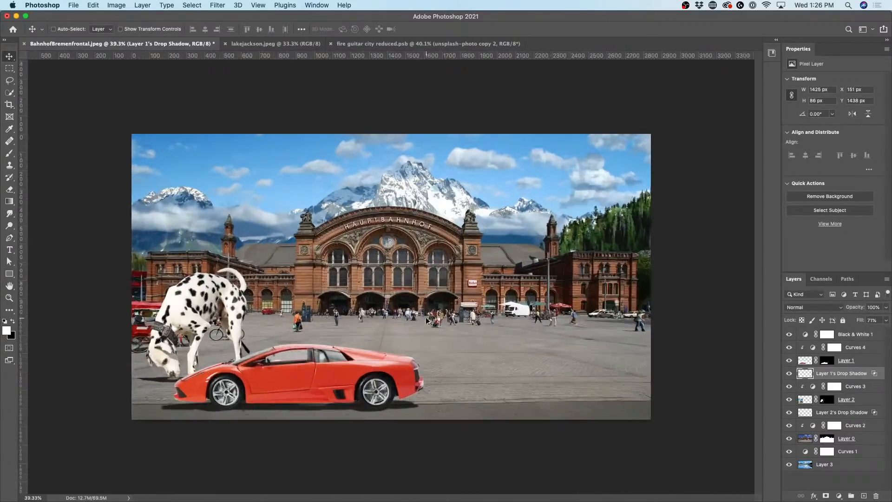
{"action": "left_click", "coordinate": [806, 362]}
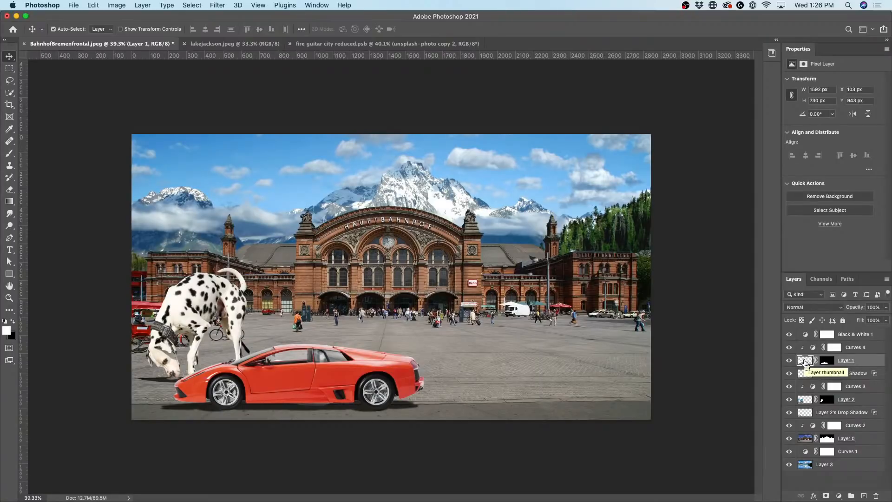
{"action": "key", "text": "super+u"}
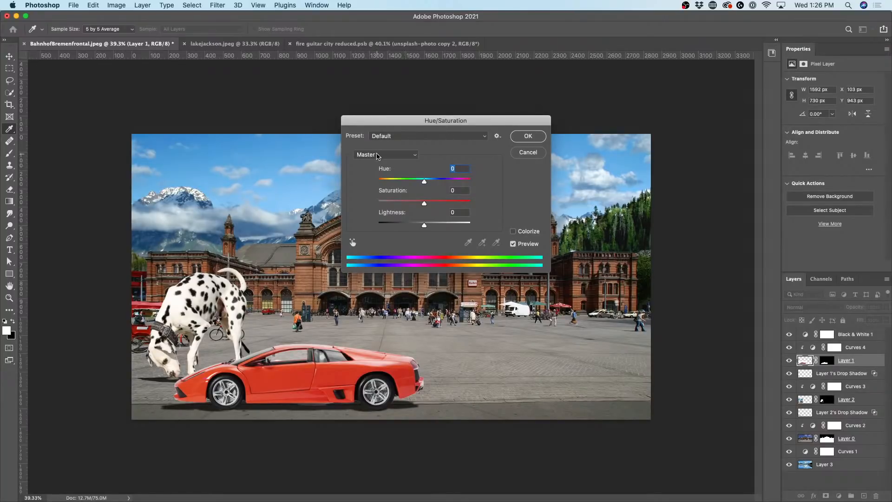
{"action": "left_click", "coordinate": [377, 155]}
{"action": "left_click", "coordinate": [381, 162]}
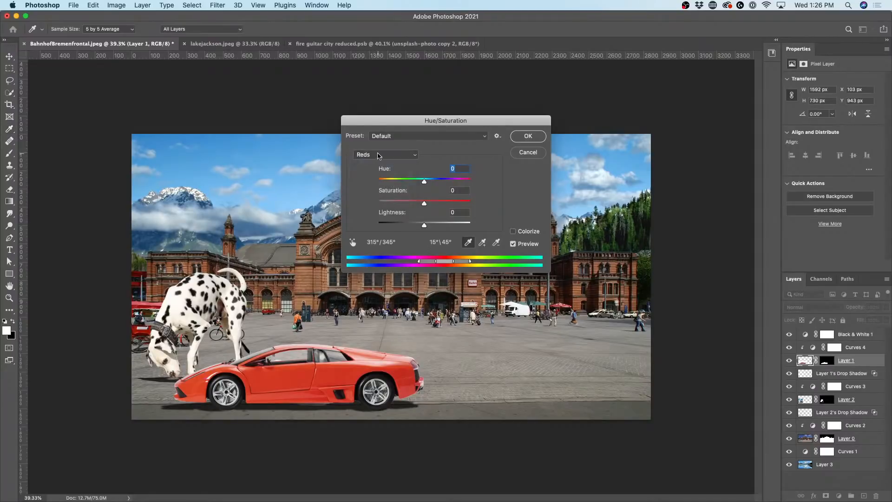
{"action": "left_click", "coordinate": [353, 242]}
{"action": "key", "text": "Tab"}
{"action": "left_click_drag", "start_coordinate": [424, 183], "coordinate": [423, 228]}
{"action": "left_click_drag", "start_coordinate": [383, 182], "coordinate": [425, 207]}
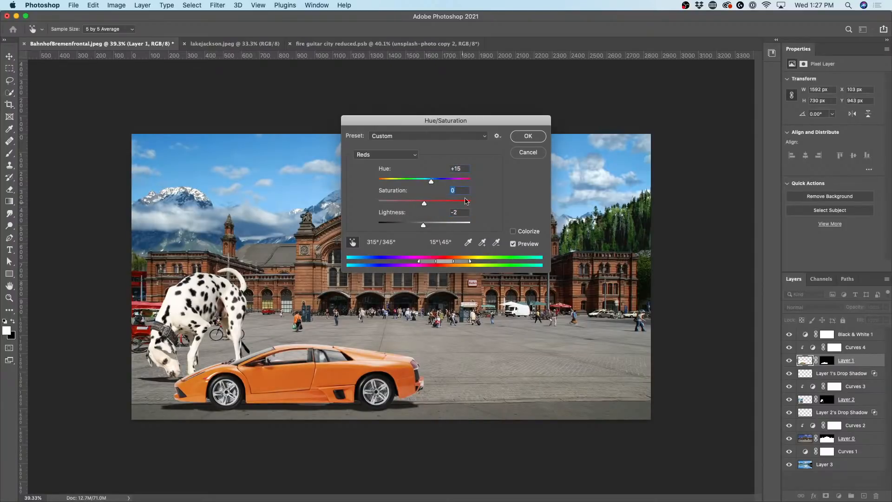
{"action": "left_click", "coordinate": [528, 136]}
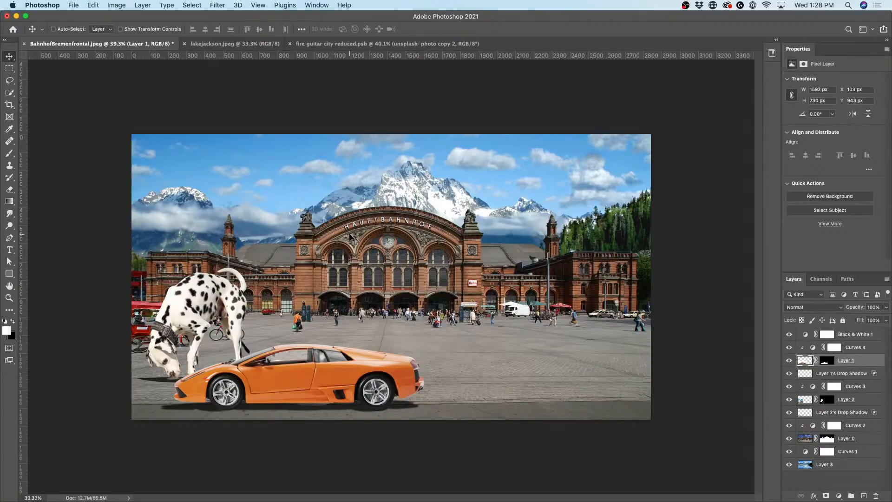
Step: Add a Color Lookup adjustment layer above the Black & White layer and load the Fuji ETERNA 250D Fuji 3510 LUT
{"action": "left_click", "coordinate": [850, 334]}
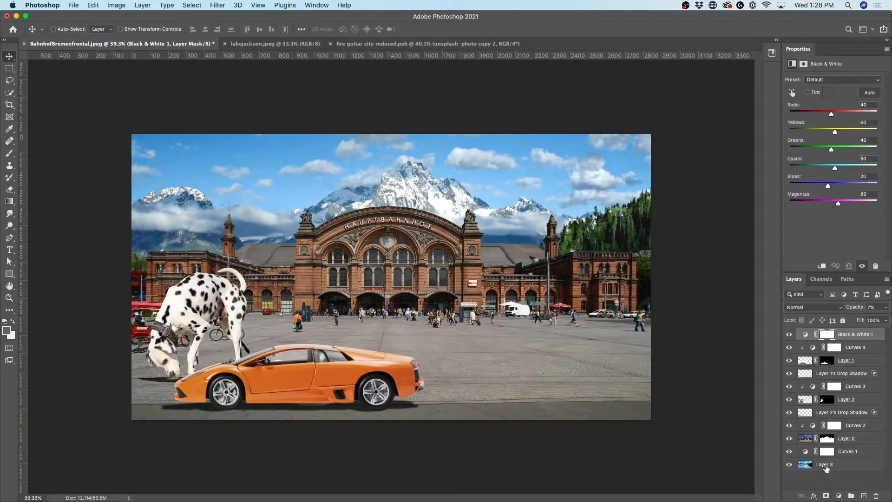
{"action": "left_click", "coordinate": [839, 496]}
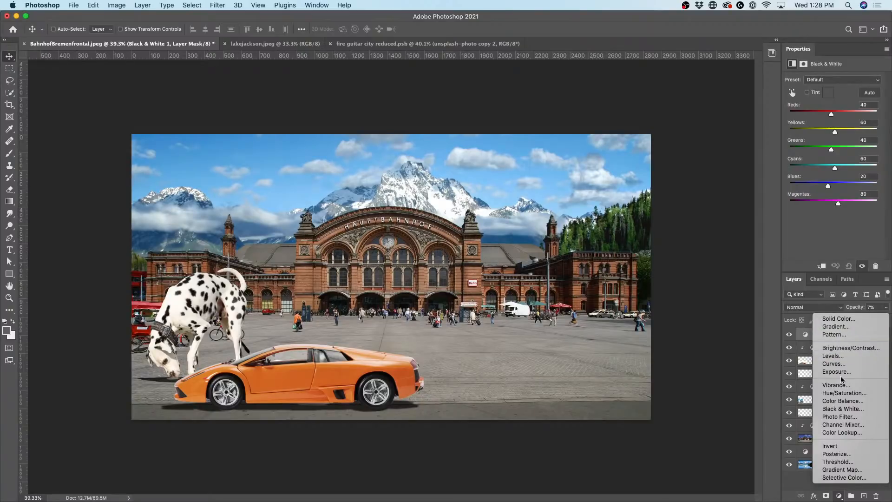
{"action": "left_click", "coordinate": [842, 433]}
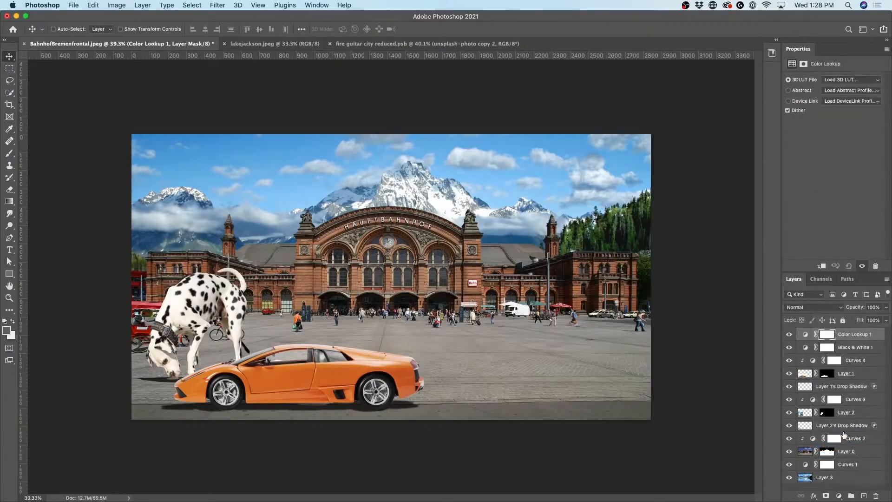
{"action": "left_click", "coordinate": [834, 81]}
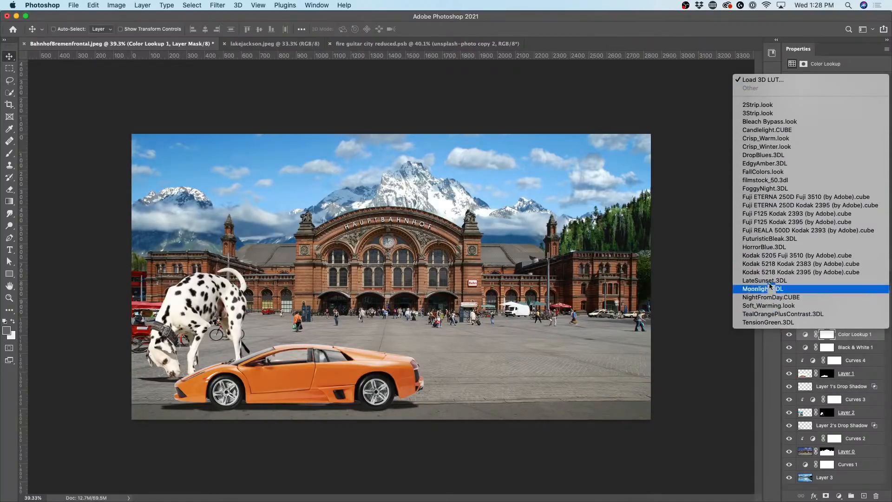
{"action": "left_click", "coordinate": [773, 199]}
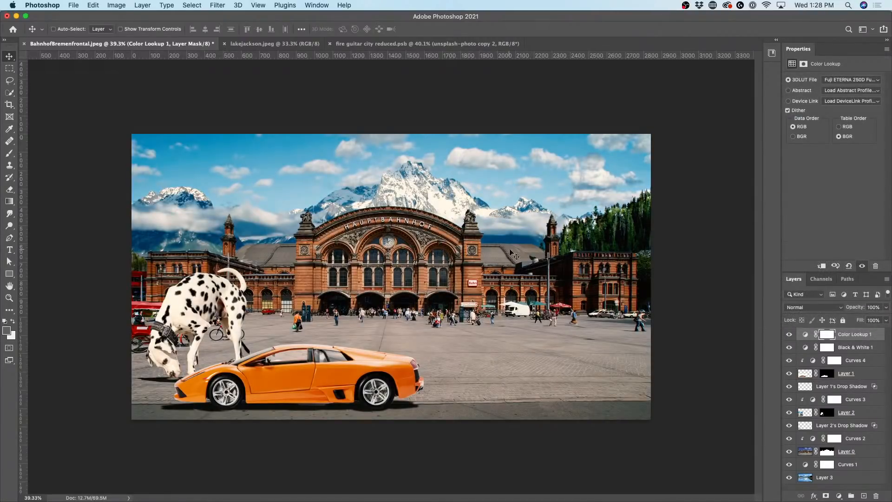
Step: Try the Fuji ETERNA 250D Kodak 2395, Fuji F125 Kodak 2393 and Fuji F125 Kodak 2395 LUTs in turn on the Color Lookup layer
{"action": "left_click", "coordinate": [845, 79]}
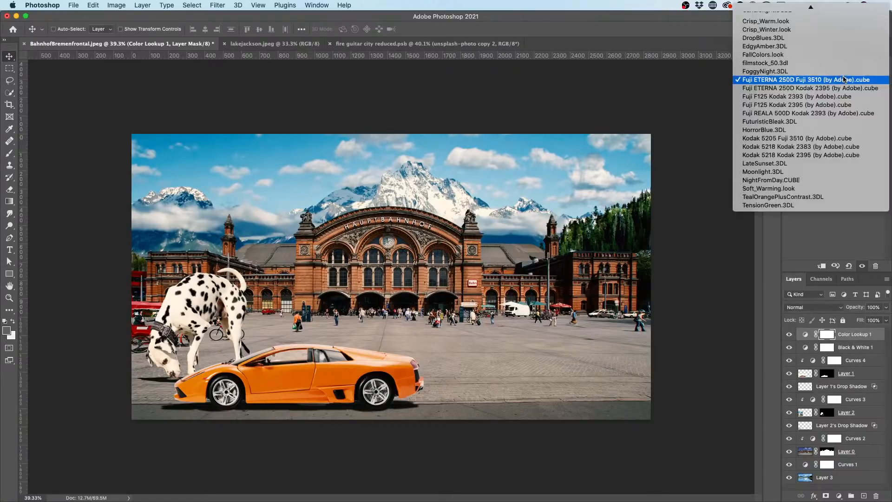
{"action": "left_click", "coordinate": [832, 89]}
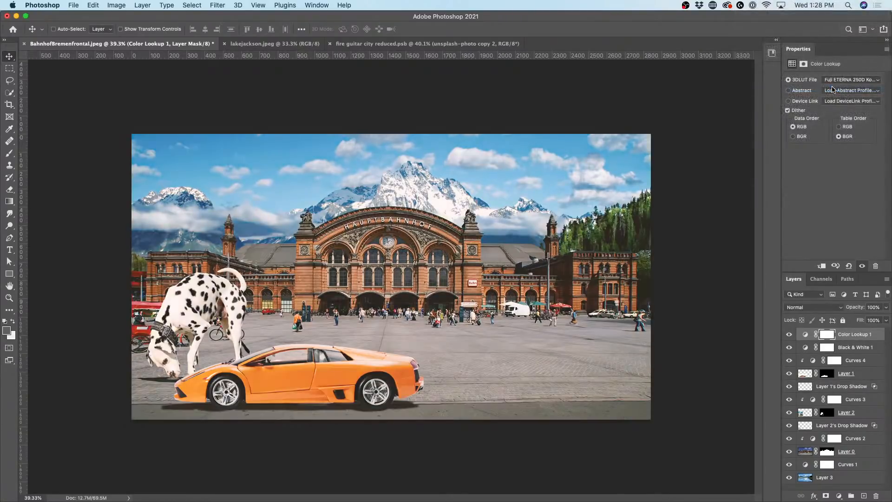
{"action": "left_click", "coordinate": [841, 80]}
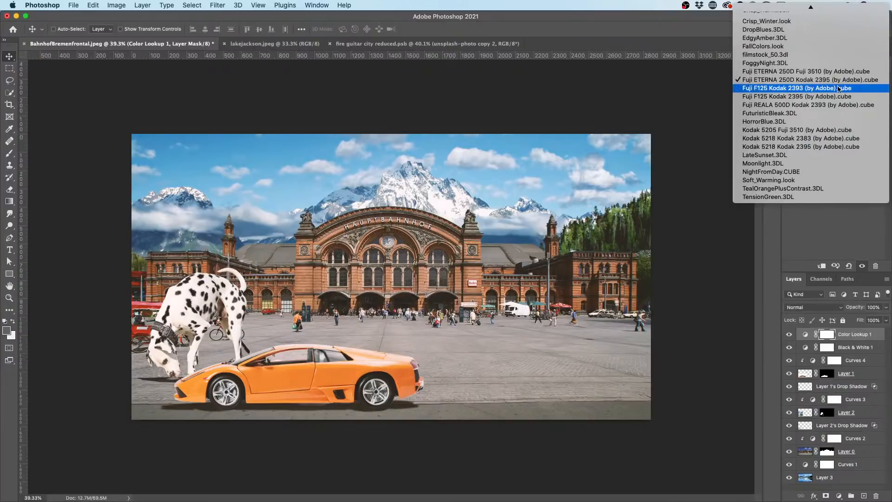
{"action": "left_click", "coordinate": [839, 88]}
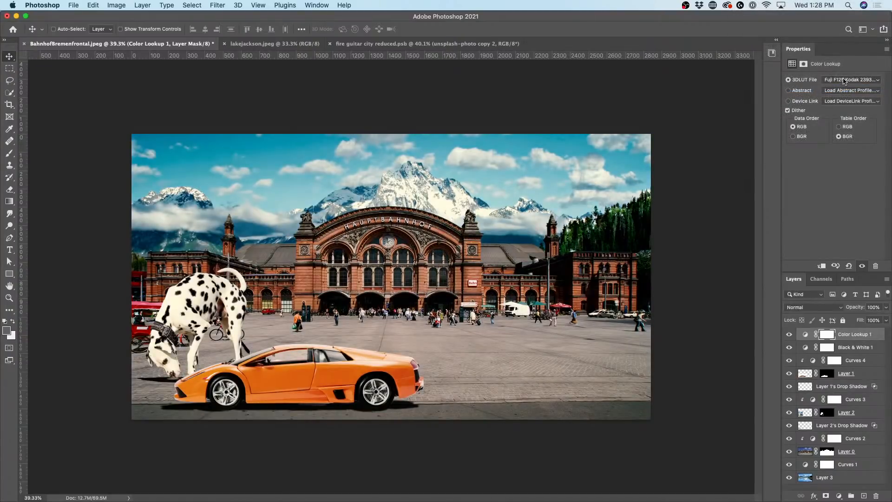
{"action": "left_click", "coordinate": [841, 81]}
{"action": "left_click", "coordinate": [840, 88]}
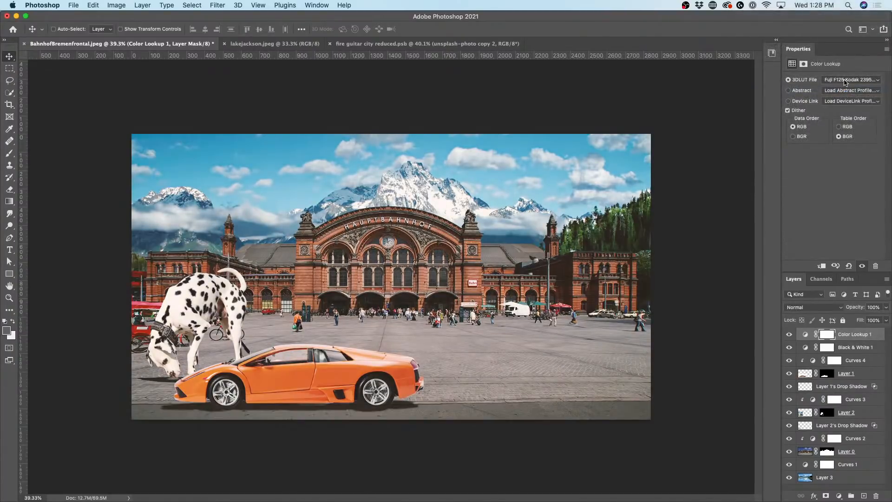
Step: Load the Fuji REALA 500D Kodak 2393 LUT and reduce the Color Lookup layer's opacity to 66%
{"action": "left_click", "coordinate": [845, 81]}
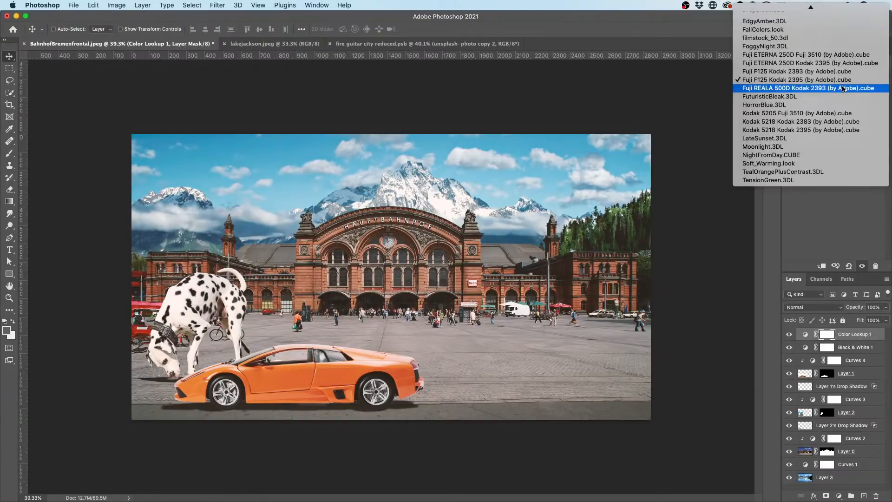
{"action": "left_click", "coordinate": [844, 89]}
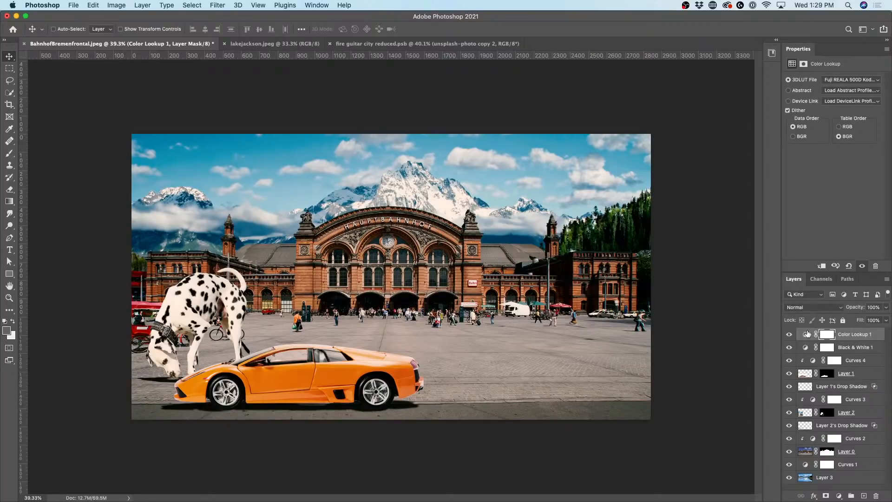
{"action": "left_click", "coordinate": [789, 334]}
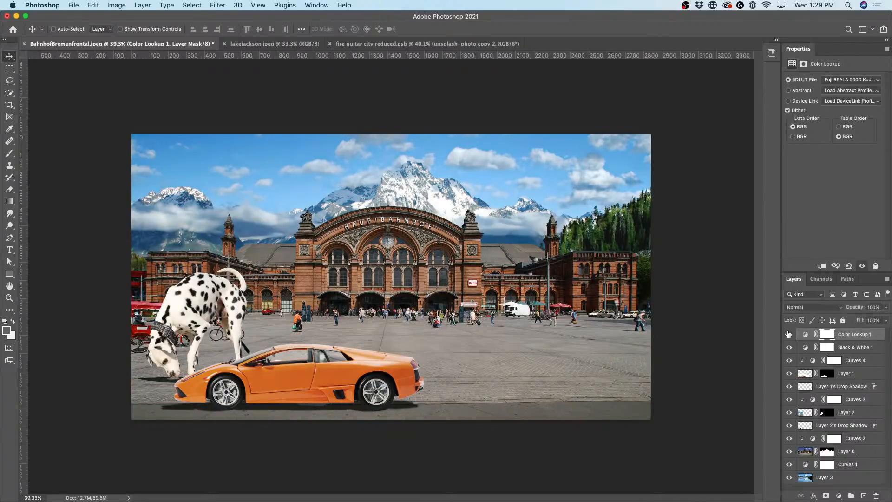
{"action": "left_click", "coordinate": [788, 334]}
{"action": "left_click_drag", "start_coordinate": [856, 308], "coordinate": [745, 314]}
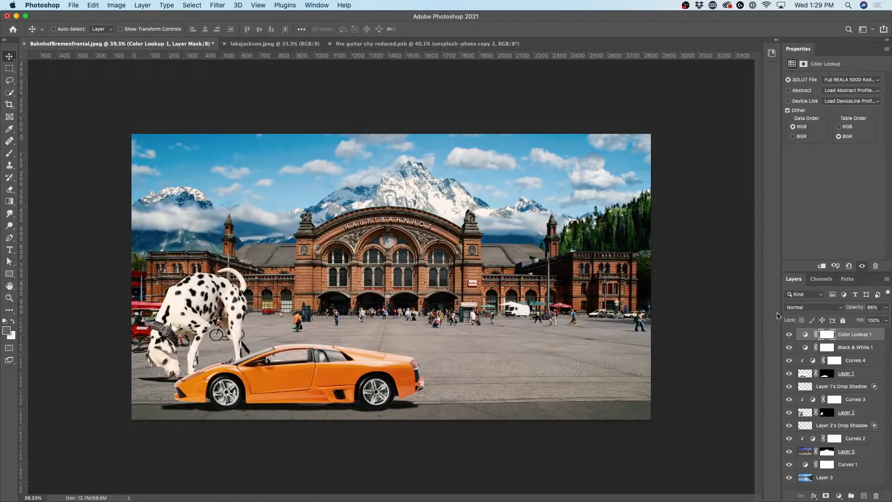
Step: Toggle the Color Lookup layer's visibility repeatedly to compare the composite with and without the grade
{"action": "left_click", "coordinate": [789, 334]}
{"action": "left_click", "coordinate": [789, 335]}
{"action": "left_click", "coordinate": [789, 335]}
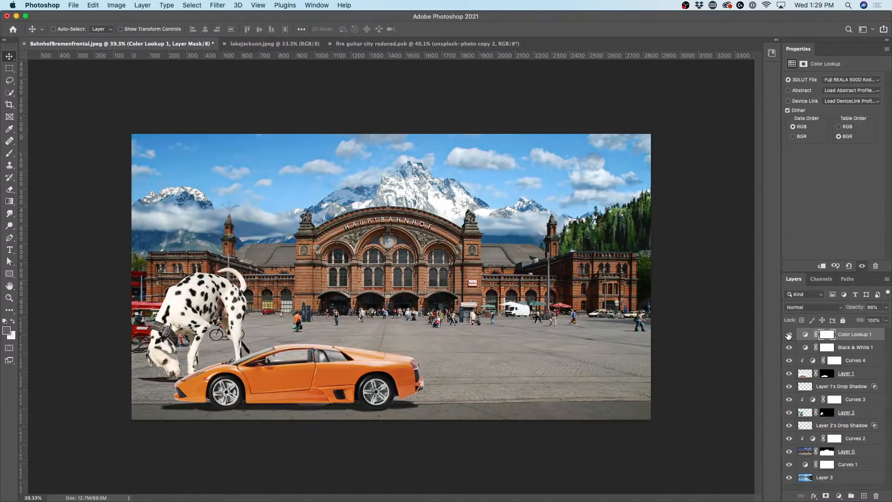
{"action": "left_click", "coordinate": [789, 334]}
{"action": "left_click", "coordinate": [789, 335]}
{"action": "left_click", "coordinate": [790, 335]}
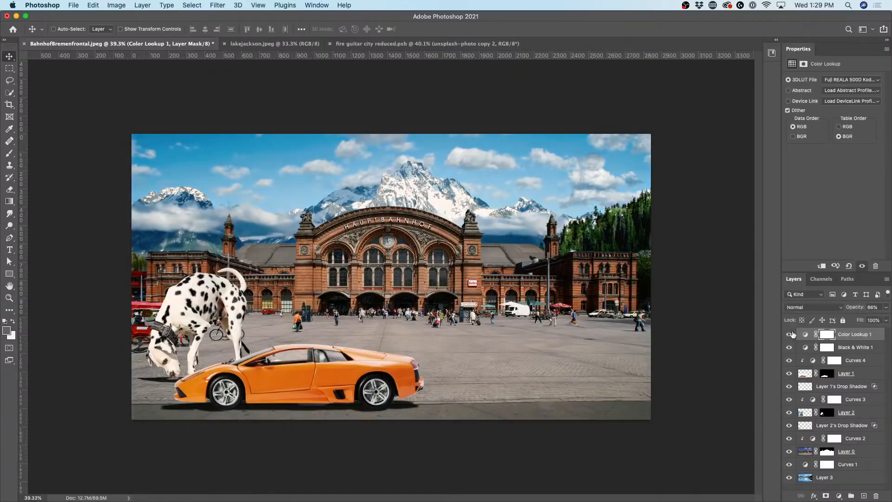
{"action": "left_click", "coordinate": [792, 335]}
{"action": "left_click", "coordinate": [791, 334]}
Step: Try the Color blend mode on the Color Lookup layer, switch it to Luminosity and compare the image with the layer hidden
{"action": "left_click", "coordinate": [807, 310]}
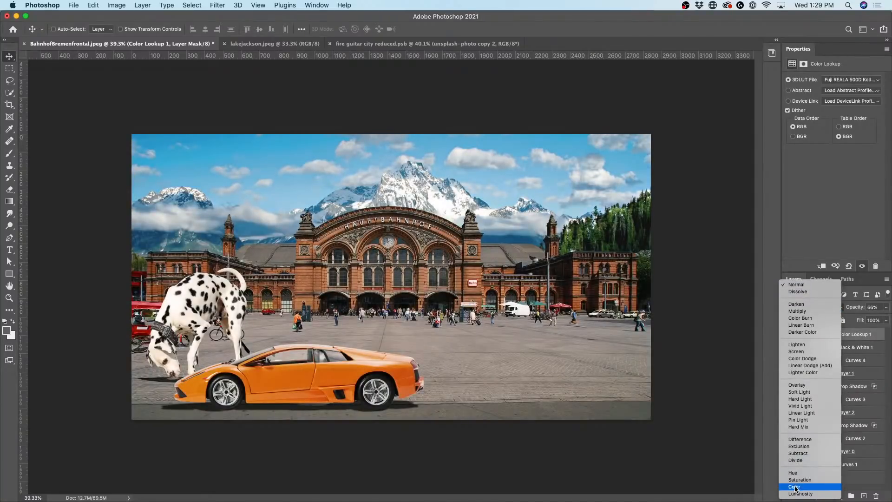
{"action": "left_click", "coordinate": [795, 487]}
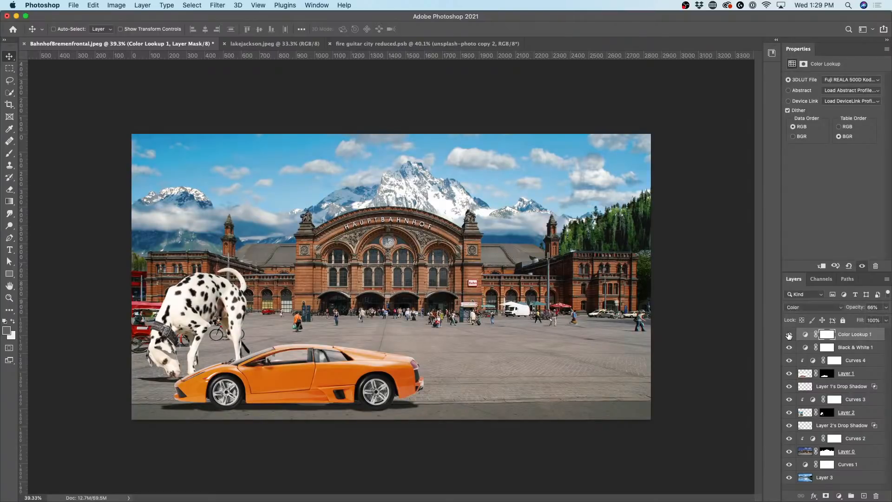
{"action": "left_click", "coordinate": [801, 309]}
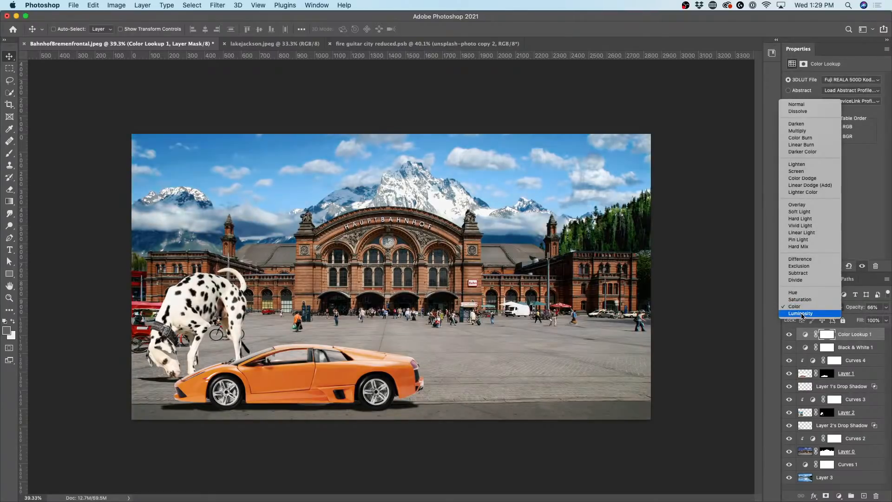
{"action": "left_click", "coordinate": [801, 314]}
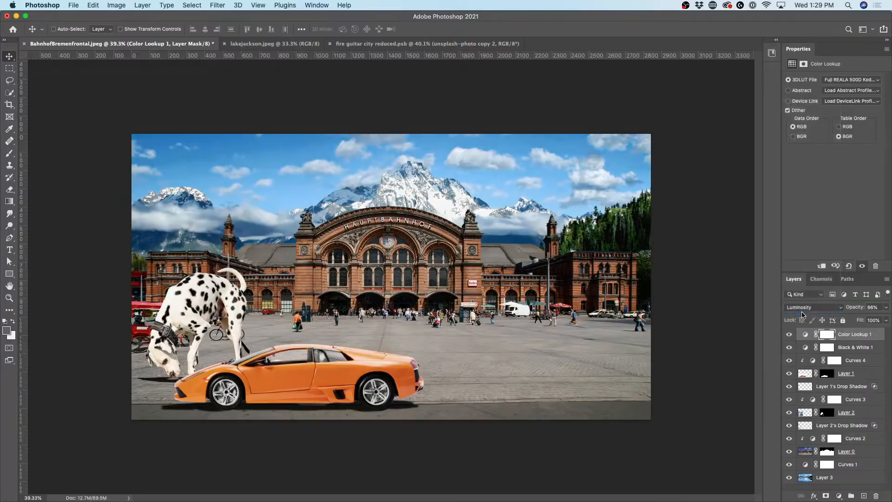
{"action": "left_click", "coordinate": [790, 334]}
{"action": "left_click", "coordinate": [791, 334]}
{"action": "left_click", "coordinate": [791, 334]}
{"action": "left_click", "coordinate": [790, 334]}
{"action": "left_click", "coordinate": [790, 334]}
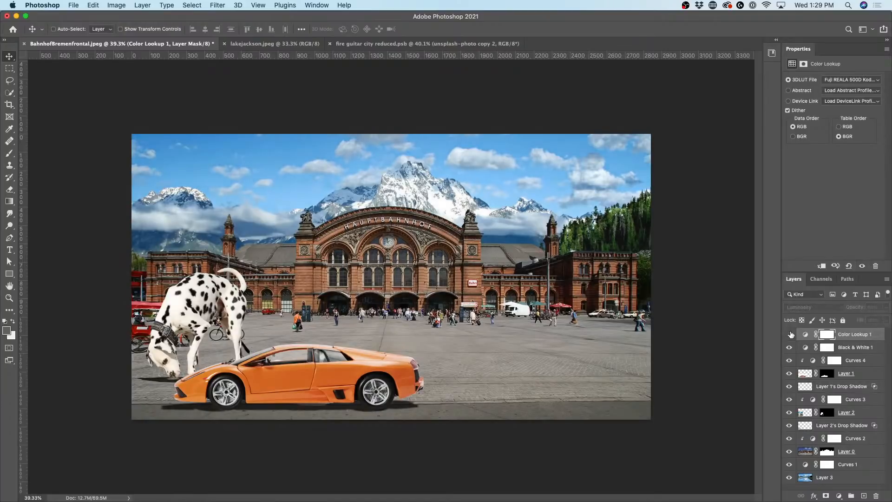
Step: Show the Color Lookup layer again and set its blend mode to Color
{"action": "left_click", "coordinate": [791, 334]}
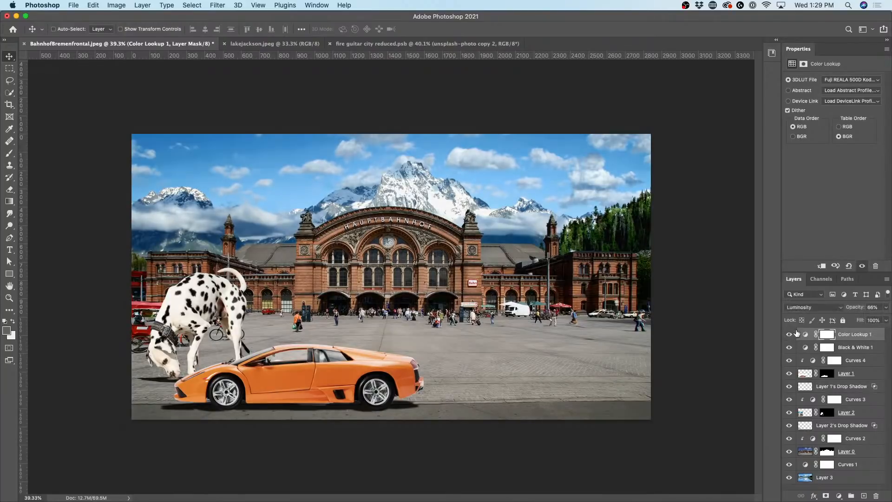
{"action": "left_click", "coordinate": [812, 308]}
{"action": "left_click", "coordinate": [806, 300]}
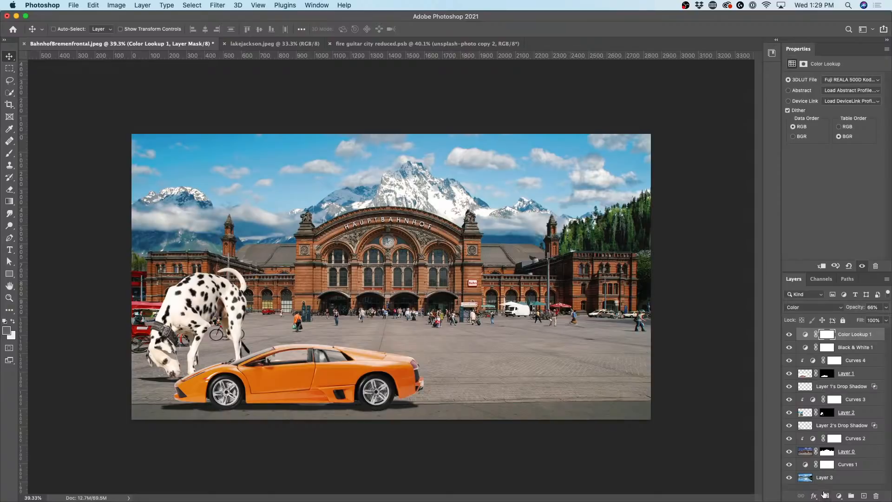
Step: Add a Curves adjustment layer above Color Lookup 1 and float its enlarged properties beside the layer stack
{"action": "left_click", "coordinate": [839, 494]}
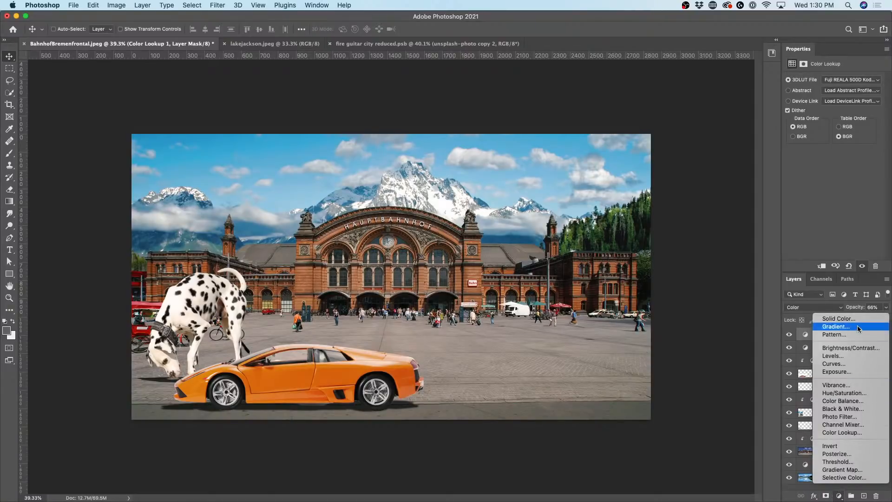
{"action": "left_click", "coordinate": [853, 364]}
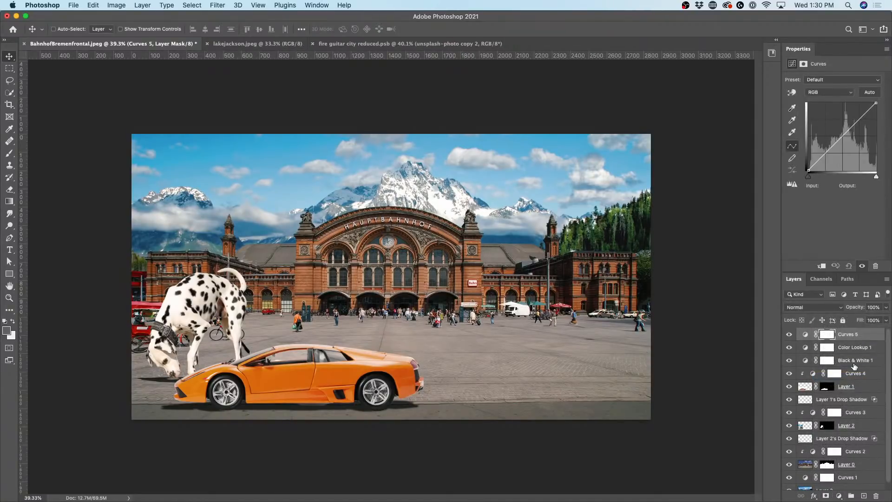
{"action": "left_click_drag", "start_coordinate": [799, 49], "coordinate": [645, 84]}
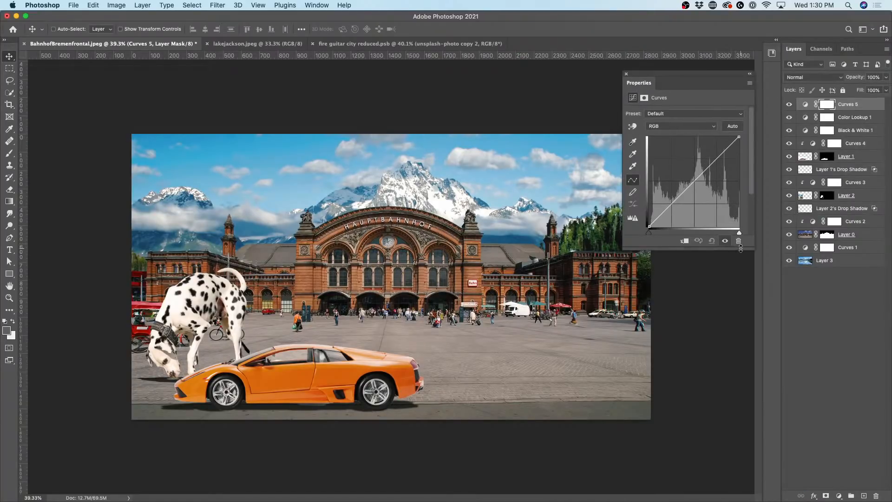
{"action": "left_click_drag", "start_coordinate": [741, 249], "coordinate": [736, 301]}
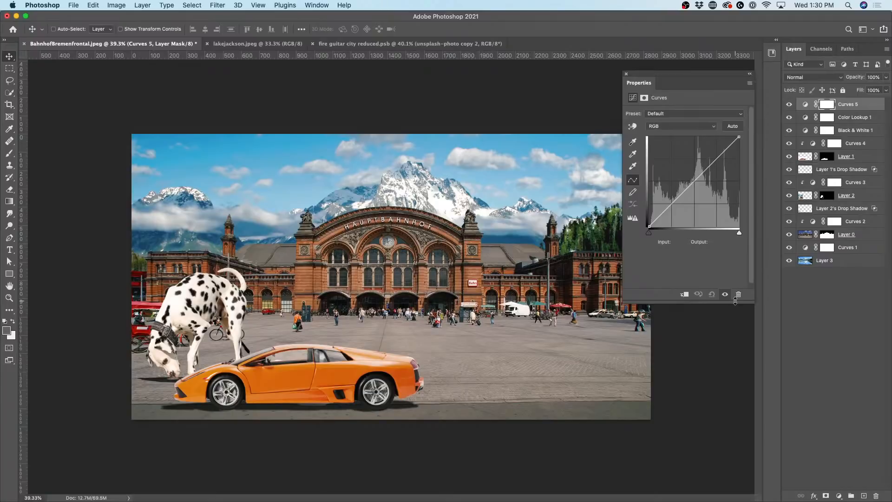
Step: Shape the Red channel into a gentle S-curve, raising the highlights and lowering the shadows to input 62, output 41
{"action": "left_click", "coordinate": [661, 129]}
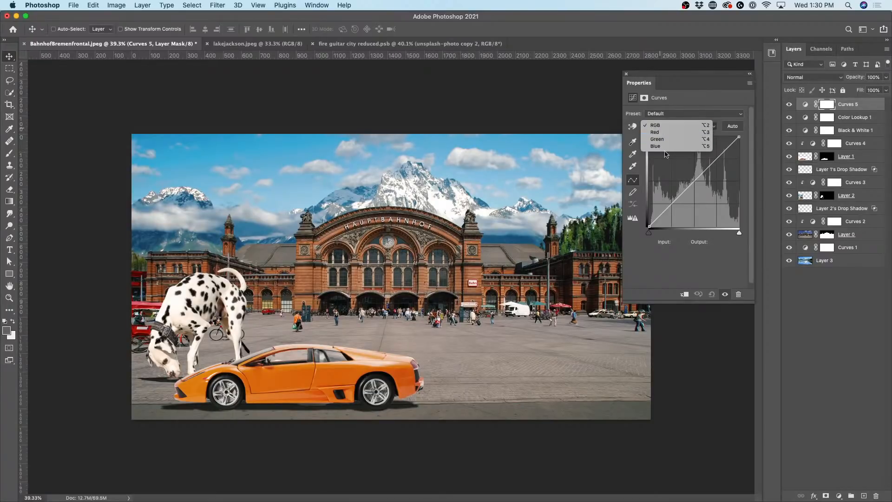
{"action": "left_click", "coordinate": [667, 132]}
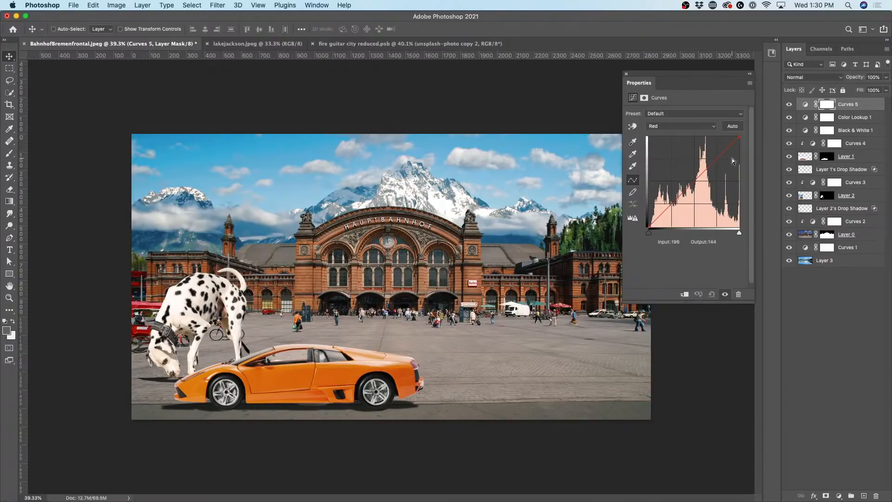
{"action": "left_click", "coordinate": [716, 159]}
{"action": "left_click_drag", "start_coordinate": [716, 159], "coordinate": [715, 158]}
{"action": "left_click", "coordinate": [673, 205]}
{"action": "left_click_drag", "start_coordinate": [672, 204], "coordinate": [671, 212]}
Step: In the Blue channel, lift the shadows slightly and lower the highlights to input 194, output 172
{"action": "left_click", "coordinate": [692, 126]}
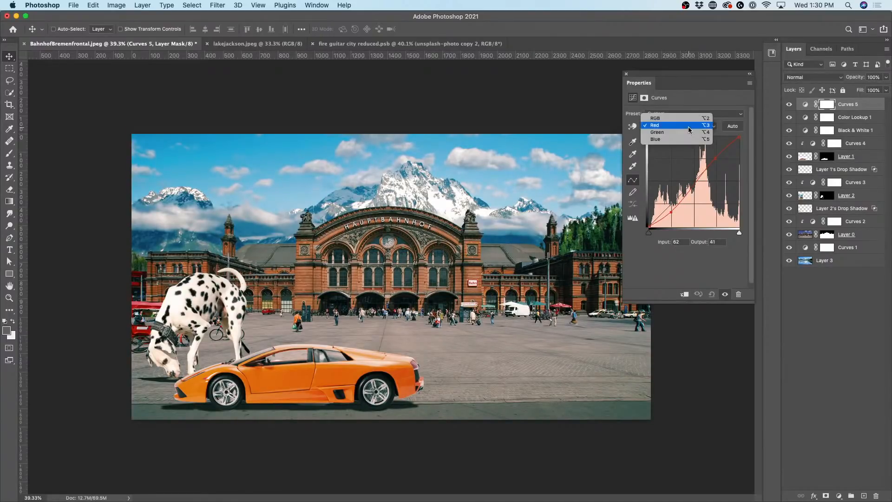
{"action": "left_click", "coordinate": [691, 140]}
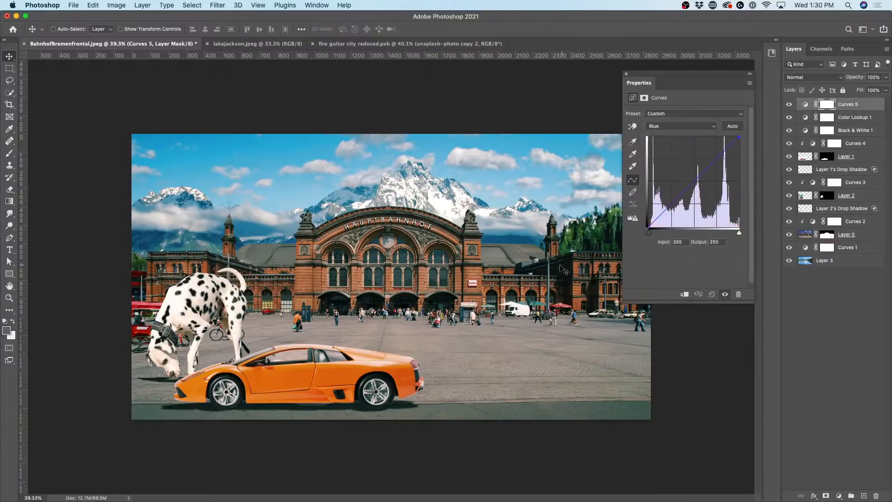
{"action": "left_click", "coordinate": [671, 205]}
{"action": "left_click_drag", "start_coordinate": [671, 204], "coordinate": [668, 202]}
{"action": "left_click", "coordinate": [714, 159]}
Step: Adjust the Green channel curve slightly, placing a midtone point at input 140, output 141
{"action": "left_click", "coordinate": [667, 131]}
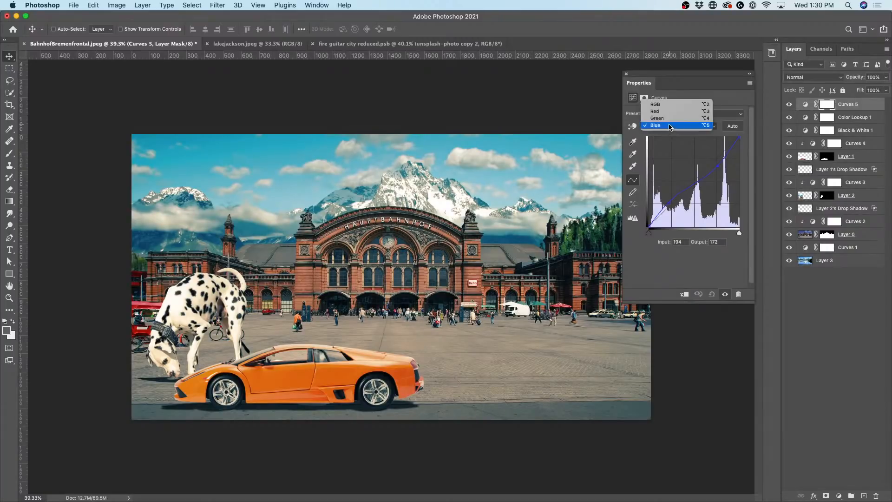
{"action": "left_click", "coordinate": [670, 118]}
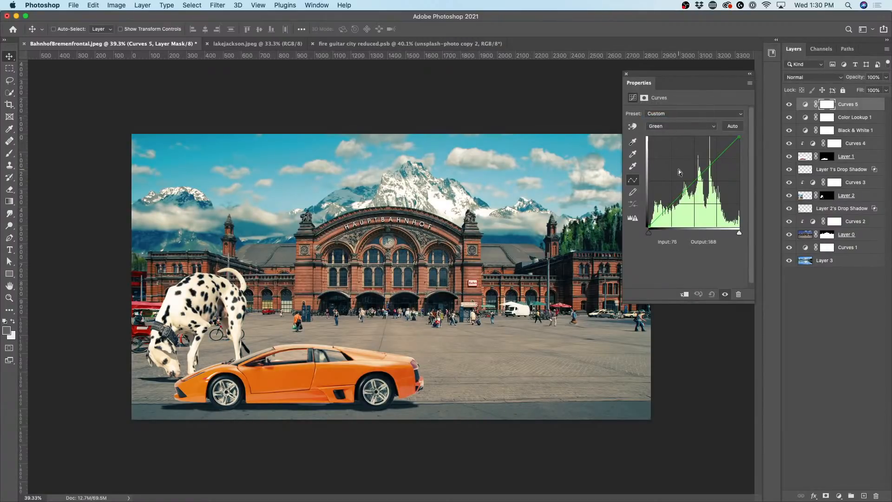
{"action": "left_click_drag", "start_coordinate": [692, 184], "coordinate": [660, 211]}
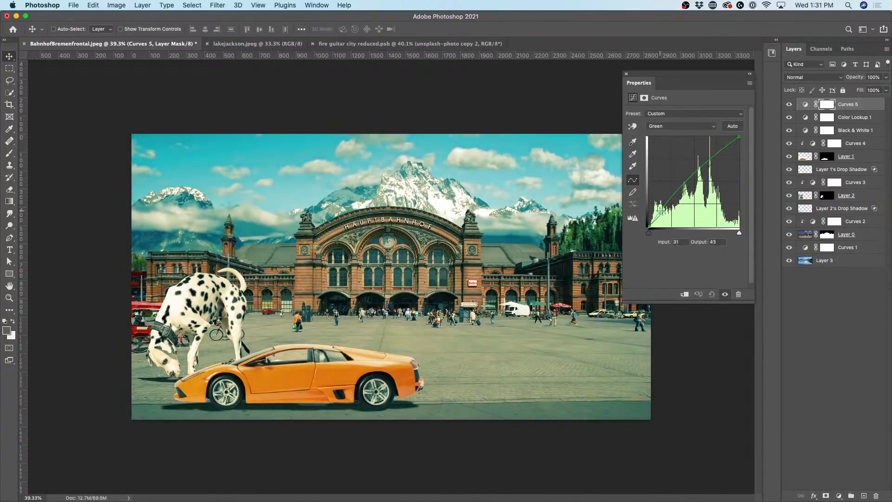
{"action": "mouse_move", "coordinate": [692, 175]}
{"action": "left_mouse_down"}
{"action": "mouse_move", "coordinate": [697, 202]}
{"action": "mouse_move", "coordinate": [700, 176]}
{"action": "left_mouse_up"}
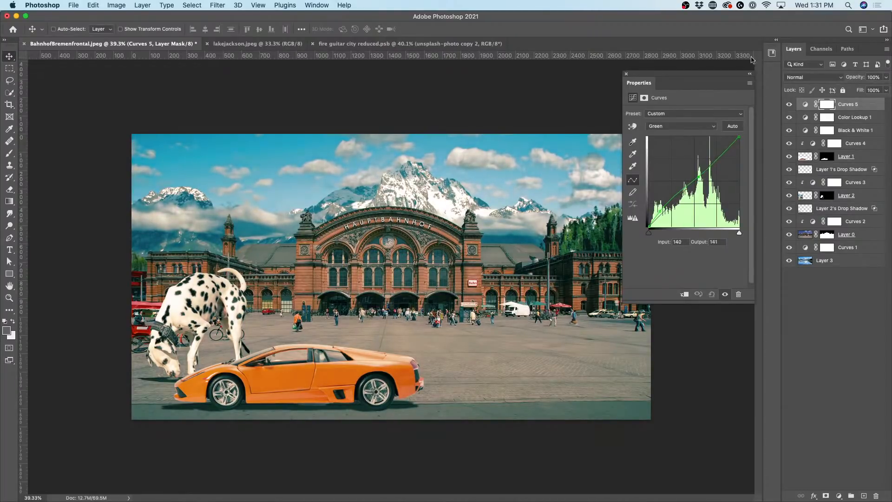
Step: Collapse the floating curve properties and toggle the Curves 5 layer's visibility to compare the color grade
{"action": "left_click", "coordinate": [751, 76]}
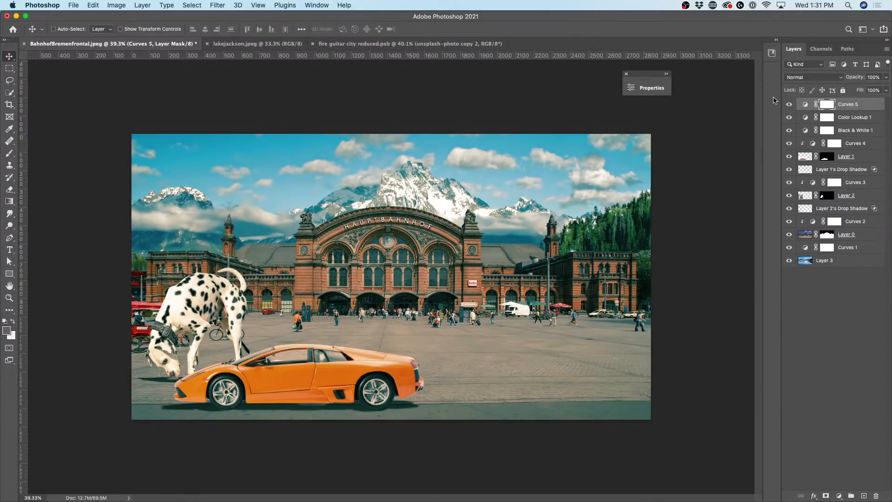
{"action": "left_click", "coordinate": [790, 105]}
{"action": "left_click", "coordinate": [791, 105]}
{"action": "left_click", "coordinate": [791, 105]}
{"action": "left_click", "coordinate": [795, 105]}
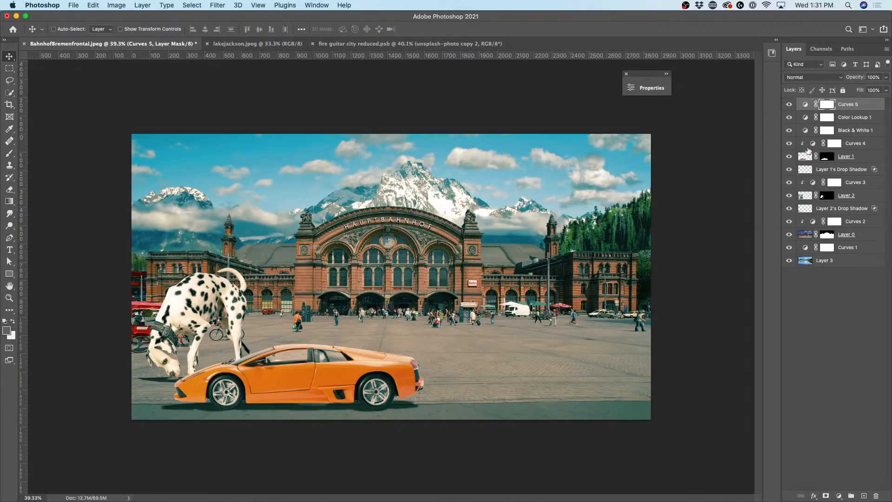
Step: Group the Black & White 1, Color Lookup 1 and Curves 5 layers and name the group "grade"
{"action": "left_click", "coordinate": [859, 131]}
{"action": "left_click", "coordinate": [860, 105], "text": "shift"}
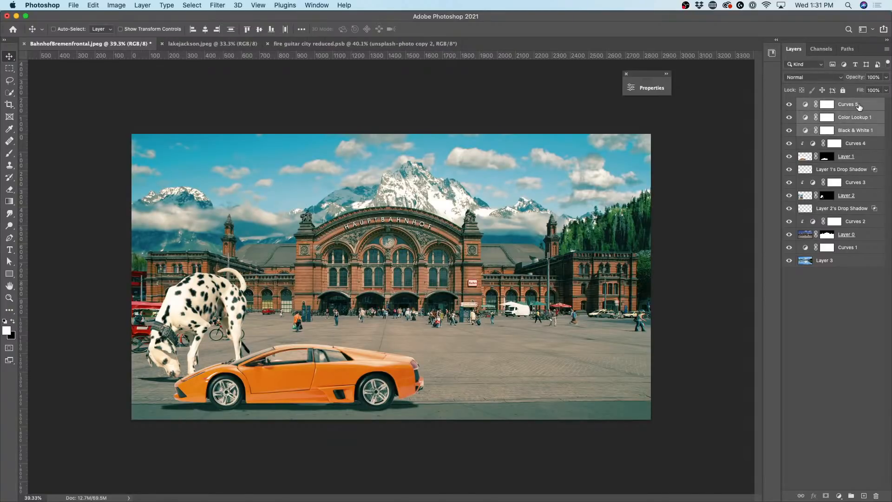
{"action": "key", "text": "super+g"}
{"action": "double_click", "coordinate": [829, 103]}
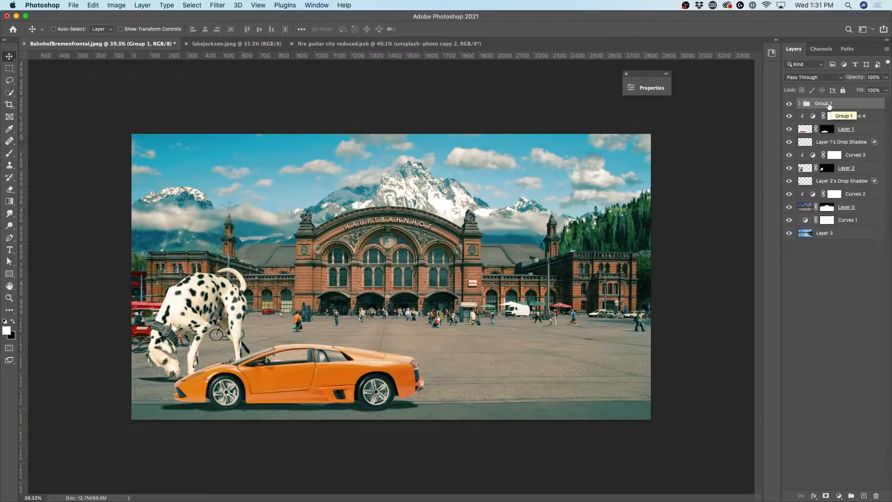
{"action": "type", "text": "grade"}
{"action": "key", "text": "Return"}
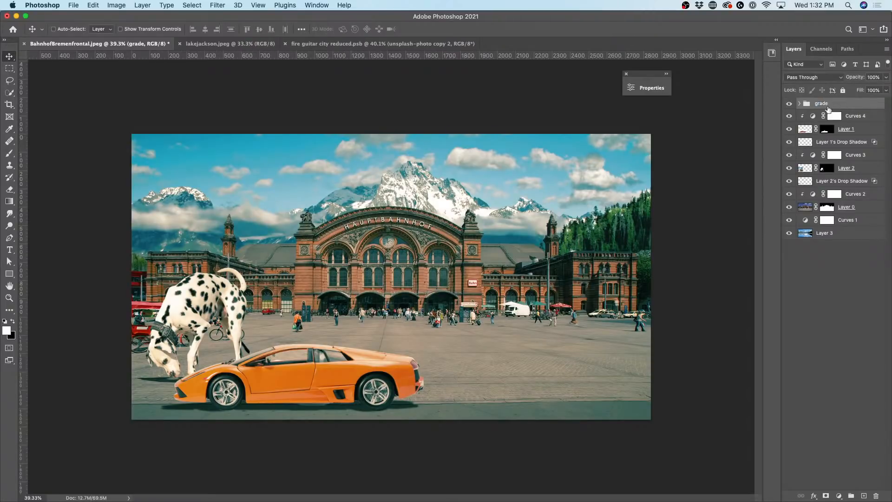
Step: Toggle the grade group's visibility to compare the image, and toggle Layer 3 to identify the mountain background
{"action": "left_click", "coordinate": [790, 104]}
{"action": "left_click", "coordinate": [790, 104]}
{"action": "left_click", "coordinate": [789, 234]}
{"action": "left_click", "coordinate": [790, 233]}
Step: Convert the mountain background, Layer 3, to a Smart Object
{"action": "right_click", "coordinate": [803, 234]}
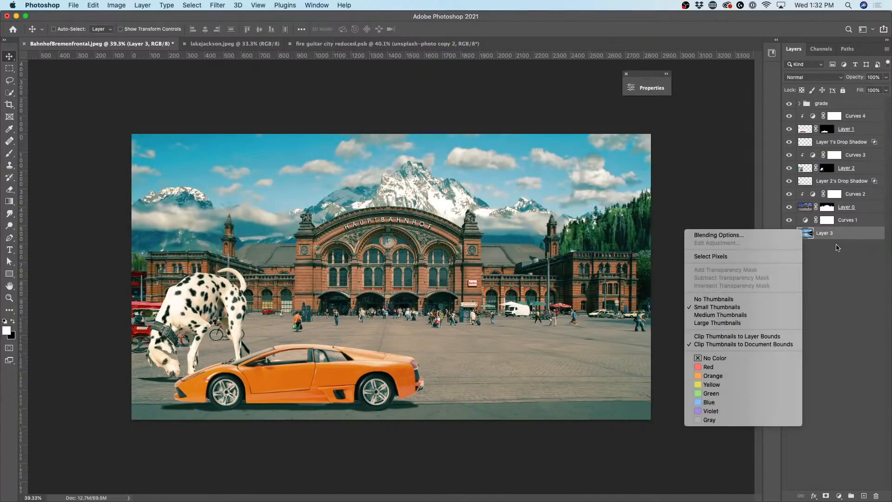
{"action": "left_click", "coordinate": [854, 253]}
{"action": "right_click", "coordinate": [837, 234]}
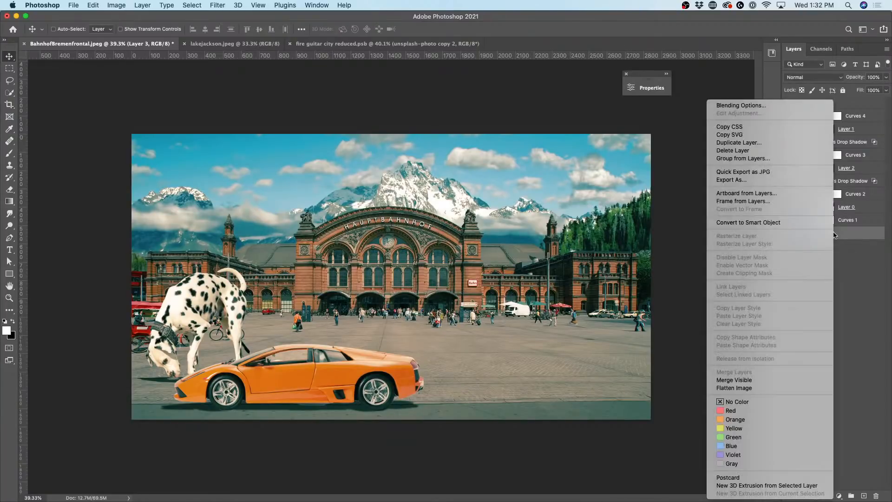
{"action": "left_click", "coordinate": [789, 222]}
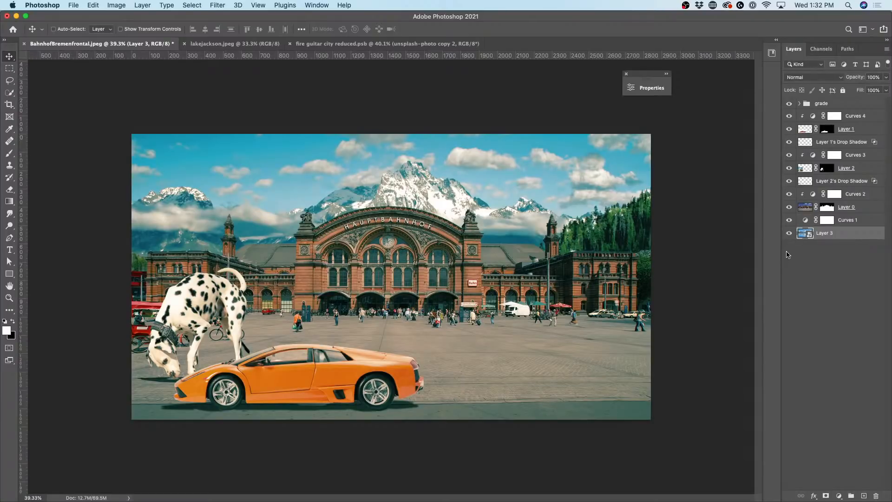
Step: Apply a Gaussian Blur with a 0.9-pixel radius to the mountain background as a smart filter
{"action": "left_click", "coordinate": [792, 235]}
{"action": "left_click", "coordinate": [792, 234]}
{"action": "left_click", "coordinate": [218, 5]}
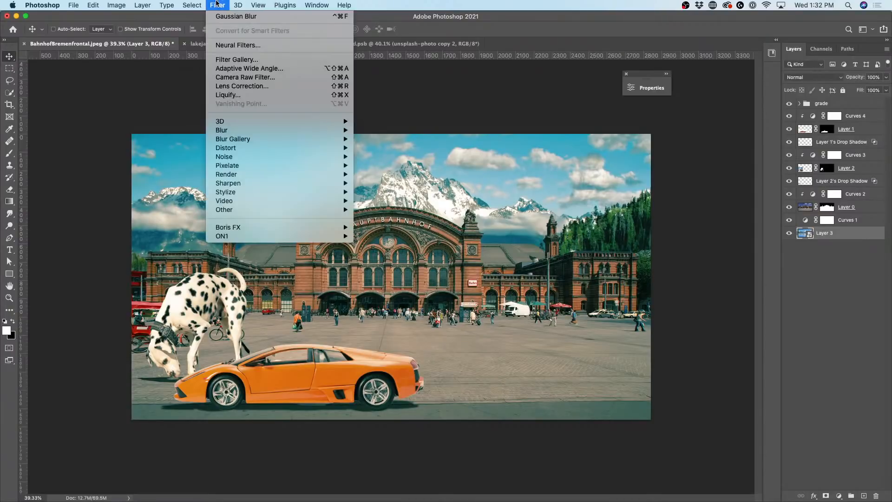
{"action": "mouse_move", "coordinate": [232, 131]}
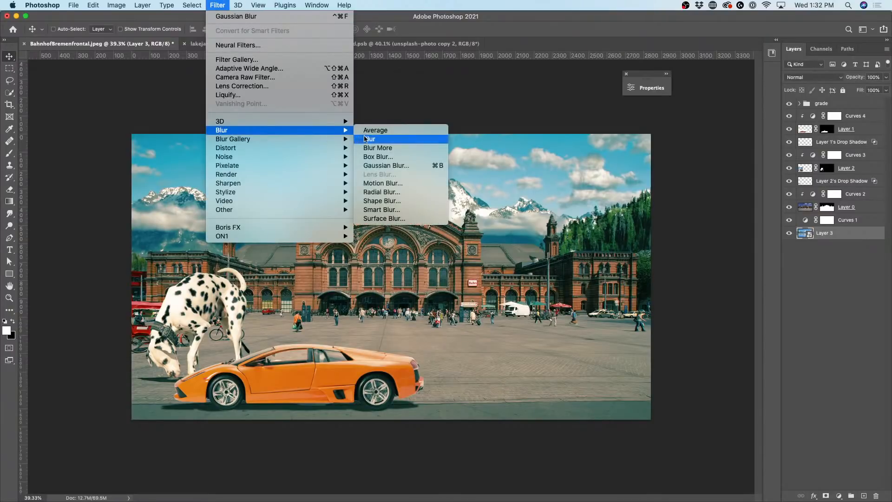
{"action": "left_click", "coordinate": [383, 166]}
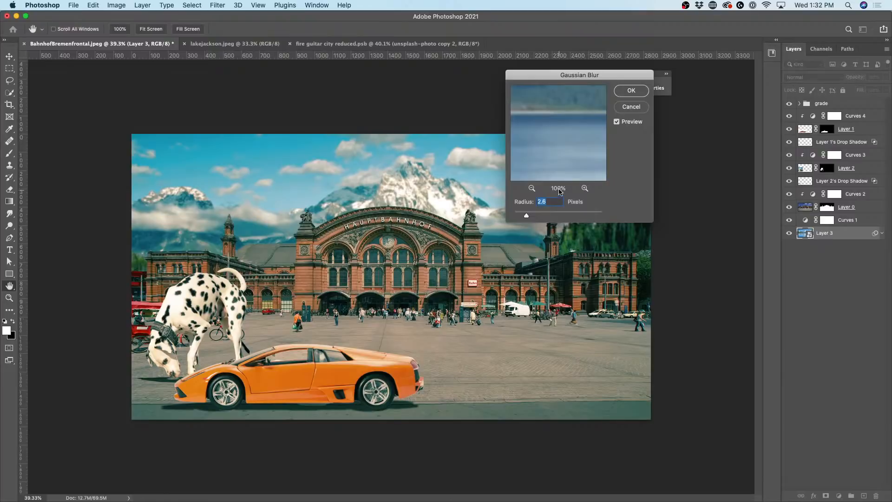
{"action": "left_click_drag", "start_coordinate": [524, 217], "coordinate": [520, 217]}
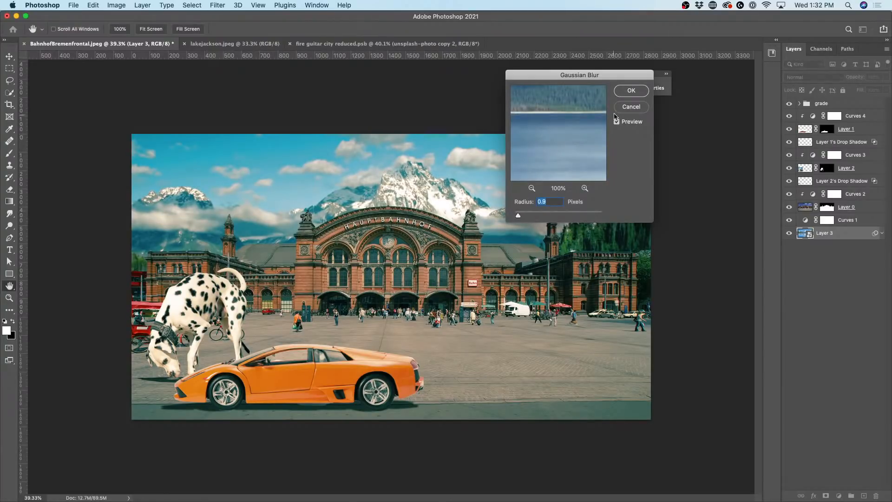
{"action": "left_click", "coordinate": [631, 91]}
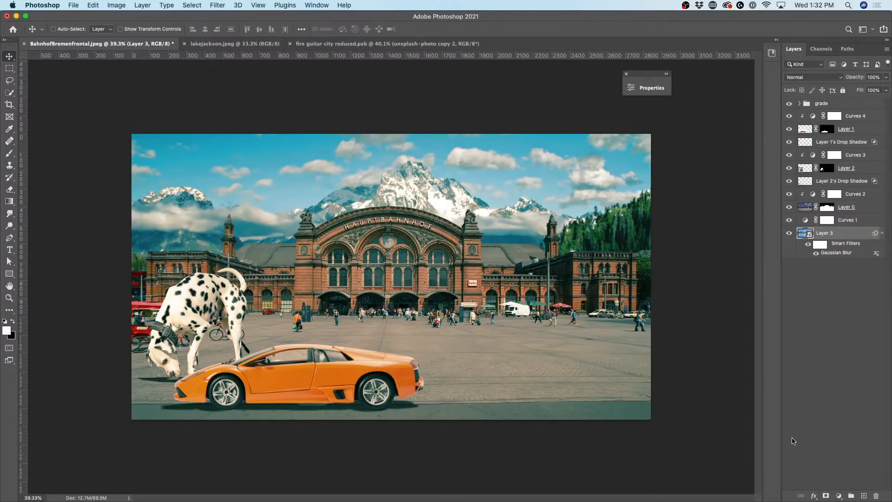
Step: Add a linear white-to-transparent Gradient Fill at 90° above Layer 3, positioned as haze over the base of the mountains
{"action": "left_click", "coordinate": [839, 496]}
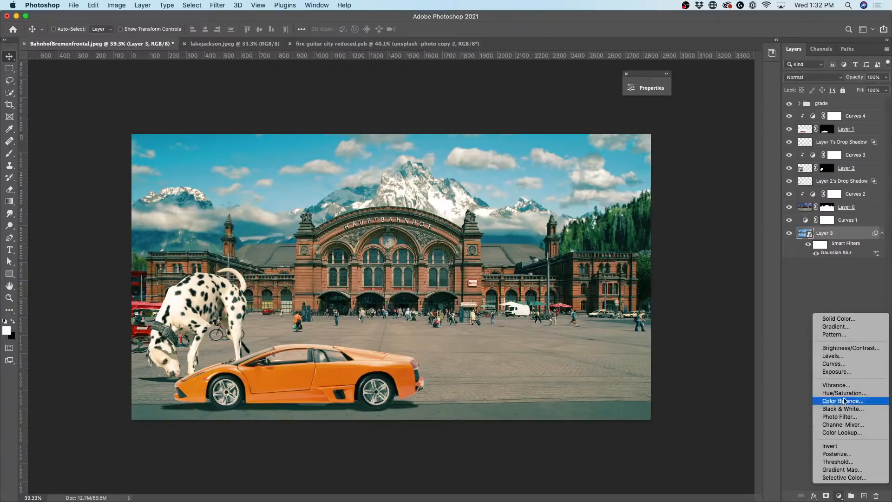
{"action": "left_click", "coordinate": [849, 326]}
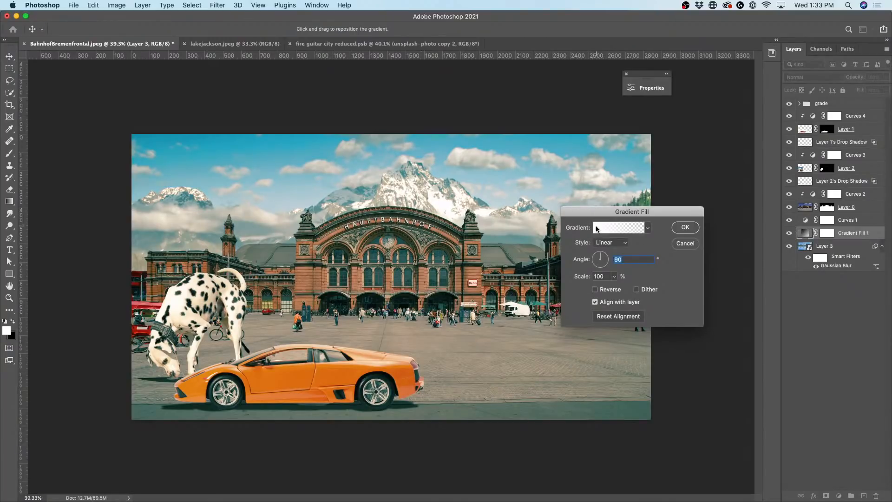
{"action": "mouse_move", "coordinate": [479, 206]}
{"action": "left_mouse_down"}
{"action": "mouse_move", "coordinate": [474, 104]}
{"action": "mouse_move", "coordinate": [473, 209]}
{"action": "left_mouse_up"}
{"action": "left_click", "coordinate": [648, 228]}
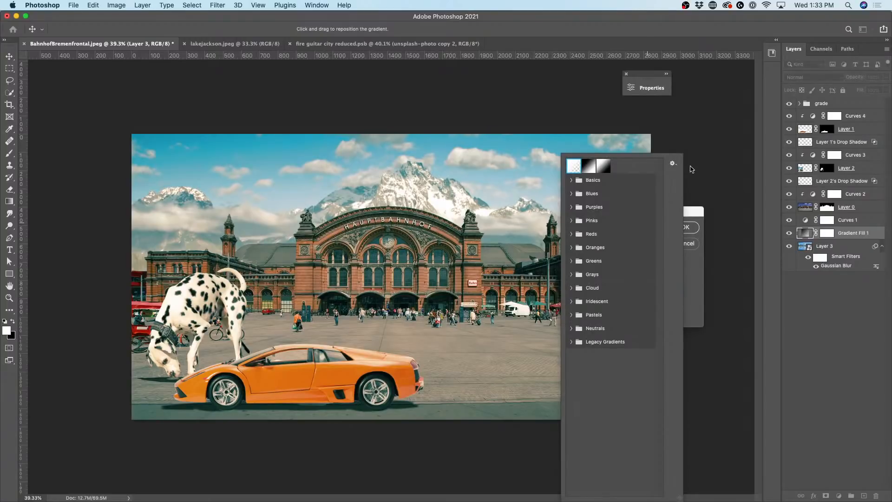
{"action": "left_click", "coordinate": [695, 209]}
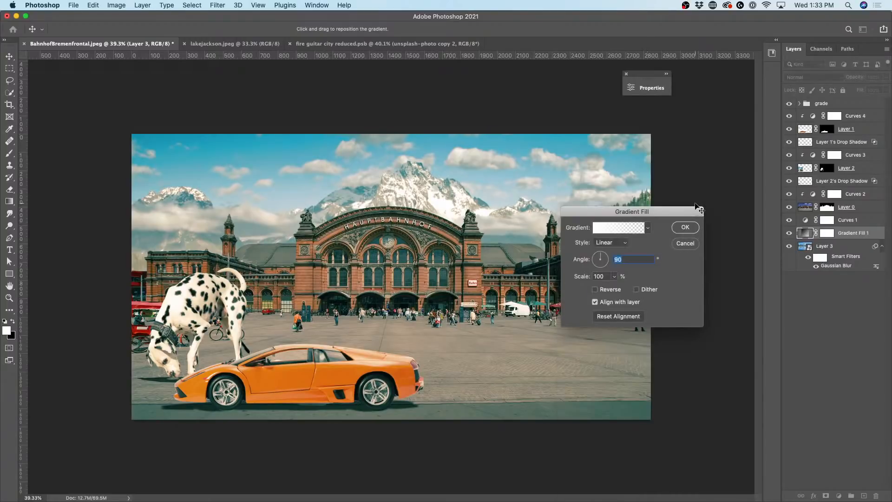
{"action": "left_click", "coordinate": [685, 227]}
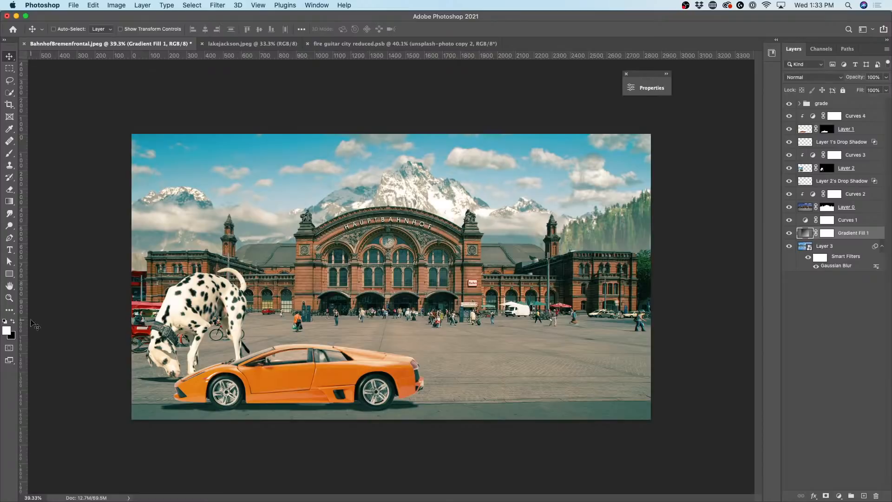
Step: Set the foreground color to a very pale blue-gray for the haze
{"action": "left_click", "coordinate": [5, 331]}
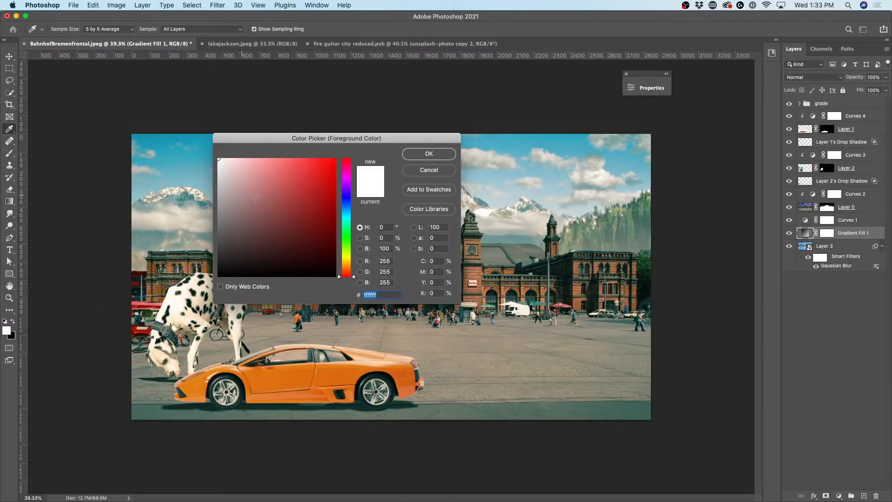
{"action": "left_click", "coordinate": [346, 212]}
{"action": "left_click_drag", "start_coordinate": [225, 166], "coordinate": [224, 172]}
{"action": "left_click", "coordinate": [436, 155]}
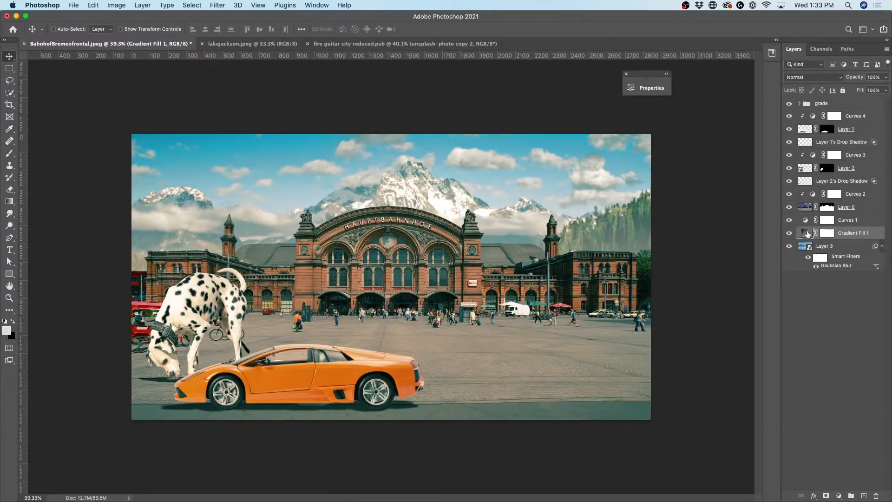
Step: Reopen Gradient Fill 1 and shift its haze slightly higher behind the station
{"action": "double_click", "coordinate": [809, 233]}
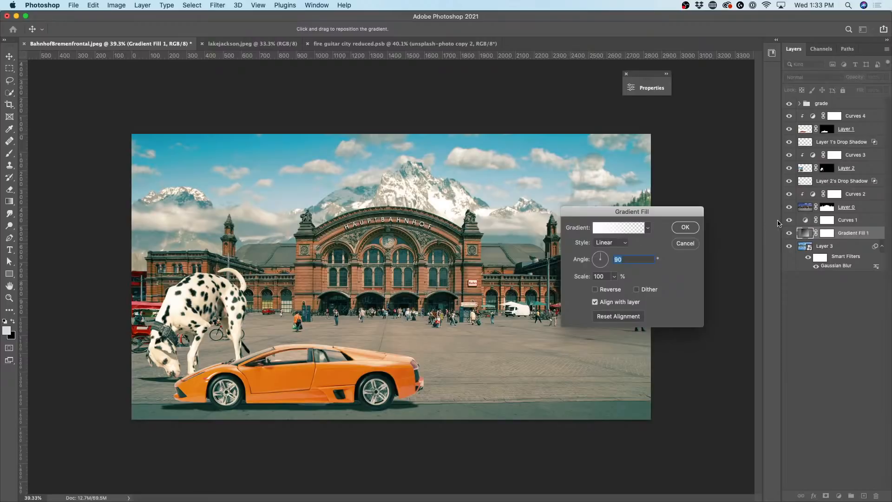
{"action": "mouse_move", "coordinate": [427, 219]}
{"action": "left_mouse_down"}
{"action": "mouse_move", "coordinate": [430, 124]}
{"action": "mouse_move", "coordinate": [425, 218]}
{"action": "mouse_move", "coordinate": [428, 204]}
{"action": "left_mouse_up"}
{"action": "left_click", "coordinate": [686, 228]}
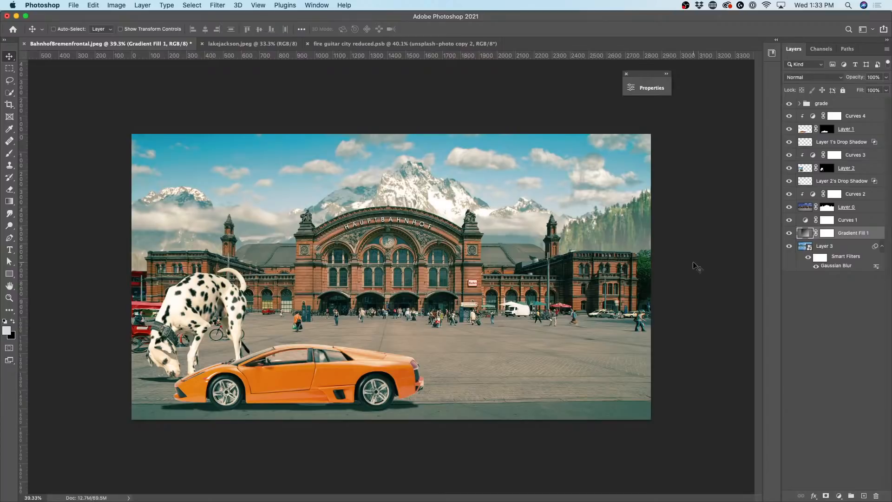
Step: Toggle Gradient Fill 1's visibility to compare the mountains with and without haze
{"action": "left_click", "coordinate": [791, 233]}
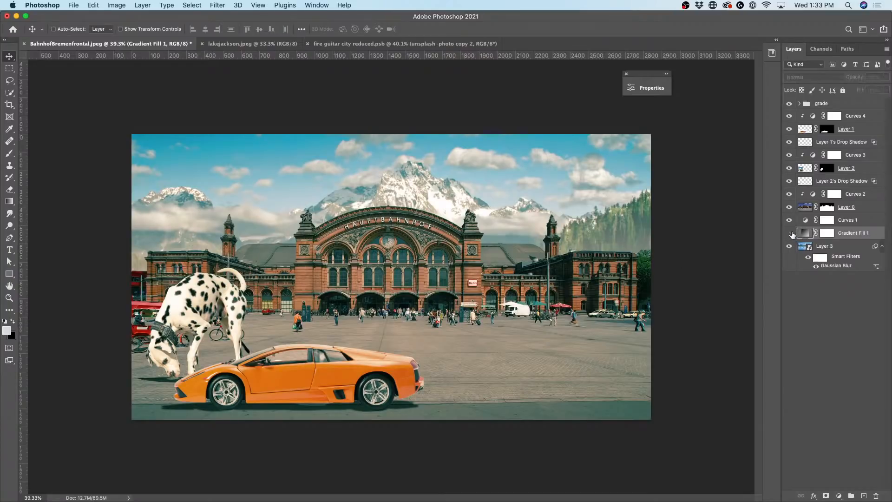
{"action": "left_click", "coordinate": [807, 257]}
{"action": "left_click", "coordinate": [808, 258]}
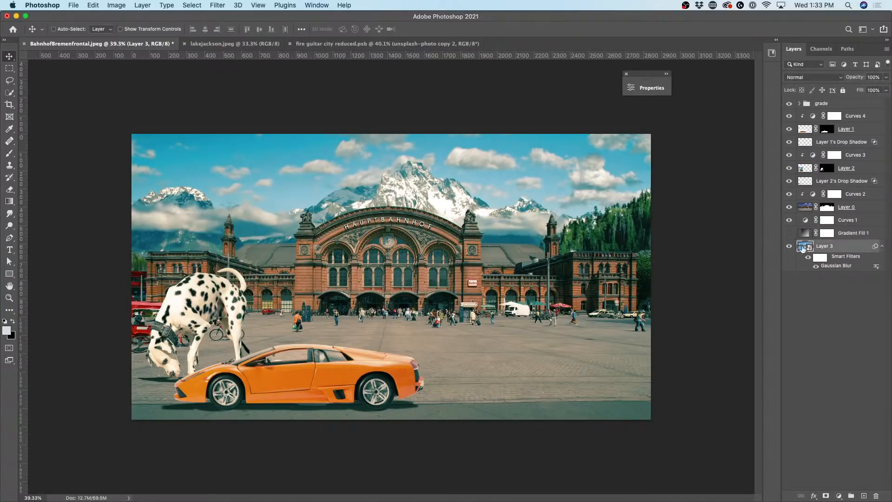
{"action": "left_click", "coordinate": [790, 233]}
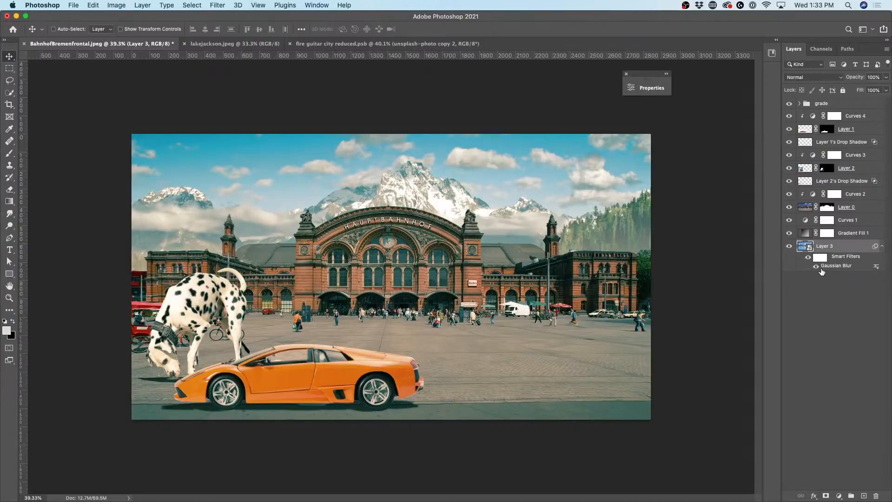
Step: Reduce the opacity of Layer 3's Gaussian Blur smart filter to about 38%
{"action": "double_click", "coordinate": [876, 266]}
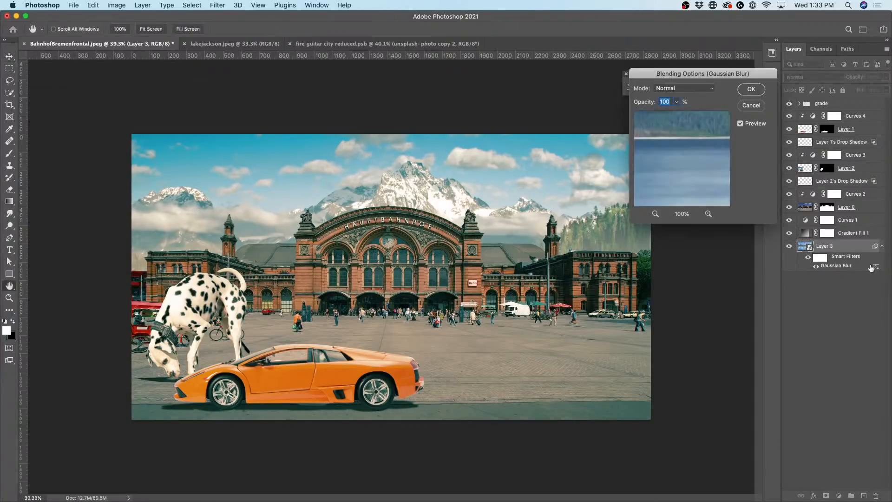
{"action": "left_click", "coordinate": [677, 101]}
{"action": "left_click_drag", "start_coordinate": [679, 113], "coordinate": [650, 112]}
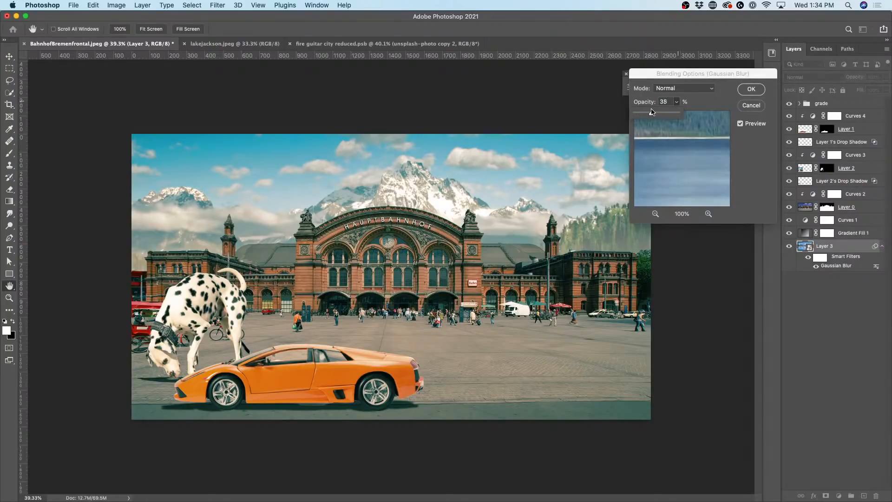
{"action": "left_click", "coordinate": [763, 93]}
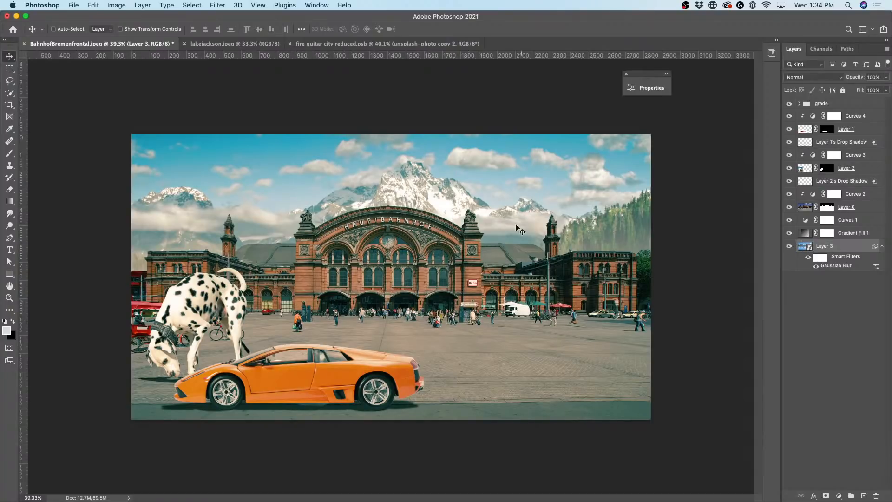
Step: Toggle Layer 0's visibility to identify the station, and select that layer and open its layer options
{"action": "left_click", "coordinate": [788, 208]}
{"action": "left_click", "coordinate": [789, 208]}
{"action": "left_click", "coordinate": [805, 208]}
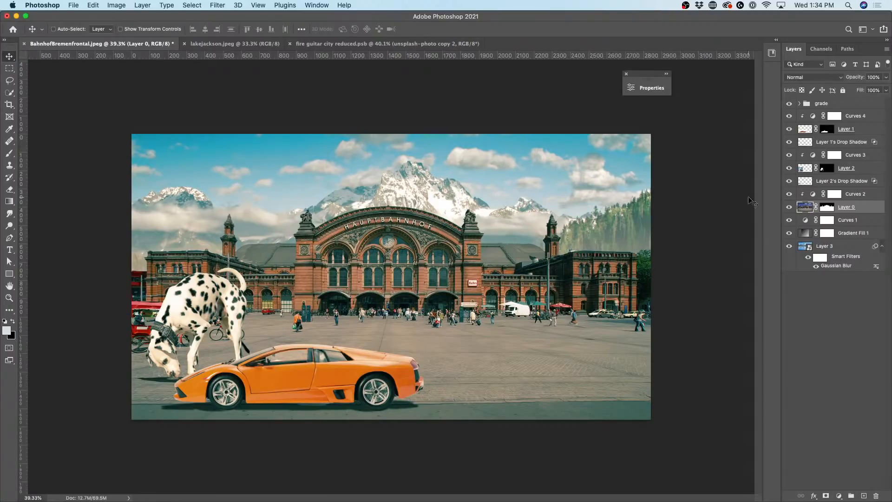
{"action": "right_click", "coordinate": [805, 209]}
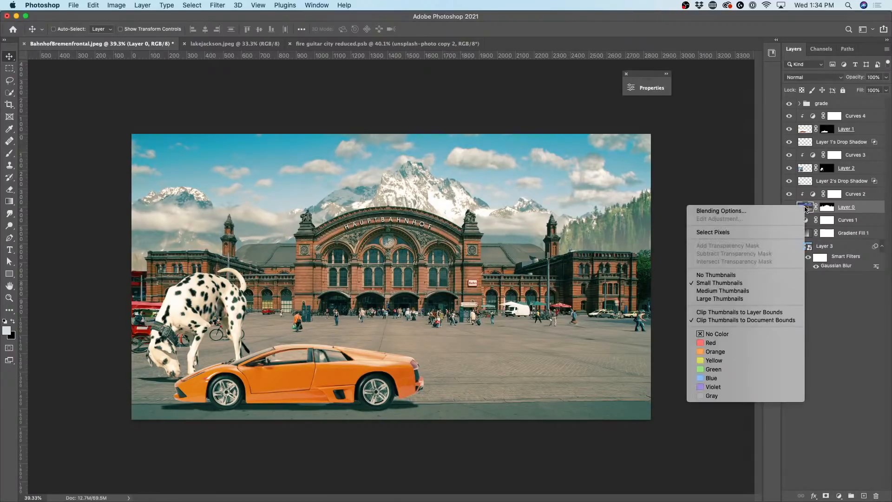
{"action": "right_click", "coordinate": [852, 208]}
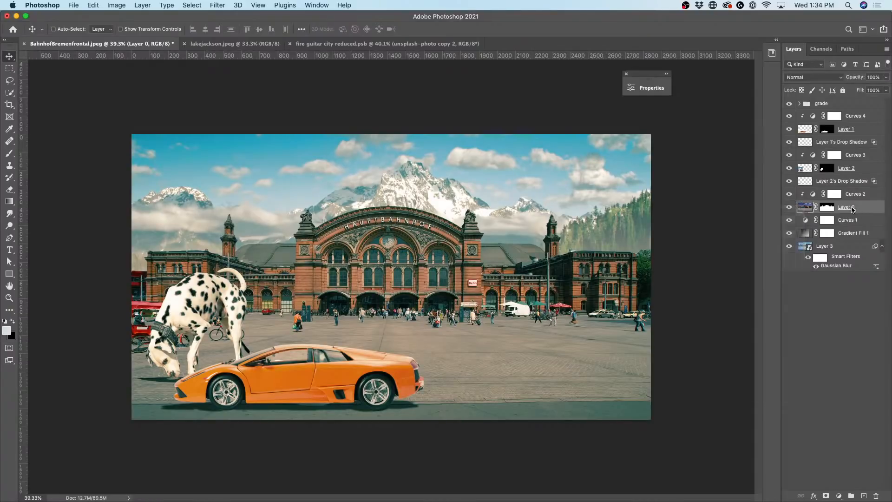
Step: Convert Layer 0, the train station layer, to a smart object
{"action": "left_click", "coordinate": [810, 222]}
{"action": "left_click", "coordinate": [218, 6]}
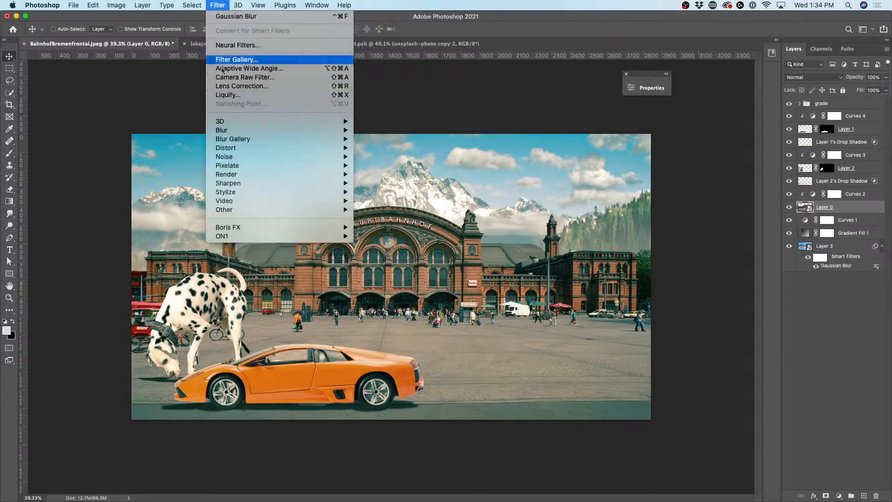
{"action": "mouse_move", "coordinate": [228, 130]}
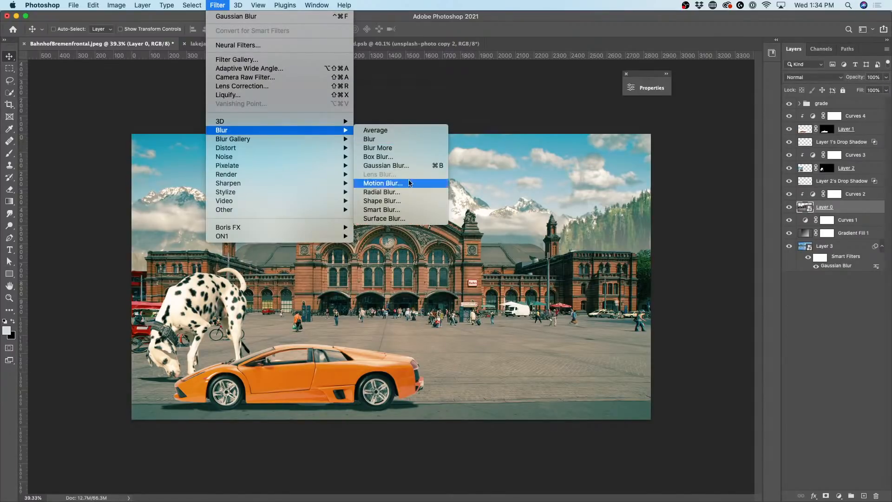
{"action": "left_click", "coordinate": [438, 90]}
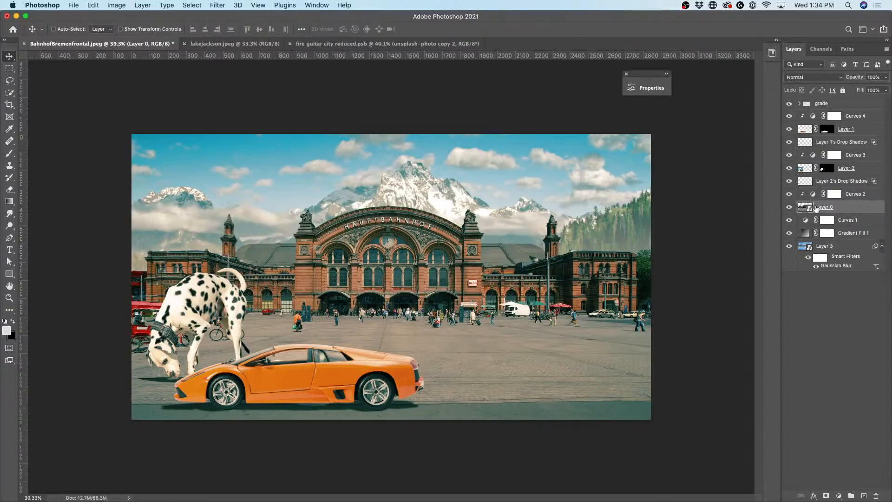
Step: Start a Field Blur on Layer 0, set its pin to 5 px and move the pin up into the station's arch
{"action": "left_click", "coordinate": [218, 5]}
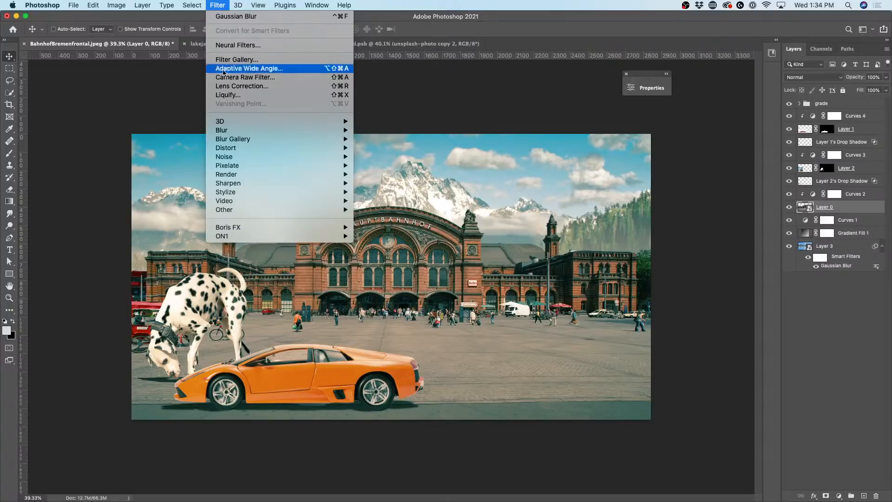
{"action": "mouse_move", "coordinate": [235, 131]}
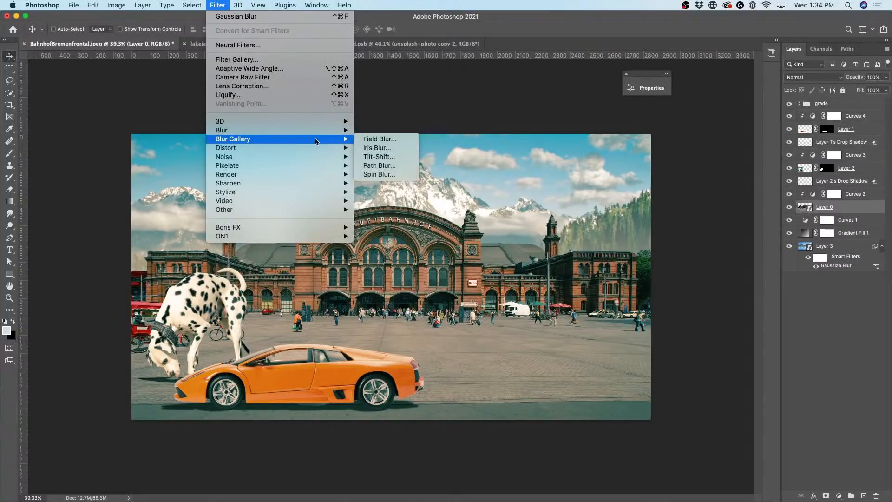
{"action": "left_click", "coordinate": [379, 139]}
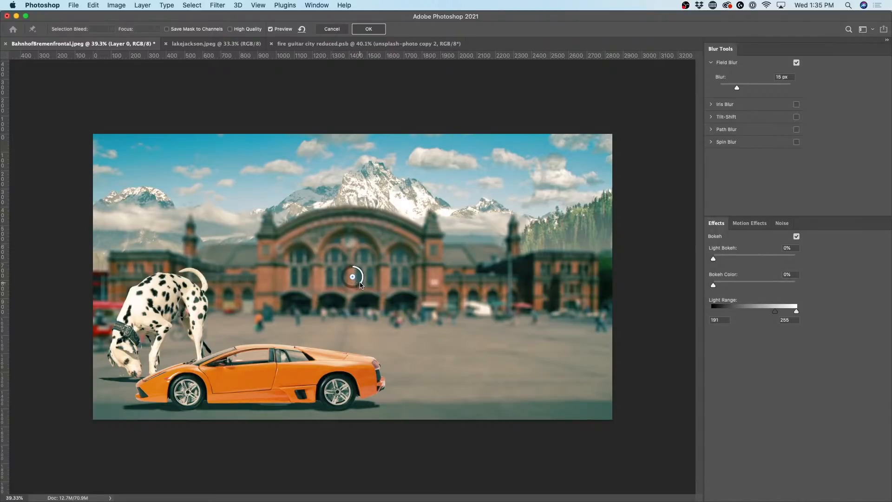
{"action": "left_click_drag", "start_coordinate": [363, 278], "coordinate": [359, 269]}
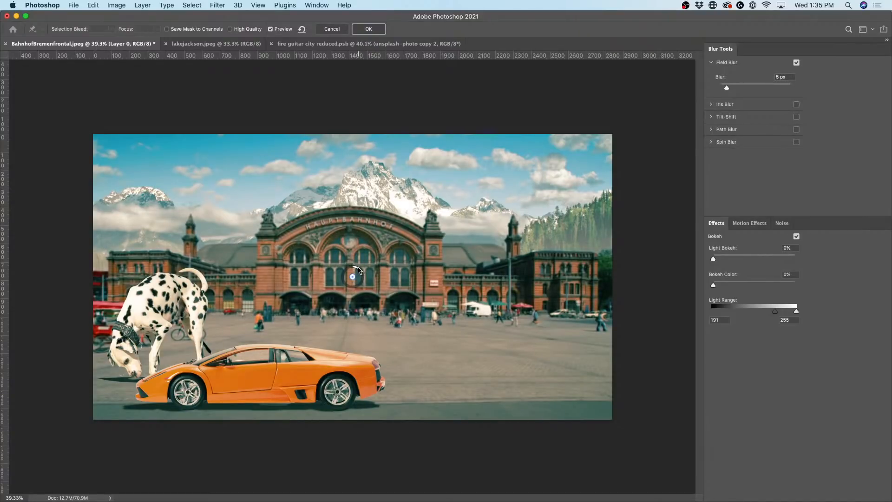
{"action": "left_click_drag", "start_coordinate": [358, 270], "coordinate": [362, 246]}
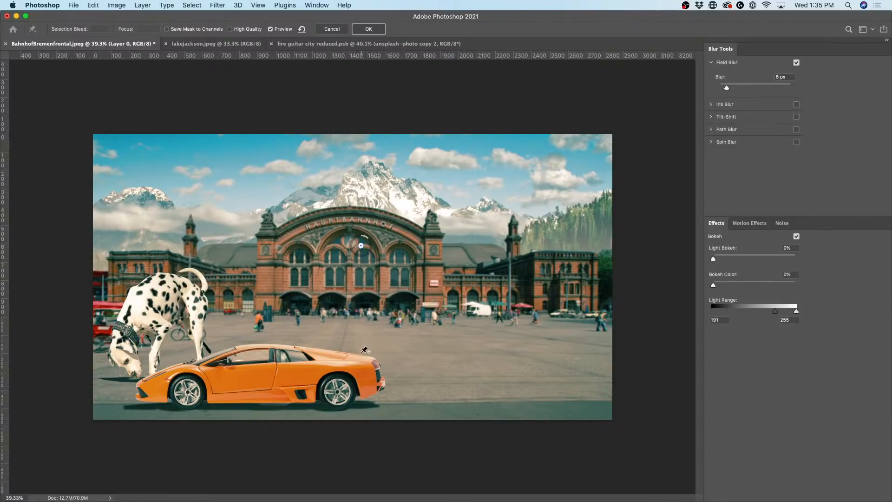
Step: Add a 0 px blur pin on the ground behind the car, move the 5 px pin to the station's base and apply the Field Blur
{"action": "left_click", "coordinate": [386, 401]}
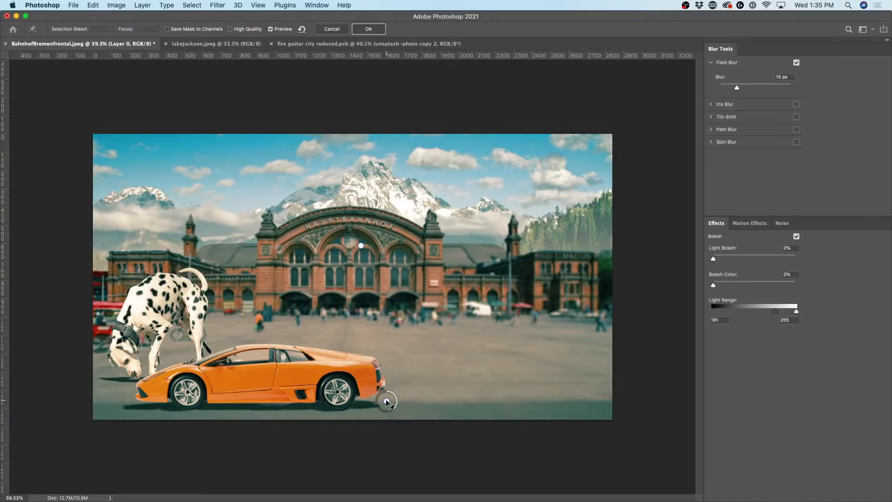
{"action": "left_click_drag", "start_coordinate": [387, 401], "coordinate": [389, 403]}
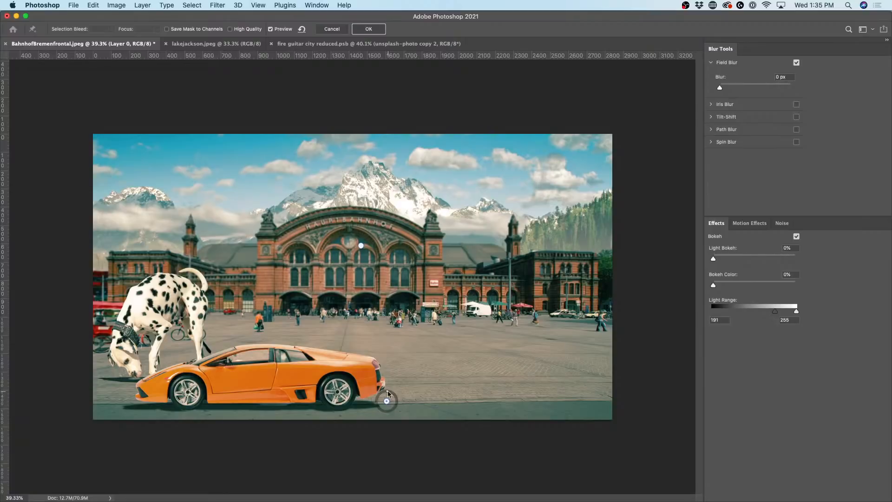
{"action": "left_click_drag", "start_coordinate": [363, 248], "coordinate": [364, 314]}
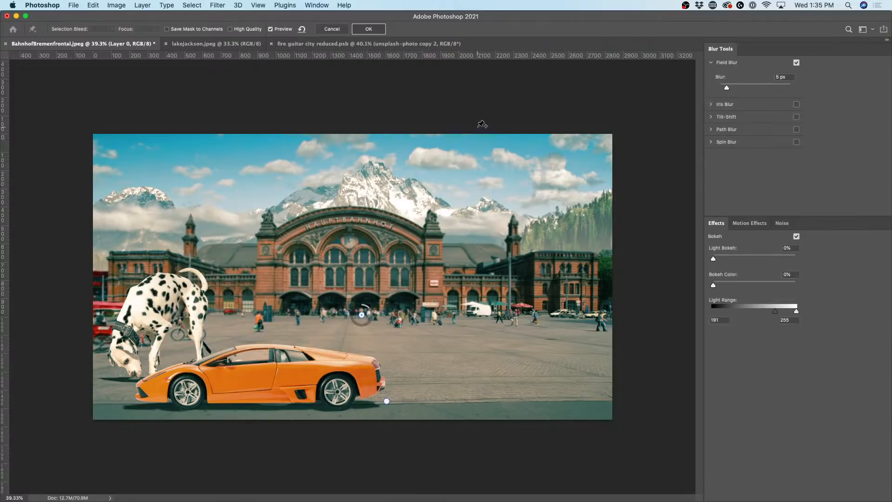
{"action": "left_click", "coordinate": [369, 29]}
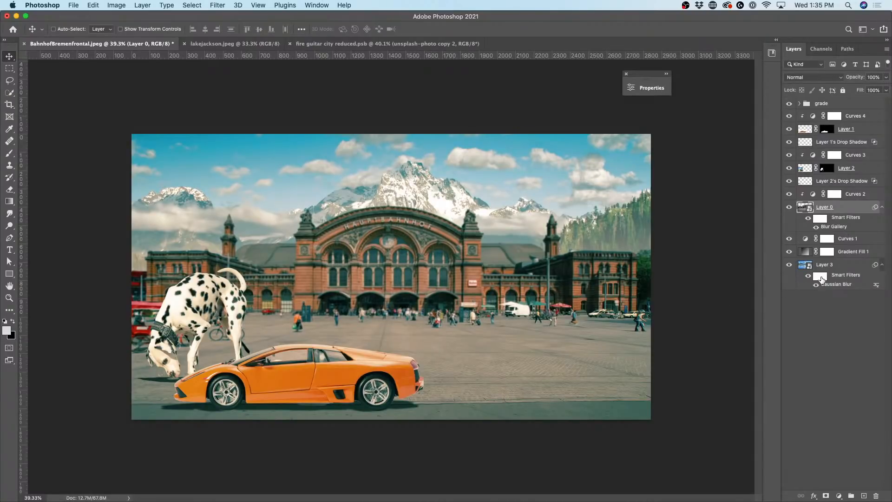
Step: Set the radius of the Gaussian Blur smart filter on Layer 3 to 12 pixels
{"action": "double_click", "coordinate": [876, 285]}
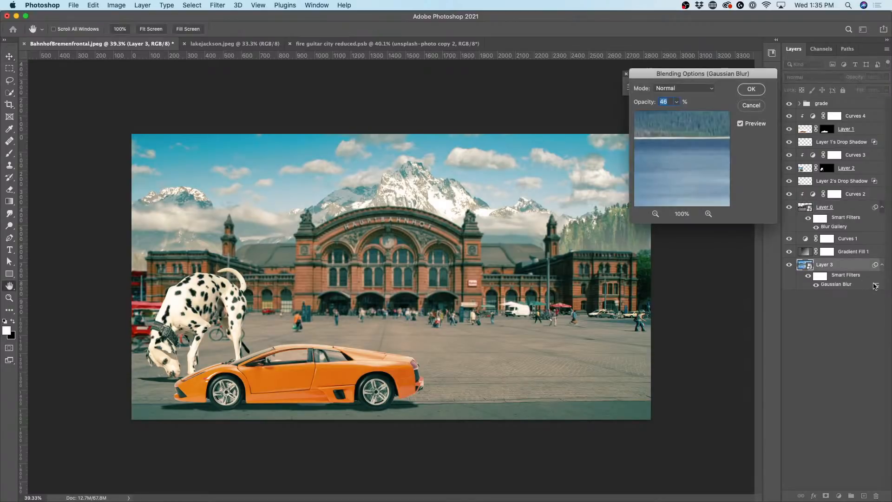
{"action": "left_click", "coordinate": [757, 108]}
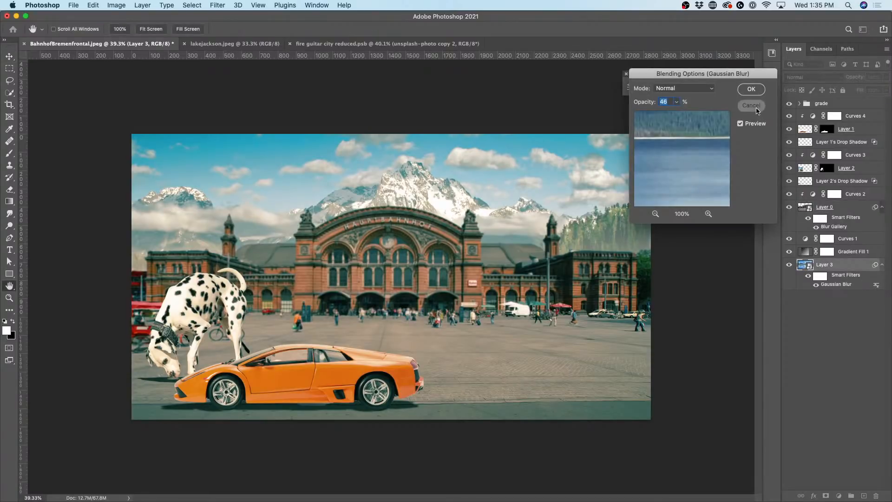
{"action": "double_click", "coordinate": [837, 285]}
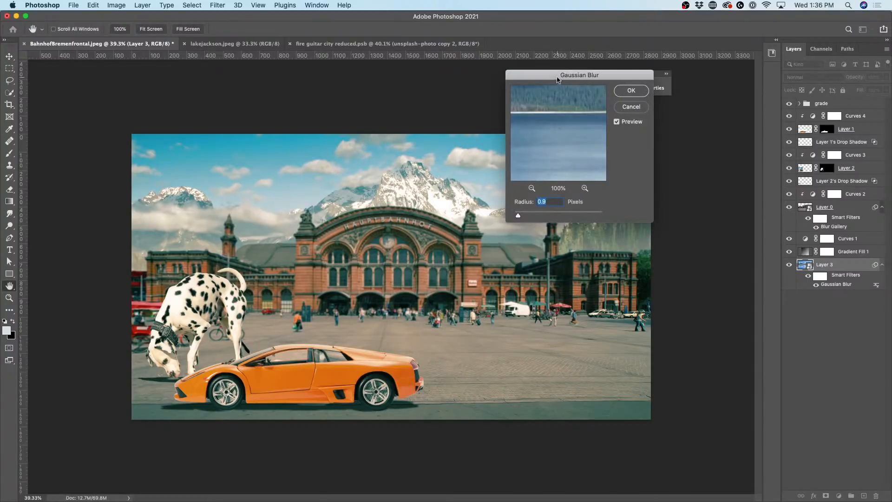
{"action": "left_click_drag", "start_coordinate": [519, 217], "coordinate": [527, 215]}
{"action": "left_click_drag", "start_coordinate": [541, 218], "coordinate": [551, 217]}
{"action": "left_click", "coordinate": [627, 90]}
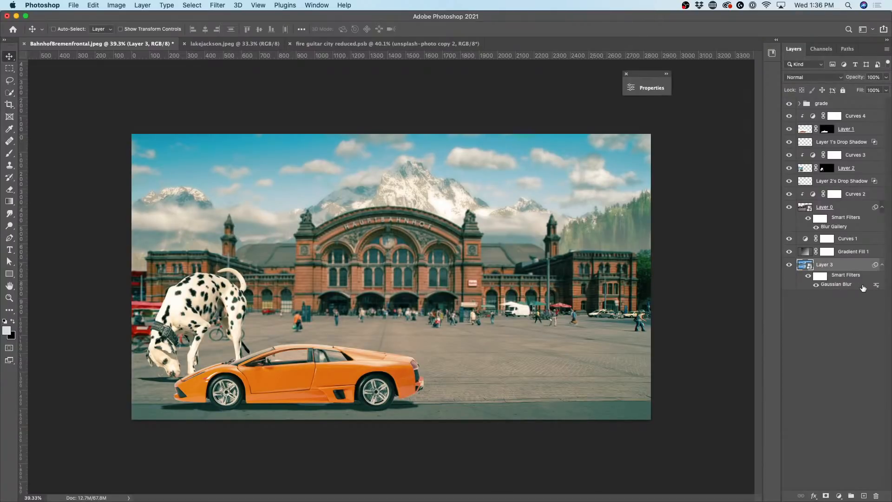
{"action": "double_click", "coordinate": [825, 285]}
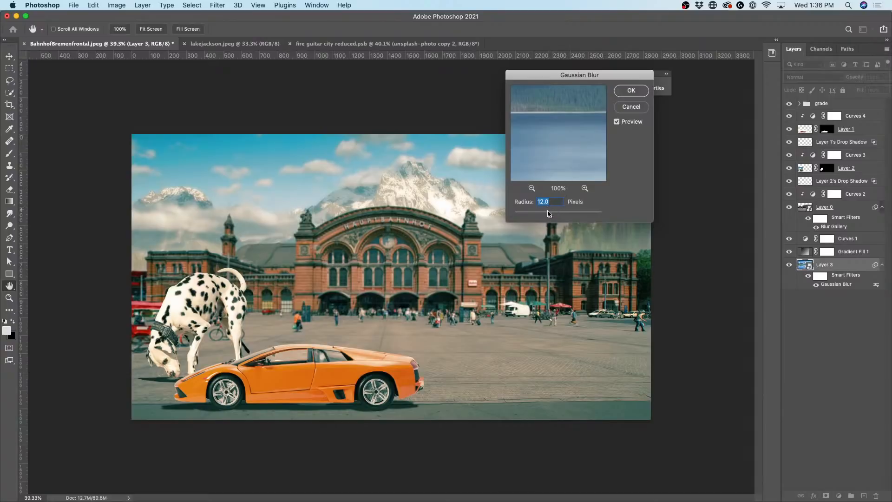
{"action": "mouse_move", "coordinate": [550, 217]}
{"action": "left_mouse_down"}
{"action": "mouse_move", "coordinate": [564, 218]}
{"action": "mouse_move", "coordinate": [551, 218]}
{"action": "left_mouse_up"}
{"action": "left_click", "coordinate": [638, 109]}
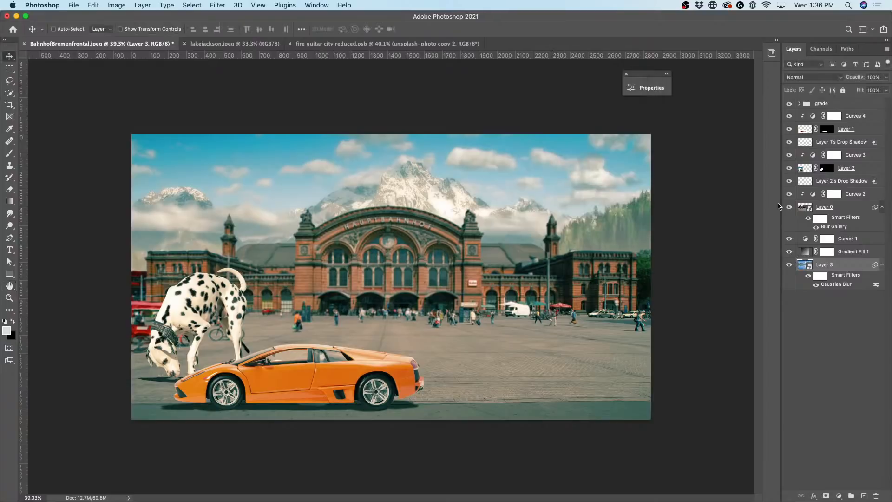
Step: Raise the blending opacity of the Gaussian Blur smart filter on Layer 3
{"action": "double_click", "coordinate": [877, 286]}
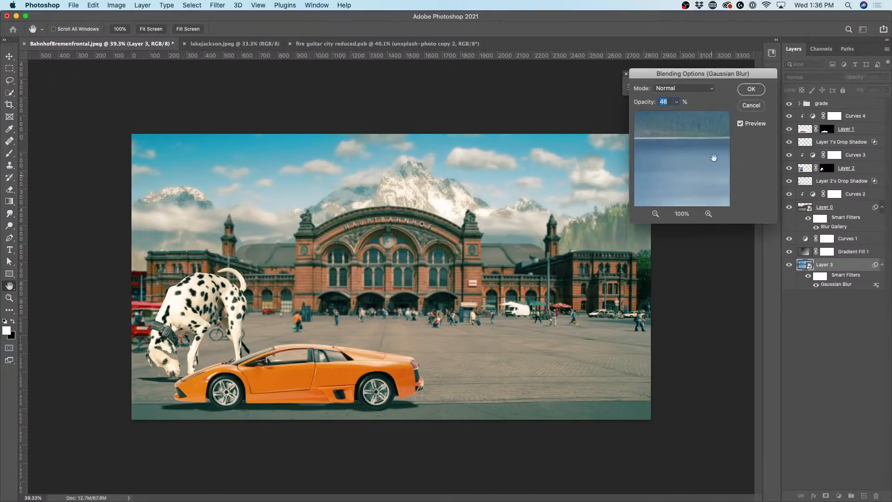
{"action": "left_click", "coordinate": [677, 103]}
{"action": "left_click_drag", "start_coordinate": [675, 113], "coordinate": [699, 113]}
{"action": "left_click", "coordinate": [757, 90]}
Step: Reduce the radius of Layer 3's Gaussian Blur smart filter to 4 pixels
{"action": "double_click", "coordinate": [830, 285]}
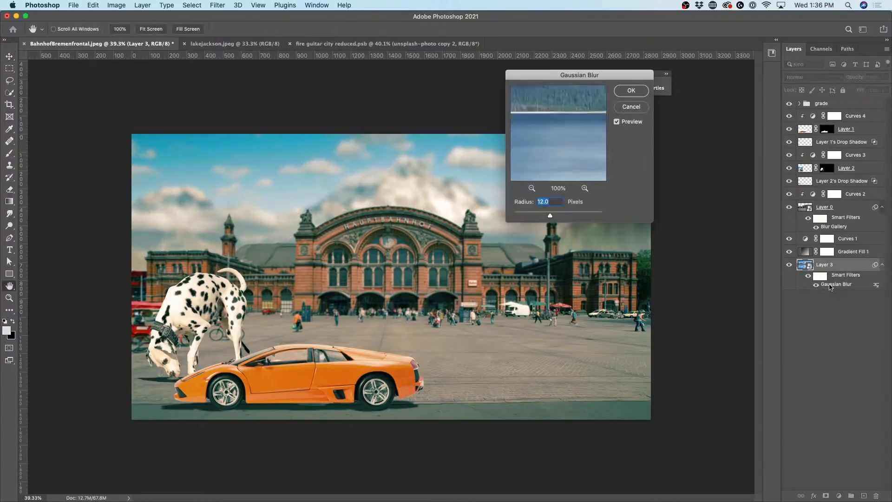
{"action": "left_click_drag", "start_coordinate": [550, 218], "coordinate": [530, 216]}
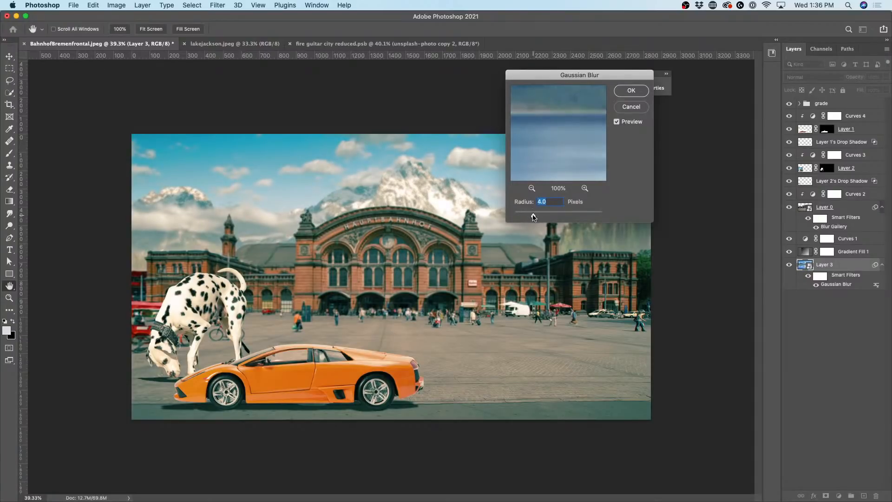
{"action": "left_click", "coordinate": [623, 92]}
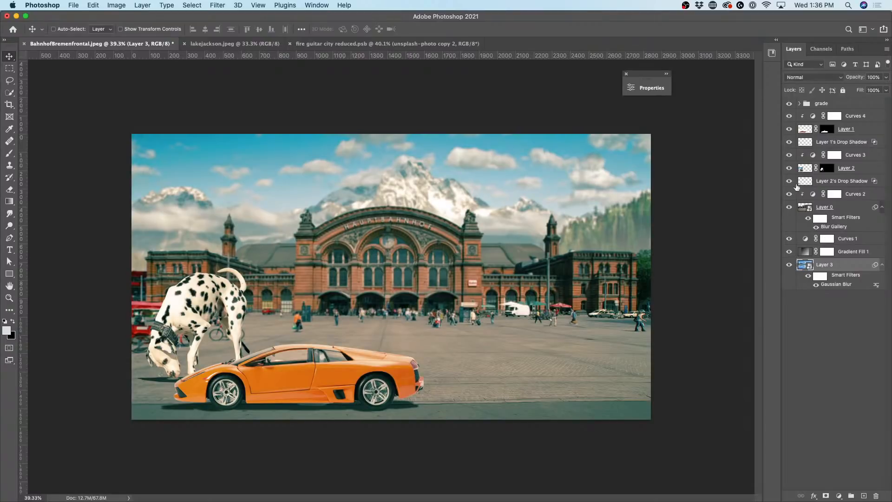
Step: Identify the dog's layer by toggling its visibility, and convert that layer, Layer 2, to a smart object
{"action": "left_click", "coordinate": [789, 169]}
{"action": "left_click", "coordinate": [789, 169]}
{"action": "left_click", "coordinate": [801, 168]}
{"action": "right_click", "coordinate": [847, 170]}
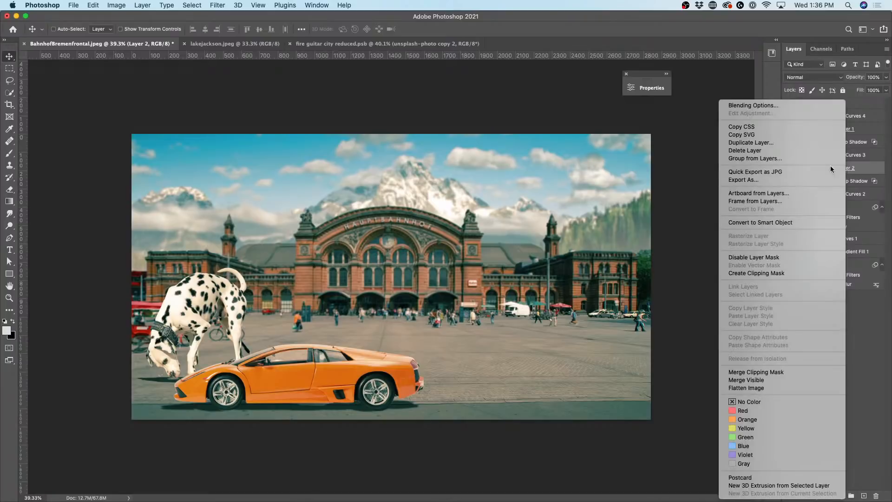
{"action": "left_click", "coordinate": [792, 222]}
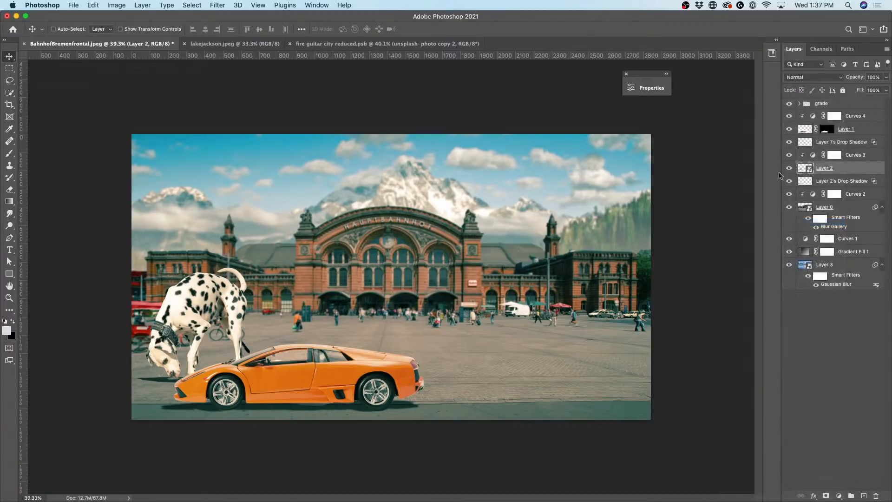
Step: Apply a Gaussian Blur with a 1.3 pixel radius to the dog on Layer 2
{"action": "left_click", "coordinate": [186, 5]}
{"action": "mouse_move", "coordinate": [218, 5]}
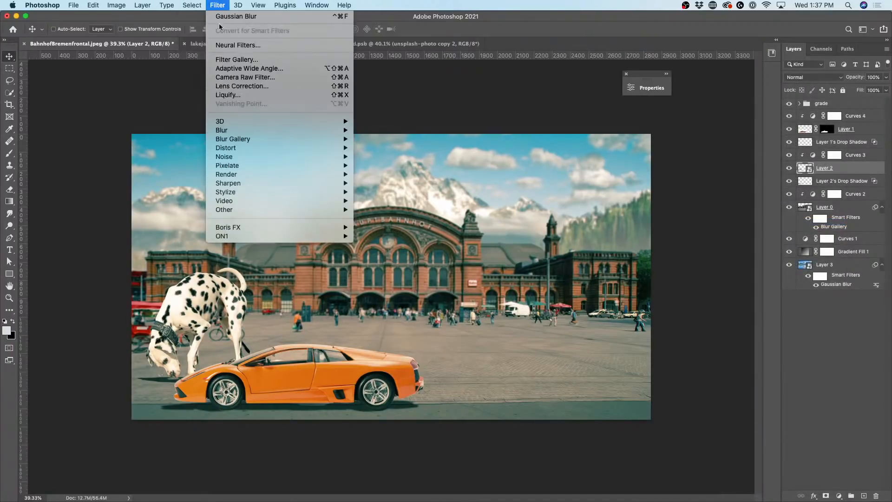
{"action": "mouse_move", "coordinate": [261, 132]}
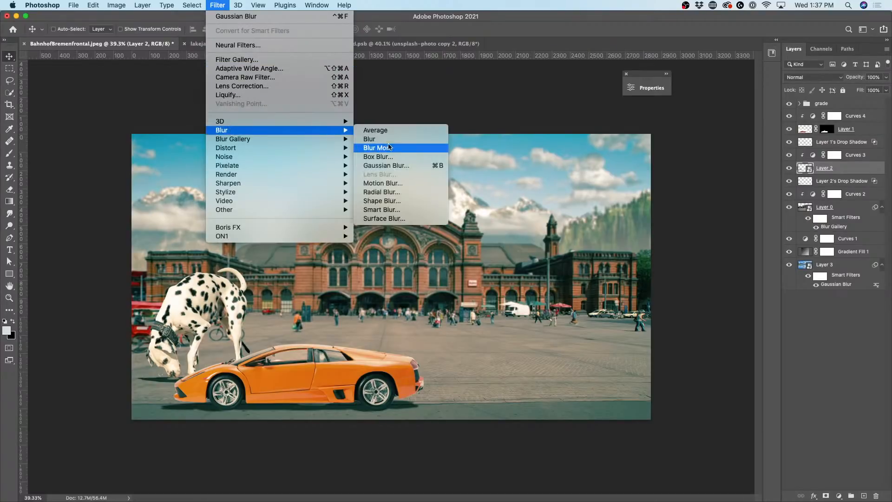
{"action": "left_click", "coordinate": [396, 166]}
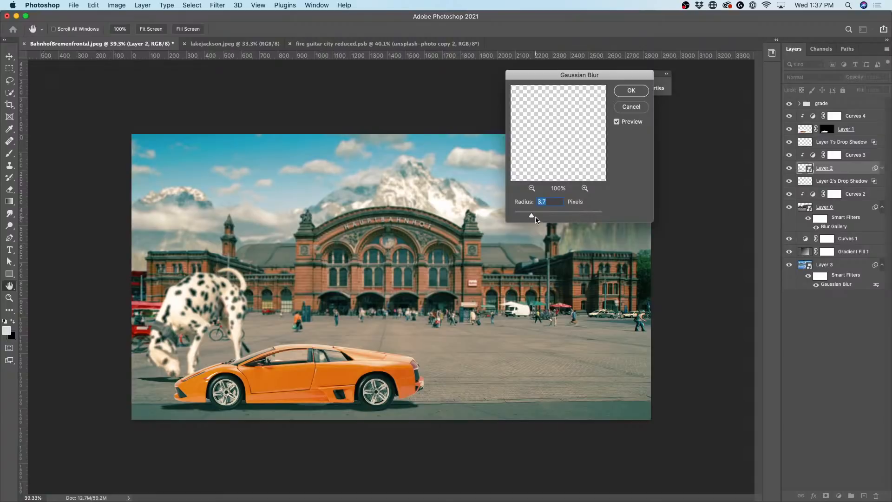
{"action": "left_click_drag", "start_coordinate": [536, 215], "coordinate": [521, 213]}
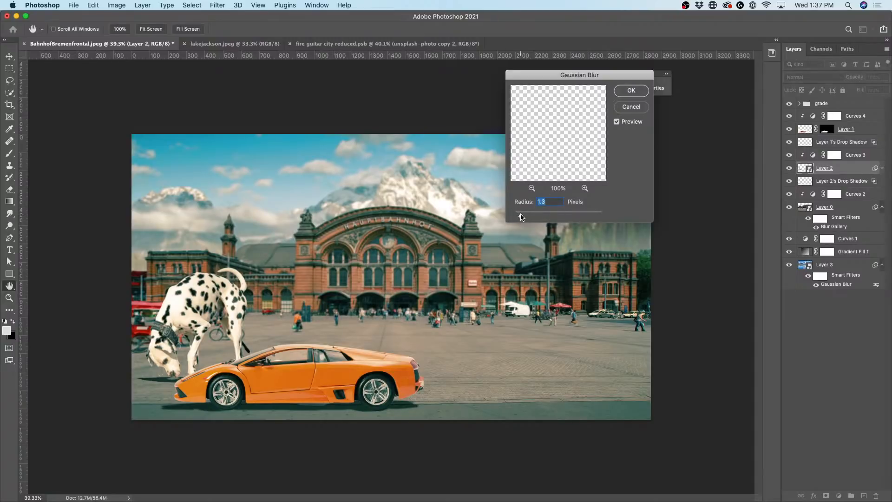
{"action": "left_click", "coordinate": [632, 90]}
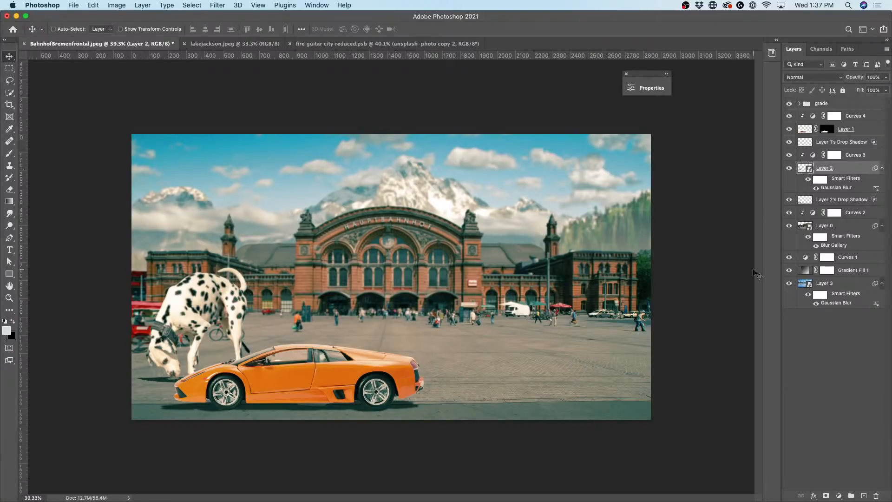
Step: Add a Hue/Saturation adjustment directly above Layer 3 and set its saturation to -28
{"action": "left_click", "coordinate": [802, 285]}
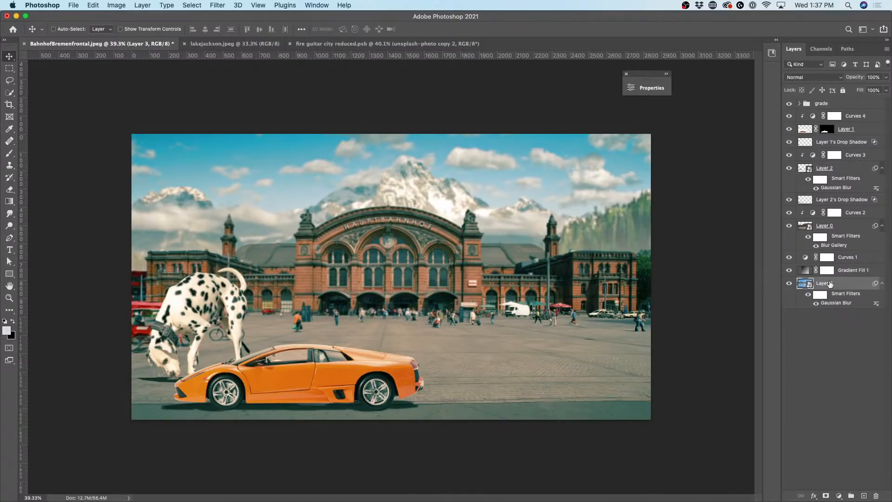
{"action": "left_click", "coordinate": [839, 496]}
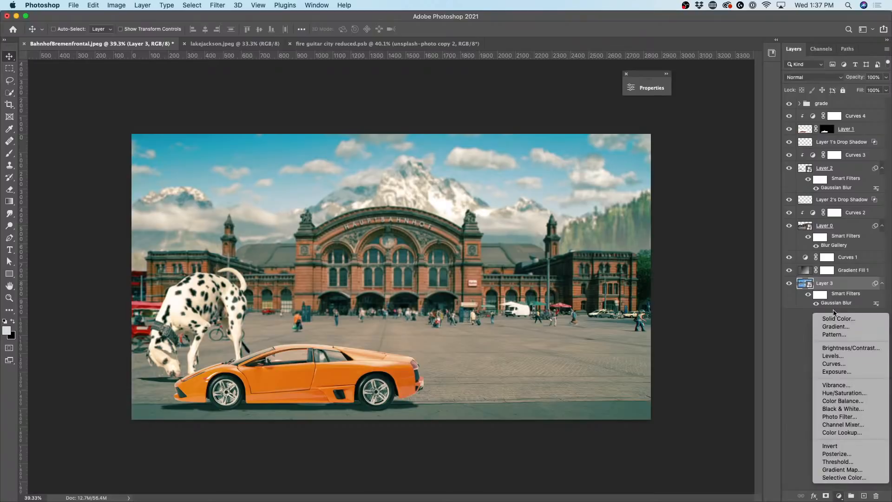
{"action": "left_click", "coordinate": [835, 394]}
{"action": "left_click_drag", "start_coordinate": [542, 84], "coordinate": [705, 123]}
{"action": "left_click_drag", "start_coordinate": [716, 205], "coordinate": [701, 210]}
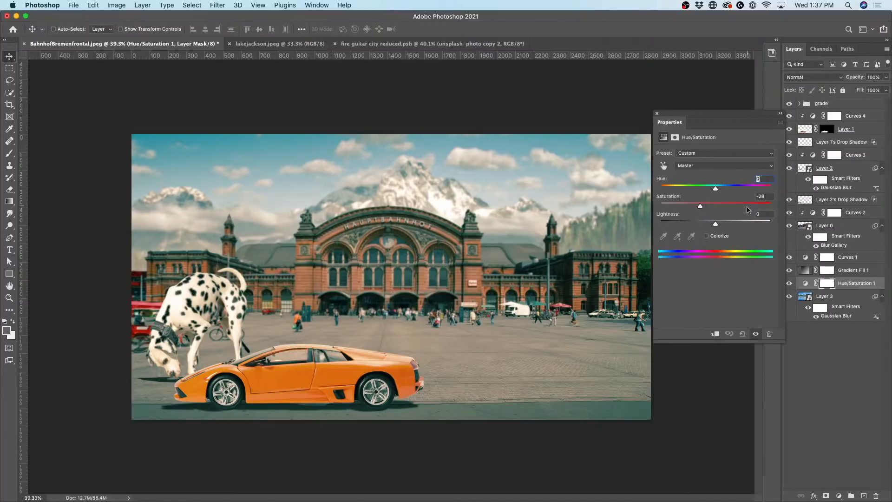
{"action": "left_click", "coordinate": [782, 115]}
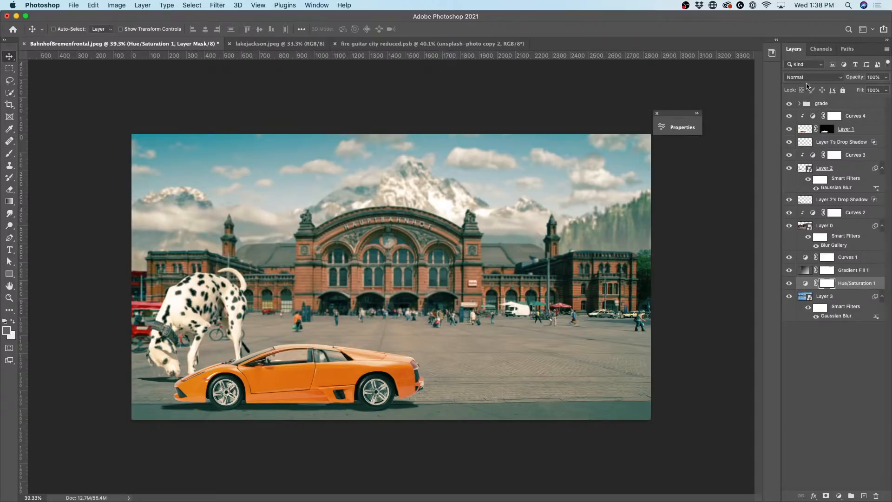
Step: Stamp all visible layers into a new merged layer above the grade group
{"action": "left_click", "coordinate": [823, 102]}
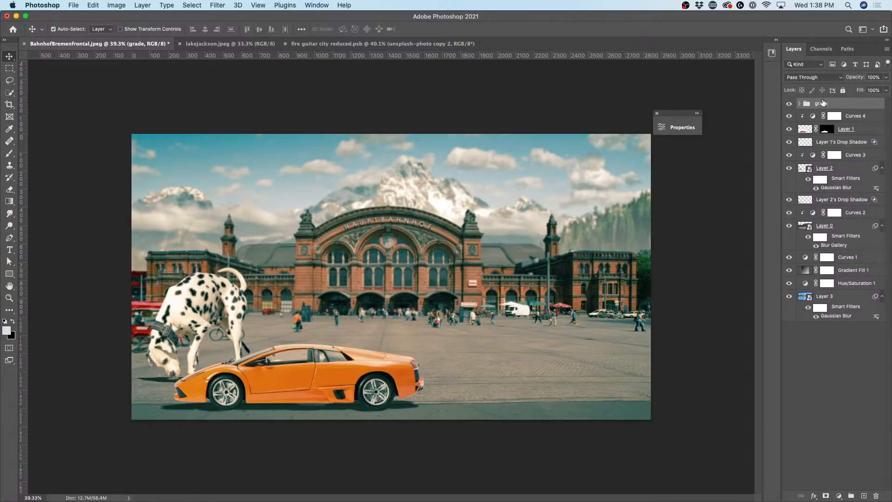
{"action": "key", "text": "super+alt+shift+e"}
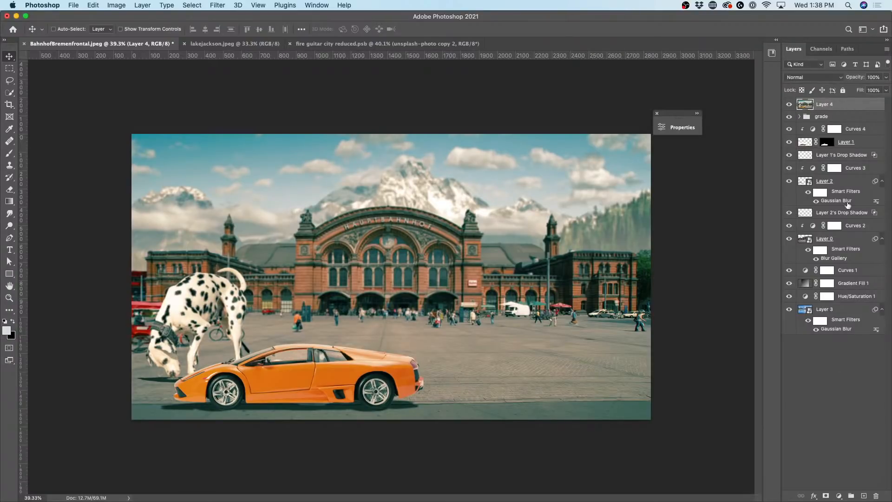
Step: Open the Camera Raw filter on the merged Layer 4
{"action": "left_click", "coordinate": [789, 105]}
{"action": "left_click", "coordinate": [216, 5]}
{"action": "left_click", "coordinate": [246, 78]}
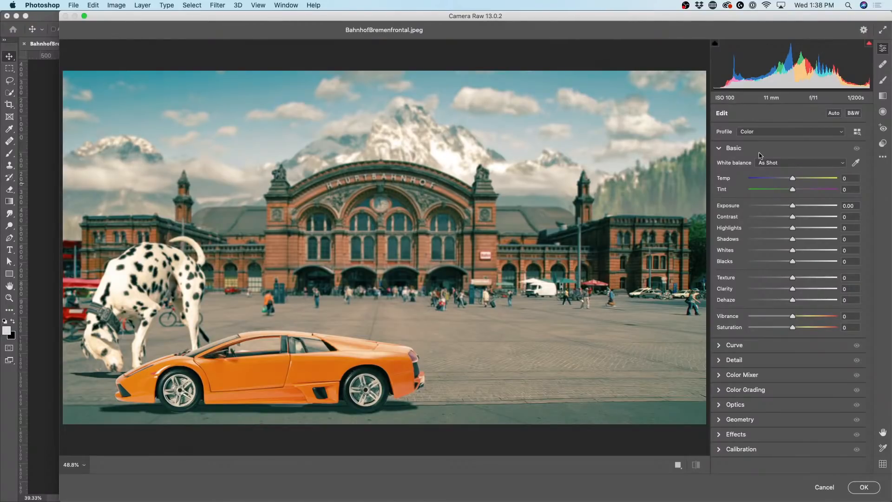
{"action": "mouse_move", "coordinate": [793, 180]}
{"action": "left_mouse_down"}
{"action": "mouse_move", "coordinate": [813, 179]}
{"action": "mouse_move", "coordinate": [772, 180]}
{"action": "mouse_move", "coordinate": [797, 178]}
{"action": "left_mouse_up"}
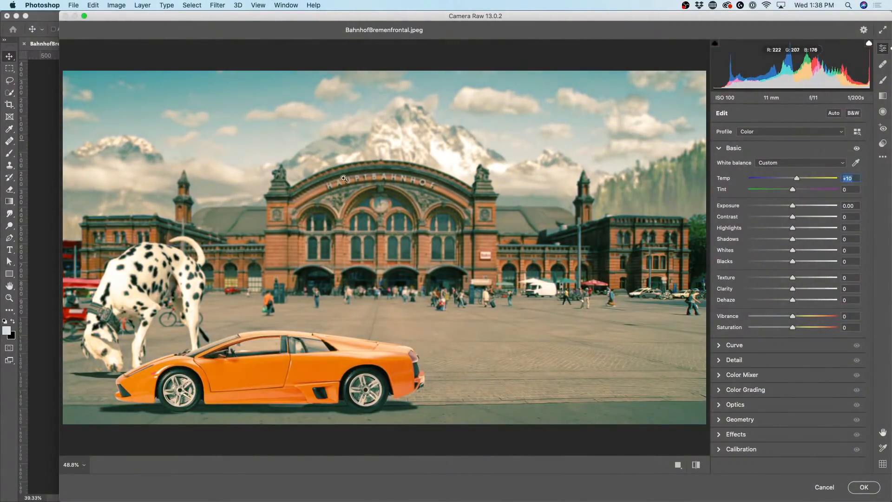
{"action": "left_click_drag", "start_coordinate": [793, 206], "coordinate": [770, 263]}
{"action": "mouse_move", "coordinate": [797, 208]}
{"action": "left_mouse_down"}
{"action": "mouse_move", "coordinate": [784, 207]}
{"action": "mouse_move", "coordinate": [793, 207]}
{"action": "left_mouse_up"}
{"action": "double_click", "coordinate": [798, 179]}
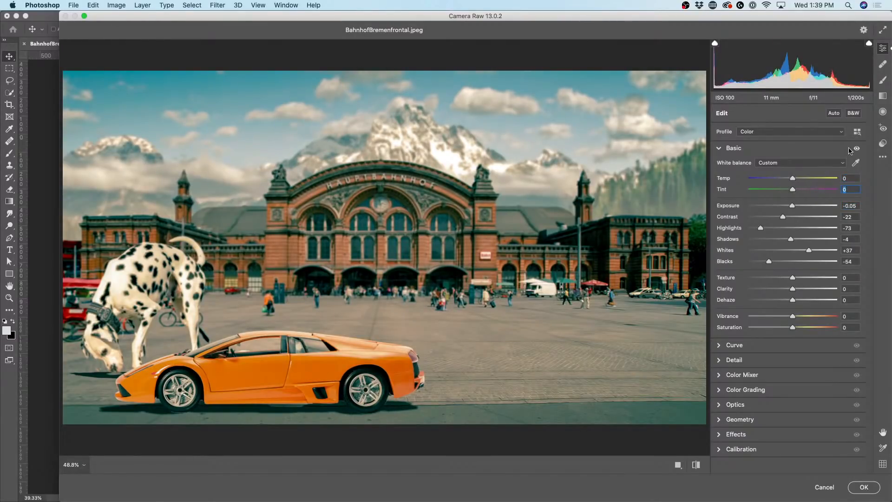
{"action": "key", "text": "alt"}
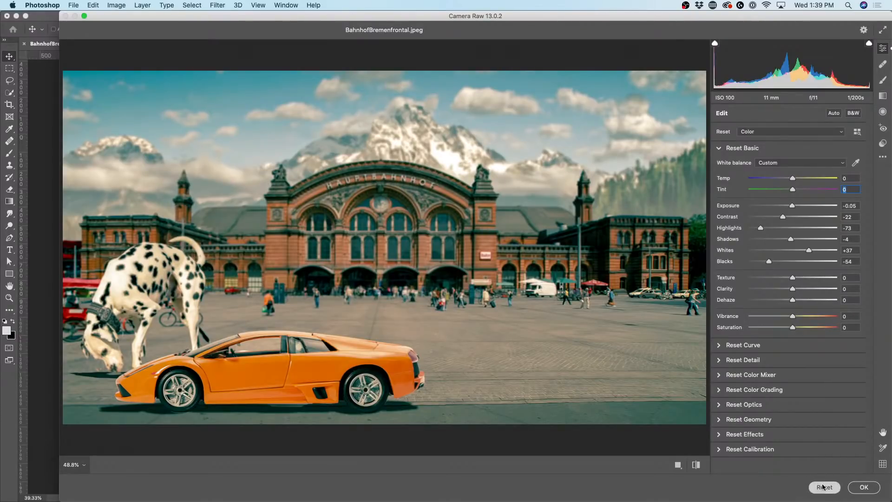
{"action": "left_click", "coordinate": [823, 487], "text": "alt"}
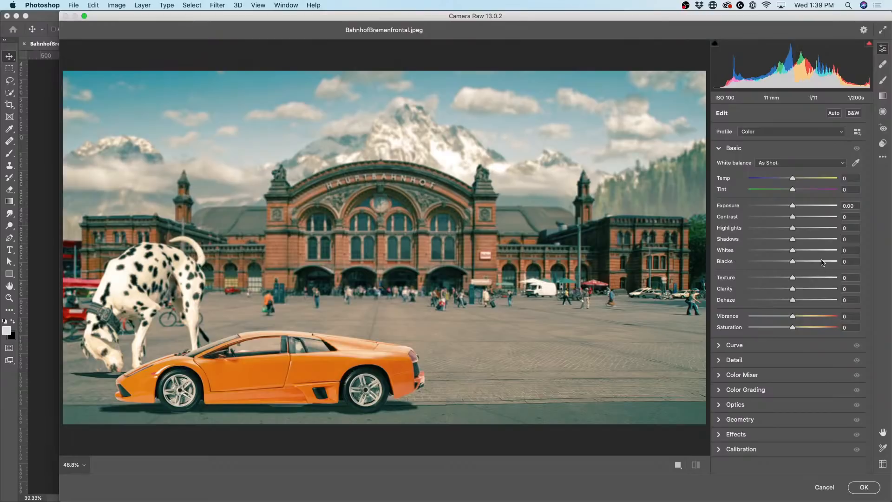
Step: Set highlights to -52, shadows +17, texture +7, clarity +11, temperature -9, tint +3, vibrance +30 and saturation -9
{"action": "mouse_move", "coordinate": [794, 229]}
{"action": "left_mouse_down"}
{"action": "mouse_move", "coordinate": [772, 230]}
{"action": "mouse_move", "coordinate": [803, 241]}
{"action": "left_mouse_up"}
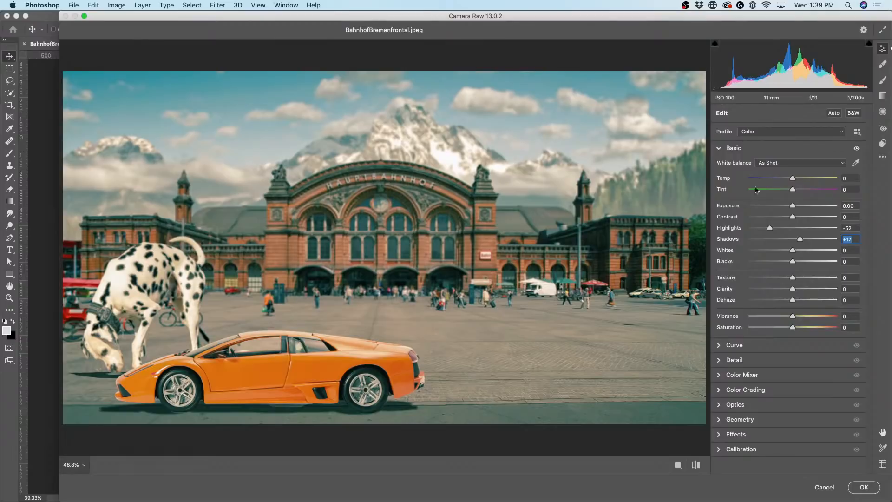
{"action": "left_click_drag", "start_coordinate": [794, 278], "coordinate": [786, 329]}
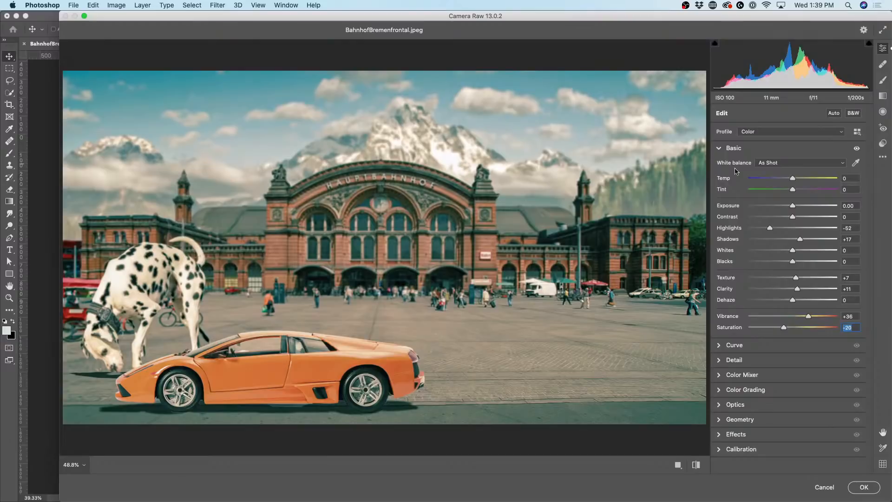
{"action": "left_click_drag", "start_coordinate": [794, 178], "coordinate": [794, 190]}
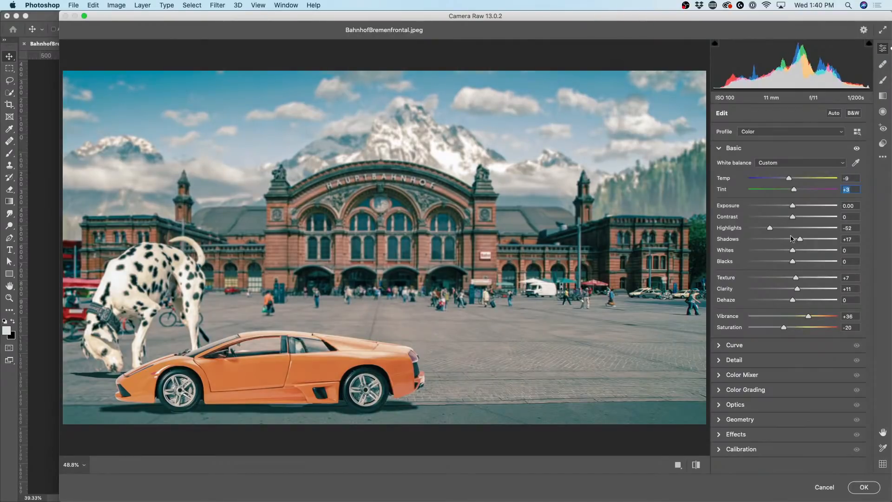
{"action": "left_click_drag", "start_coordinate": [808, 318], "coordinate": [789, 330]}
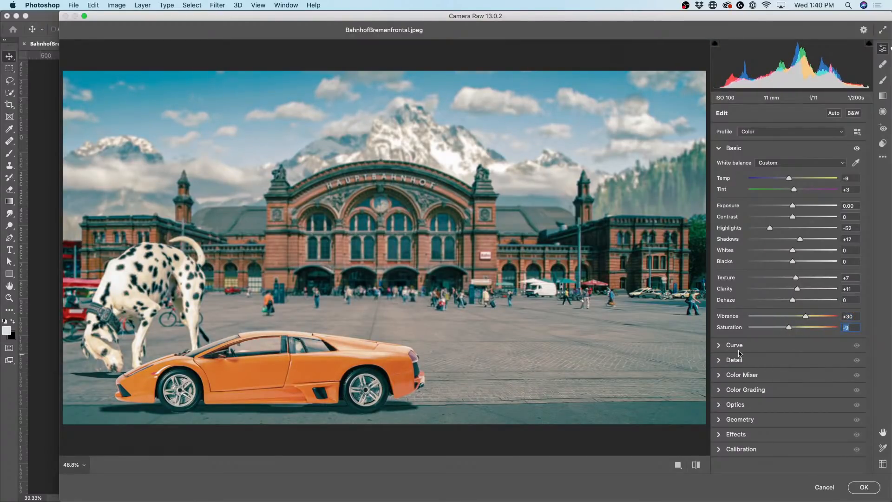
Step: Add point curve points at input 110, output 103 and input 192, output 198, apply the filter, and compare Layer 4 on and off
{"action": "left_click", "coordinate": [723, 345]}
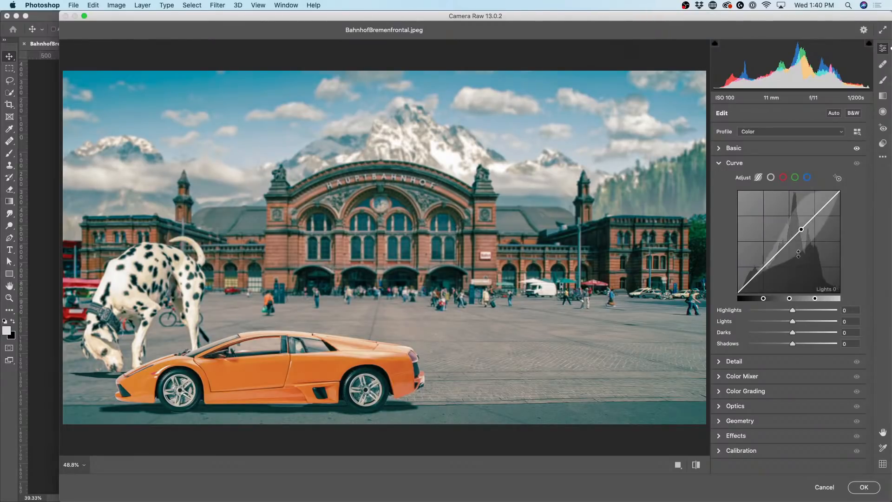
{"action": "left_click", "coordinate": [771, 177]}
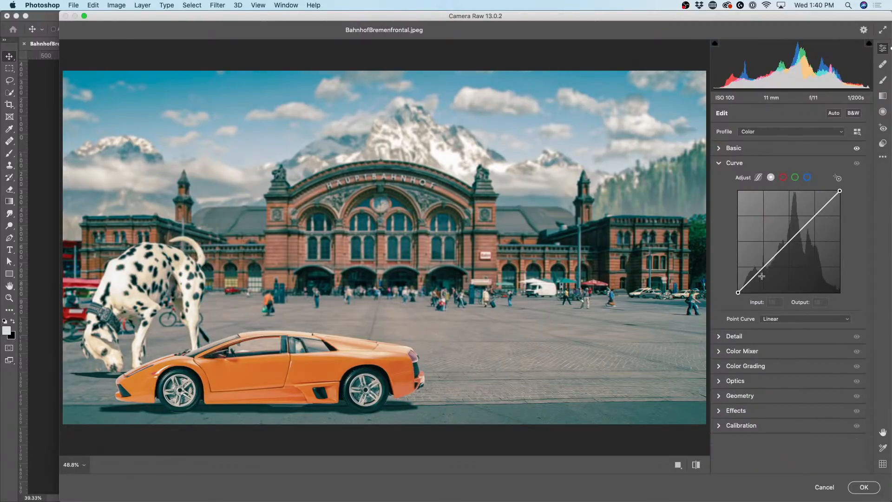
{"action": "left_click_drag", "start_coordinate": [765, 270], "coordinate": [781, 252]}
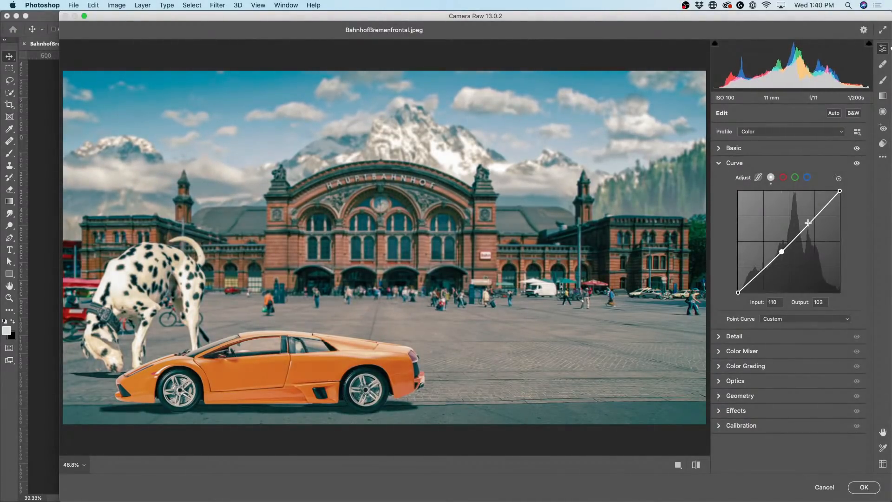
{"action": "left_click_drag", "start_coordinate": [819, 212], "coordinate": [815, 212]}
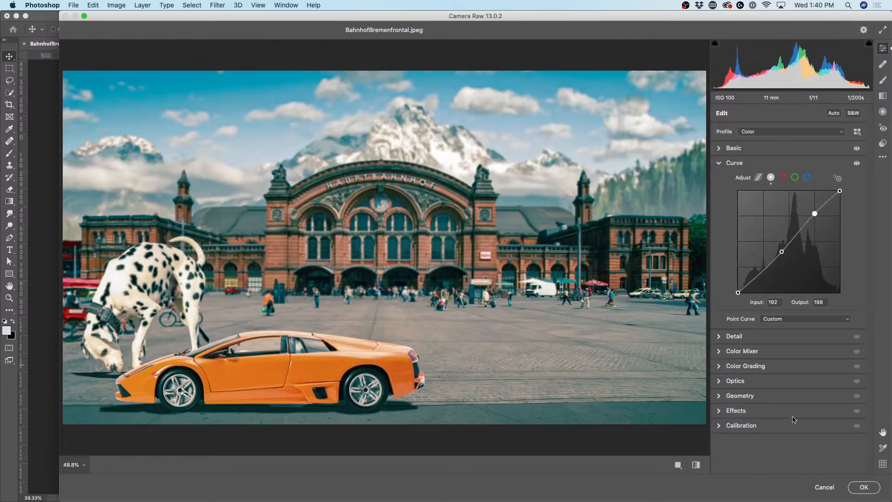
{"action": "left_click", "coordinate": [863, 487]}
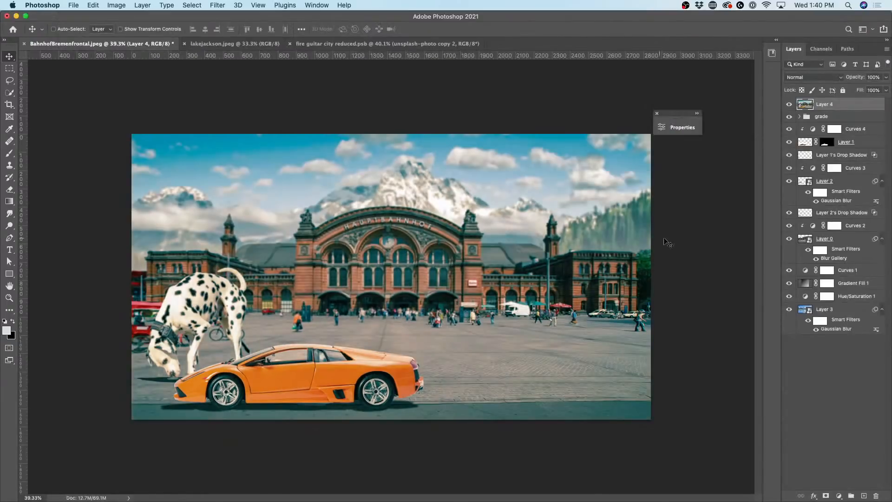
{"action": "left_click", "coordinate": [791, 104]}
{"action": "left_click", "coordinate": [791, 104]}
Step: Switch to the fire guitar city document and hide the amp, haze, stars, rooftop and adjustment layers above unsplash-photo copy 2
{"action": "left_click", "coordinate": [359, 44]}
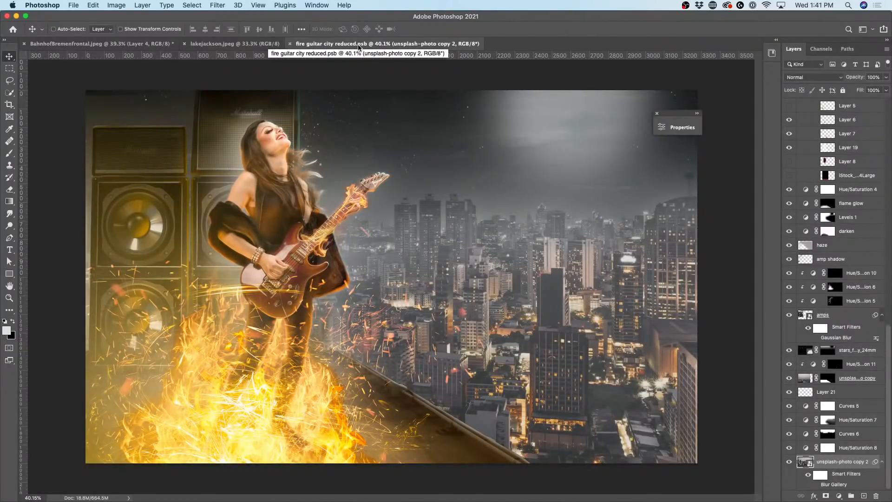
{"action": "left_click_drag", "start_coordinate": [789, 119], "coordinate": [791, 148]}
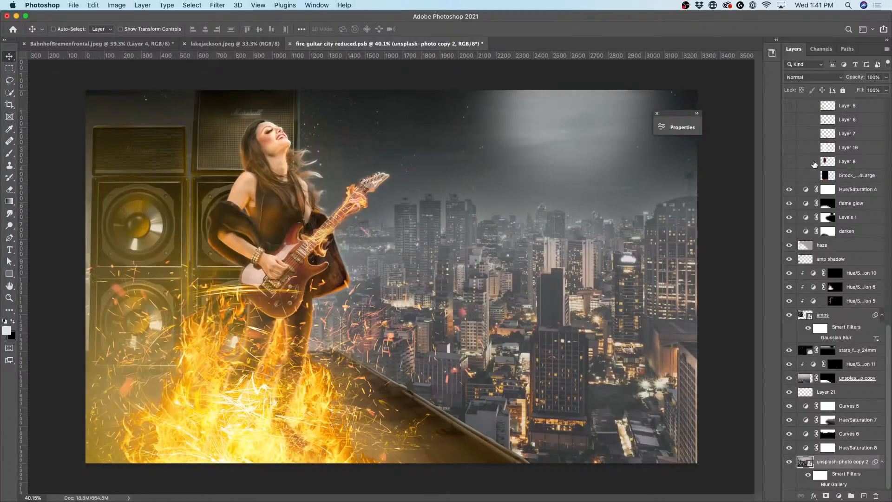
{"action": "left_click_drag", "start_coordinate": [789, 190], "coordinate": [790, 259]}
{"action": "left_click_drag", "start_coordinate": [793, 318], "coordinate": [789, 269]}
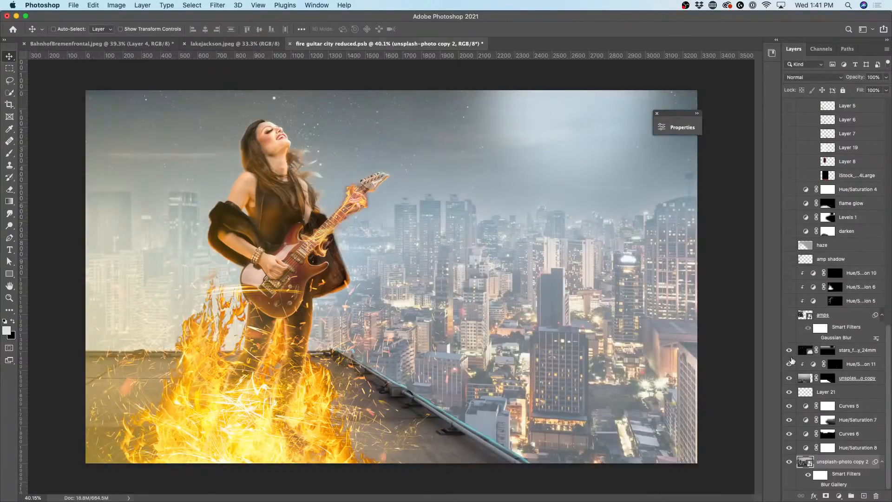
{"action": "left_click_drag", "start_coordinate": [792, 352], "coordinate": [789, 450]}
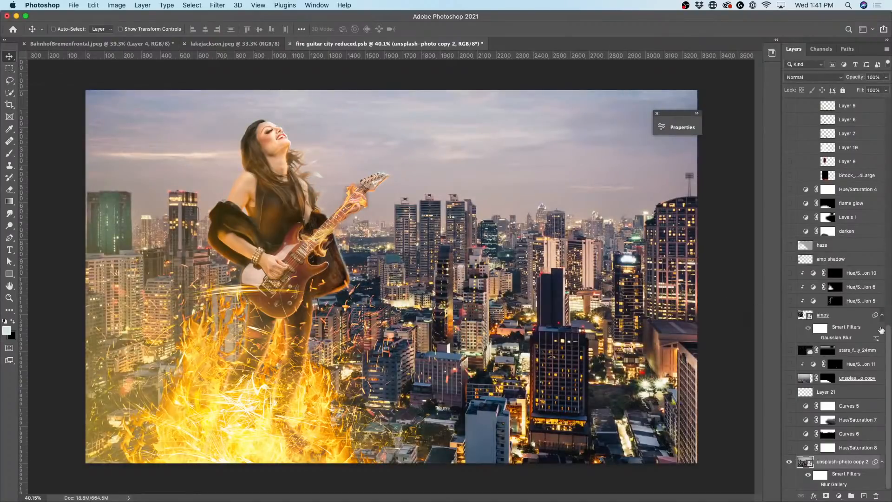
Step: Hide the remaining flame, woman, model and fire spark layers so only the city photo shows
{"action": "scroll", "coordinate": [823, 295], "scroll_direction": "up", "scroll_amount": 5}
{"action": "scroll", "coordinate": [823, 291], "scroll_direction": "up", "scroll_amount": 1}
{"action": "left_click_drag", "start_coordinate": [792, 341], "coordinate": [790, 109]}
{"action": "scroll", "coordinate": [790, 109], "scroll_direction": "up", "scroll_amount": 3}
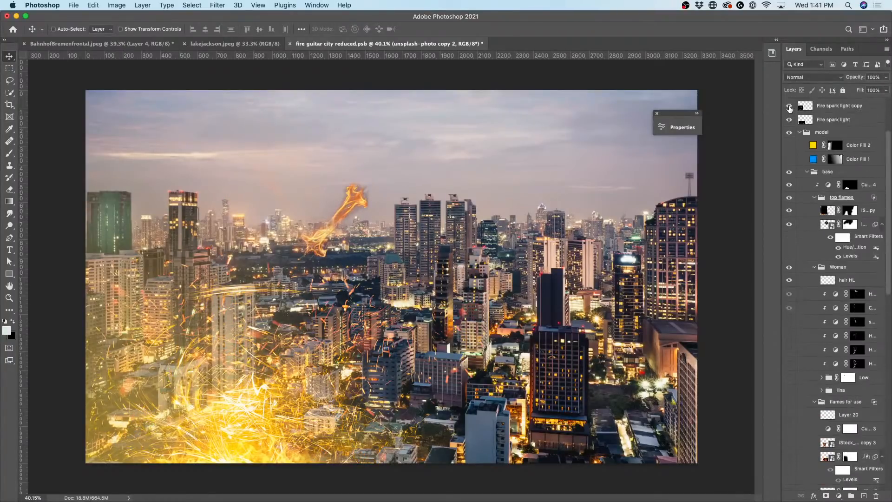
{"action": "left_click_drag", "start_coordinate": [789, 314], "coordinate": [789, 97]}
{"action": "scroll", "coordinate": [793, 130], "scroll_direction": "up", "scroll_amount": 3}
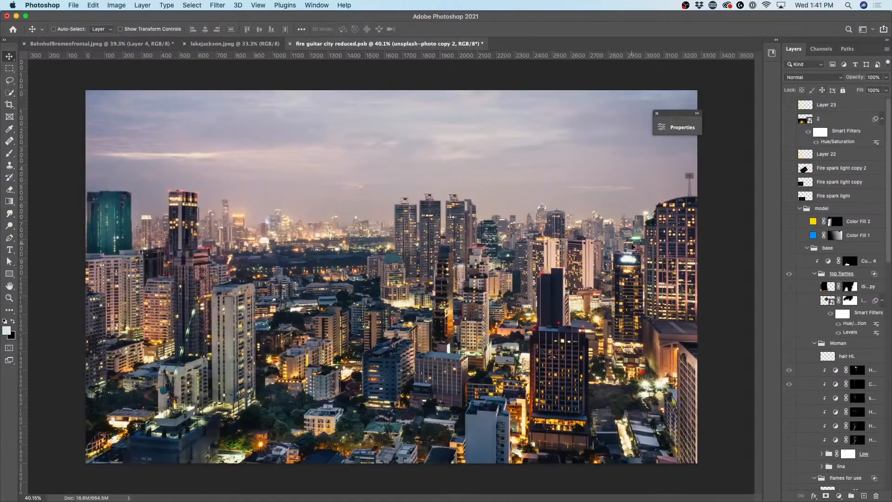
Step: Show the rooftop photo layer above the city and disable its layer mask
{"action": "scroll", "coordinate": [836, 209], "scroll_direction": "down", "scroll_amount": 3}
{"action": "scroll", "coordinate": [847, 220], "scroll_direction": "down", "scroll_amount": 15}
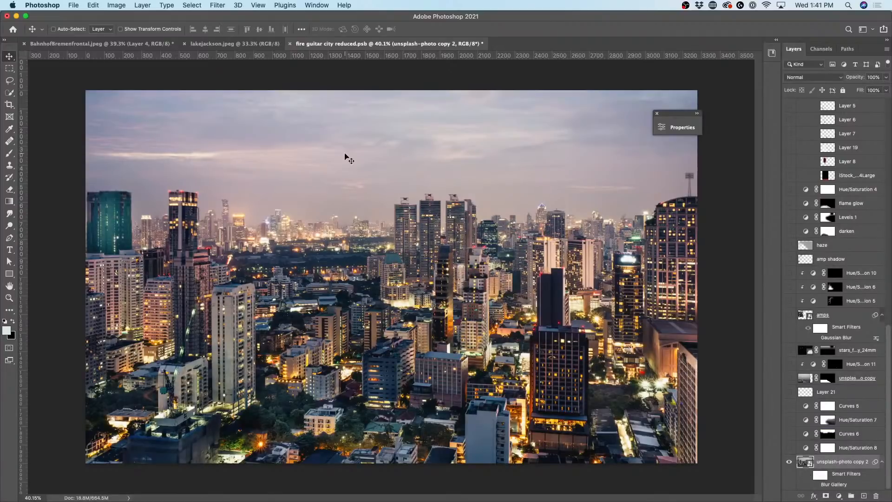
{"action": "left_click", "coordinate": [788, 379]}
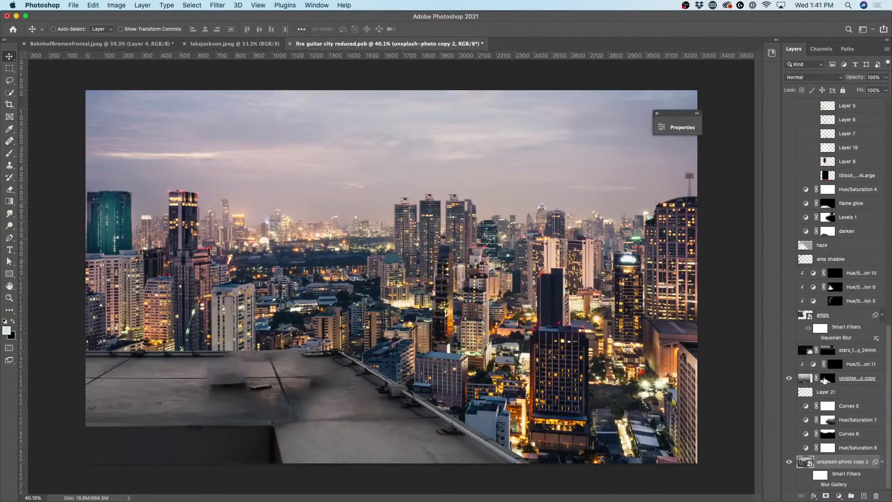
{"action": "left_click", "coordinate": [828, 379], "text": "shift"}
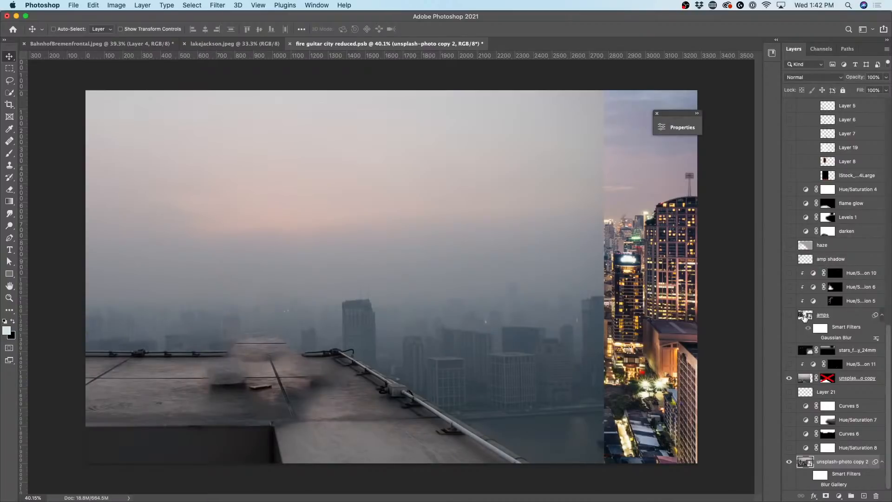
Step: Make the model group and its nested base group visible, with the base group expanded
{"action": "scroll", "coordinate": [815, 305], "scroll_direction": "up", "scroll_amount": 5}
{"action": "scroll", "coordinate": [814, 303], "scroll_direction": "up", "scroll_amount": 10}
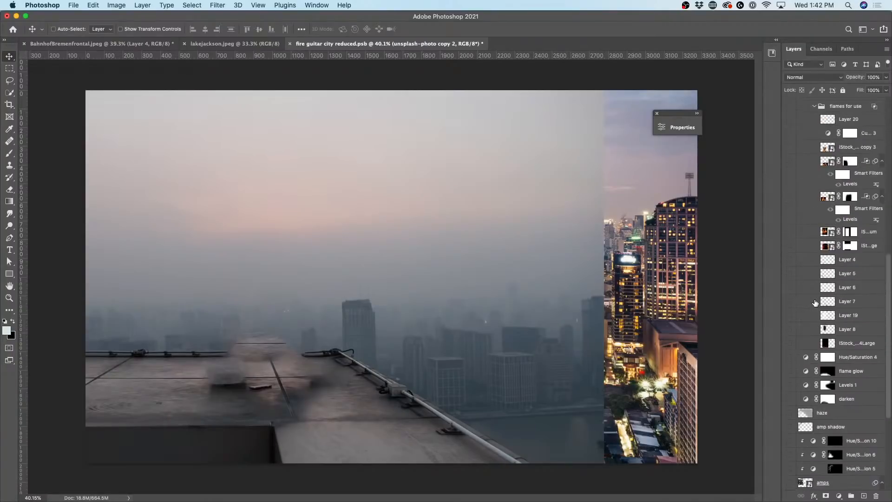
{"action": "scroll", "coordinate": [816, 303], "scroll_direction": "up", "scroll_amount": 6}
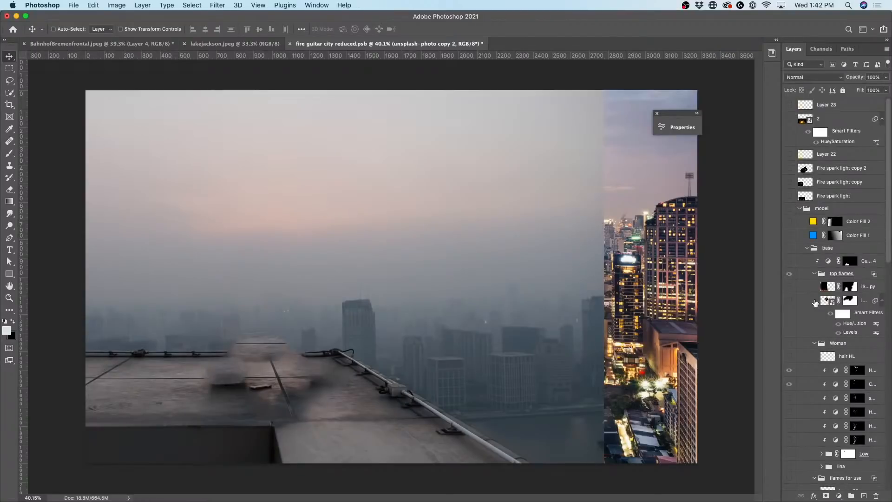
{"action": "scroll", "coordinate": [844, 219], "scroll_direction": "down", "scroll_amount": 1}
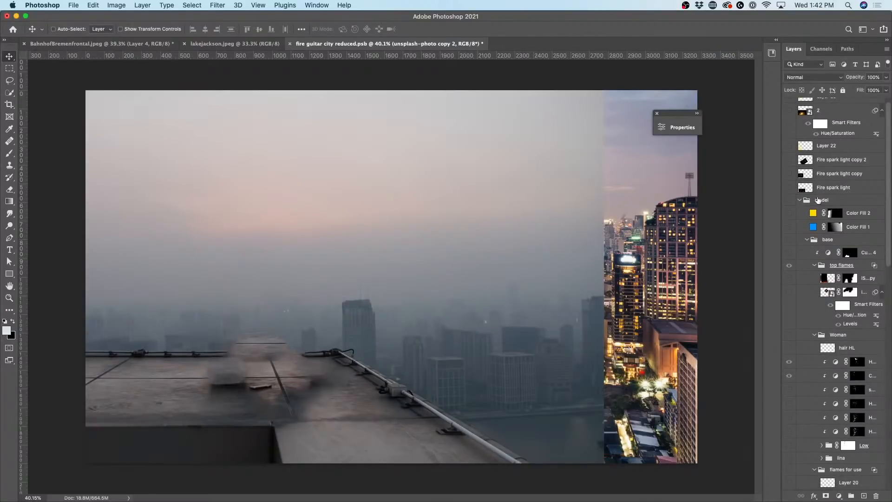
{"action": "left_click", "coordinate": [807, 239]}
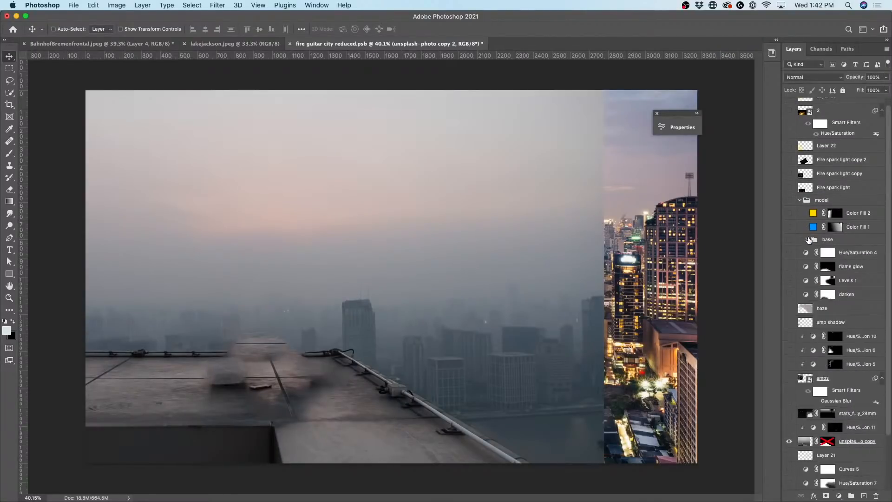
{"action": "scroll", "coordinate": [860, 298], "scroll_direction": "down", "scroll_amount": 1}
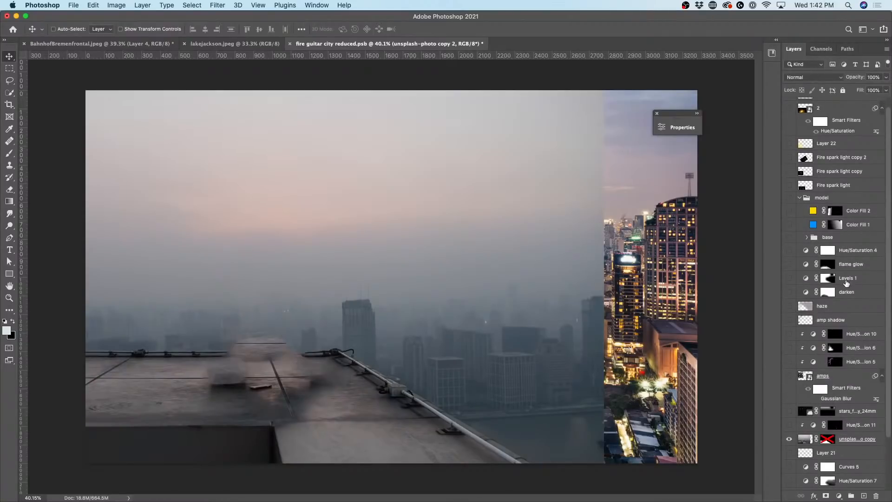
{"action": "scroll", "coordinate": [847, 282], "scroll_direction": "down", "scroll_amount": 5}
{"action": "scroll", "coordinate": [847, 281], "scroll_direction": "down", "scroll_amount": 1}
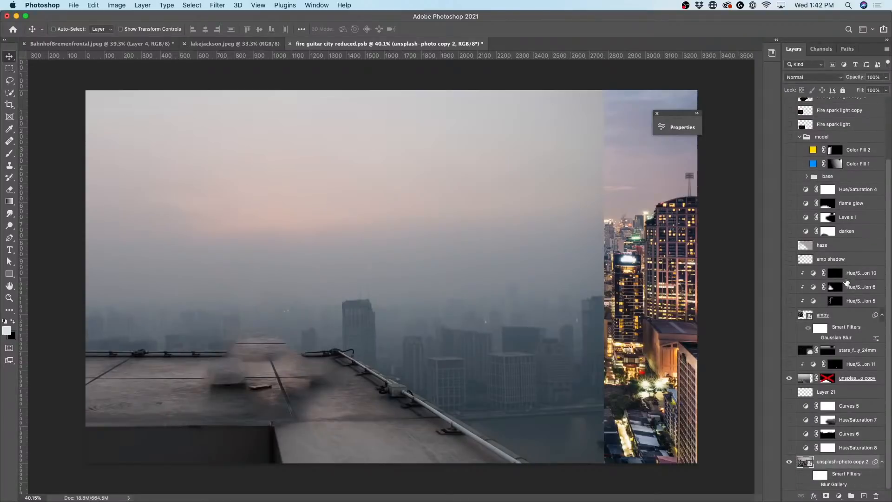
{"action": "scroll", "coordinate": [846, 282], "scroll_direction": "up", "scroll_amount": 6}
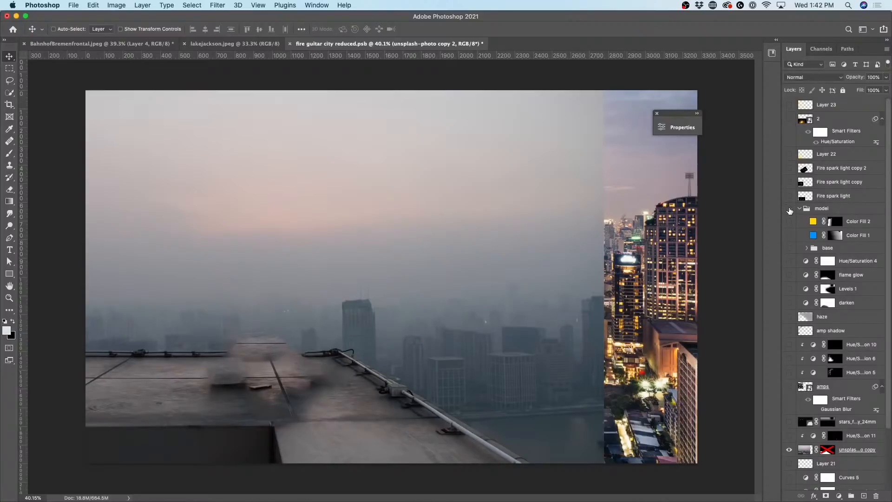
{"action": "left_click_drag", "start_coordinate": [790, 211], "coordinate": [791, 307]}
{"action": "left_click", "coordinate": [788, 249]}
{"action": "left_click", "coordinate": [806, 250]}
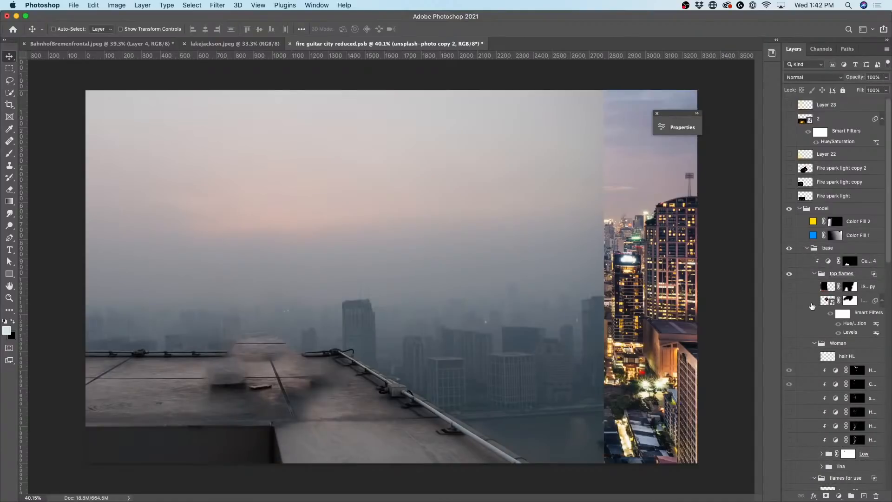
Step: Look through the layer stack and the model group for the layers that hold the guitarist
{"action": "scroll", "coordinate": [813, 305], "scroll_direction": "down", "scroll_amount": 8}
{"action": "scroll", "coordinate": [814, 301], "scroll_direction": "down", "scroll_amount": 7}
{"action": "scroll", "coordinate": [814, 301], "scroll_direction": "down", "scroll_amount": 7}
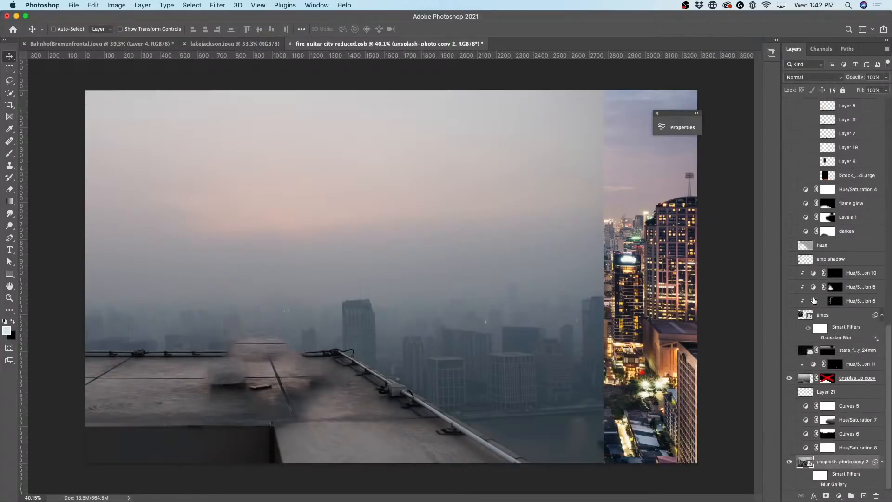
{"action": "scroll", "coordinate": [814, 300], "scroll_direction": "up", "scroll_amount": 20}
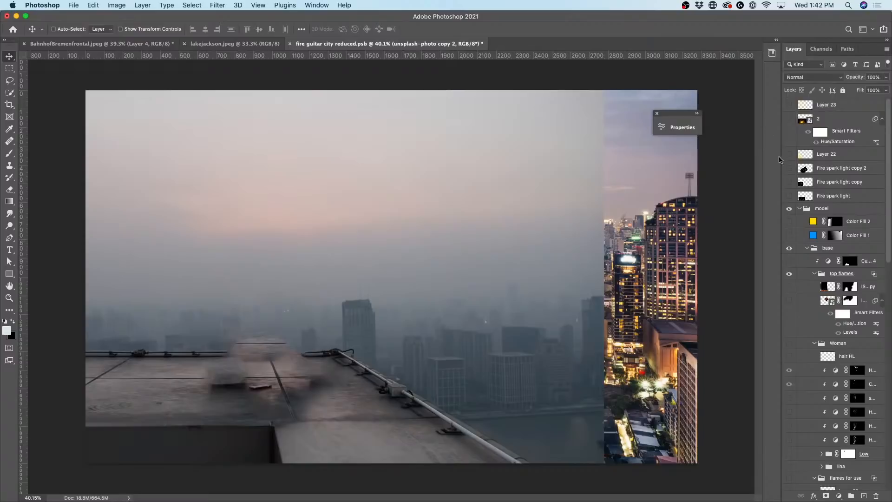
{"action": "left_click", "coordinate": [800, 209]}
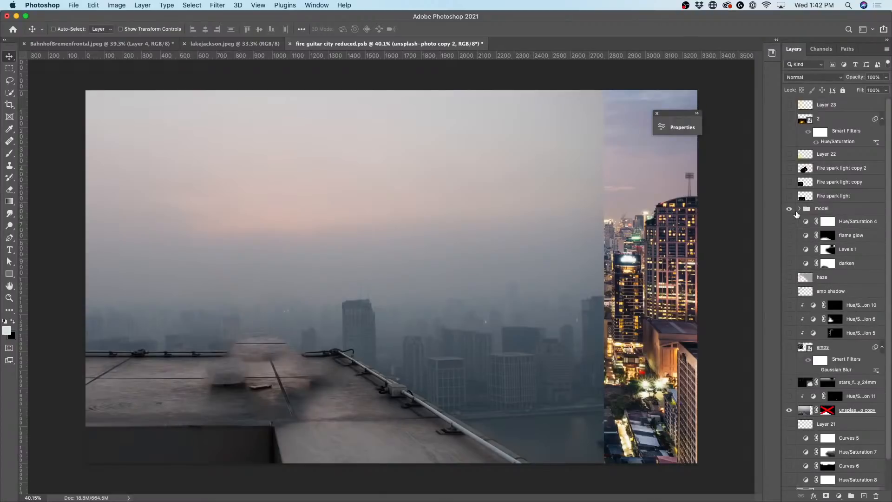
{"action": "left_click", "coordinate": [799, 209]}
{"action": "scroll", "coordinate": [804, 219], "scroll_direction": "down", "scroll_amount": 3}
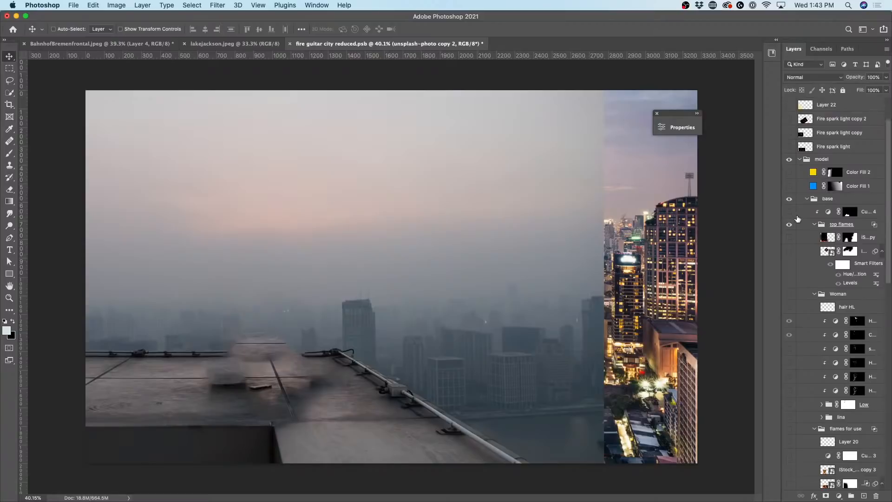
{"action": "left_click", "coordinate": [789, 239]}
{"action": "left_click", "coordinate": [789, 239]}
{"action": "scroll", "coordinate": [798, 257], "scroll_direction": "down", "scroll_amount": 2}
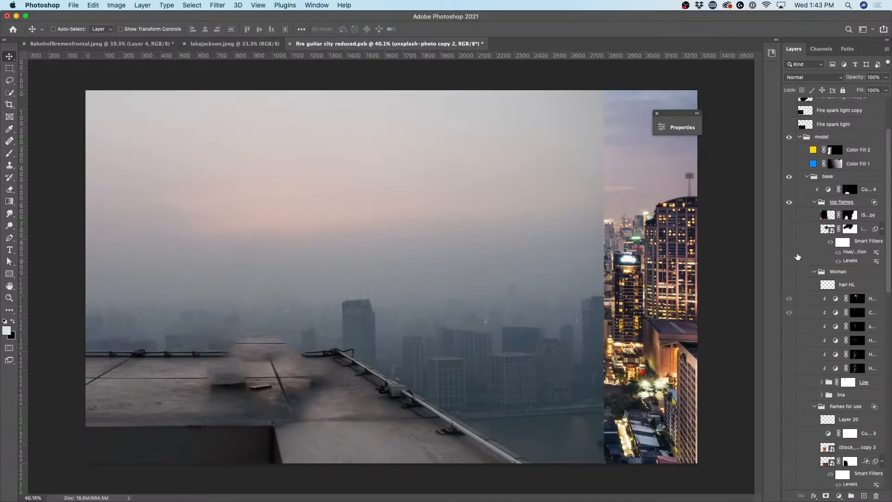
Step: Make the Woman group and its nested Low group visible, and expand the Low group
{"action": "scroll", "coordinate": [798, 257], "scroll_direction": "down", "scroll_amount": 1}
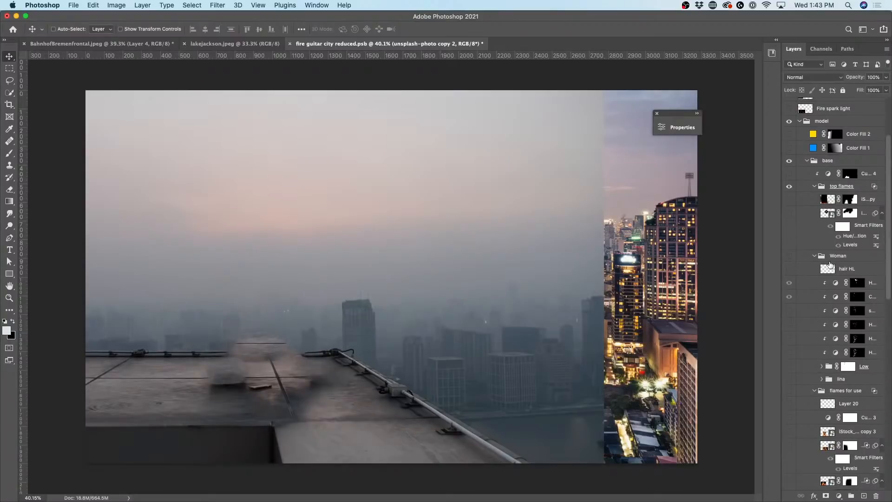
{"action": "scroll", "coordinate": [826, 258], "scroll_direction": "down", "scroll_amount": 1}
{"action": "scroll", "coordinate": [829, 296], "scroll_direction": "down", "scroll_amount": 4}
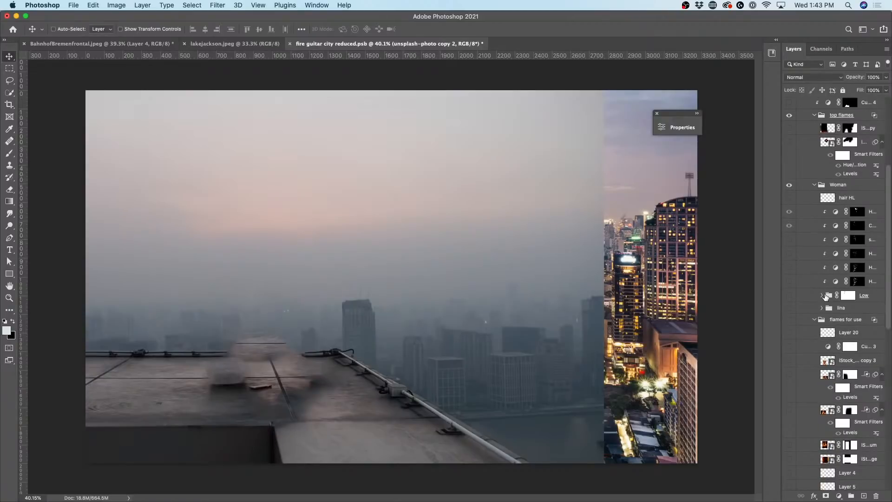
{"action": "left_click", "coordinate": [789, 308]}
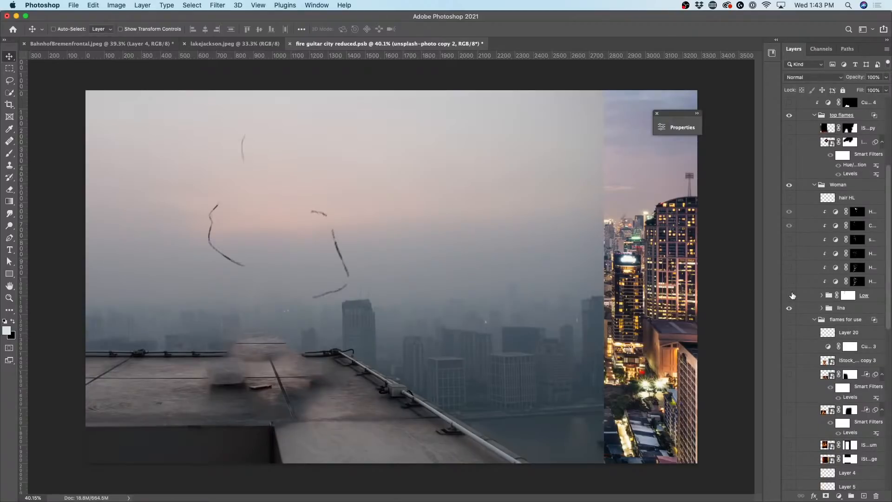
{"action": "left_click", "coordinate": [790, 295]}
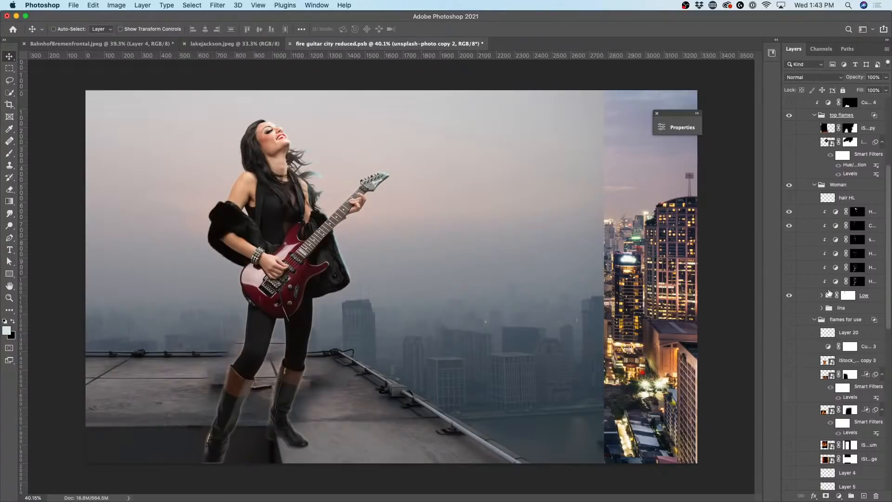
{"action": "left_click", "coordinate": [822, 297]}
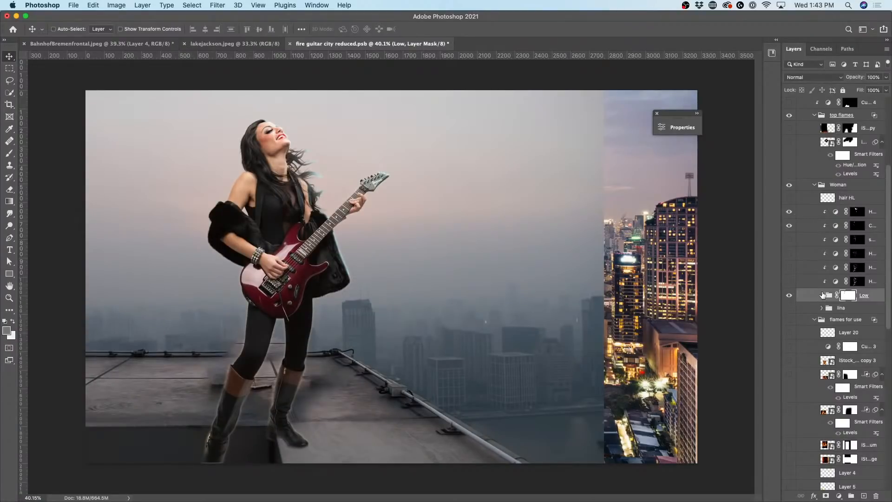
{"action": "left_click", "coordinate": [821, 296]}
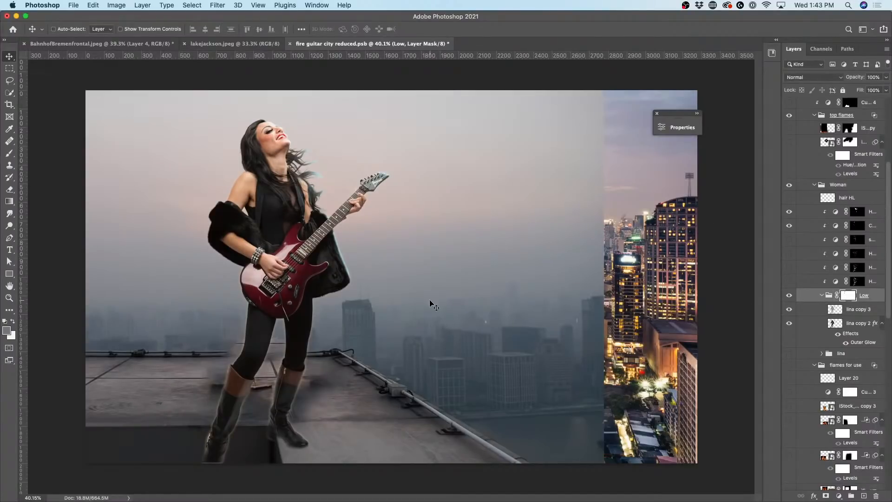
Step: Re-enable the rooftop layer's mask and turn on the Blur Gallery smart filter of unsplash-photo copy 2
{"action": "scroll", "coordinate": [792, 343], "scroll_direction": "down", "scroll_amount": 15}
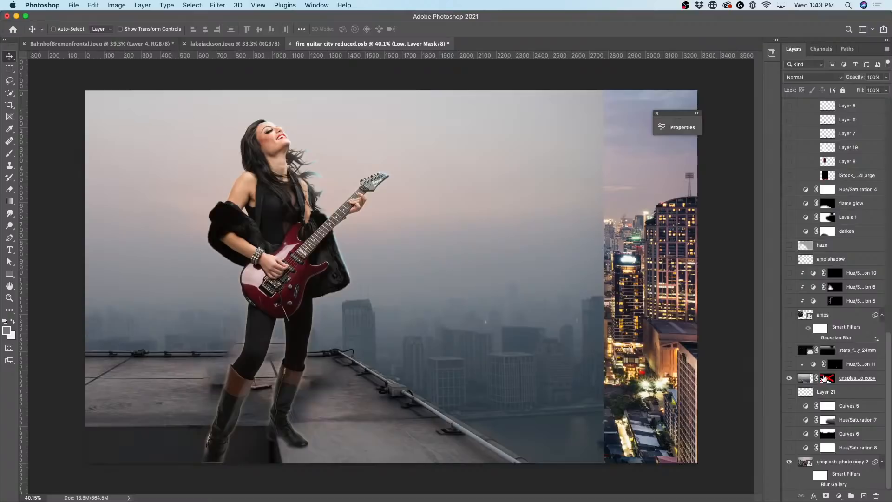
{"action": "left_click", "coordinate": [827, 378], "text": "shift"}
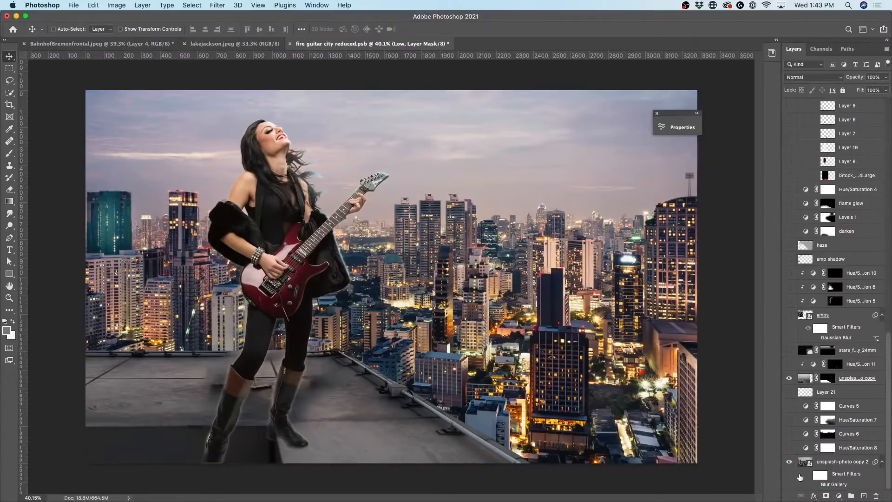
{"action": "left_click", "coordinate": [819, 459]}
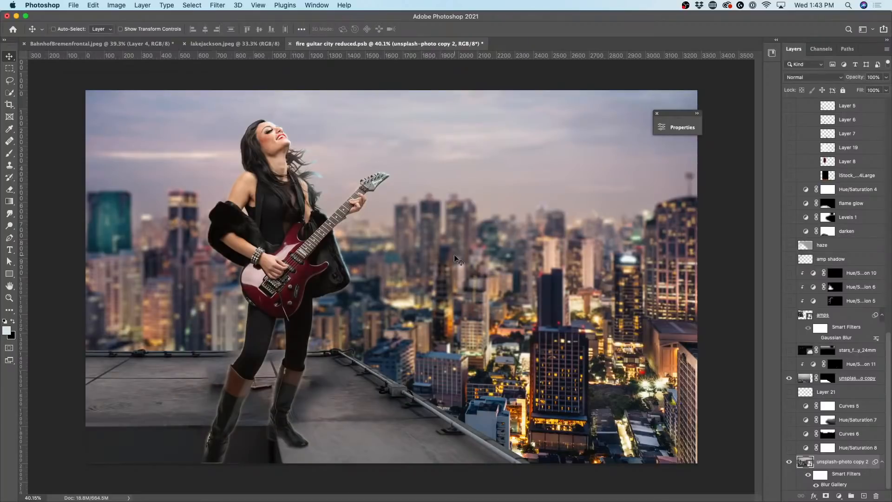
Step: Show the four Curves and Hue/Saturation adjustments above the city photo, plus Layer 21, Hue/Saturation 11 and the stars layer
{"action": "left_click", "coordinate": [790, 406]}
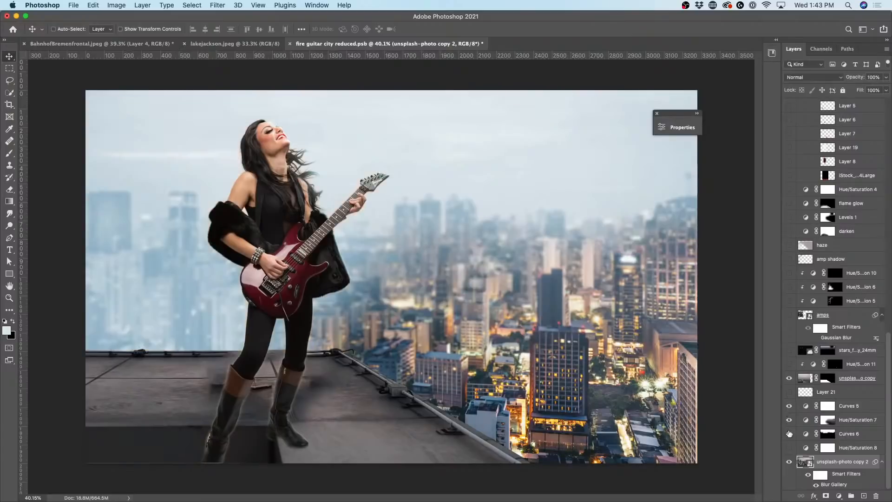
{"action": "left_click", "coordinate": [789, 448]}
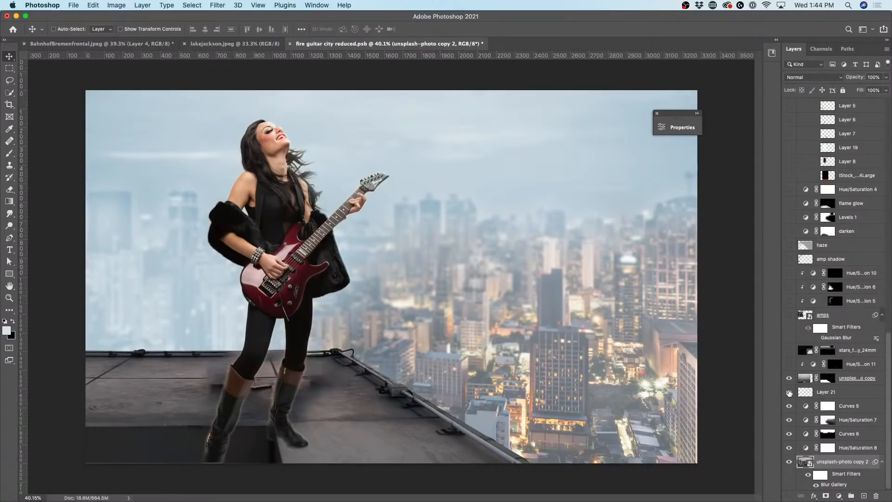
{"action": "left_click", "coordinate": [790, 351]}
{"action": "left_click", "coordinate": [790, 351]}
{"action": "left_click", "coordinate": [791, 351]}
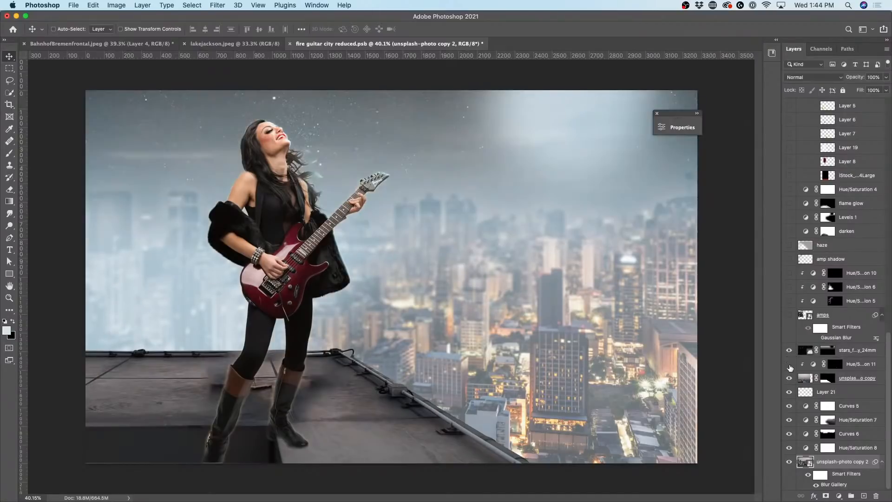
{"action": "left_click", "coordinate": [789, 366]}
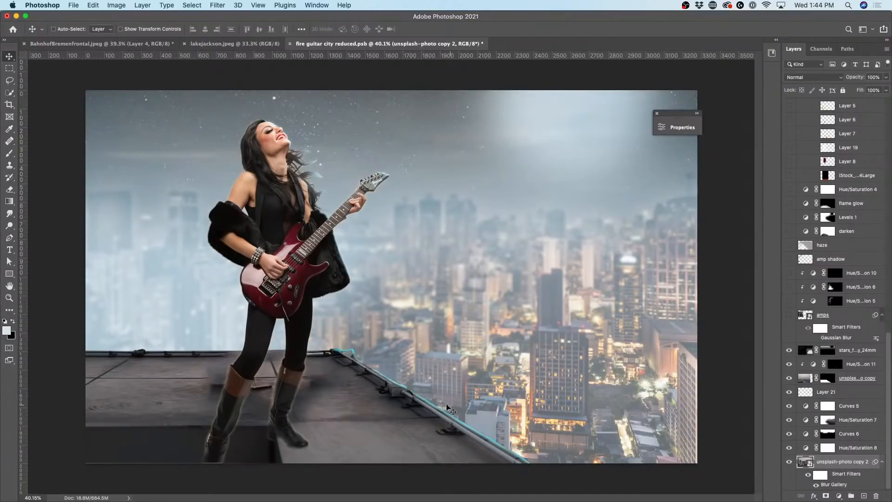
Step: Show the amps layer and open the contents of its smart object
{"action": "left_click", "coordinate": [790, 317]}
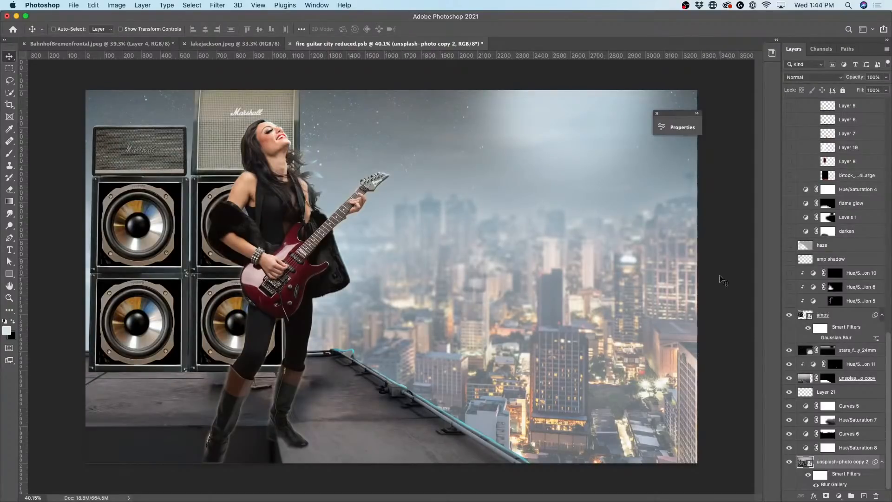
{"action": "left_click", "coordinate": [805, 315]}
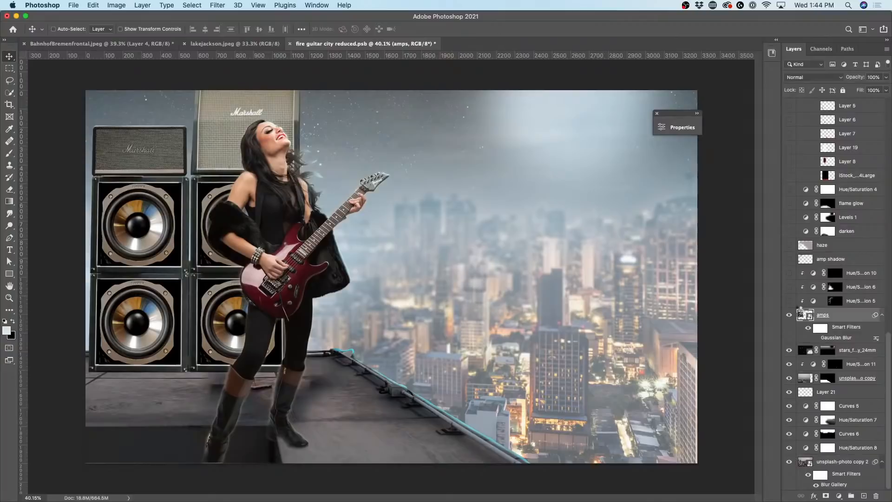
{"action": "double_click", "coordinate": [800, 315]}
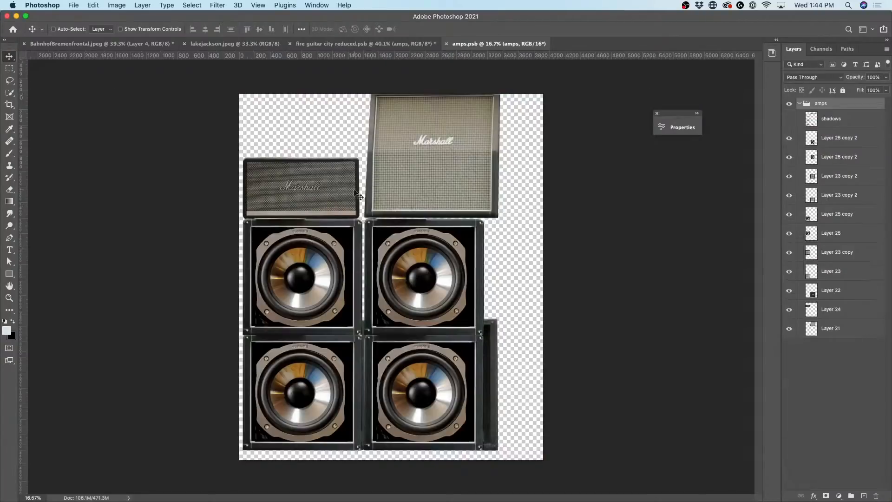
Step: Show the shadows layer in the amps group and compare the amps with and without it
{"action": "left_click_drag", "start_coordinate": [791, 138], "coordinate": [790, 119]}
{"action": "left_click", "coordinate": [790, 215]}
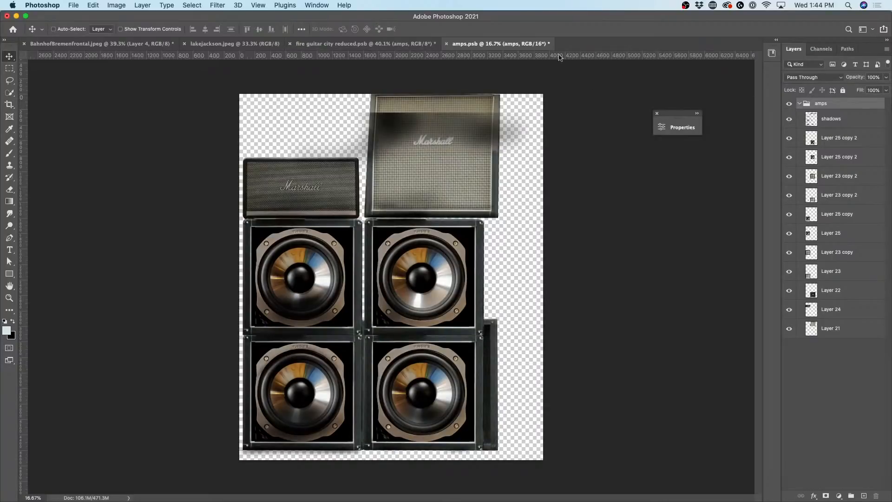
{"action": "left_click", "coordinate": [789, 120]}
{"action": "left_click", "coordinate": [789, 120]}
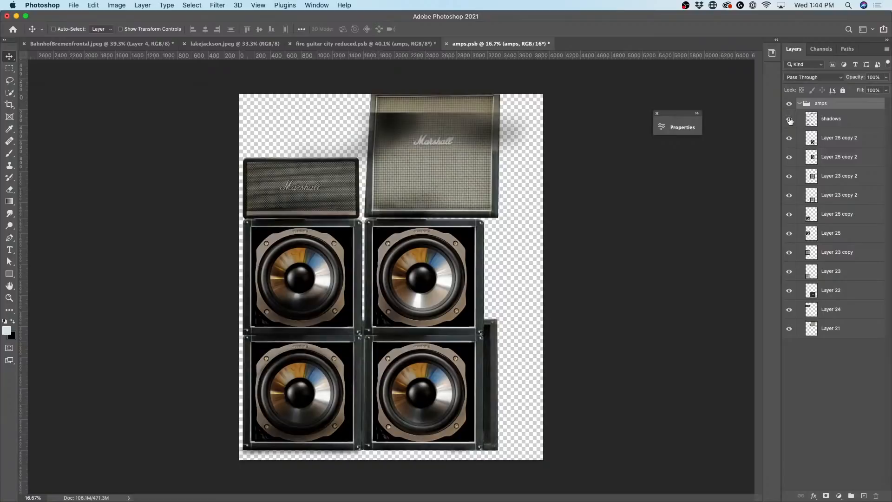
Step: Return to the fire guitar city document and show the amp shadow layer above the amps
{"action": "left_click", "coordinate": [324, 44]}
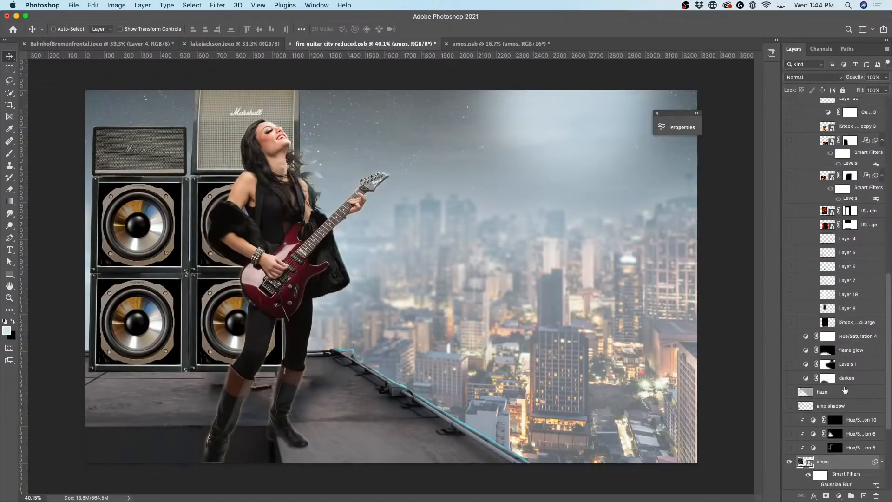
{"action": "left_click", "coordinate": [790, 406]}
{"action": "left_click", "coordinate": [790, 406]}
{"action": "left_click", "coordinate": [791, 405]}
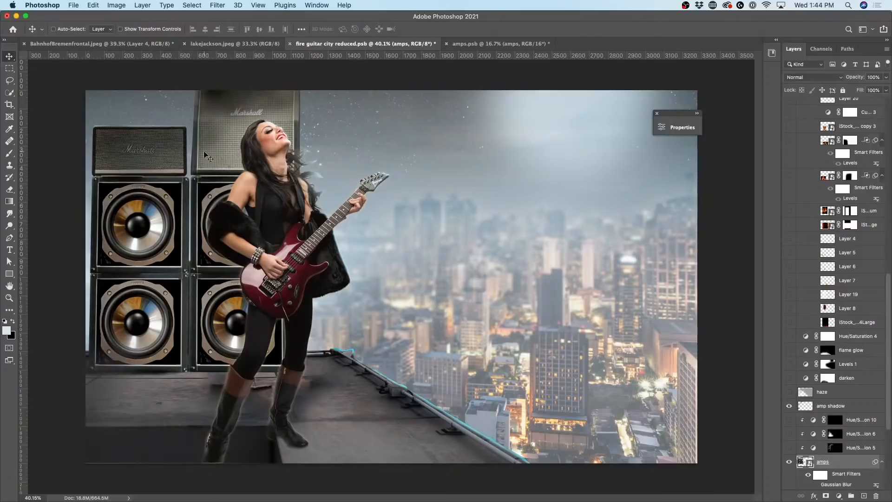
Step: Try the three Hue/Saturation adjustments clipped to the amps layer, and hide them again
{"action": "left_click", "coordinate": [789, 435]}
{"action": "left_click", "coordinate": [789, 448]}
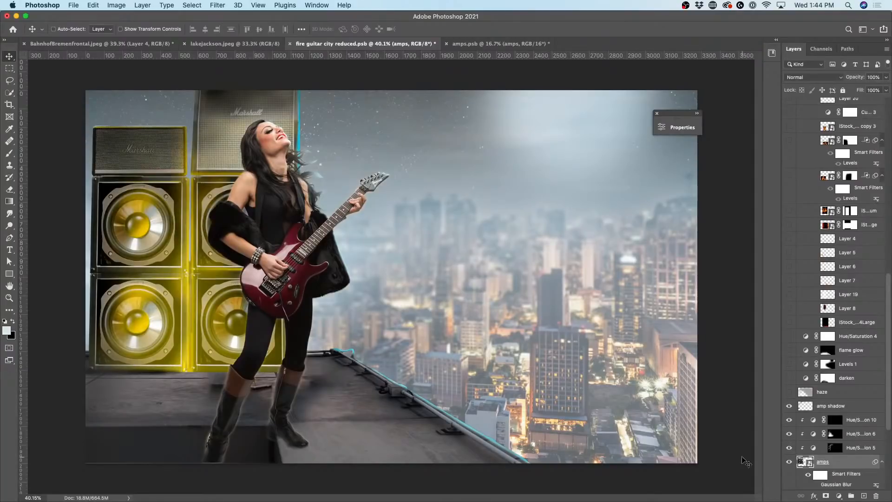
{"action": "left_click_drag", "start_coordinate": [790, 447], "coordinate": [790, 419]}
Step: Show the darken, Levels 1, flame glow and Hue/Saturation 4 adjustment layers
{"action": "scroll", "coordinate": [816, 464], "scroll_direction": "down", "scroll_amount": 5}
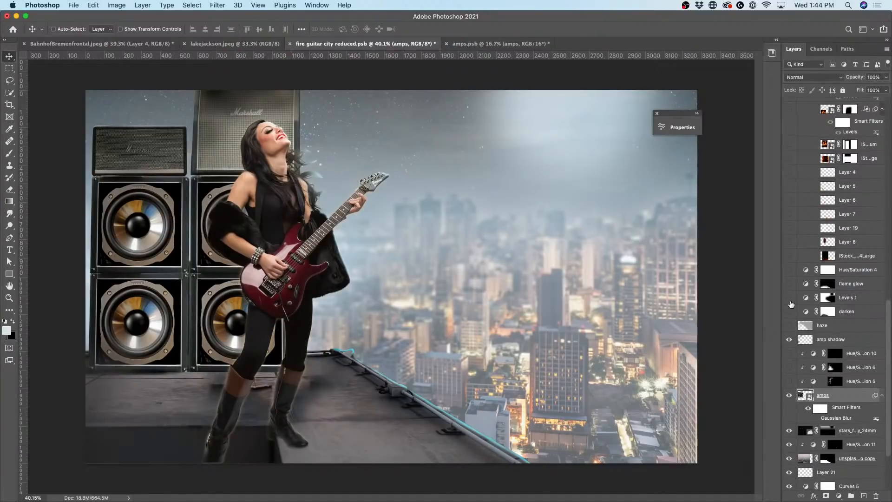
{"action": "left_click", "coordinate": [790, 312]}
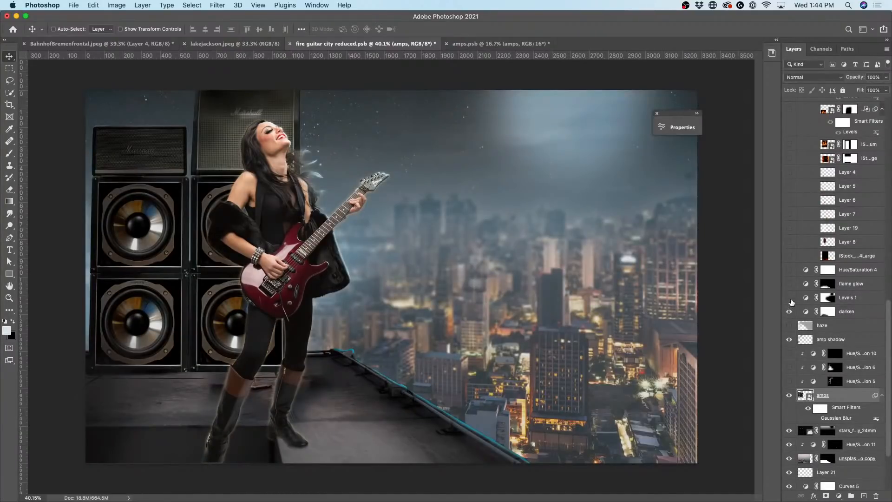
{"action": "left_click", "coordinate": [790, 298]}
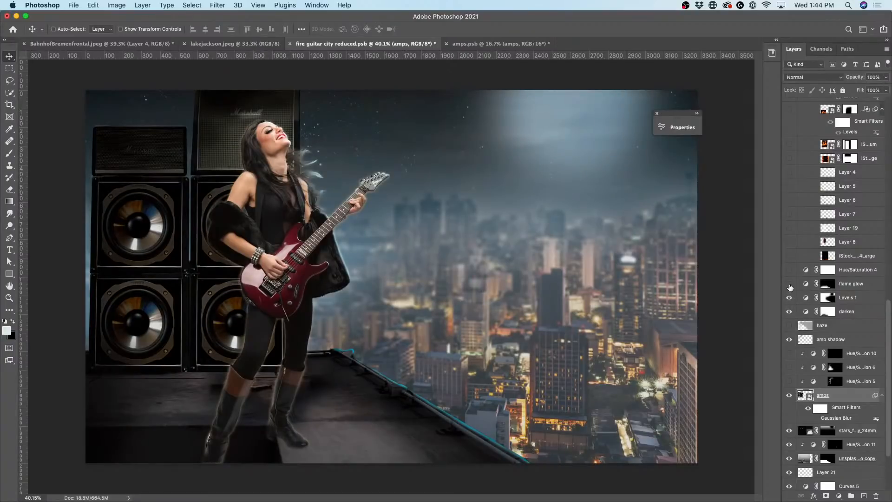
{"action": "left_click", "coordinate": [790, 285]}
{"action": "scroll", "coordinate": [831, 294], "scroll_direction": "up", "scroll_amount": 3}
{"action": "left_click", "coordinate": [789, 328]}
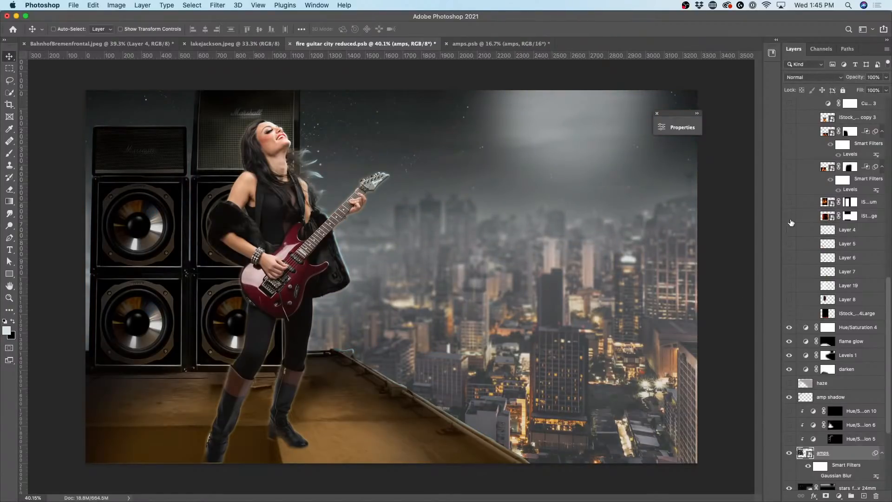
Step: Show the flame layers in the flames for use group from the lowest iStock layer up to the lower Levels-filtered flame
{"action": "left_click", "coordinate": [789, 313]}
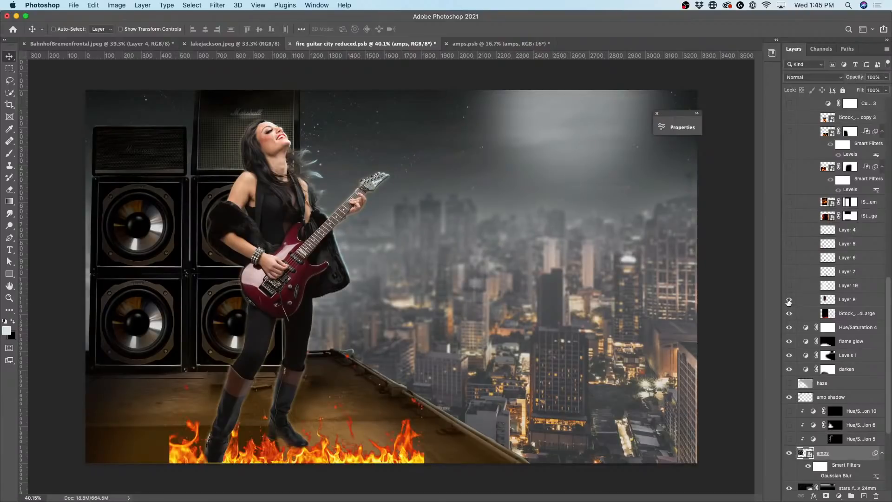
{"action": "left_click_drag", "start_coordinate": [791, 279], "coordinate": [789, 208]}
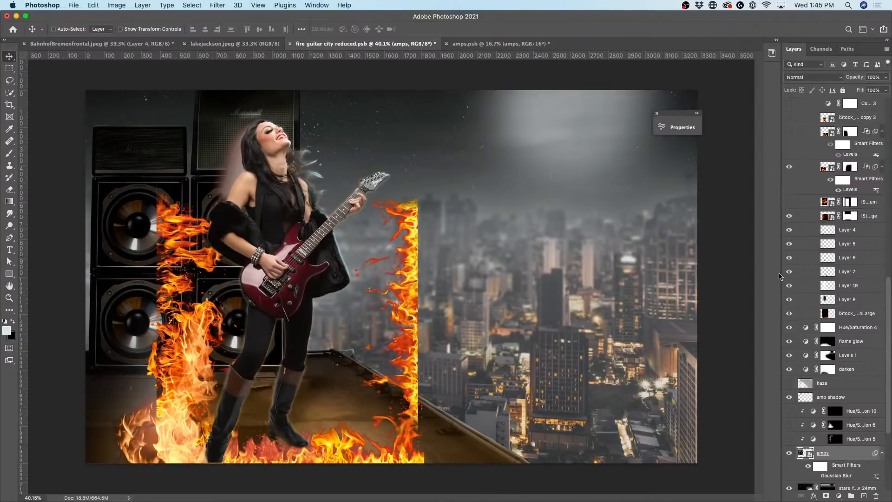
Step: Show the upper flames, Curves 3 and Layer 20 in flames for use, and hide its flame layers below the lower Levels-filtered flame
{"action": "scroll", "coordinate": [818, 215], "scroll_direction": "up", "scroll_amount": 5}
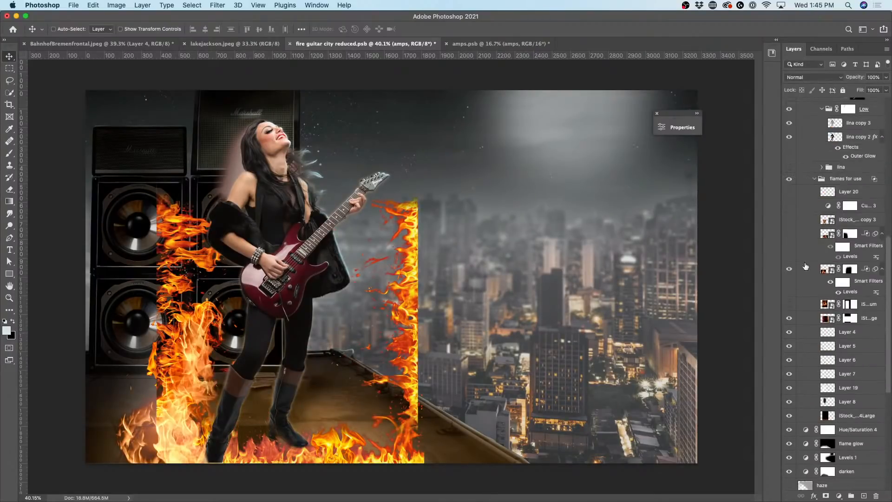
{"action": "left_click", "coordinate": [790, 234]}
{"action": "left_click", "coordinate": [790, 219]}
{"action": "left_click", "coordinate": [789, 206]}
{"action": "left_click", "coordinate": [790, 191]}
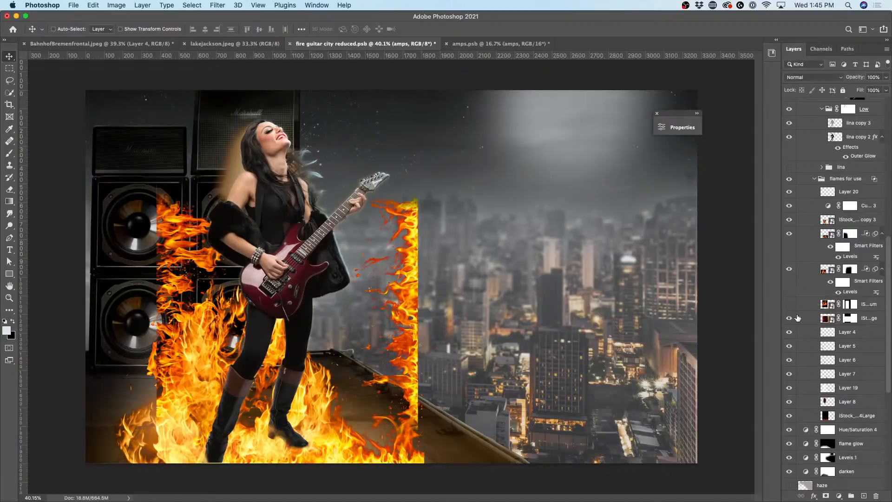
{"action": "left_click_drag", "start_coordinate": [793, 321], "coordinate": [791, 424]}
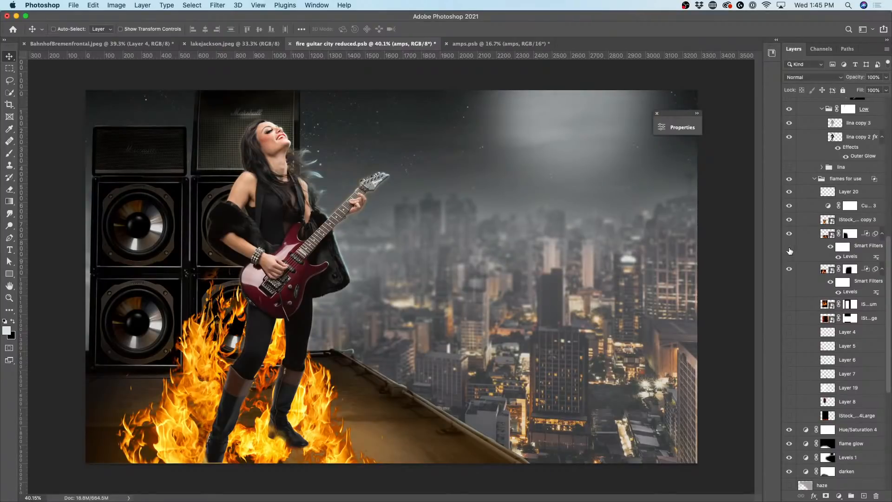
Step: Try moving the iStock copy 3 flame out over the city, and undo the move
{"action": "left_click", "coordinate": [789, 233]}
{"action": "scroll", "coordinate": [823, 232], "scroll_direction": "up", "scroll_amount": 1}
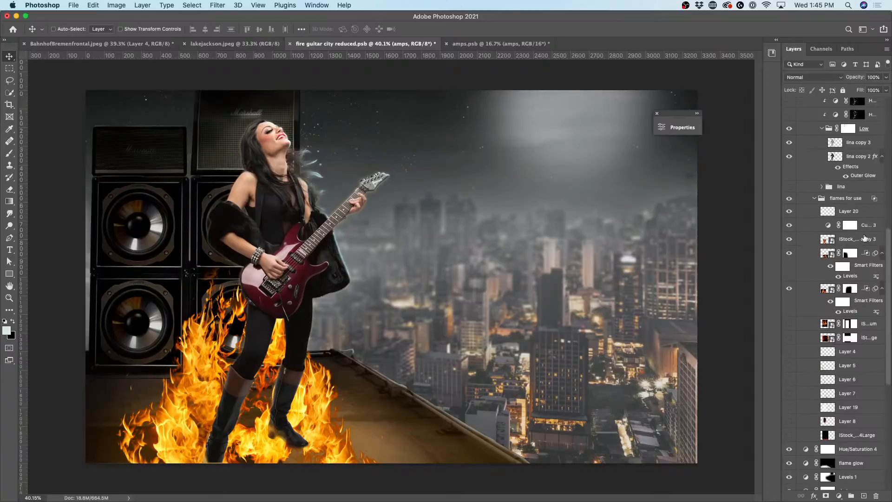
{"action": "scroll", "coordinate": [850, 247], "scroll_direction": "up", "scroll_amount": 2}
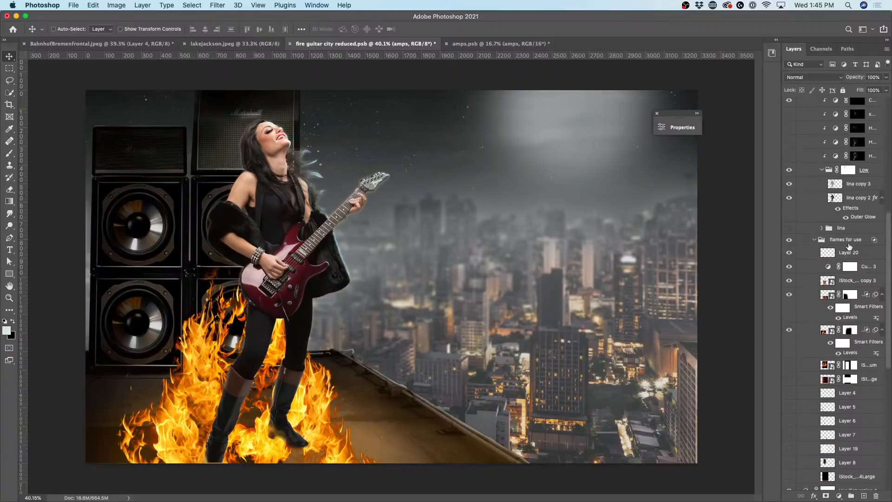
{"action": "left_click", "coordinate": [831, 283]}
{"action": "left_click_drag", "start_coordinate": [306, 370], "coordinate": [546, 266]}
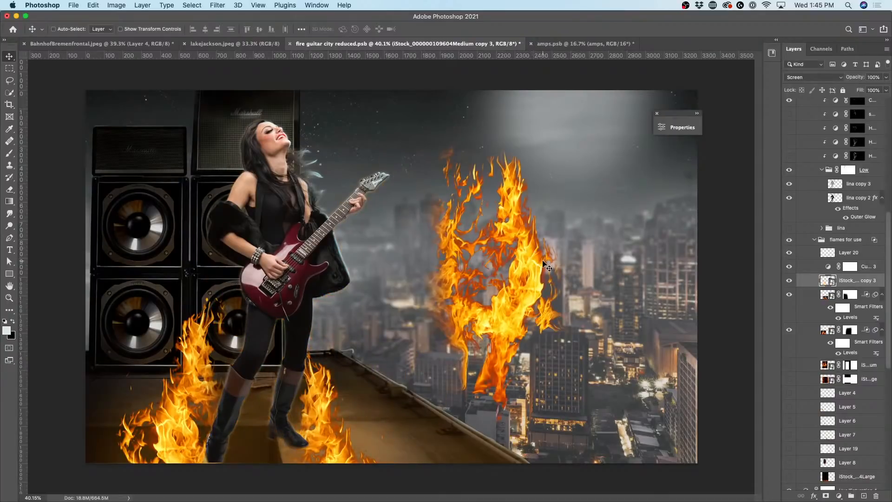
{"action": "key", "text": "super+z"}
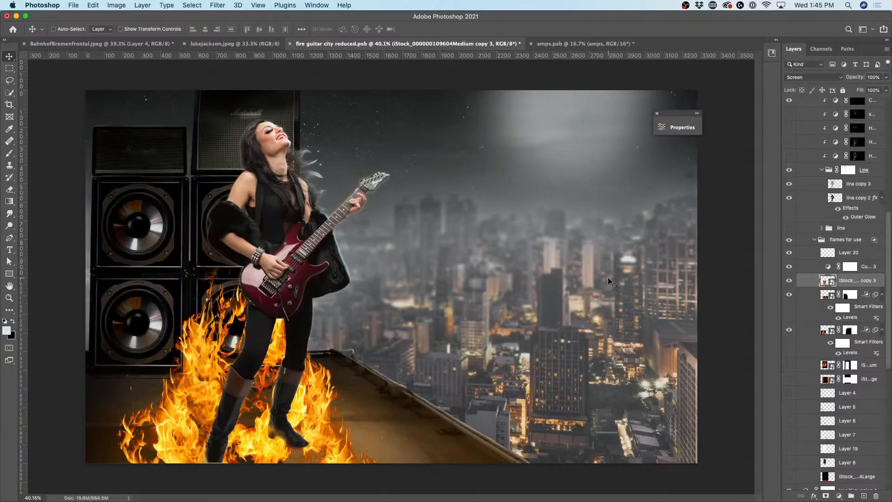
Step: Show the hair HL layer in the Woman group and compare the hair close up with and without it
{"action": "scroll", "coordinate": [866, 269], "scroll_direction": "up", "scroll_amount": 1}
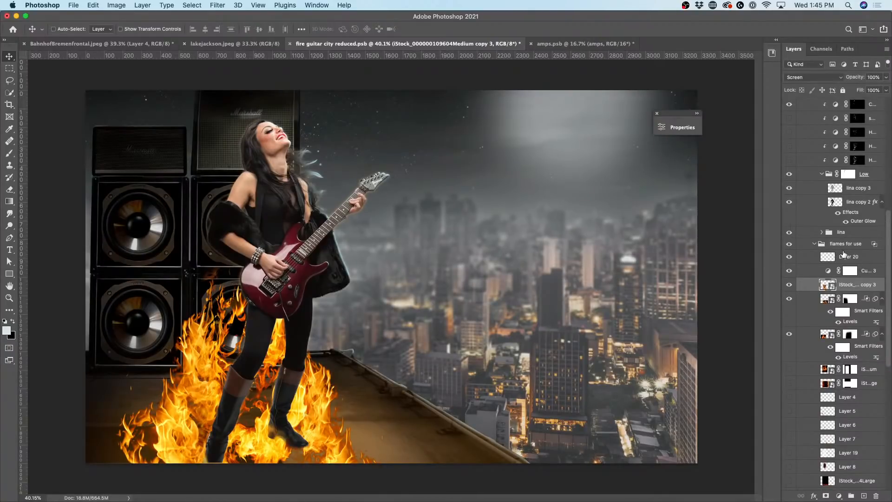
{"action": "scroll", "coordinate": [789, 226], "scroll_direction": "up", "scroll_amount": 5}
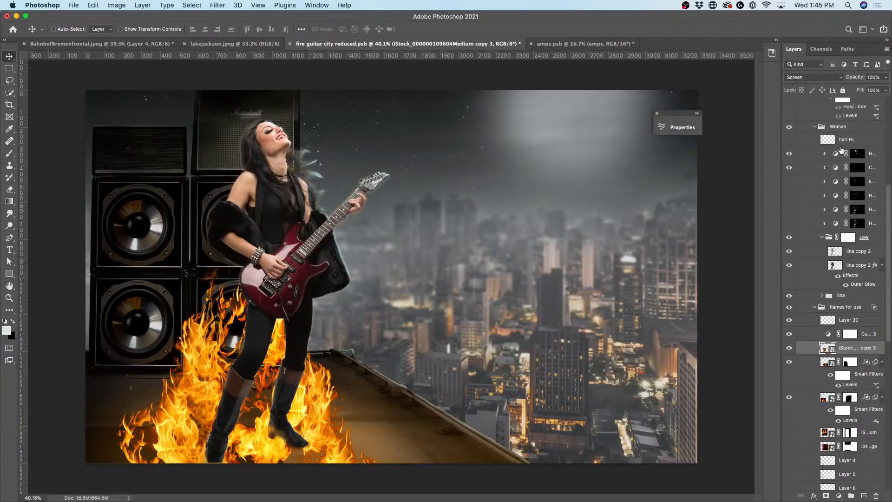
{"action": "left_click", "coordinate": [789, 140]}
{"action": "scroll", "coordinate": [287, 194], "scroll_direction": "up", "scroll_amount": 10}
{"action": "left_click_drag", "start_coordinate": [264, 176], "coordinate": [535, 375]}
{"action": "scroll", "coordinate": [527, 325], "scroll_direction": "down", "scroll_amount": 1}
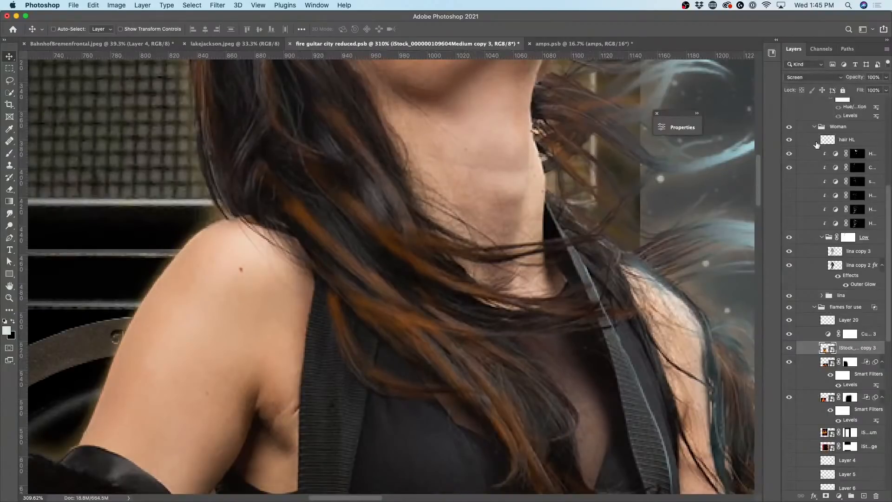
{"action": "left_click", "coordinate": [788, 140]}
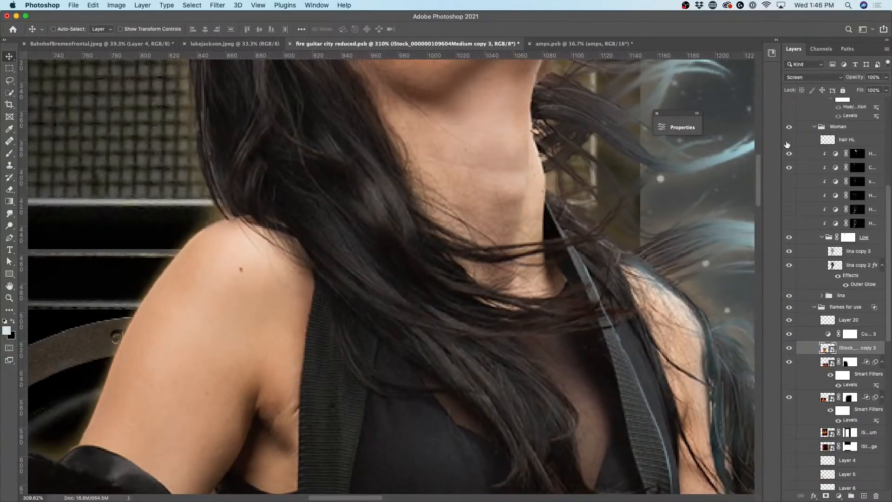
{"action": "left_click", "coordinate": [790, 139]}
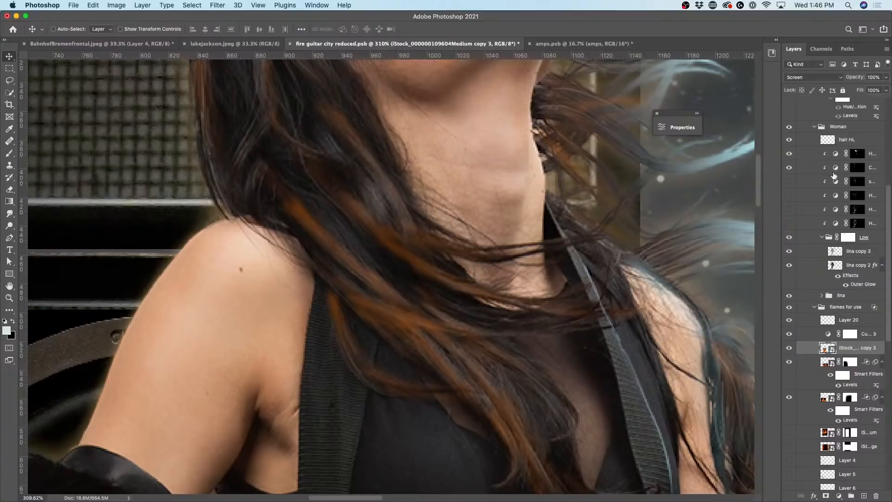
Step: Show the four lowest clipped adjustment layers in the Woman group, and view the guitarist's upper body
{"action": "left_click_drag", "start_coordinate": [789, 183], "coordinate": [790, 226]}
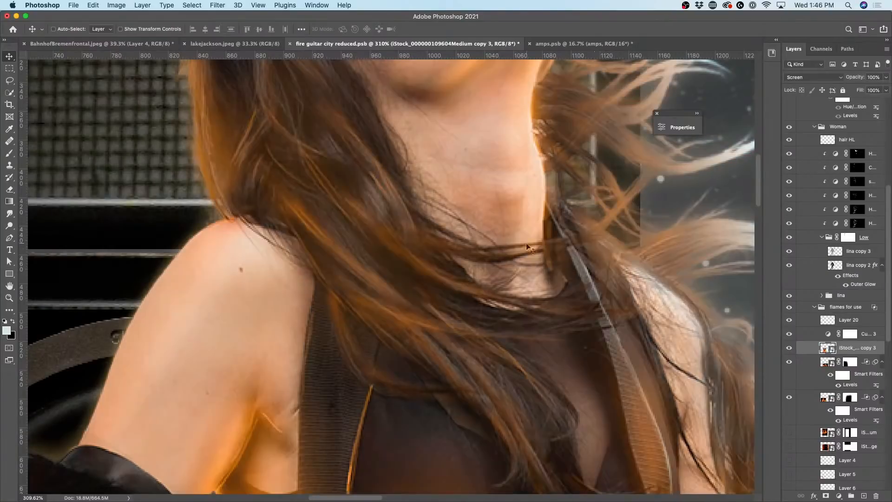
{"action": "scroll", "coordinate": [492, 257], "scroll_direction": "down", "scroll_amount": 5}
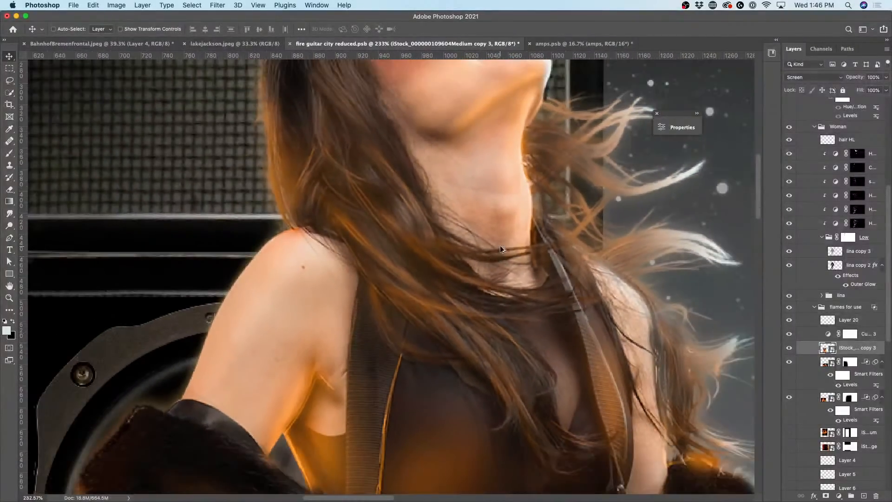
{"action": "scroll", "coordinate": [499, 252], "scroll_direction": "down", "scroll_amount": 4}
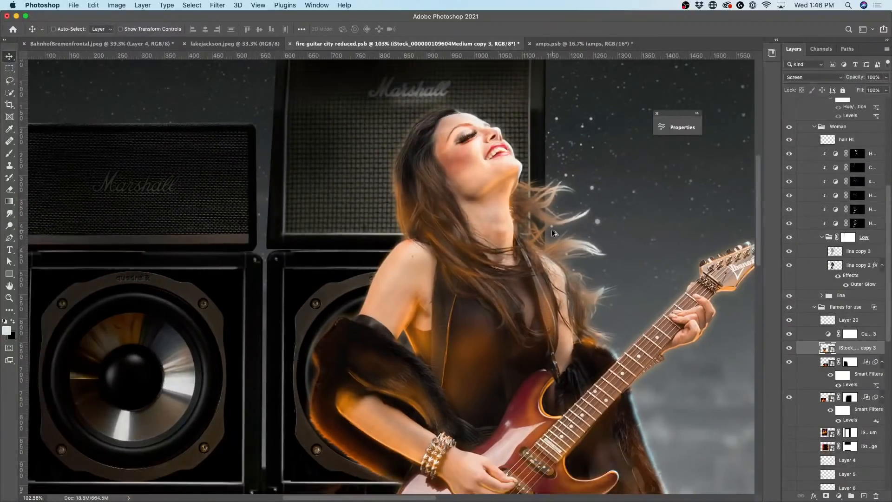
{"action": "left_click_drag", "start_coordinate": [566, 273], "coordinate": [496, 312]}
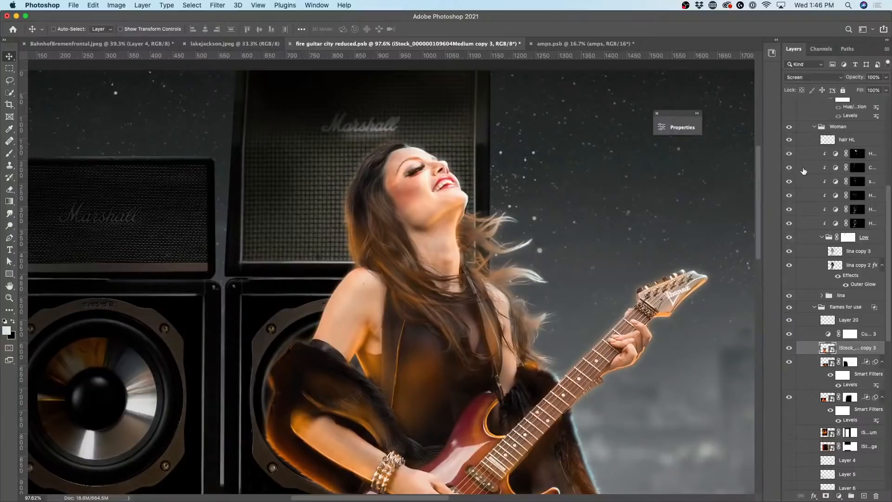
Step: Compare the guitarist with and without her clipped adjustment layers, leaving all of them shown
{"action": "left_click", "coordinate": [789, 155]}
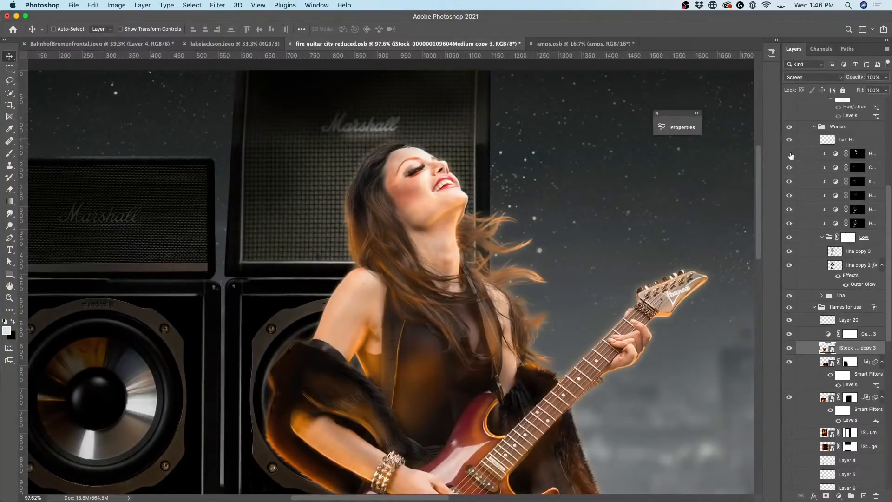
{"action": "left_click", "coordinate": [789, 155]}
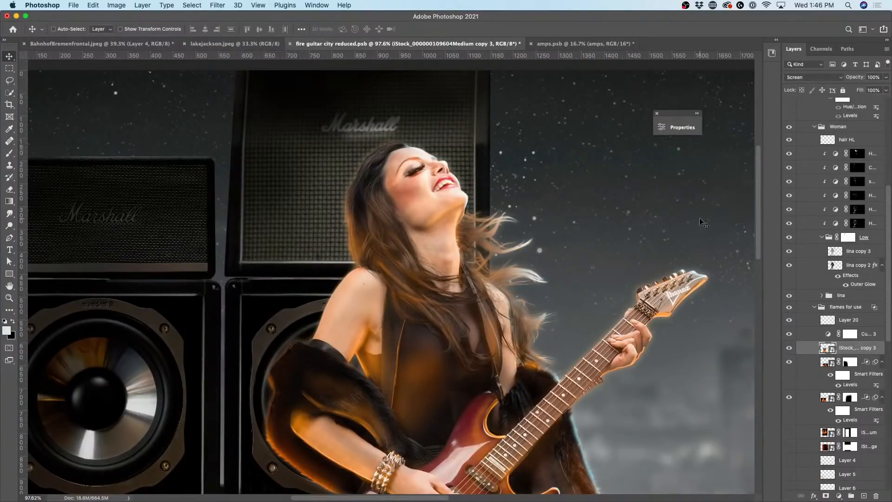
{"action": "left_click", "coordinate": [789, 156]}
{"action": "left_click", "coordinate": [789, 170]}
{"action": "left_click", "coordinate": [789, 170]}
{"action": "left_click", "coordinate": [790, 185]}
{"action": "left_click", "coordinate": [790, 185]}
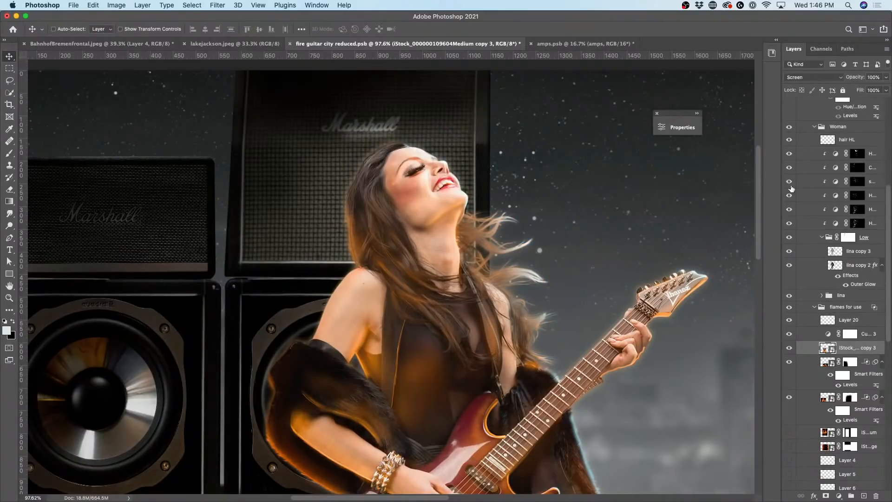
{"action": "left_click", "coordinate": [788, 213]}
{"action": "left_click", "coordinate": [789, 223]}
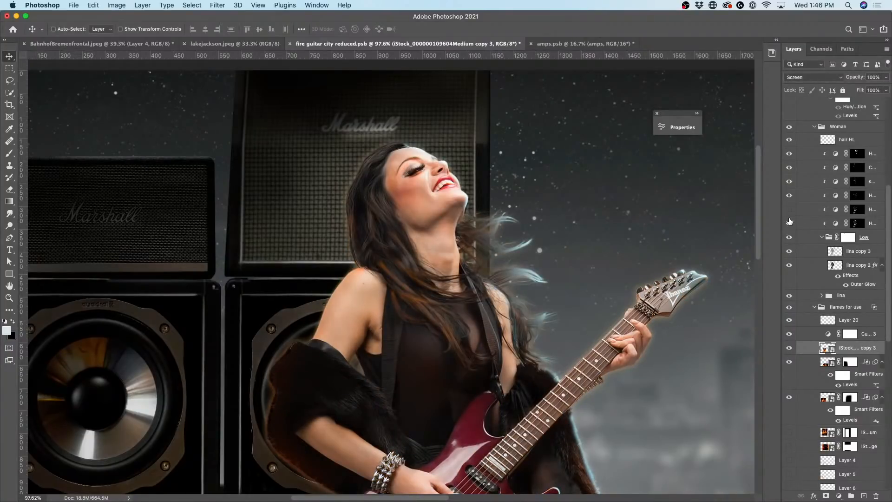
{"action": "left_click", "coordinate": [788, 223]}
{"action": "left_click", "coordinate": [789, 209]}
Step: Set the hue of the lowest clipped Hue/Saturation adjustment in the Woman group to 38
{"action": "double_click", "coordinate": [835, 224]}
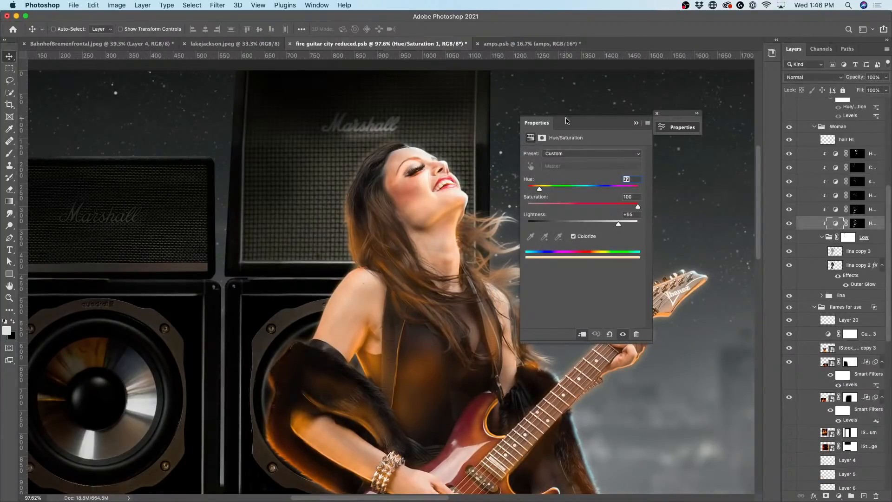
{"action": "left_click_drag", "start_coordinate": [566, 120], "coordinate": [588, 106]}
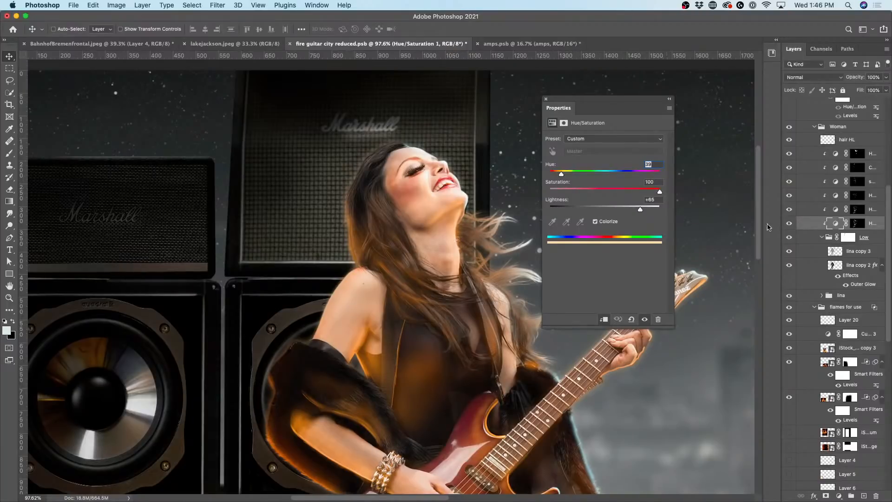
{"action": "mouse_move", "coordinate": [564, 174]}
{"action": "left_mouse_down"}
{"action": "mouse_move", "coordinate": [638, 183]}
{"action": "mouse_move", "coordinate": [542, 184]}
{"action": "mouse_move", "coordinate": [594, 184]}
{"action": "mouse_move", "coordinate": [561, 183]}
{"action": "left_mouse_up"}
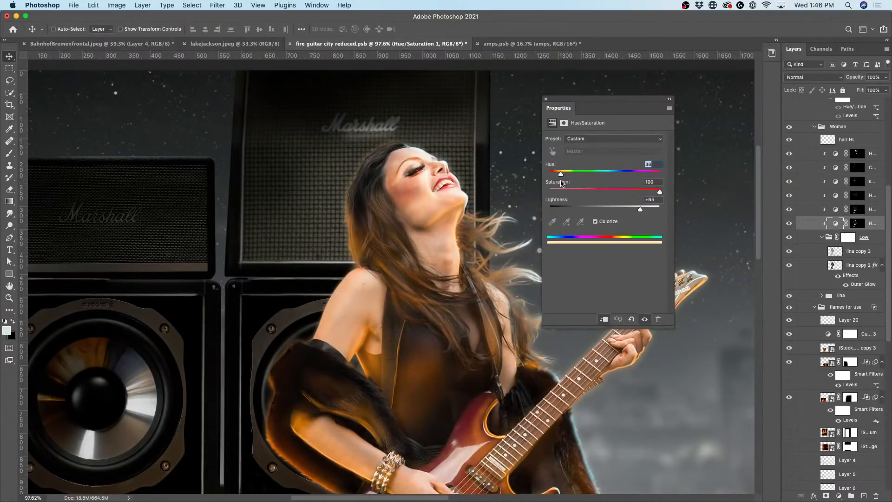
Step: Disable the Hue/Saturation 1 mask temporarily to inspect the unmasked colorizing on the guitarist, and enable it again
{"action": "left_click", "coordinate": [856, 222], "text": "shift"}
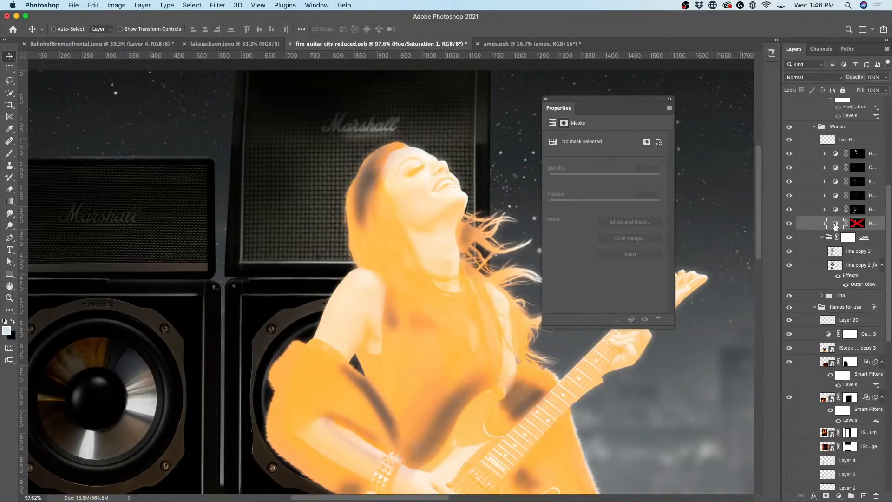
{"action": "left_click", "coordinate": [835, 224]}
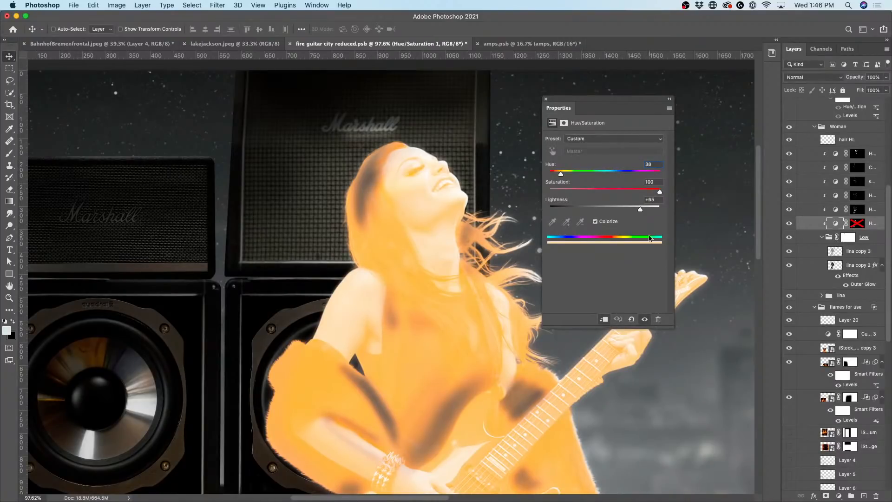
{"action": "left_click", "coordinate": [857, 224], "text": "shift"}
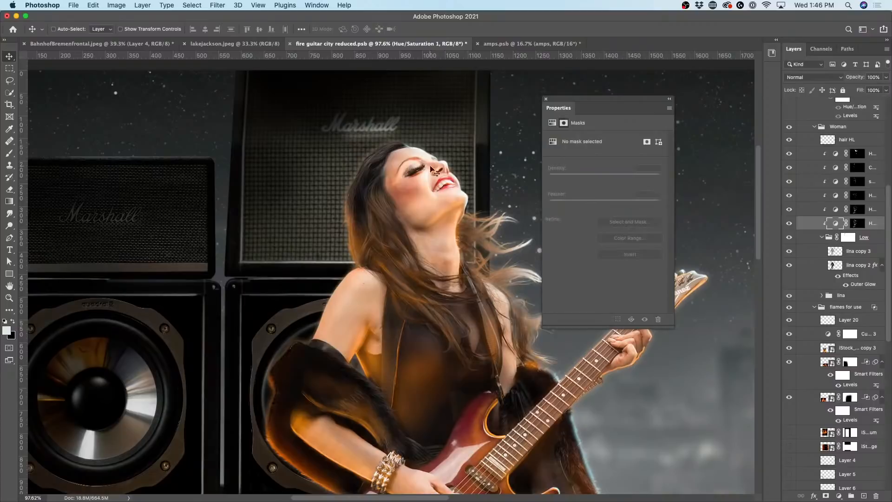
{"action": "left_click_drag", "start_coordinate": [649, 102], "coordinate": [689, 117]}
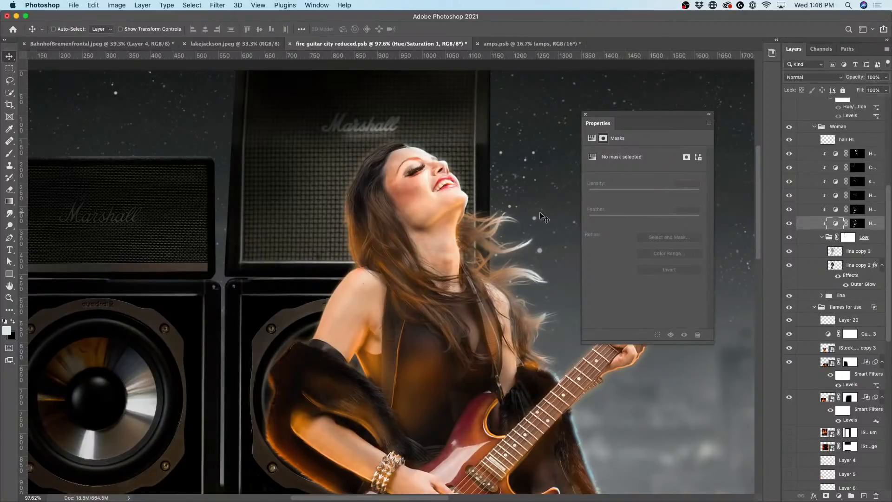
Step: Show the lower flame layer in the top flames group, which covers the guitar neck
{"action": "scroll", "coordinate": [422, 210], "scroll_direction": "down", "scroll_amount": 5}
{"action": "scroll", "coordinate": [421, 211], "scroll_direction": "up", "scroll_amount": 2}
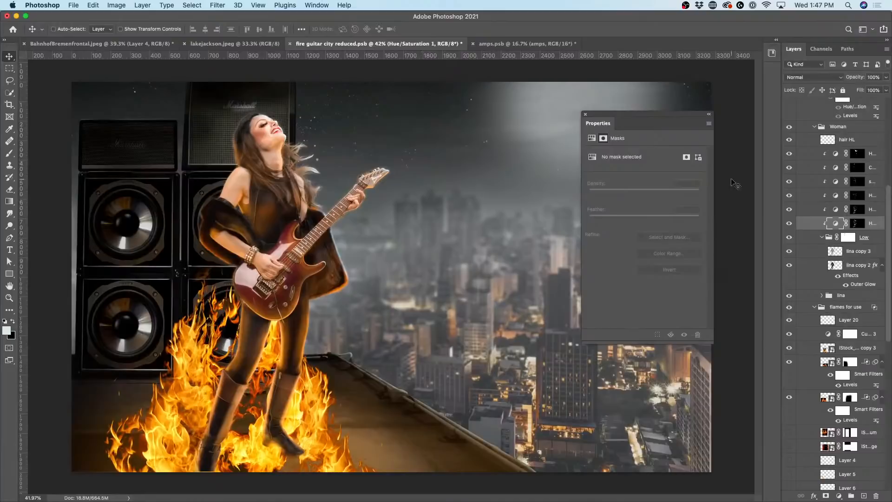
{"action": "scroll", "coordinate": [826, 124], "scroll_direction": "up", "scroll_amount": 3}
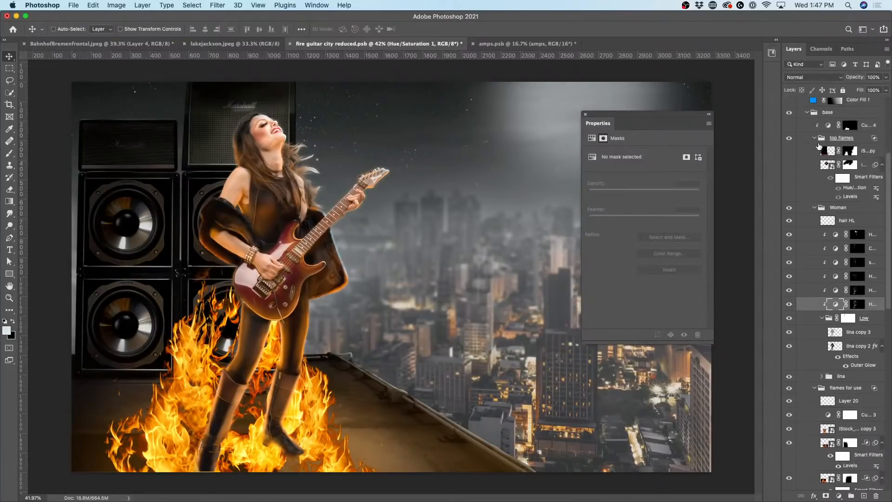
{"action": "left_click", "coordinate": [790, 163]}
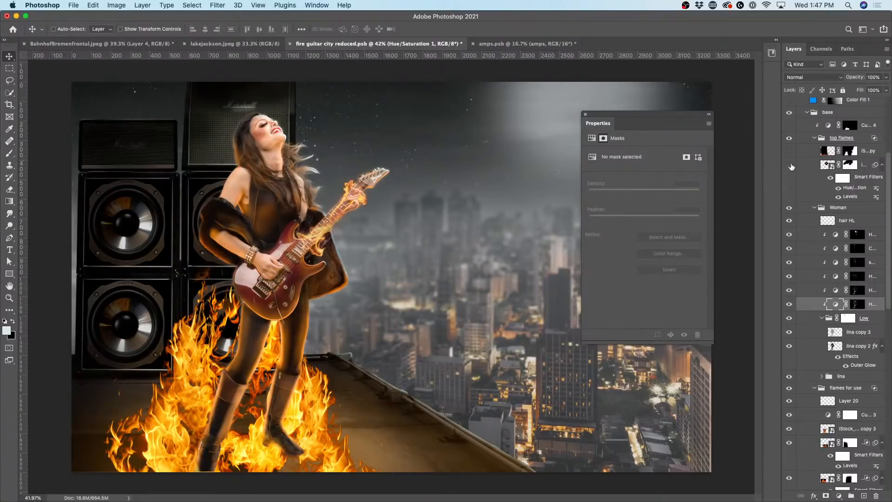
{"action": "scroll", "coordinate": [352, 222], "scroll_direction": "up", "scroll_amount": 4}
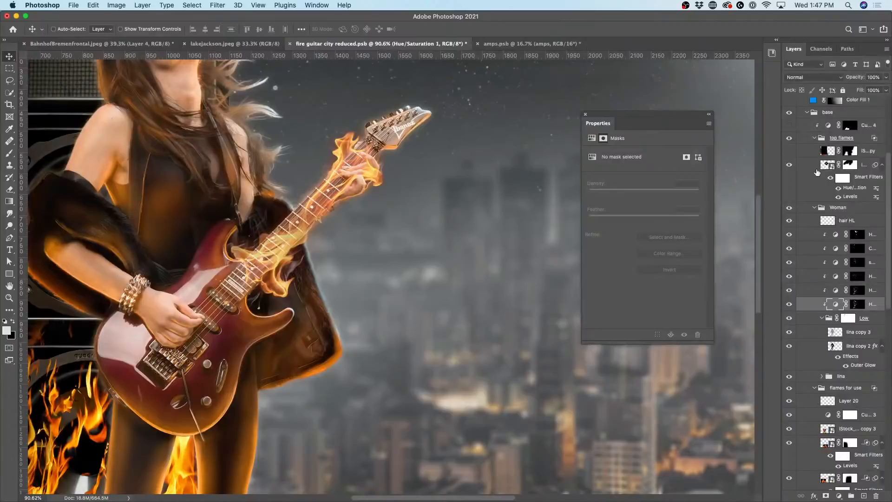
Step: Check the blend mode of the guitar neck flame layer in the top flames group
{"action": "left_click", "coordinate": [830, 153]}
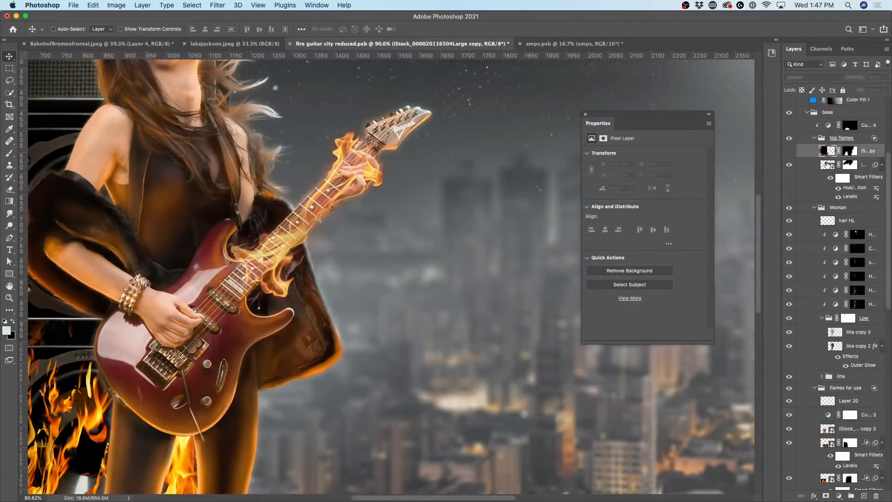
{"action": "left_click", "coordinate": [829, 166]}
{"action": "left_click", "coordinate": [807, 77]}
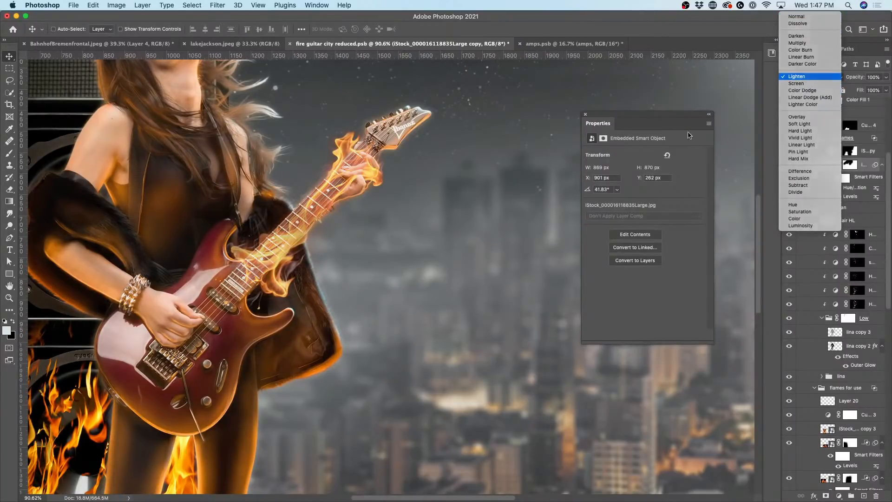
{"action": "left_click", "coordinate": [757, 109]}
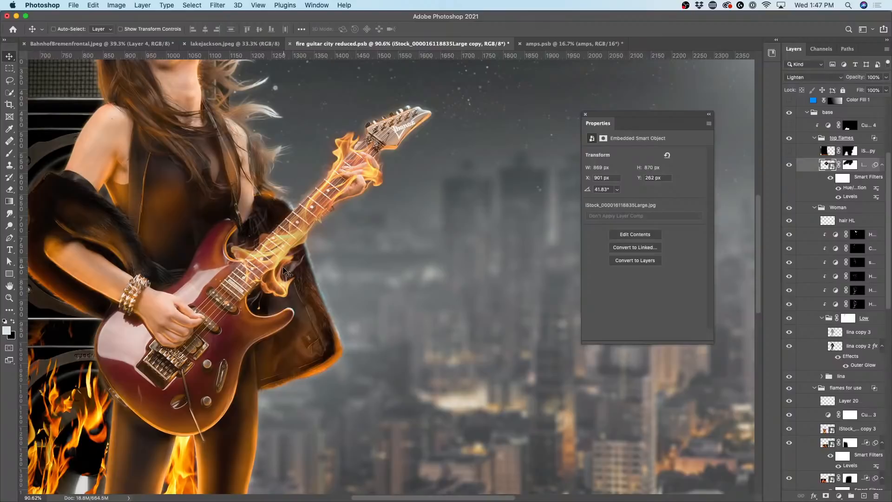
Step: Show the upper flame layer in the top flames group, comparing the whole image with and without it
{"action": "key", "text": "super+0"}
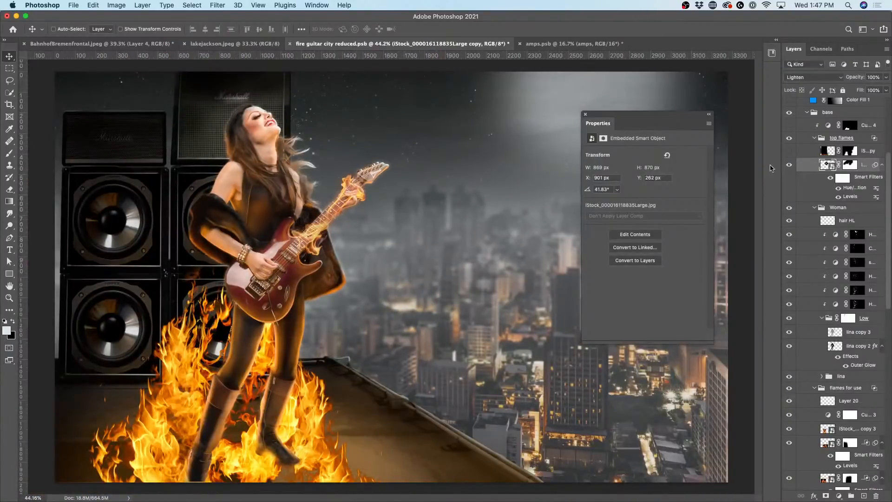
{"action": "left_click", "coordinate": [791, 151]}
{"action": "left_click", "coordinate": [791, 151]}
{"action": "left_click", "coordinate": [789, 151]}
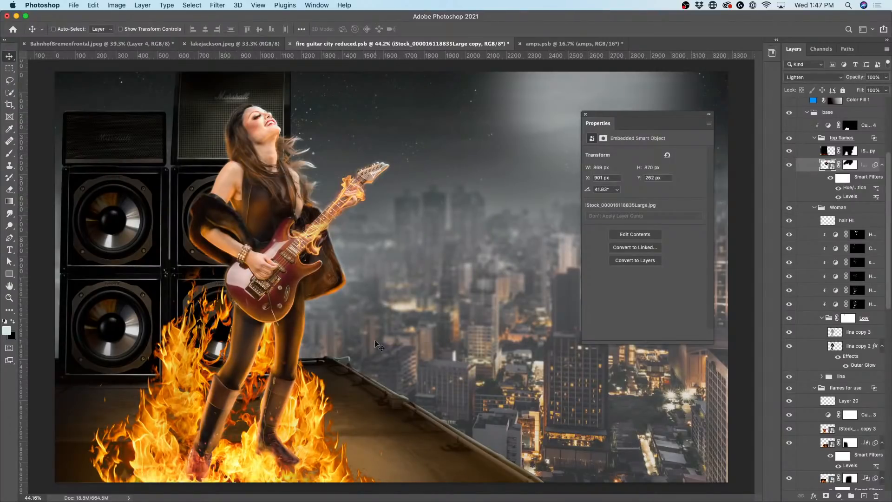
Step: Show the Curves 4 adjustment clipped above the top flames group, comparing the image with and without it
{"action": "scroll", "coordinate": [409, 321], "scroll_direction": "up", "scroll_amount": 1}
{"action": "scroll", "coordinate": [408, 321], "scroll_direction": "down", "scroll_amount": 2}
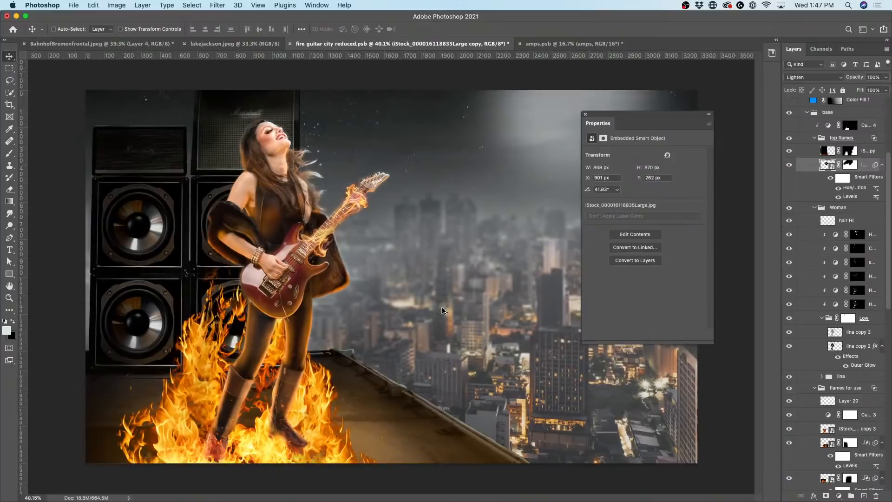
{"action": "left_click", "coordinate": [789, 126]}
{"action": "left_click", "coordinate": [789, 125]}
{"action": "left_click", "coordinate": [789, 125]}
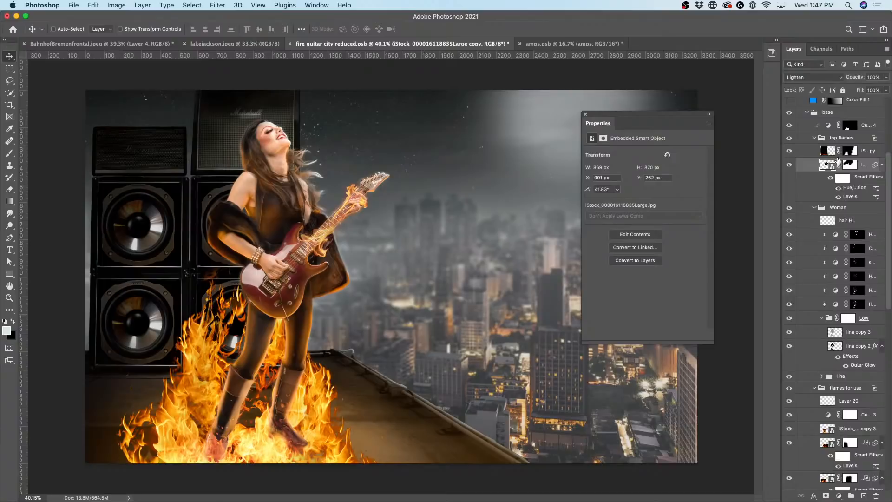
Step: Examine the curve of the Curves 4 adjustment above the top flames group, then collapse its properties
{"action": "left_click", "coordinate": [828, 126]}
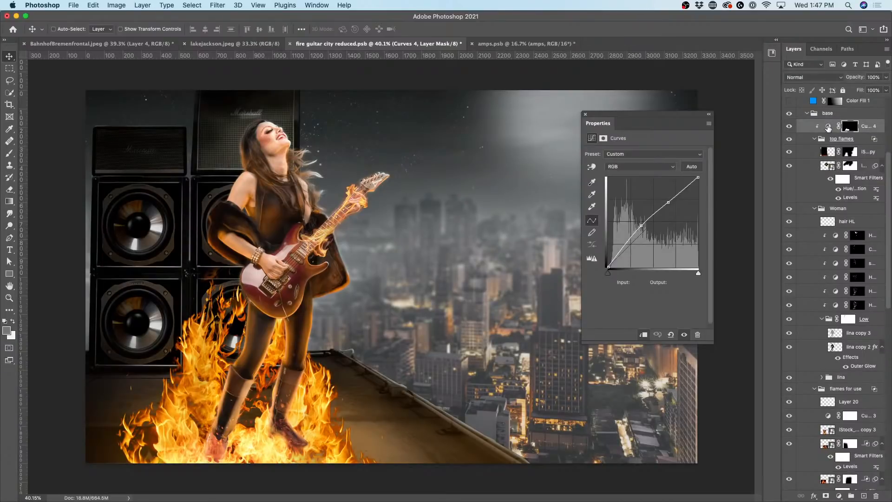
{"action": "left_click_drag", "start_coordinate": [642, 227], "coordinate": [640, 227]}
{"action": "left_click_drag", "start_coordinate": [615, 117], "coordinate": [631, 181]}
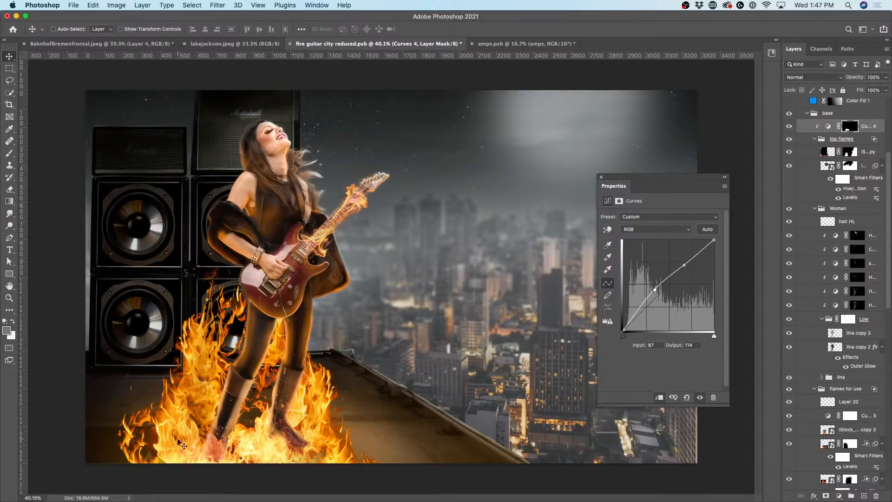
{"action": "left_click", "coordinate": [725, 177]}
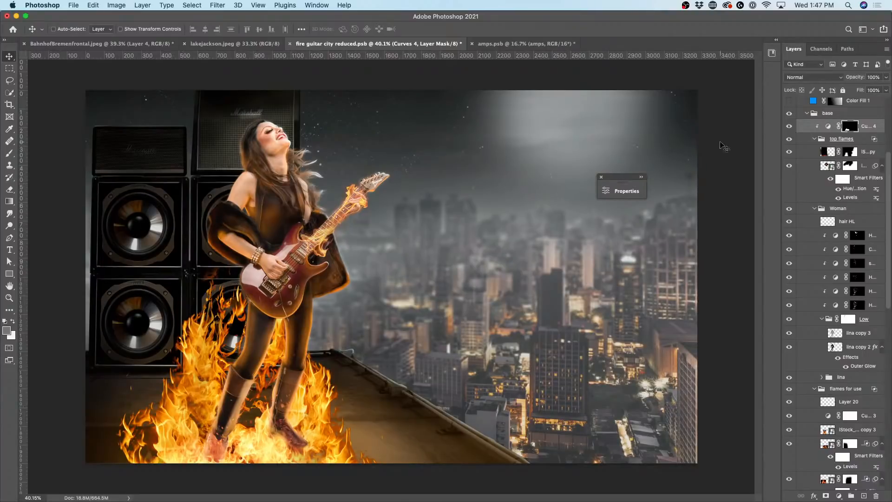
Step: Show the yellow Color Fill 2 and blue Color Fill 1 layers in the model group, comparing the image with and without the blue fill
{"action": "scroll", "coordinate": [798, 150], "scroll_direction": "up", "scroll_amount": 5}
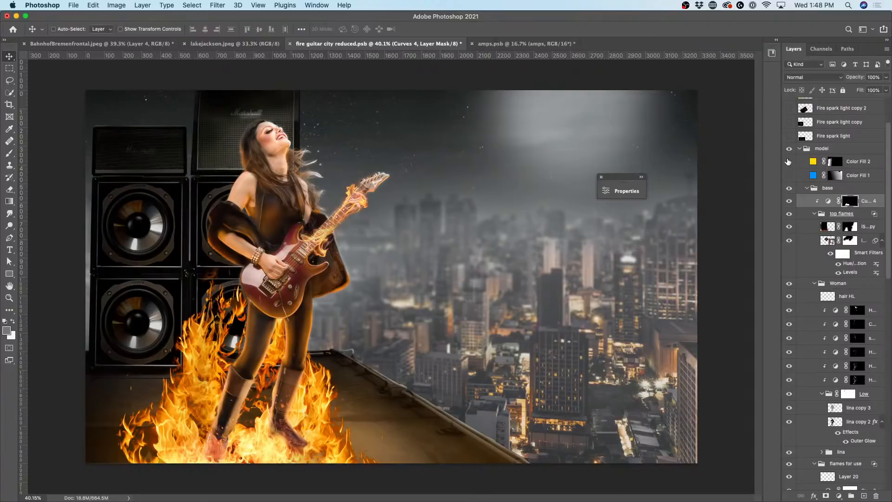
{"action": "left_click", "coordinate": [790, 175]}
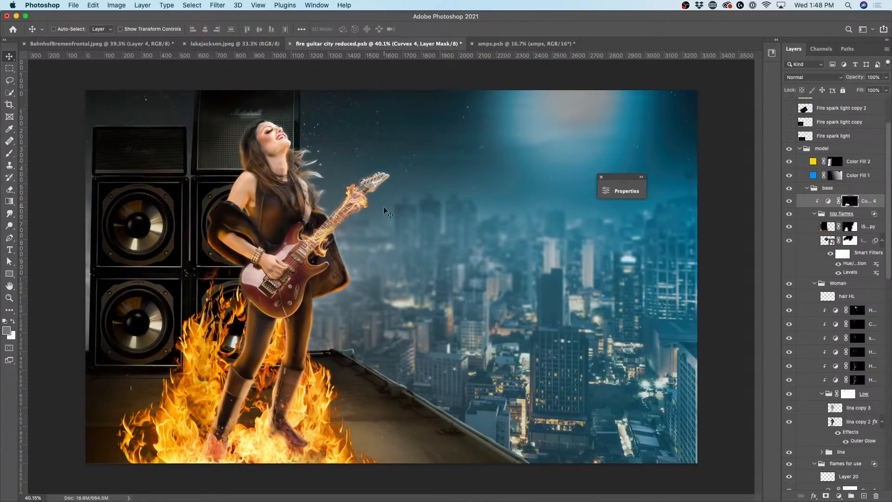
{"action": "left_click", "coordinate": [791, 175]}
{"action": "left_click", "coordinate": [788, 175]}
{"action": "scroll", "coordinate": [822, 191], "scroll_direction": "up", "scroll_amount": 3}
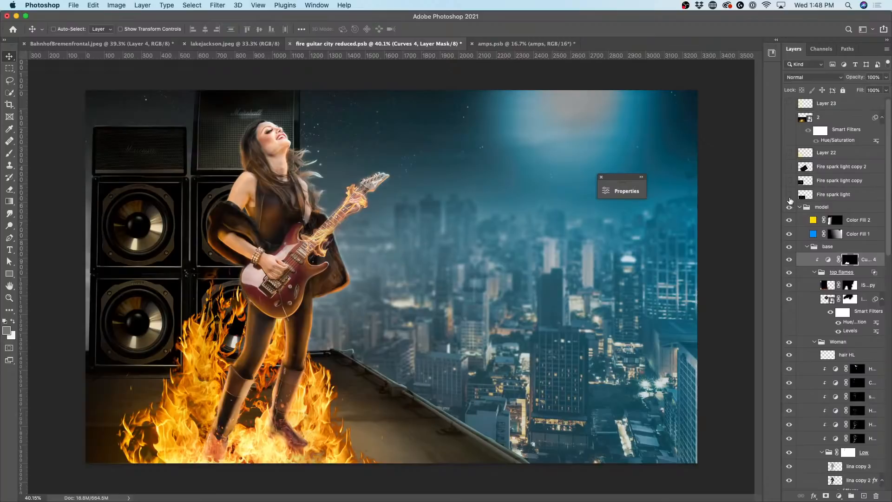
Step: Switch to the BahnhofBremenfrontal.jpeg document and add a new empty layer above Layer 4
{"action": "left_click", "coordinate": [235, 44]}
{"action": "left_click", "coordinate": [128, 44]}
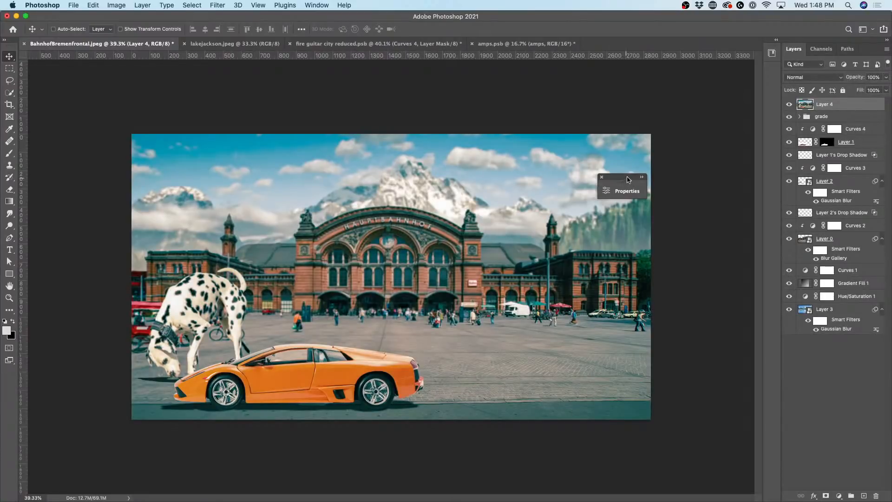
{"action": "left_click_drag", "start_coordinate": [627, 180], "coordinate": [710, 79]}
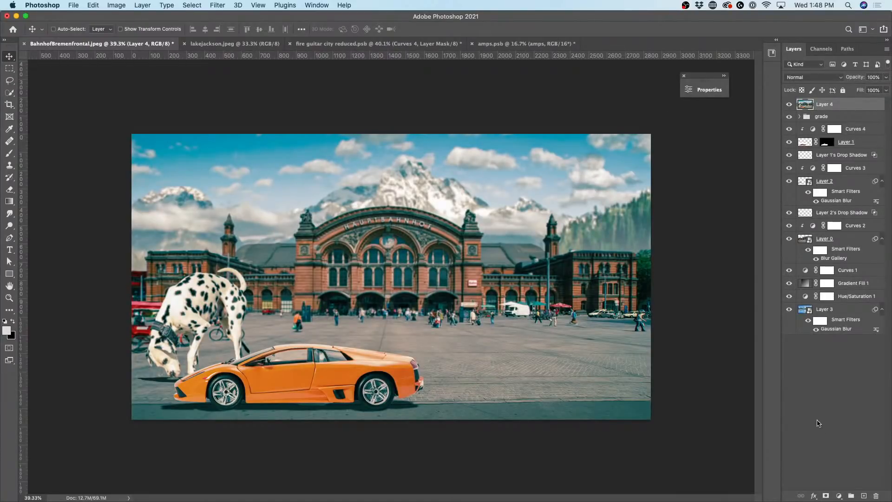
{"action": "left_click", "coordinate": [865, 496]}
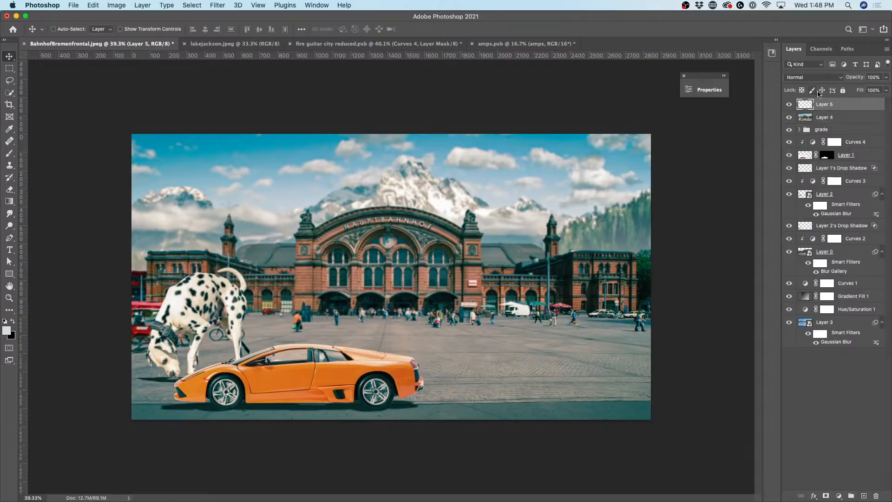
Step: Activate the Gradient tool and set the foreground color to the orange dd711a sampled from the car body
{"action": "left_click", "coordinate": [12, 202]}
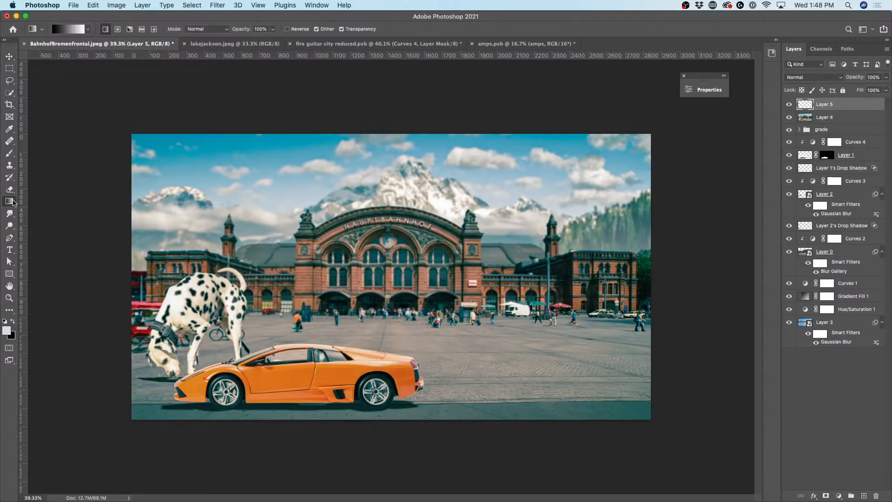
{"action": "left_click", "coordinate": [7, 331]}
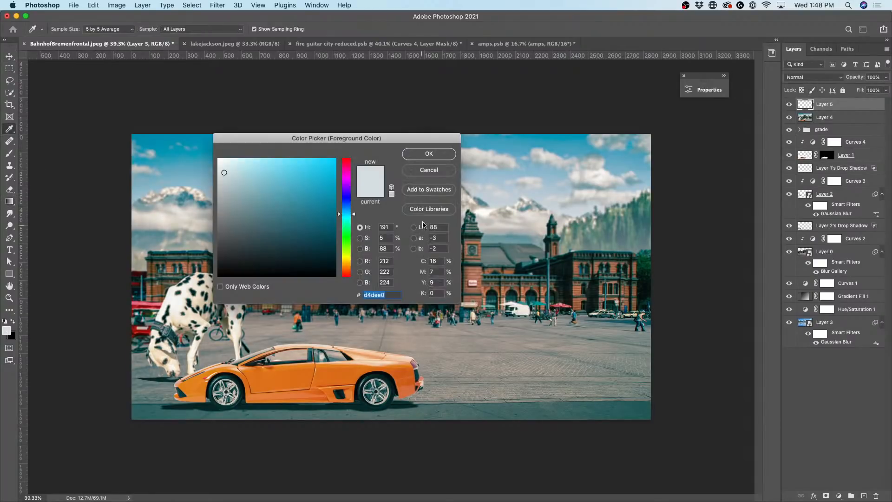
{"action": "left_click", "coordinate": [280, 367]}
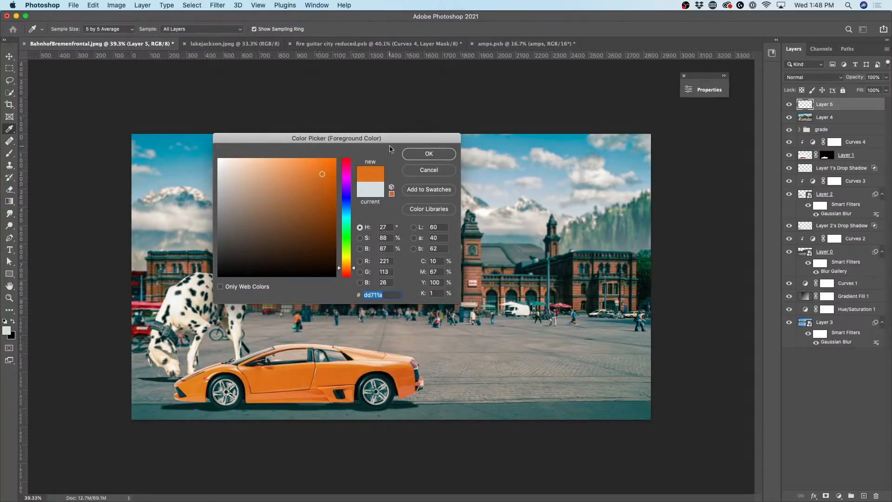
{"action": "left_click", "coordinate": [426, 154]}
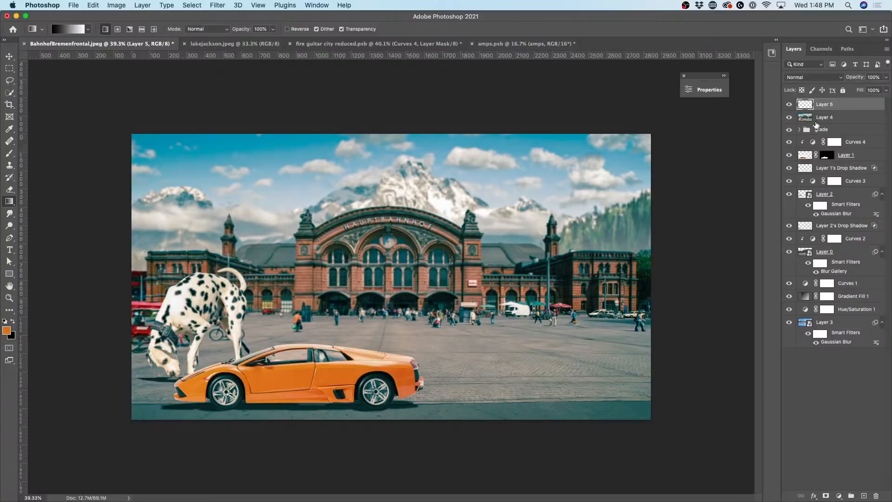
Step: Draw an orange foreground-to-transparent linear gradient on Layer 5 from the image's upper right corner down toward the car
{"action": "left_click", "coordinate": [789, 104]}
{"action": "left_click", "coordinate": [796, 102]}
{"action": "left_click", "coordinate": [90, 30]}
{"action": "left_click", "coordinate": [23, 47]}
{"action": "left_click_drag", "start_coordinate": [73, 17], "coordinate": [75, 17]}
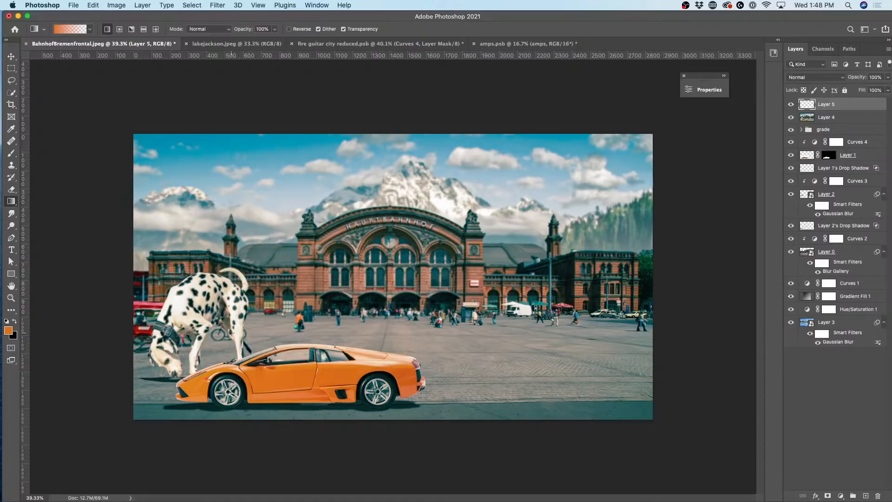
{"action": "left_click_drag", "start_coordinate": [668, 148], "coordinate": [281, 348]}
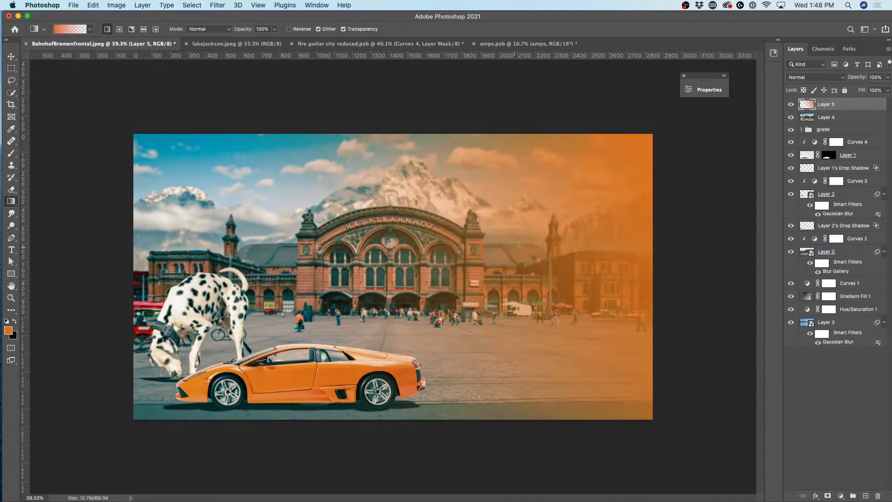
Step: Set the foreground color to the light blue 52a5bc sampled from the sky on Layer 4
{"action": "left_click", "coordinate": [811, 119]}
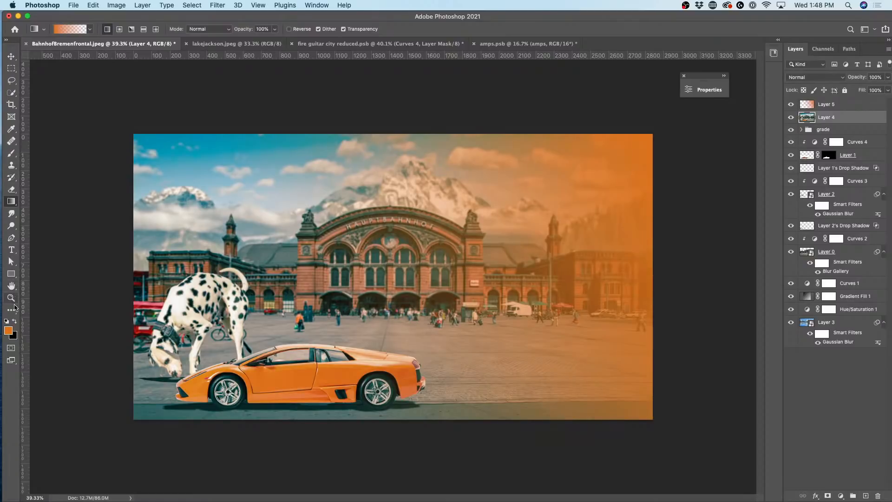
{"action": "left_click", "coordinate": [8, 331]}
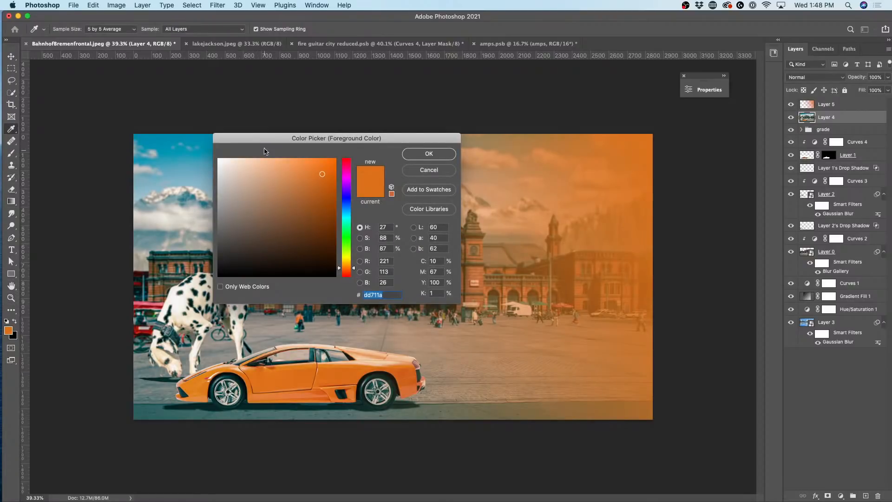
{"action": "left_click_drag", "start_coordinate": [273, 137], "coordinate": [386, 88]}
{"action": "left_click", "coordinate": [185, 169]}
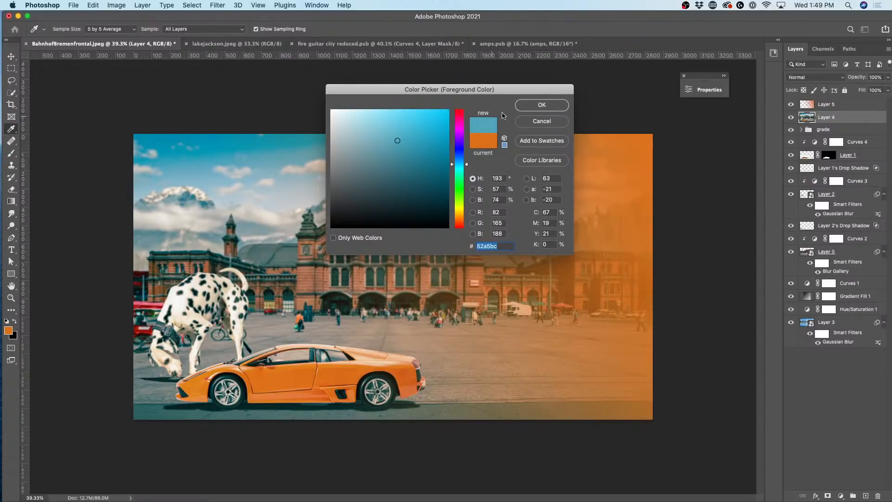
{"action": "left_click", "coordinate": [542, 104]}
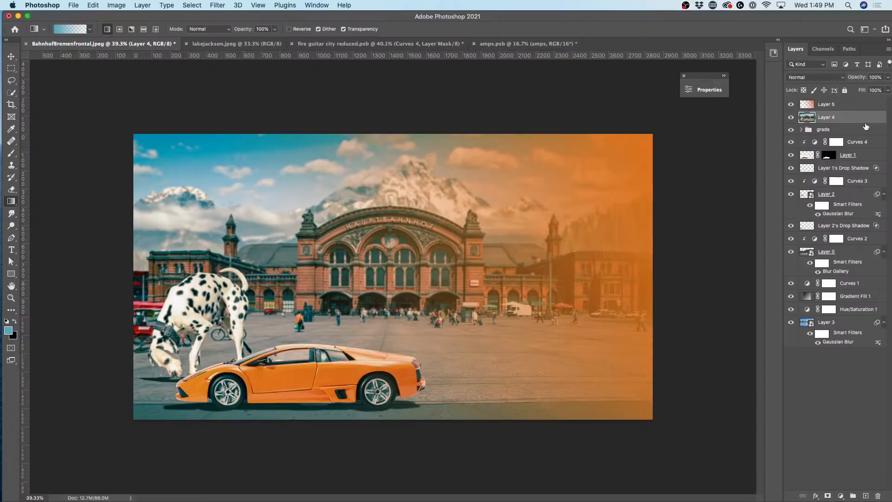
Step: Add a new layer above Layer 5 and draw a blue-to-transparent linear gradient from the image's upper left toward the lower right
{"action": "left_click", "coordinate": [833, 105]}
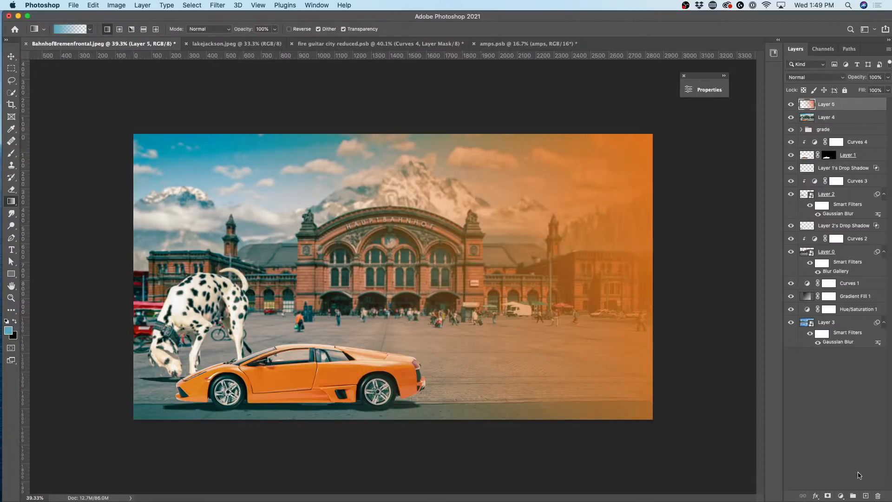
{"action": "left_click", "coordinate": [866, 496]}
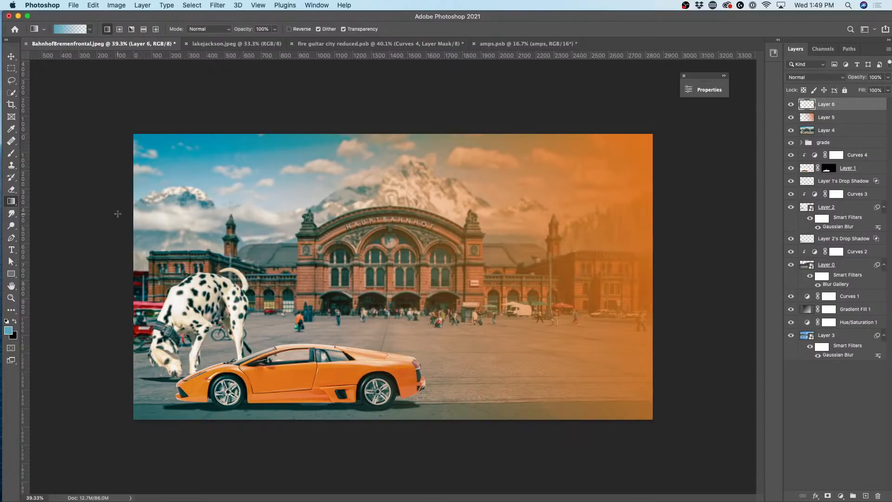
{"action": "left_click_drag", "start_coordinate": [103, 153], "coordinate": [540, 361]}
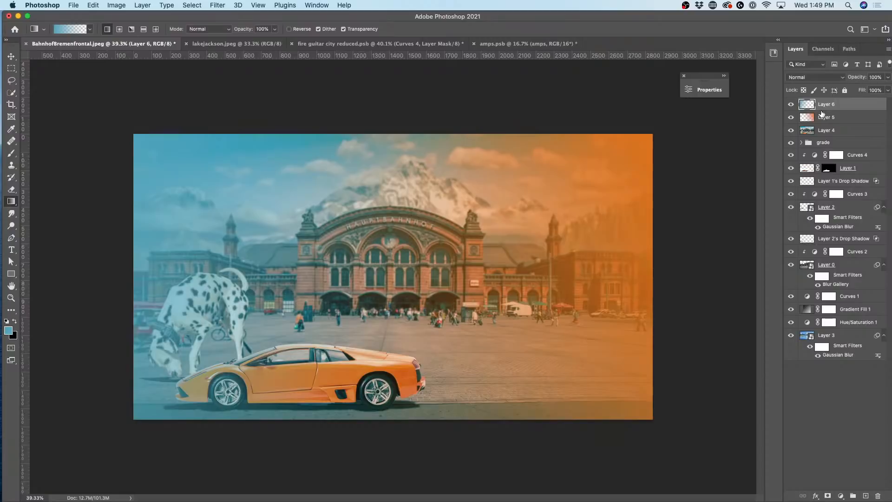
Step: Hide the blue gradient layer and set the orange gradient on Layer 5 to the Screen blend mode
{"action": "left_click", "coordinate": [822, 118]}
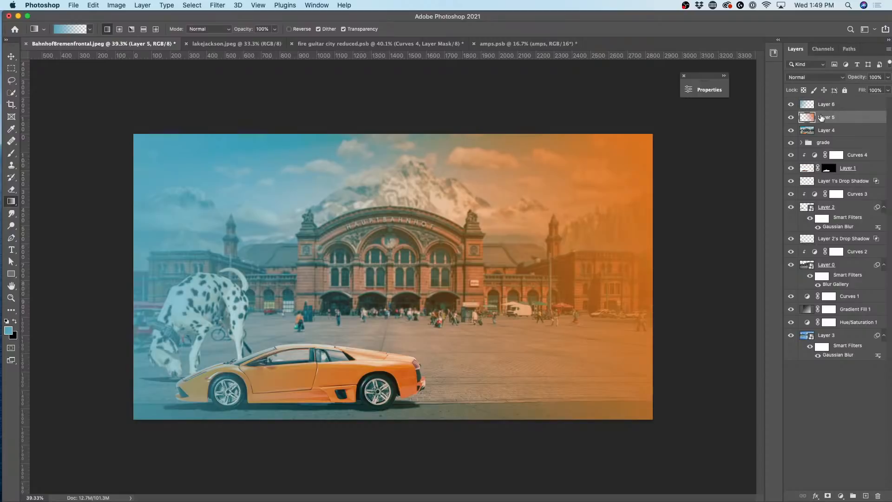
{"action": "left_click", "coordinate": [792, 105]}
{"action": "left_click", "coordinate": [812, 78]}
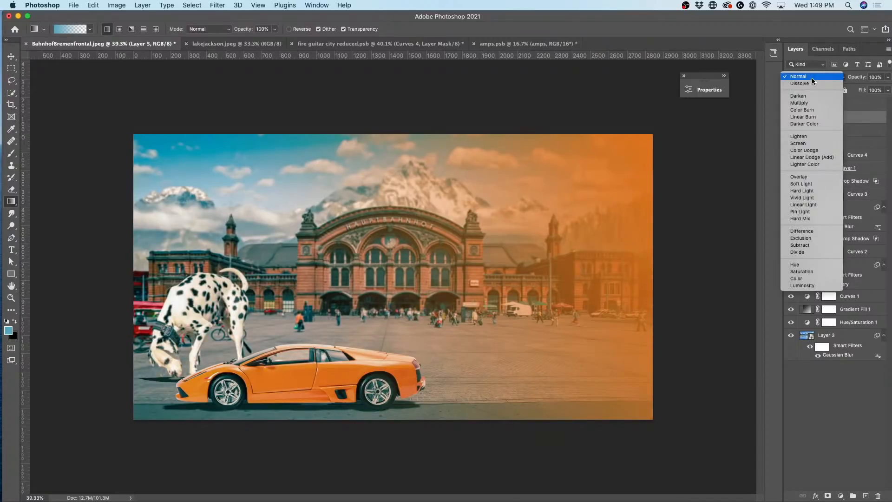
{"action": "left_click", "coordinate": [816, 143]}
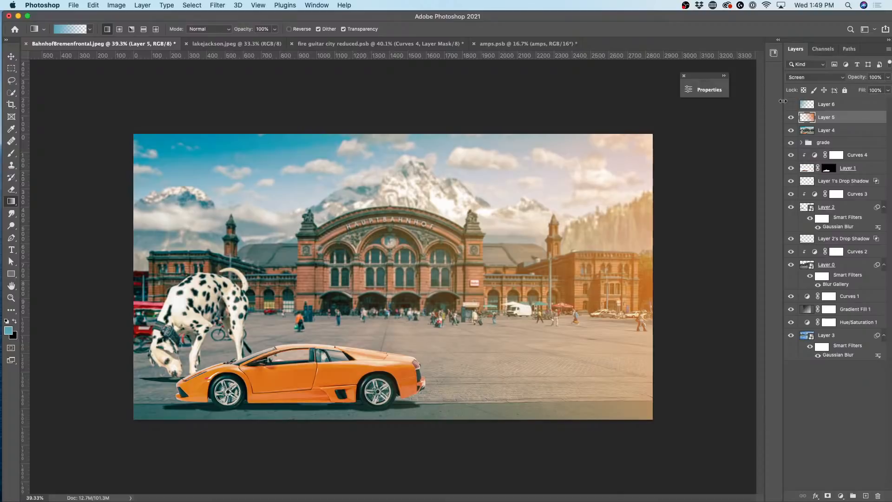
Step: Show the blue gradient on Layer 6 again, preview it in Screen, and set its blend mode to Soft Light
{"action": "left_click", "coordinate": [791, 104]}
{"action": "left_click", "coordinate": [796, 103]}
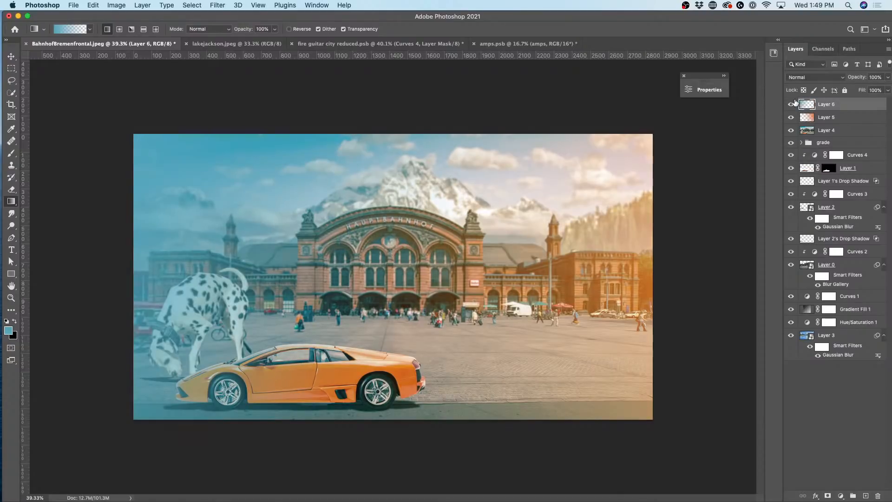
{"action": "left_click", "coordinate": [800, 77]}
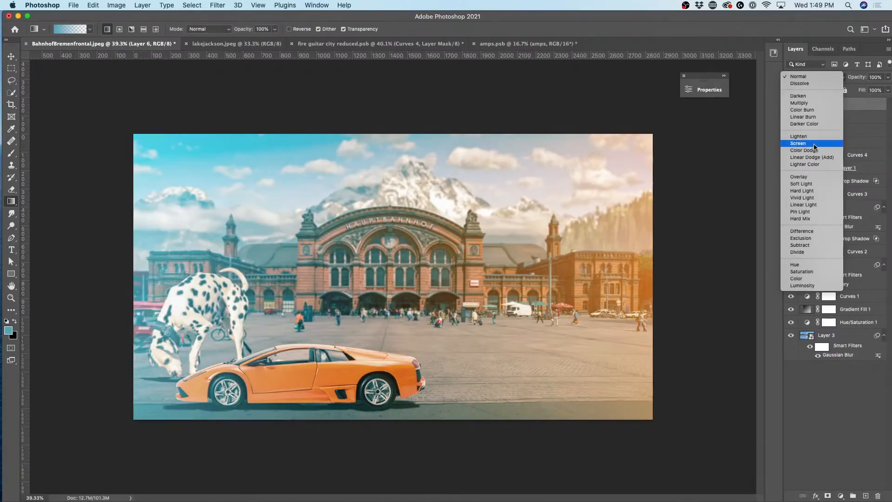
{"action": "left_click", "coordinate": [813, 184]}
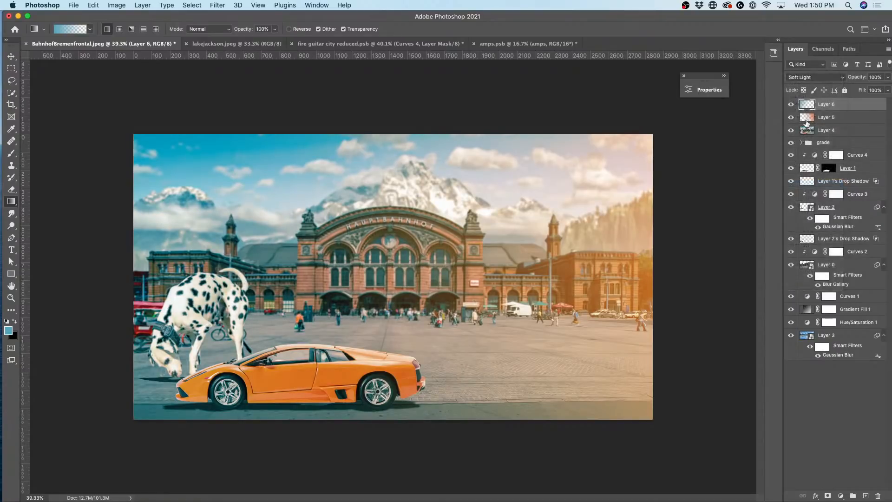
Step: Compare the station image with and without the blue and orange gradient layers
{"action": "left_click_drag", "start_coordinate": [855, 81], "coordinate": [729, 93]}
{"action": "left_click", "coordinate": [791, 105]}
{"action": "left_click", "coordinate": [792, 117]}
{"action": "left_click_drag", "start_coordinate": [792, 105], "coordinate": [791, 118]}
Step: Switch back to fire guitar city reduced.psb and show the three Fire spark light layers above the model group, keeping Layer 22 hidden
{"action": "left_click", "coordinate": [536, 46]}
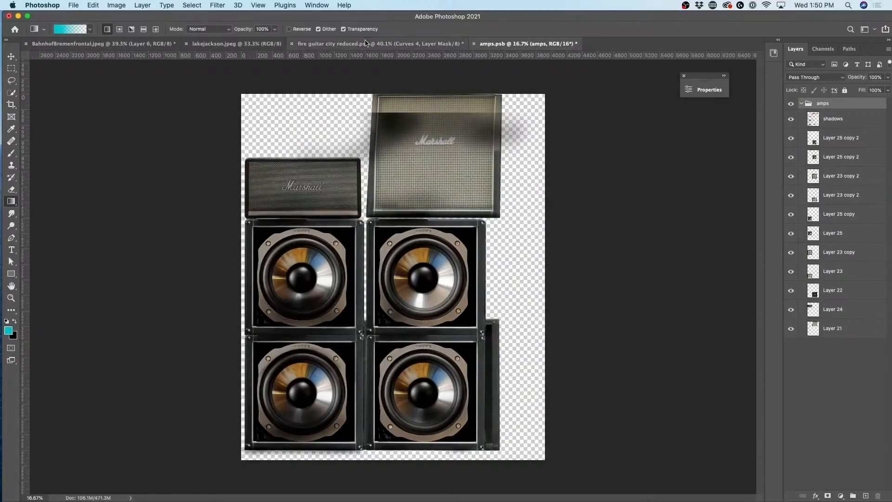
{"action": "left_click", "coordinate": [350, 45]}
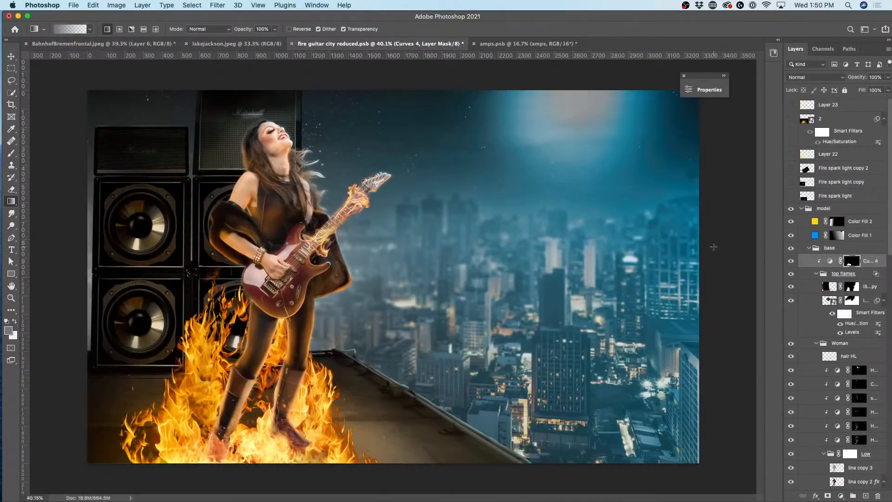
{"action": "left_click_drag", "start_coordinate": [791, 195], "coordinate": [791, 154]}
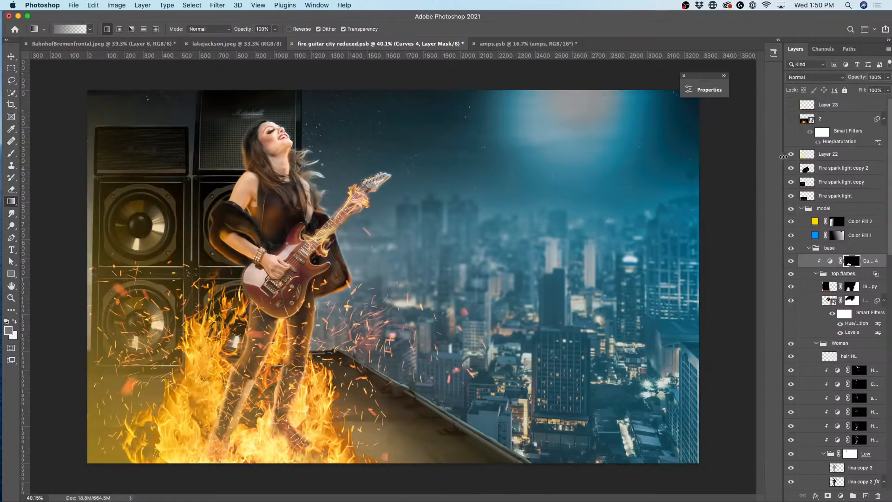
{"action": "left_click", "coordinate": [791, 155]}
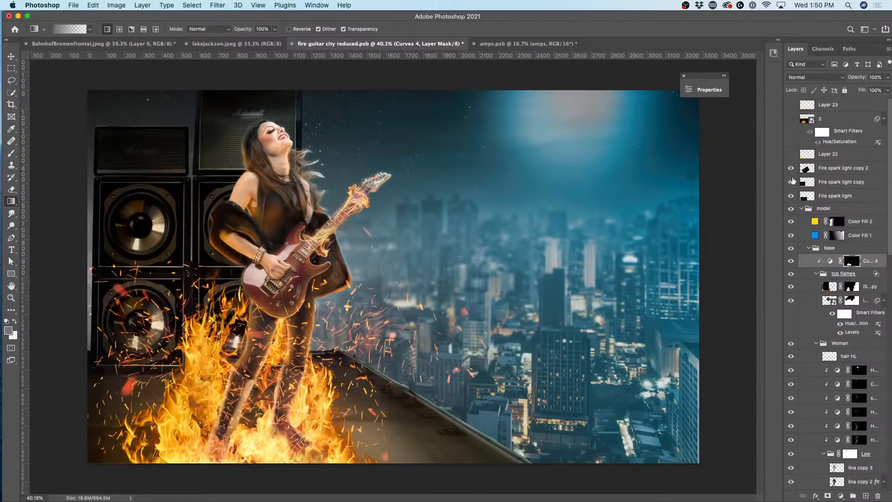
Step: Select Fire spark light copy 2 and preview it in Normal blend mode to inspect its background, keeping it in Screen
{"action": "left_click", "coordinate": [807, 169], "text": "shift"}
{"action": "left_click", "coordinate": [809, 184], "text": "shift"}
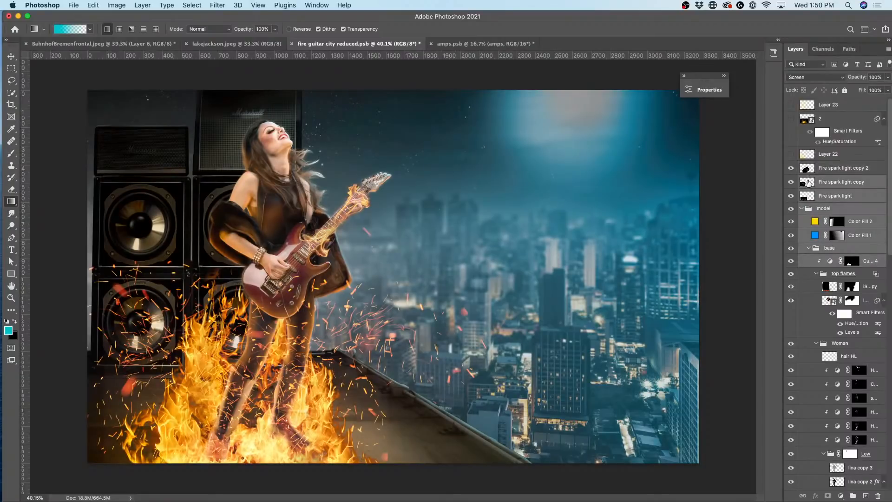
{"action": "left_click", "coordinate": [807, 169]}
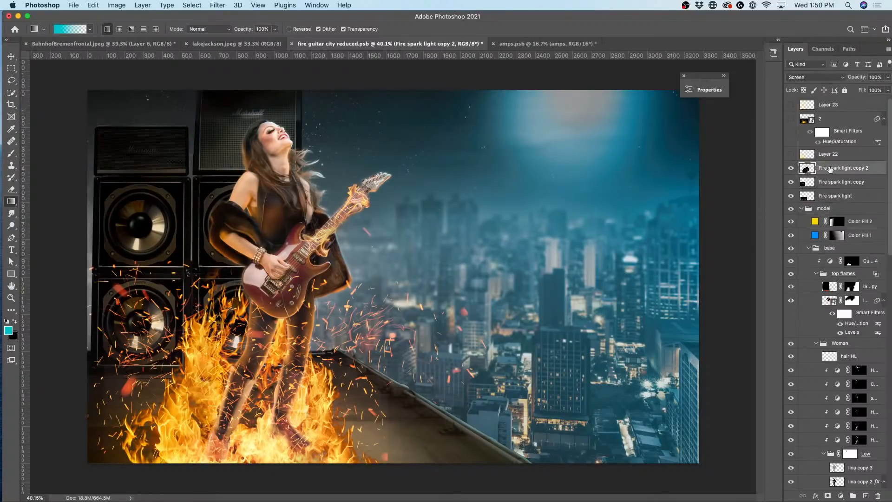
{"action": "left_click", "coordinate": [813, 76]}
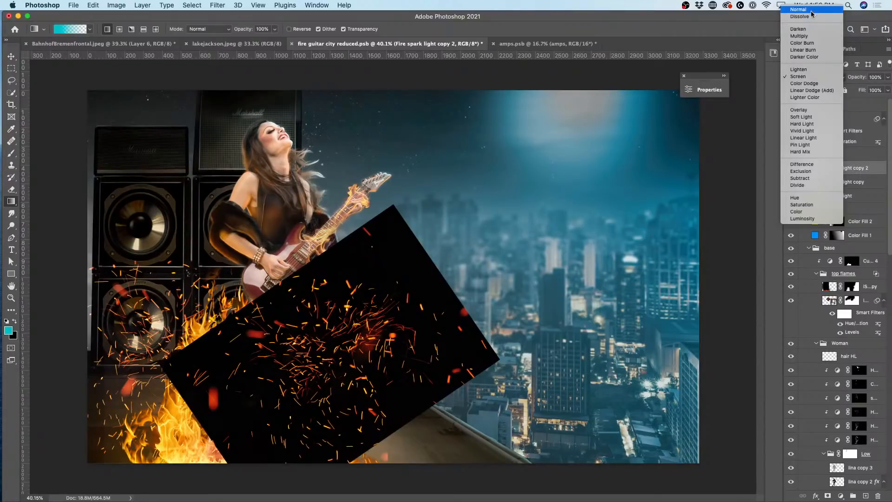
{"action": "left_click", "coordinate": [802, 76]}
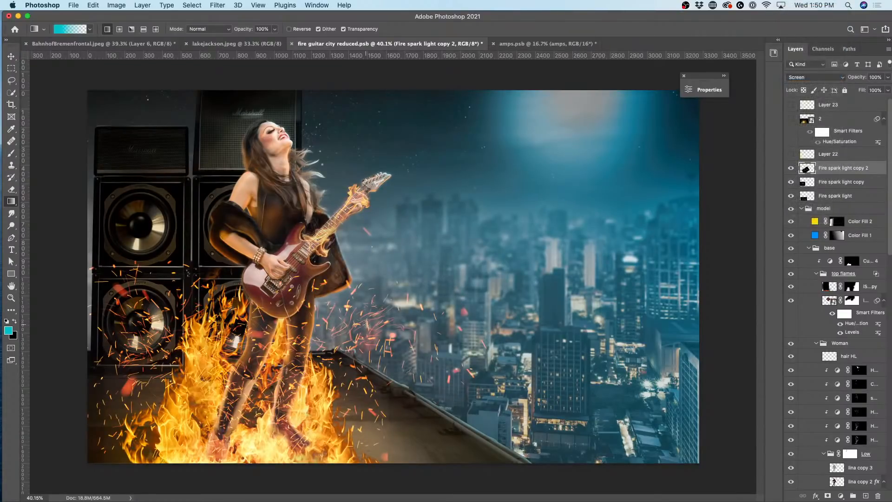
Step: Undo the stray gradient stroke and copy Fire spark light copy 2 into BahnhofBremenfrontal.jpeg with the Move tool
{"action": "left_click_drag", "start_coordinate": [508, 152], "coordinate": [509, 155]}
{"action": "key", "text": "super+z"}
{"action": "left_click", "coordinate": [11, 56]}
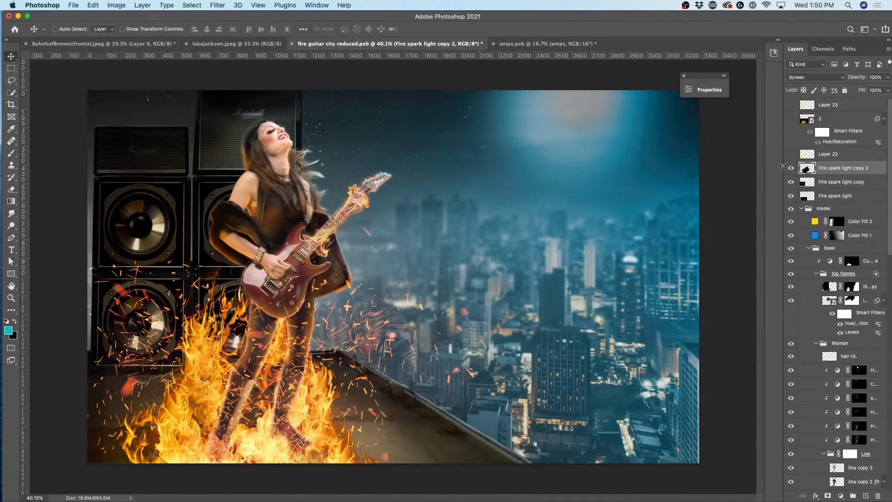
{"action": "left_click_drag", "start_coordinate": [346, 308], "coordinate": [262, 298]}
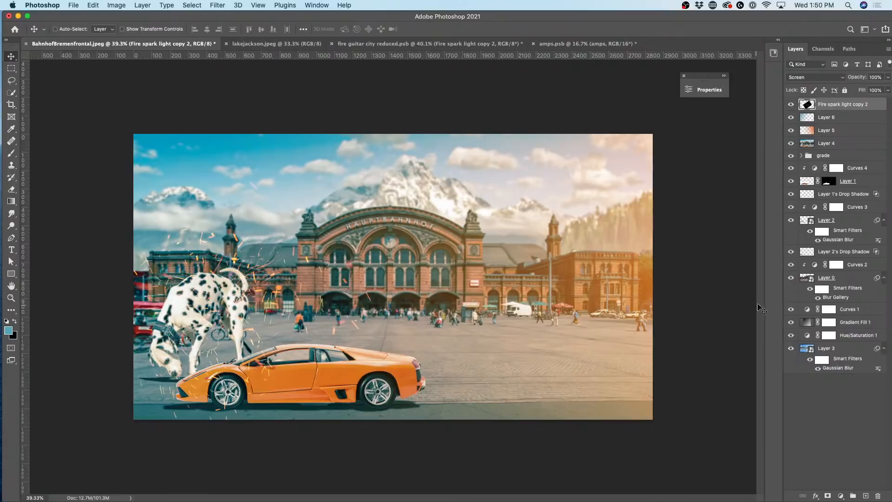
Step: Place the spark layer between Layer 4 and Layer 5 and shift the sparks slightly upward over the dalmatian
{"action": "left_click_drag", "start_coordinate": [828, 106], "coordinate": [826, 134]}
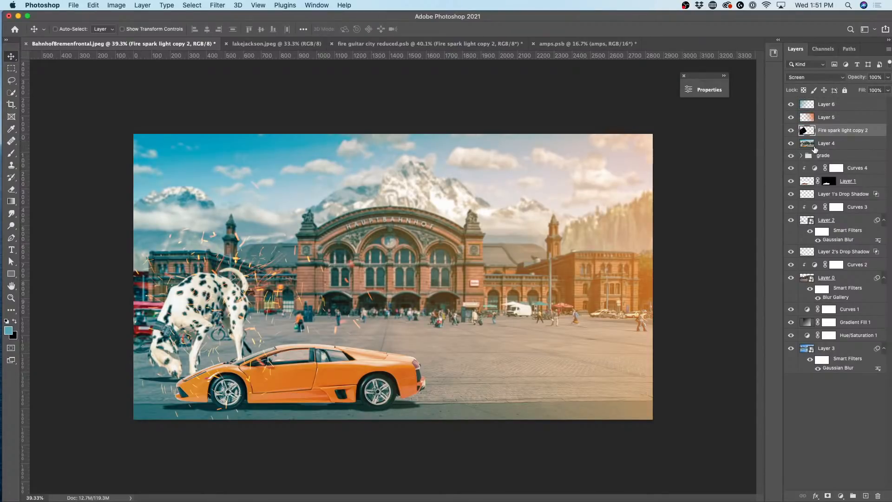
{"action": "left_click", "coordinate": [792, 145]}
{"action": "left_click", "coordinate": [792, 144]}
{"action": "left_click_drag", "start_coordinate": [254, 298], "coordinate": [262, 283]}
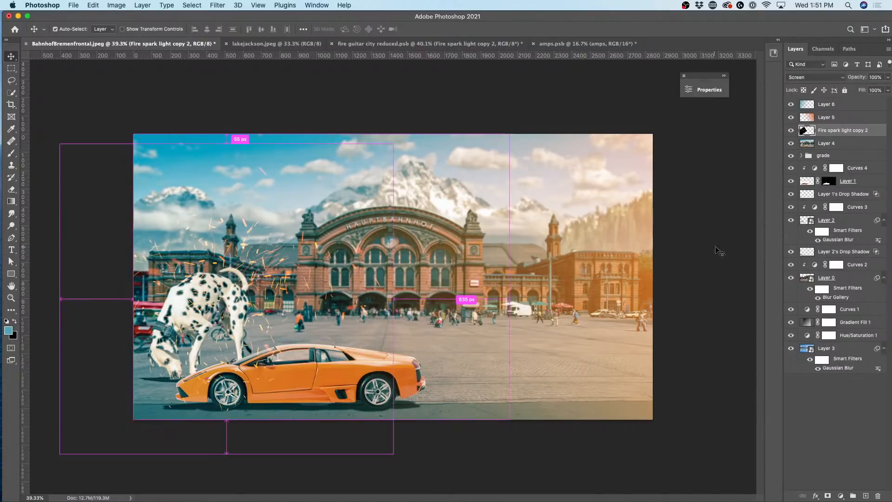
Step: Load the dalmatian's outline from Layer 2 as a selection and mask that shape out of the spark layer, keeping Layer 4 shown
{"action": "left_click", "coordinate": [791, 144]}
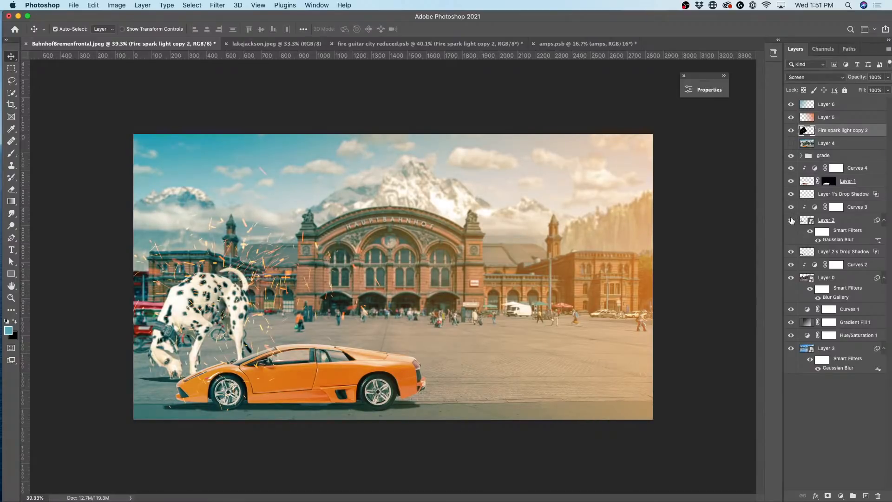
{"action": "left_click", "coordinate": [792, 220]}
{"action": "left_click", "coordinate": [791, 220]}
{"action": "left_click", "coordinate": [811, 221]}
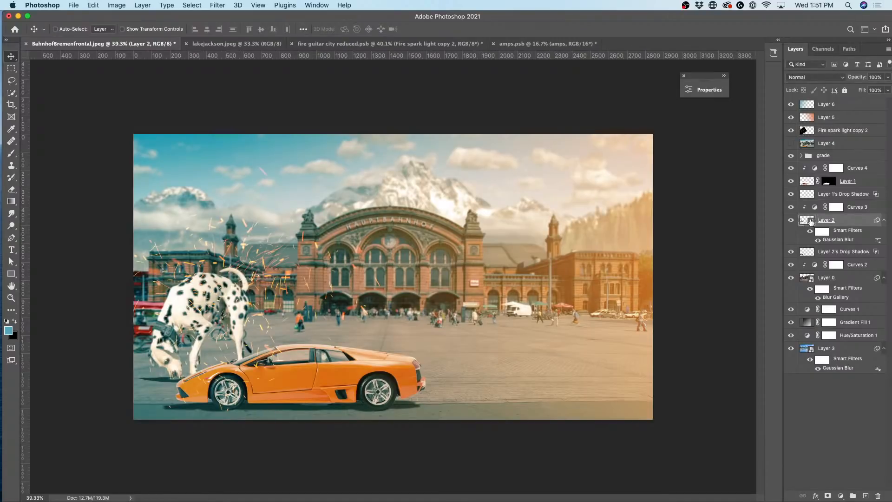
{"action": "left_click", "coordinate": [809, 221], "text": "super"}
{"action": "left_click", "coordinate": [791, 144]}
{"action": "left_click", "coordinate": [806, 144]}
{"action": "left_click", "coordinate": [810, 131]}
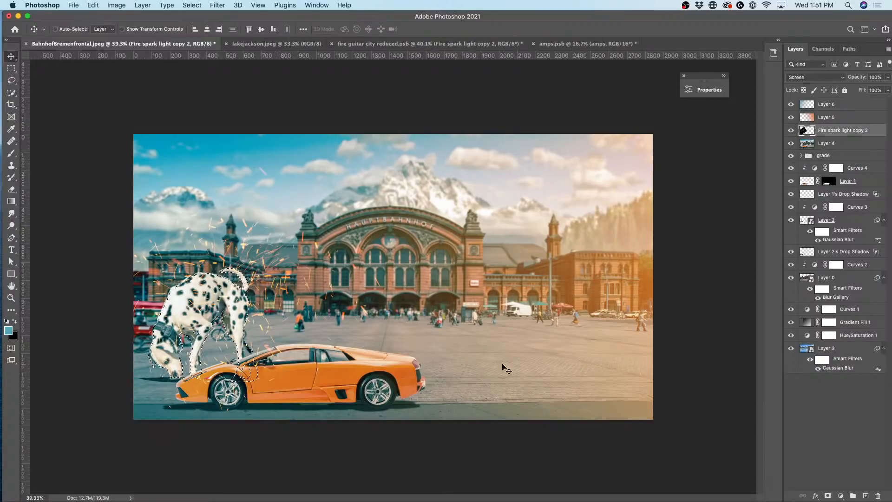
{"action": "left_click", "coordinate": [828, 497]}
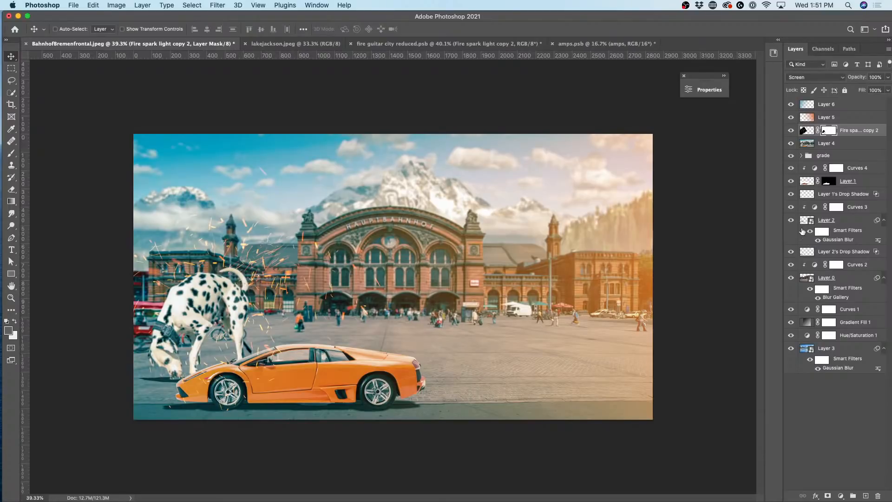
Step: Switch back to fire guitar city reduced.psb, show the yellow glow on Layer 22, and compare the image with and without it
{"action": "left_click", "coordinate": [790, 220]}
{"action": "left_click", "coordinate": [632, 44]}
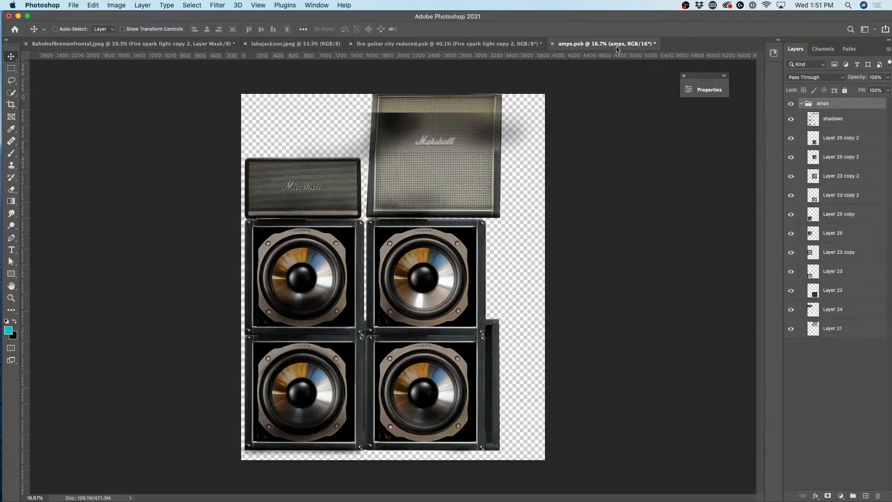
{"action": "left_click", "coordinate": [518, 45]}
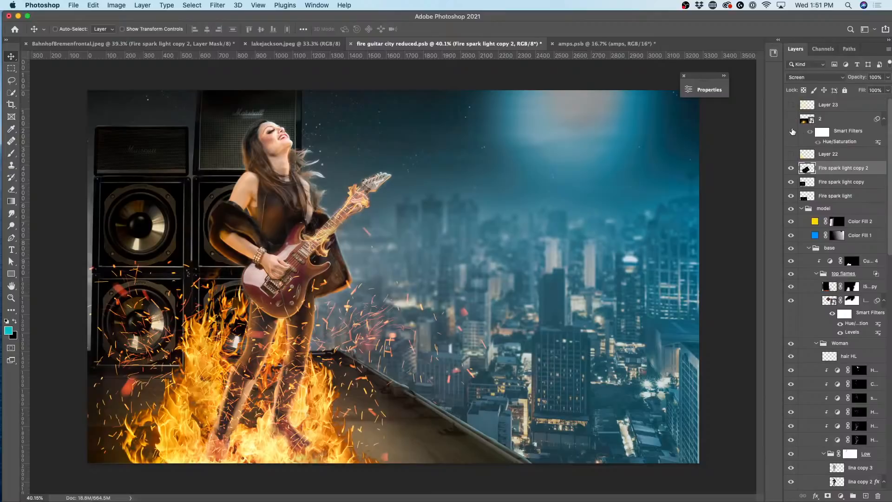
{"action": "left_click", "coordinate": [792, 155]}
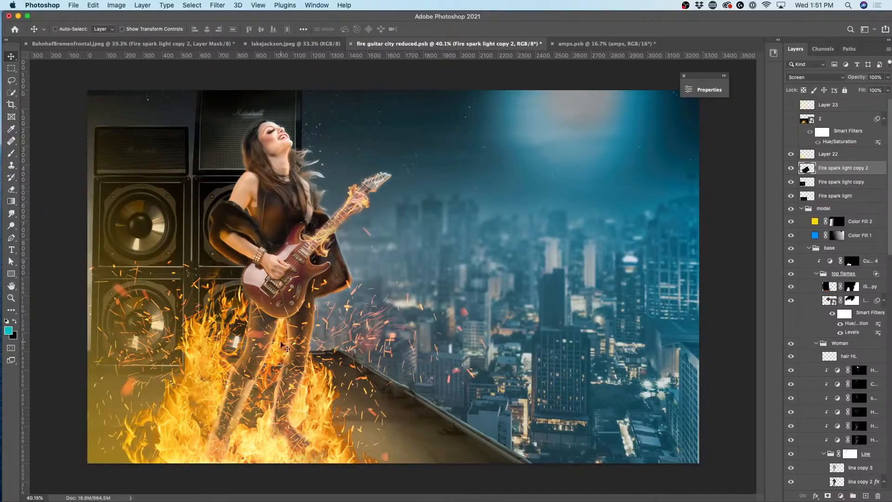
{"action": "left_click", "coordinate": [791, 154]}
{"action": "left_click", "coordinate": [792, 154]}
Step: Show the swirling spark layer 2 above Layer 22, compare the image with and without it, and preview its Normal blend mode
{"action": "left_click", "coordinate": [792, 119]}
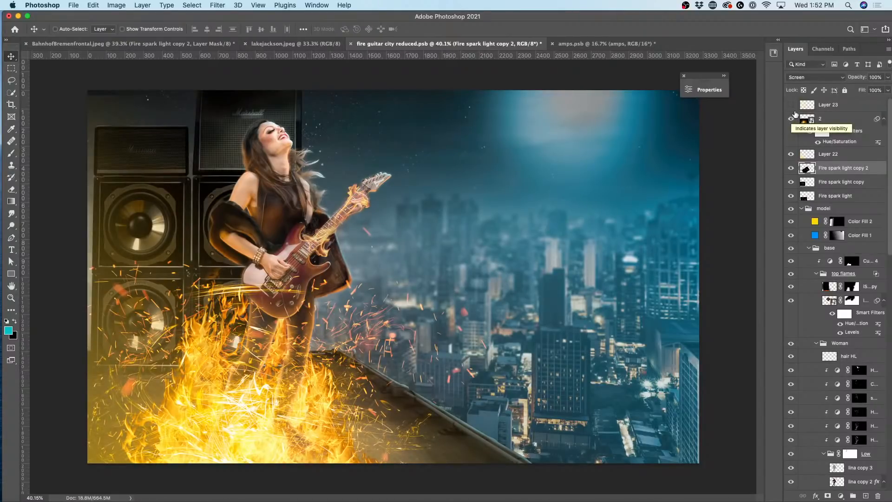
{"action": "left_click", "coordinate": [836, 120]}
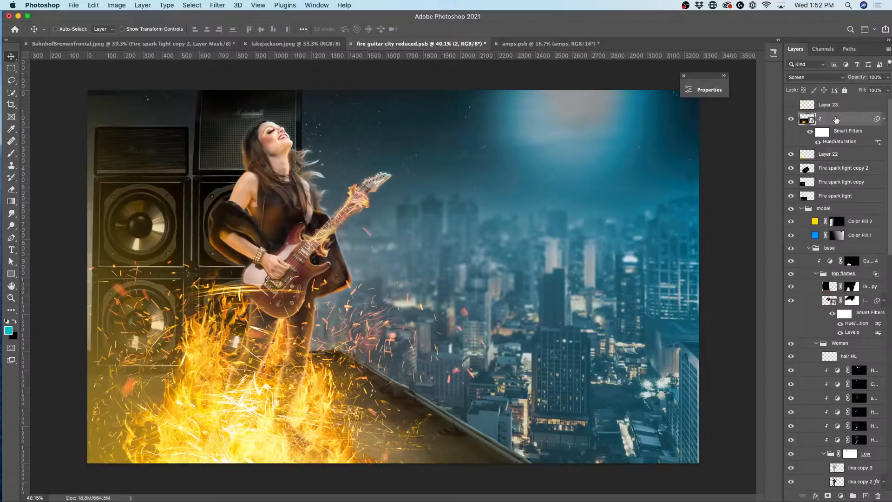
{"action": "left_click", "coordinate": [792, 119]}
{"action": "left_click", "coordinate": [791, 119]}
{"action": "left_click", "coordinate": [810, 78]}
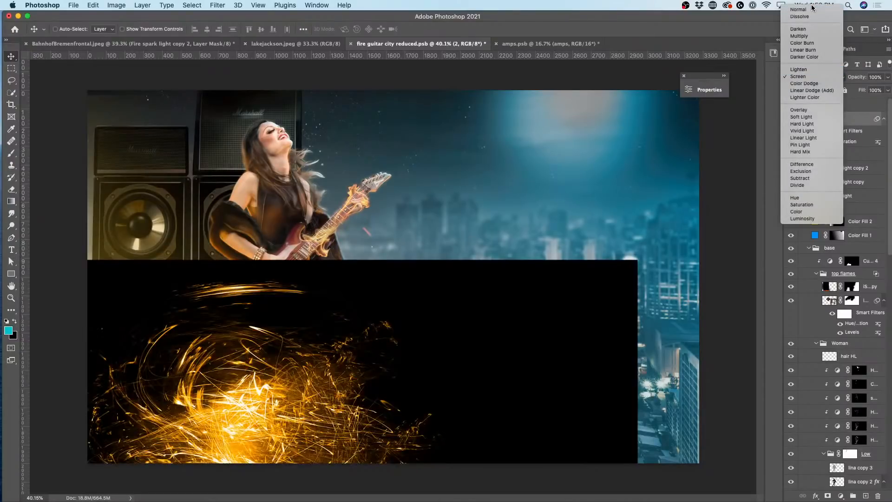
{"action": "left_click", "coordinate": [635, 184]}
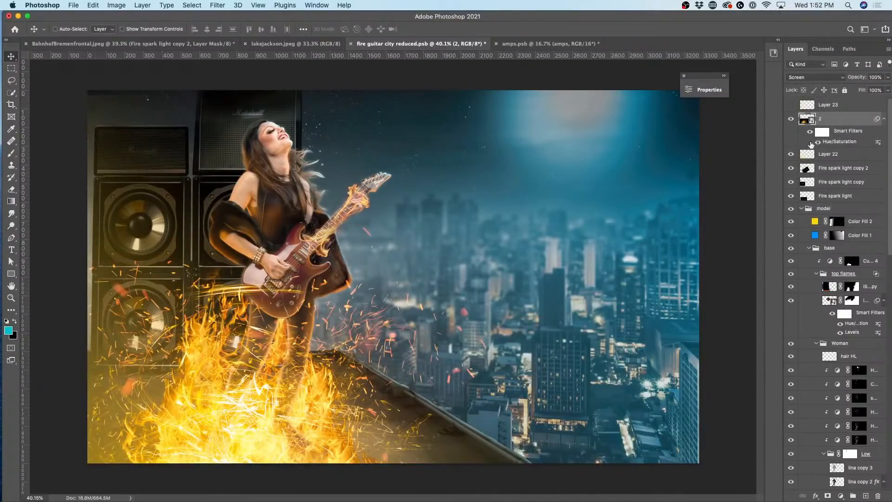
Step: Inspect the full layer 2 spark image in Normal, restore Screen, and reposition the sparks over the flames at the model's legs
{"action": "left_click", "coordinate": [816, 77]}
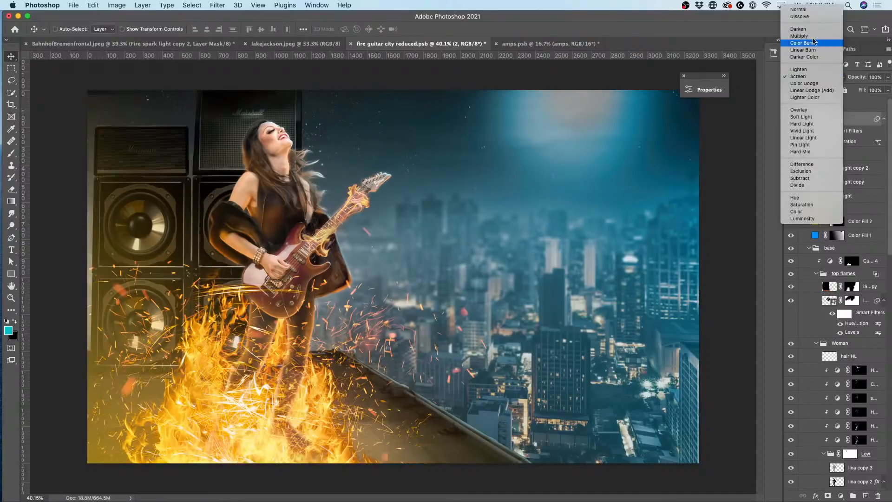
{"action": "left_click", "coordinate": [815, 9]}
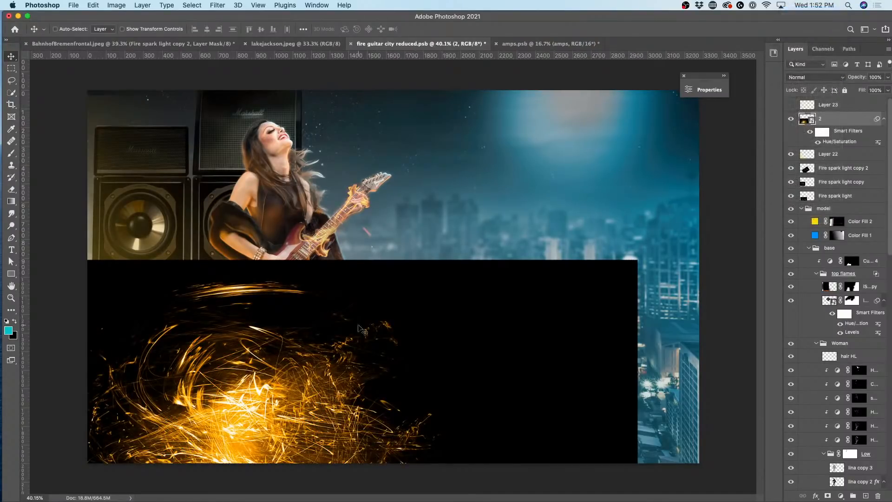
{"action": "left_click_drag", "start_coordinate": [296, 346], "coordinate": [543, 270]}
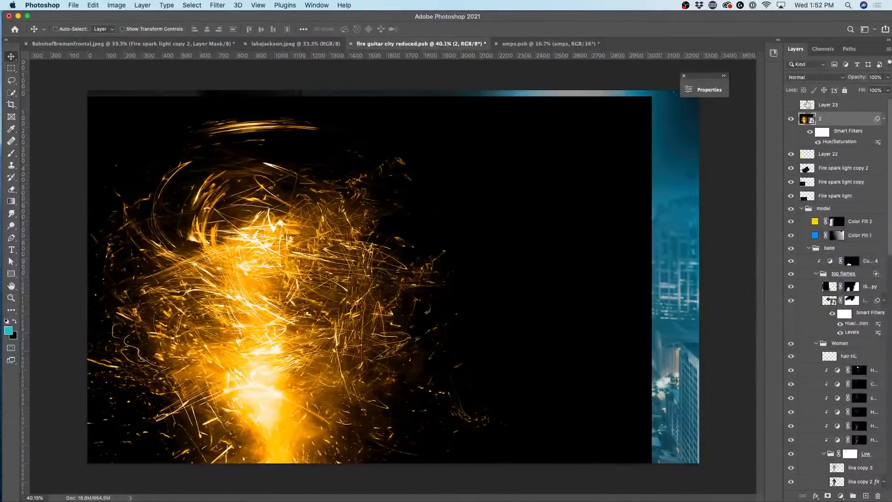
{"action": "left_click", "coordinate": [815, 77]}
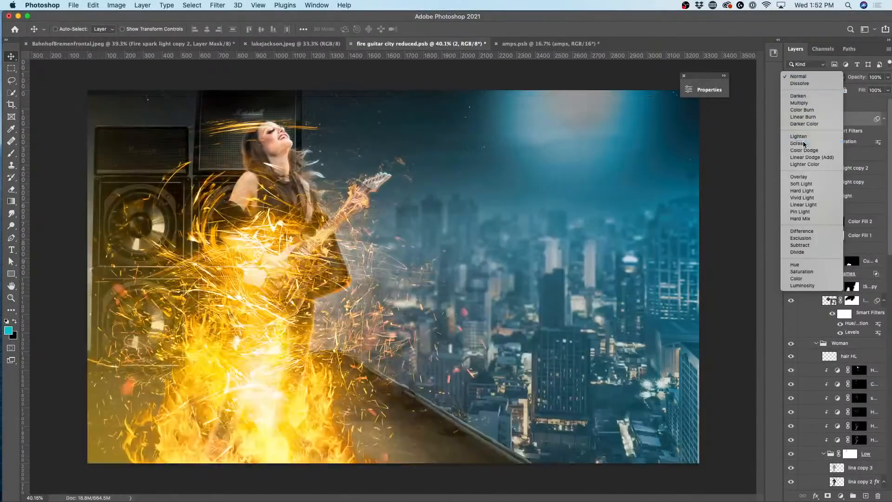
{"action": "left_click", "coordinate": [809, 143]}
{"action": "left_click_drag", "start_coordinate": [298, 294], "coordinate": [317, 441]}
{"action": "left_click_drag", "start_coordinate": [347, 364], "coordinate": [357, 402]}
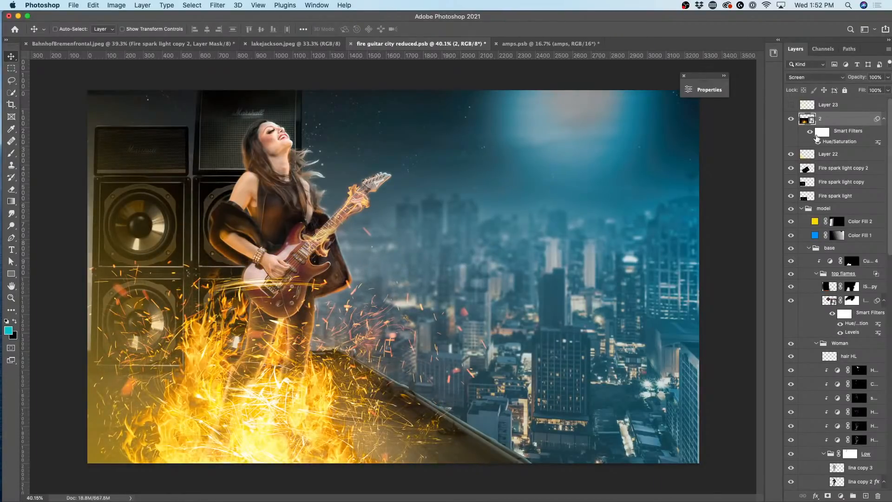
{"action": "left_click_drag", "start_coordinate": [274, 386], "coordinate": [272, 366]}
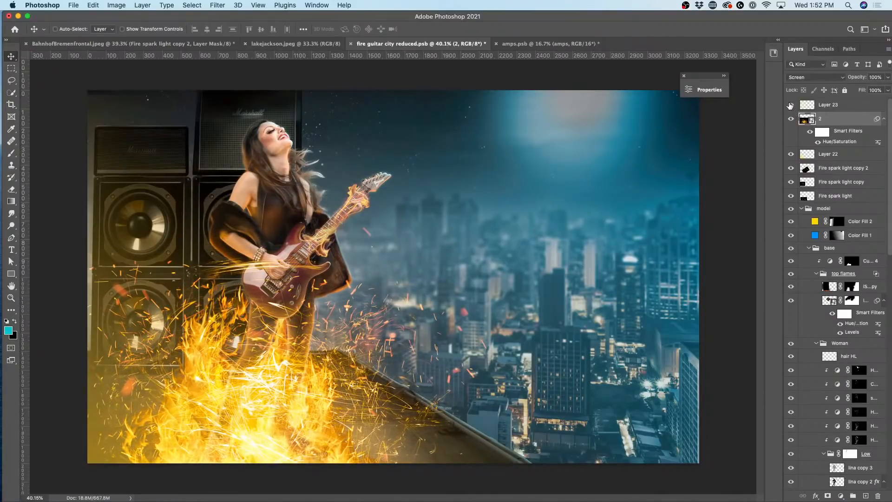
Step: Show Layer 23 above the sparks and compare the image with and without its warm glow
{"action": "left_click", "coordinate": [791, 106]}
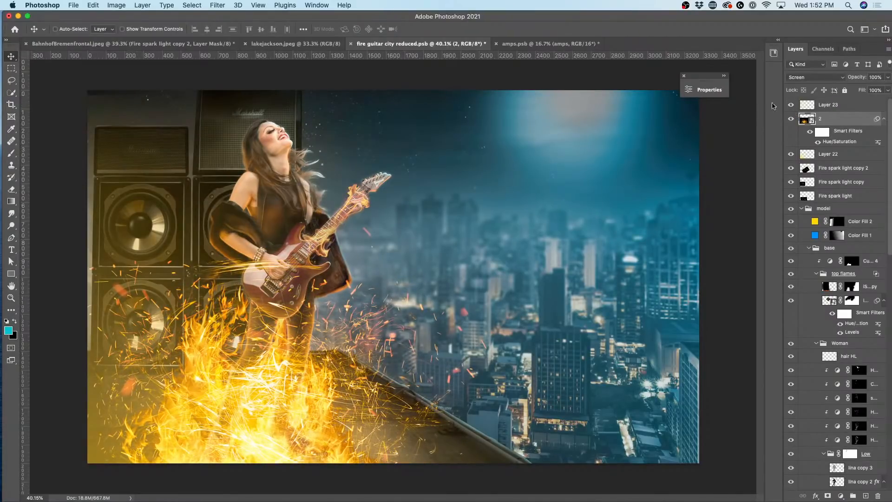
{"action": "left_click", "coordinate": [791, 105]}
{"action": "left_click", "coordinate": [791, 105]}
{"action": "left_click", "coordinate": [73, 5]}
{"action": "left_click", "coordinate": [79, 26]}
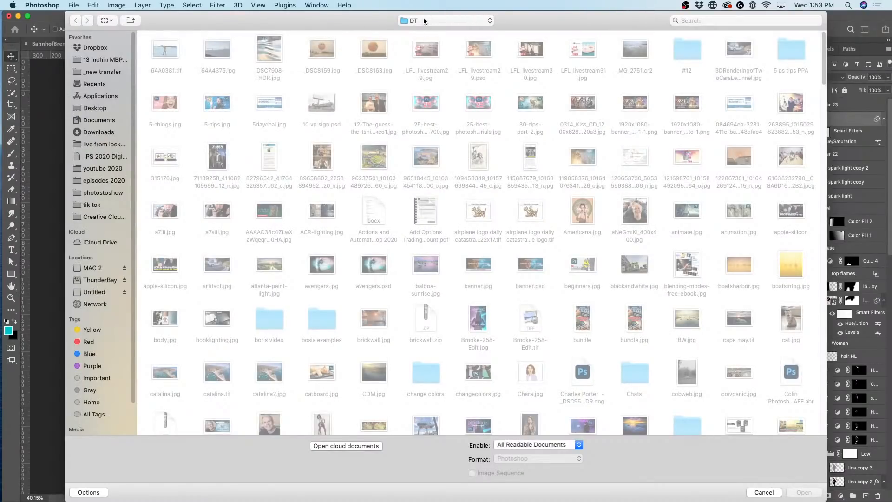
{"action": "left_click", "coordinate": [762, 495]}
Step: Open fire guitar city.psb from the Desktop folder
{"action": "left_click", "coordinate": [74, 4]}
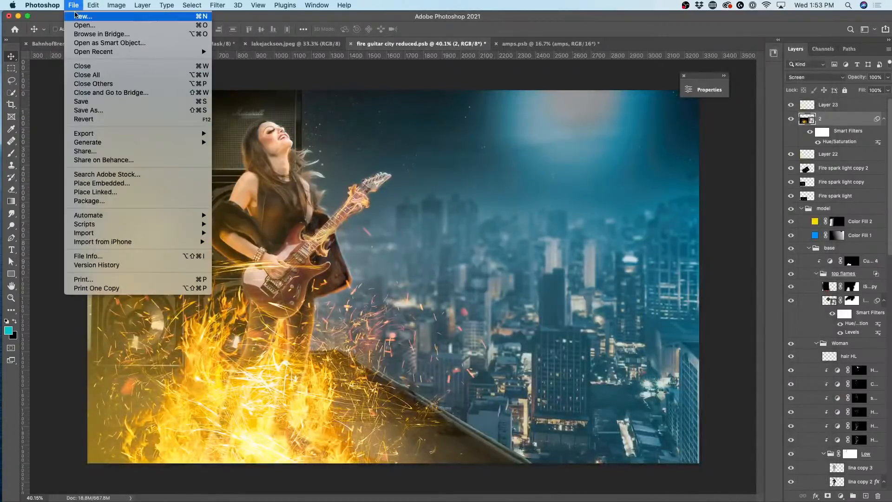
{"action": "left_click", "coordinate": [79, 26]}
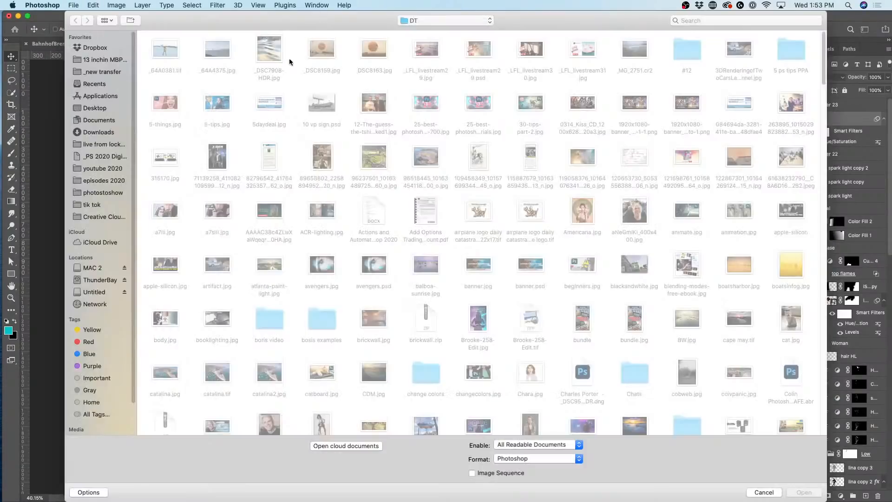
{"action": "left_click", "coordinate": [94, 108]}
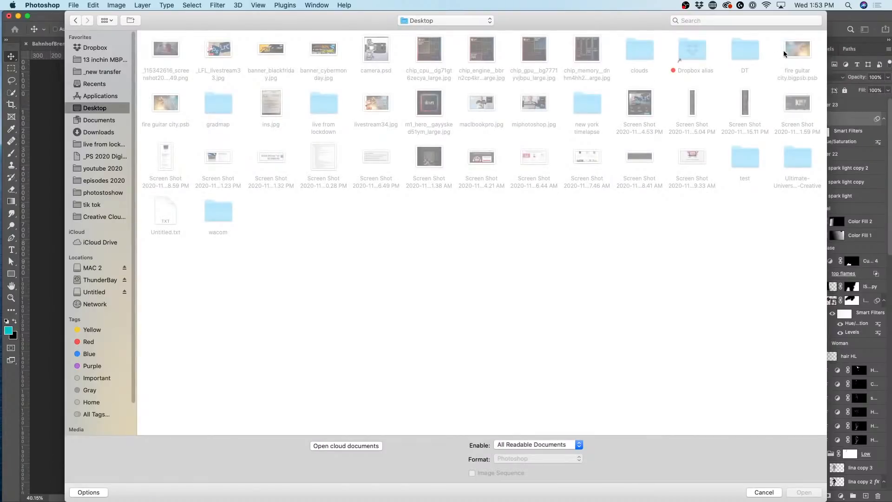
{"action": "left_click", "coordinate": [176, 107]}
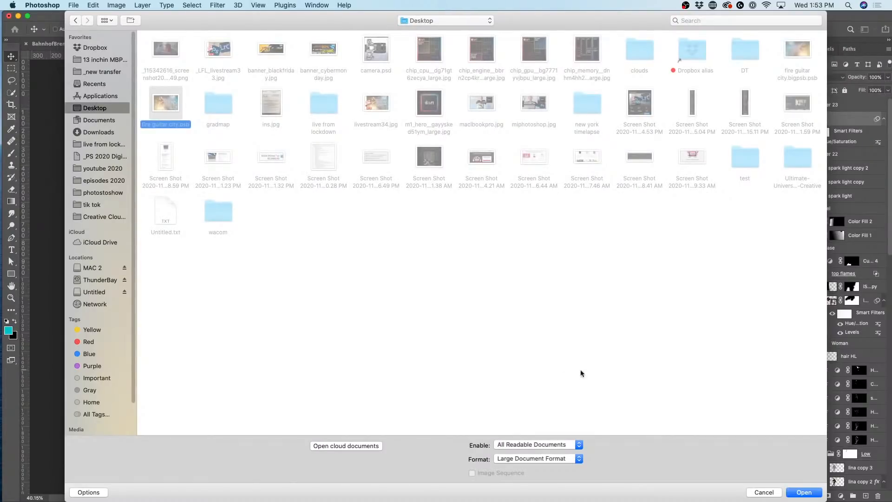
{"action": "left_click", "coordinate": [804, 494]}
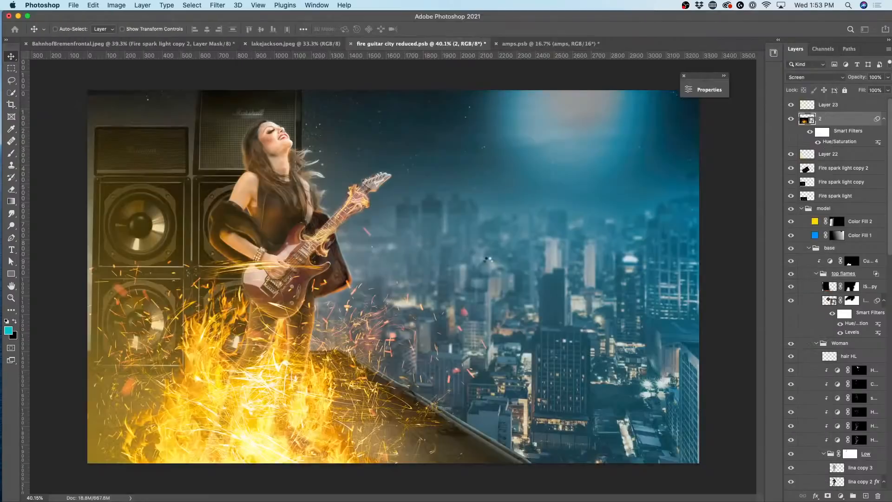
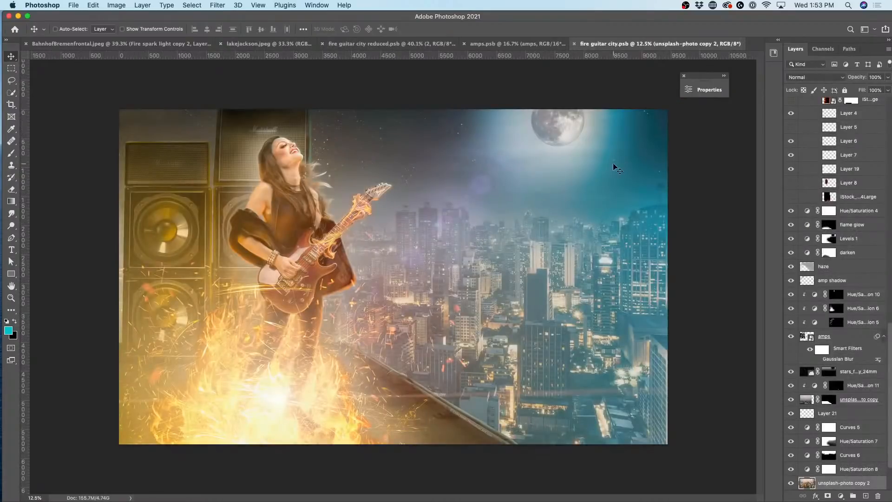
Step: Hide the copyright text, Layer 26, Layer 25 copy and Layer 25 above Layer 23
{"action": "scroll", "coordinate": [834, 138], "scroll_direction": "up", "scroll_amount": 5}
{"action": "scroll", "coordinate": [835, 138], "scroll_direction": "up", "scroll_amount": 10}
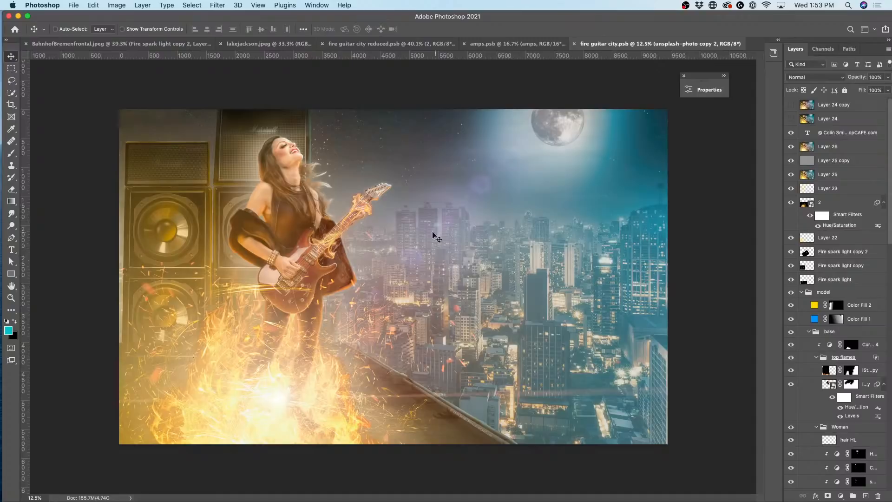
{"action": "left_click_drag", "start_coordinate": [794, 135], "coordinate": [791, 194]}
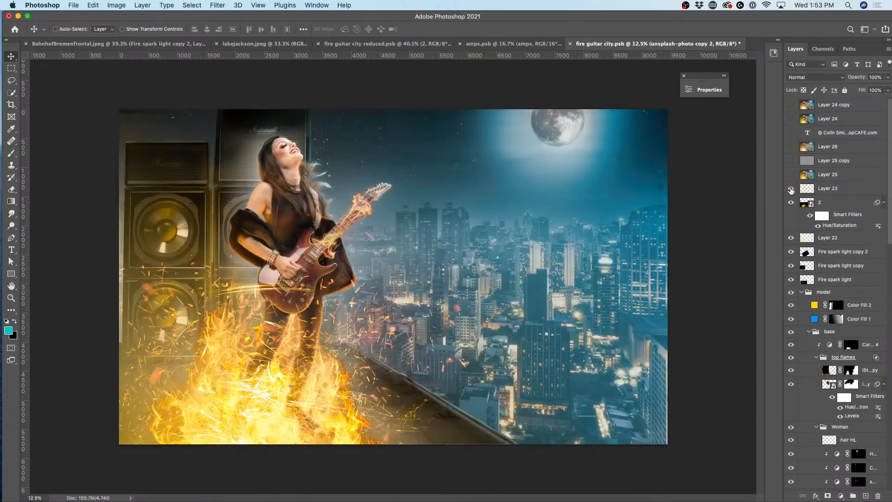
Step: Show Layer 23, Layer 25, Layer 25 copy, Layer 26, Layer 24 and Layer 24 copy, leaving the copyright text hidden
{"action": "left_click", "coordinate": [792, 189]}
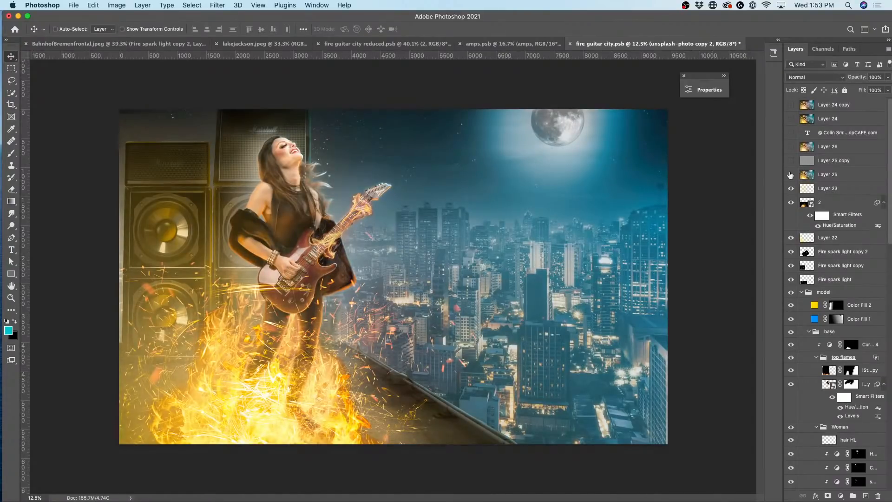
{"action": "left_click", "coordinate": [792, 175]}
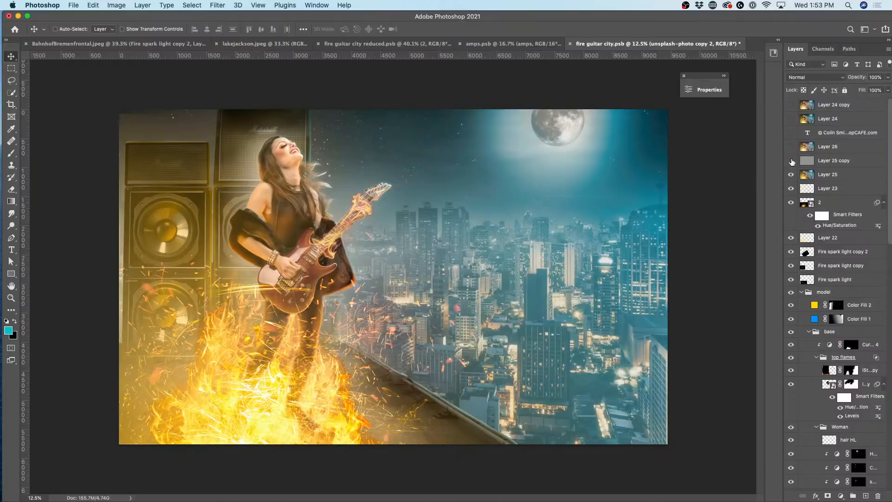
{"action": "left_click", "coordinate": [791, 161]}
{"action": "left_click", "coordinate": [791, 147]}
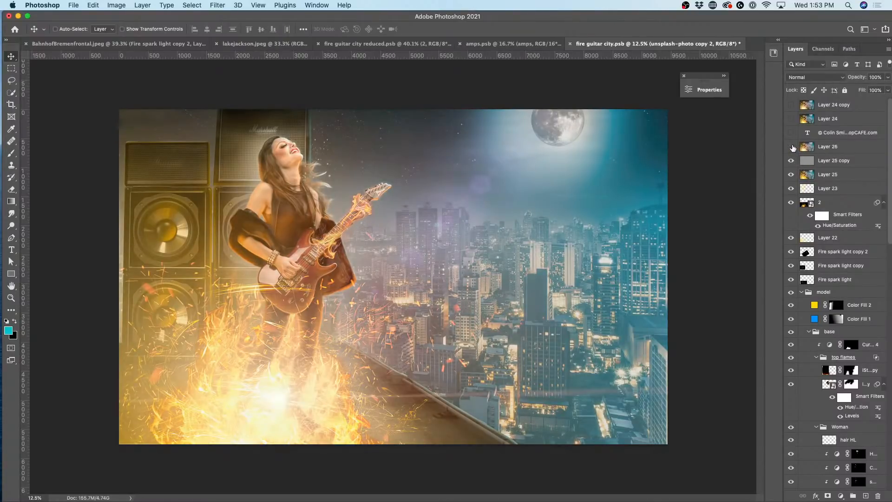
{"action": "left_click", "coordinate": [792, 147]}
{"action": "left_click", "coordinate": [792, 147]}
{"action": "left_click", "coordinate": [792, 120]}
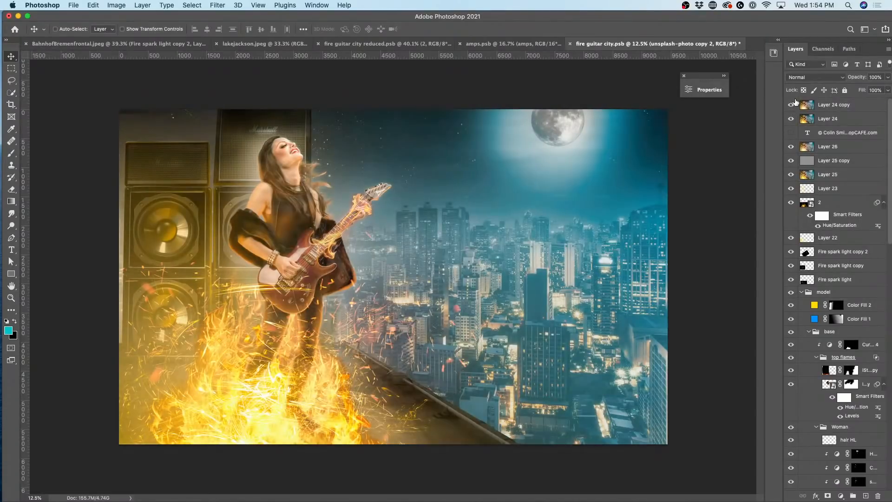
{"action": "left_click", "coordinate": [792, 104]}
Step: Open Layer 24 copy in the Boris FX Optics filter
{"action": "left_click", "coordinate": [814, 107]}
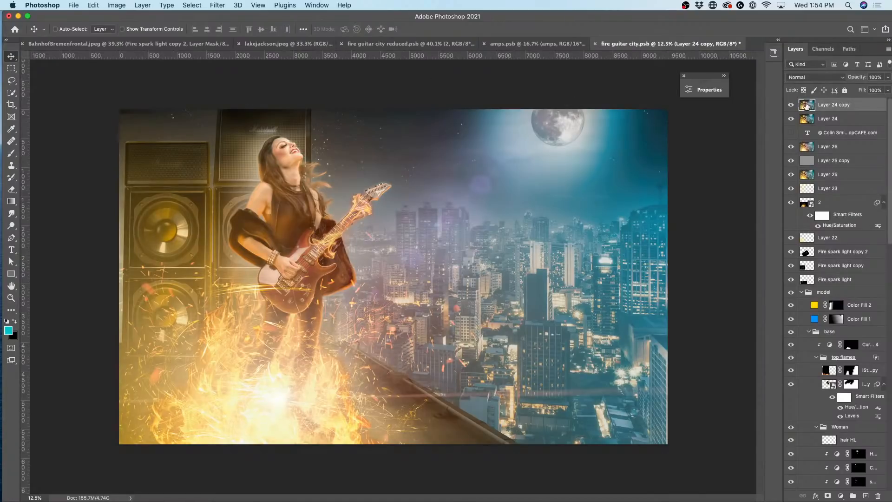
{"action": "left_click", "coordinate": [224, 4]}
{"action": "mouse_move", "coordinate": [192, 5]}
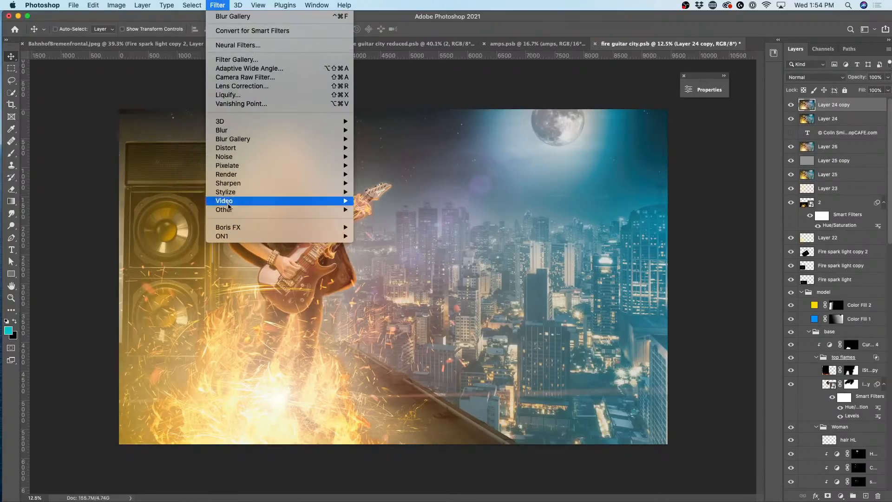
{"action": "mouse_move", "coordinate": [230, 226]}
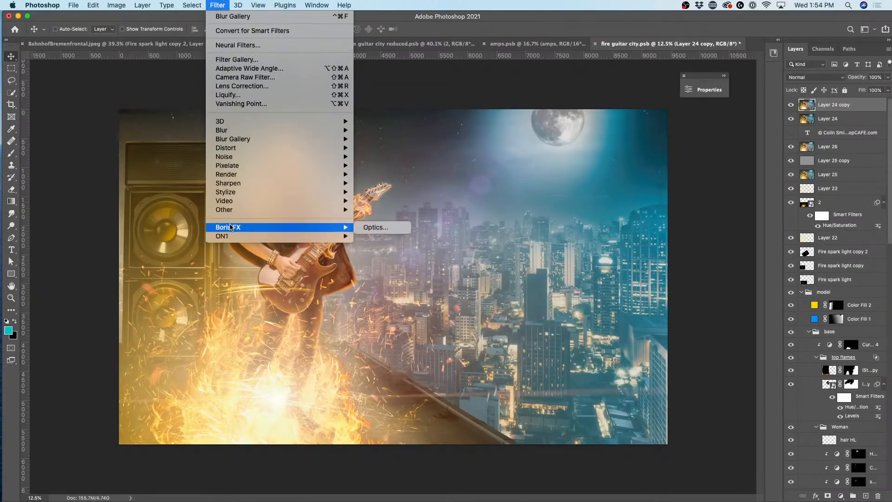
{"action": "left_click", "coordinate": [389, 229]}
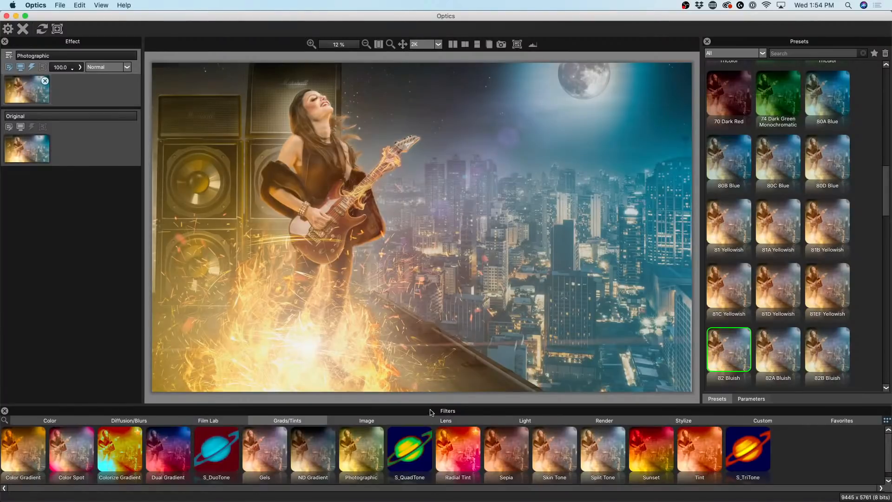
Step: Preview the Sunset, Gels, Radial Tint and Split Tone filters on the guitar image, including the L039 Pink Carnation gel
{"action": "left_click", "coordinate": [449, 446]}
{"action": "left_click", "coordinate": [653, 453]}
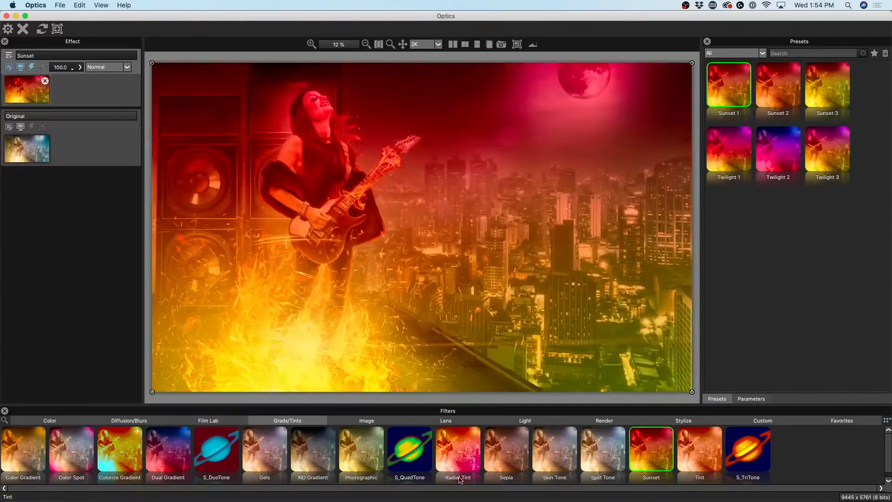
{"action": "left_click", "coordinate": [268, 449]}
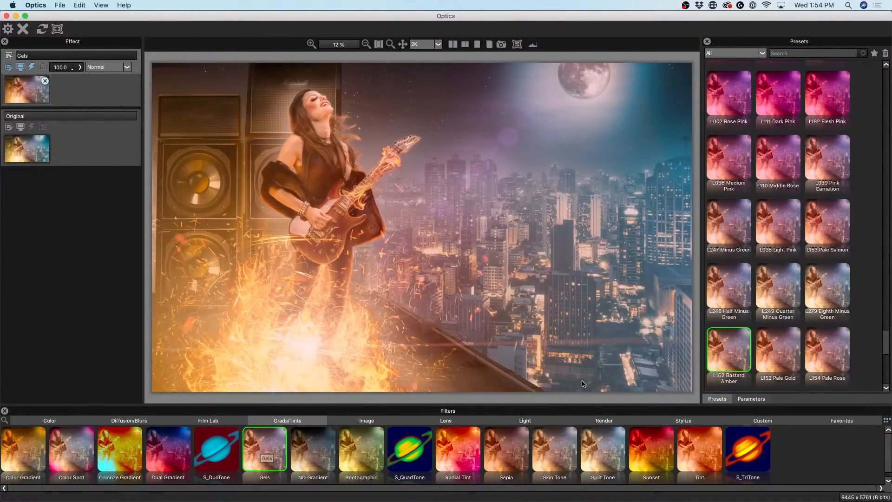
{"action": "left_click", "coordinate": [817, 160]}
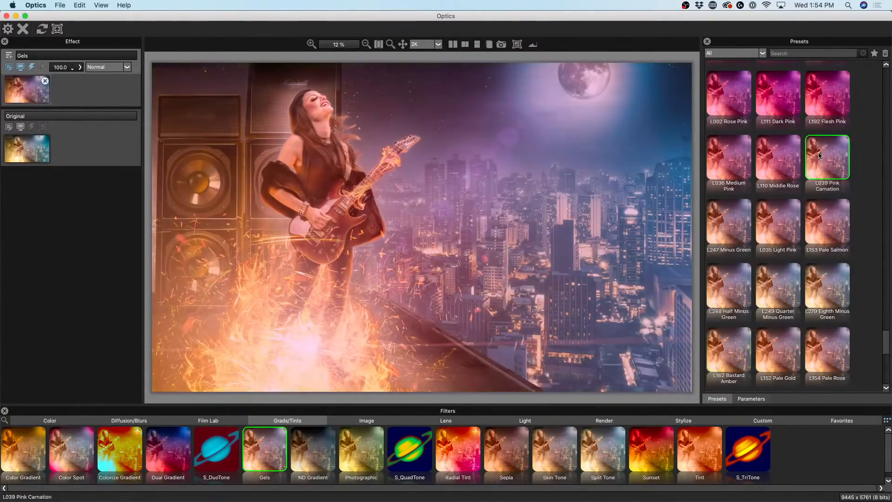
{"action": "left_click", "coordinate": [744, 153]}
{"action": "left_click", "coordinate": [448, 474]}
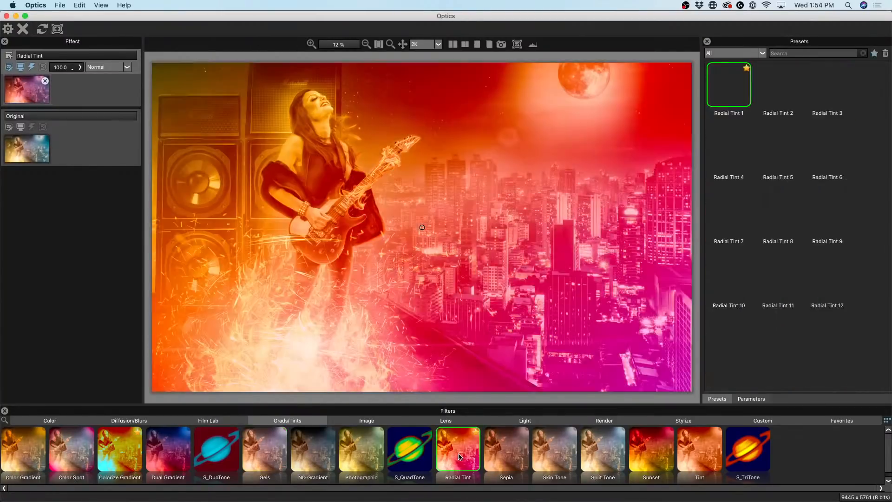
{"action": "left_click", "coordinate": [551, 442]}
{"action": "left_click", "coordinate": [612, 443]}
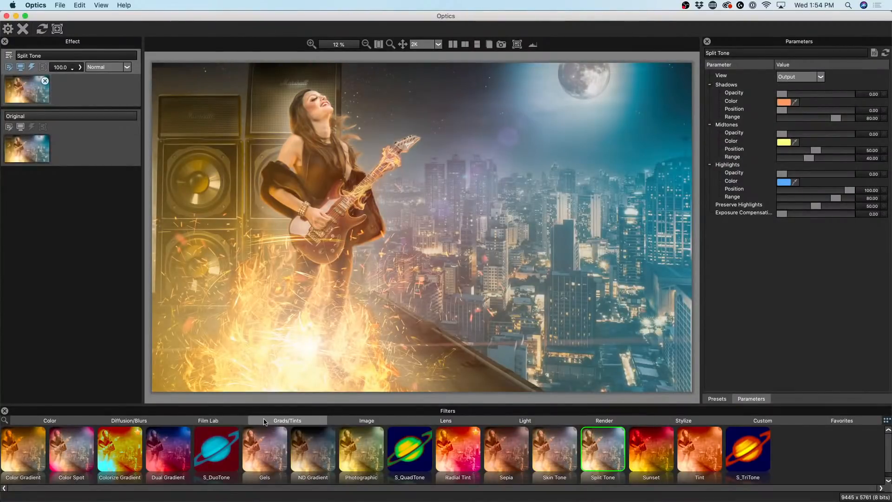
Step: Preview the S_MuzzleFlash and S_Zap render effects on the guitar image, and quit Optics without saving
{"action": "left_click", "coordinate": [447, 420]}
{"action": "left_click", "coordinate": [533, 421]}
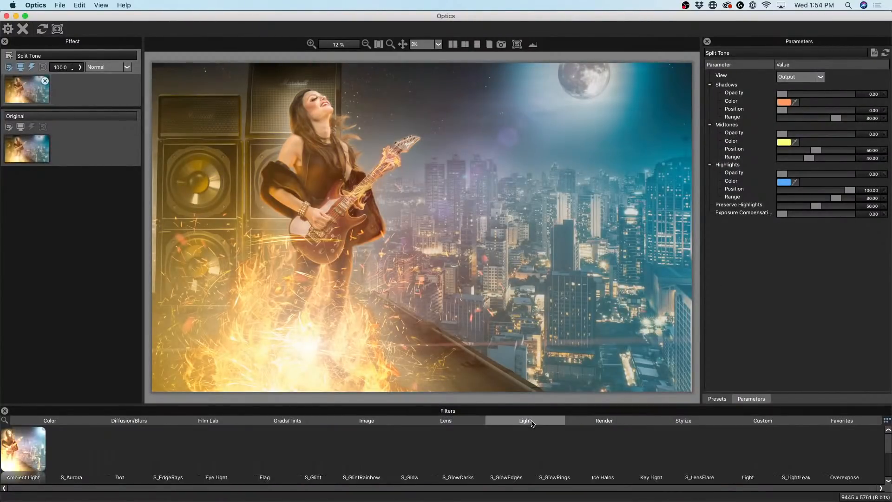
{"action": "left_click", "coordinate": [604, 420]}
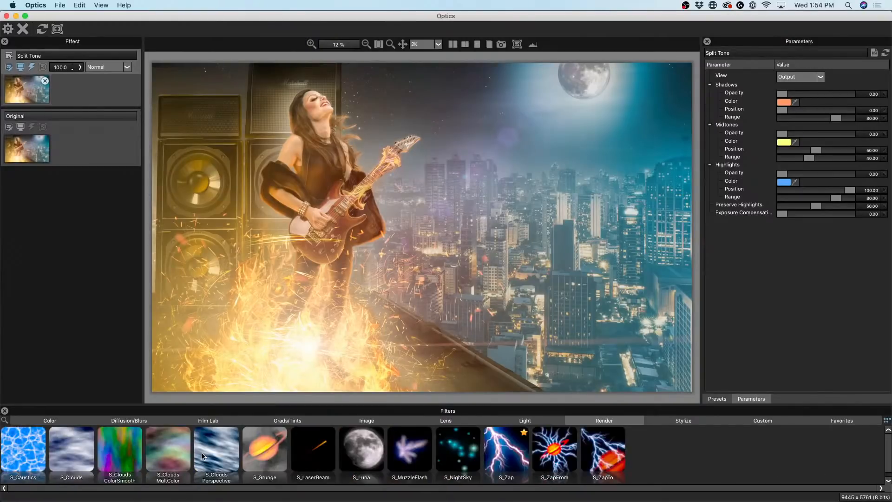
{"action": "left_click", "coordinate": [459, 447]}
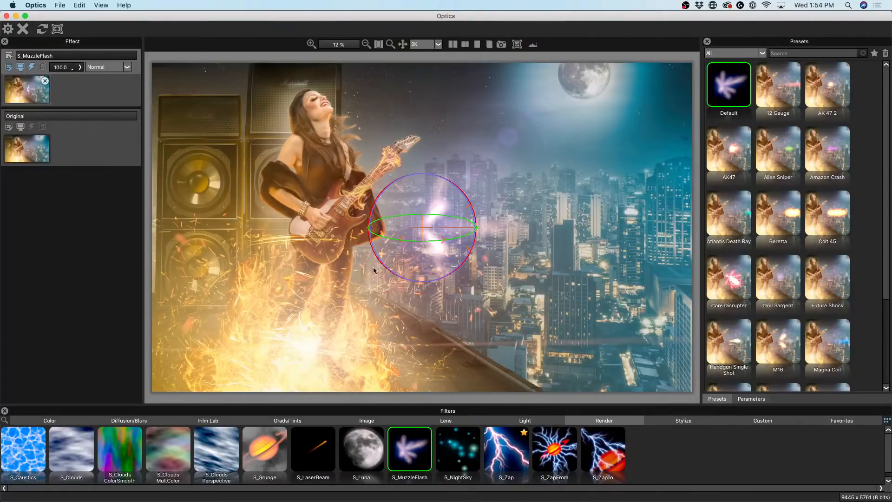
{"action": "left_click", "coordinate": [501, 441]}
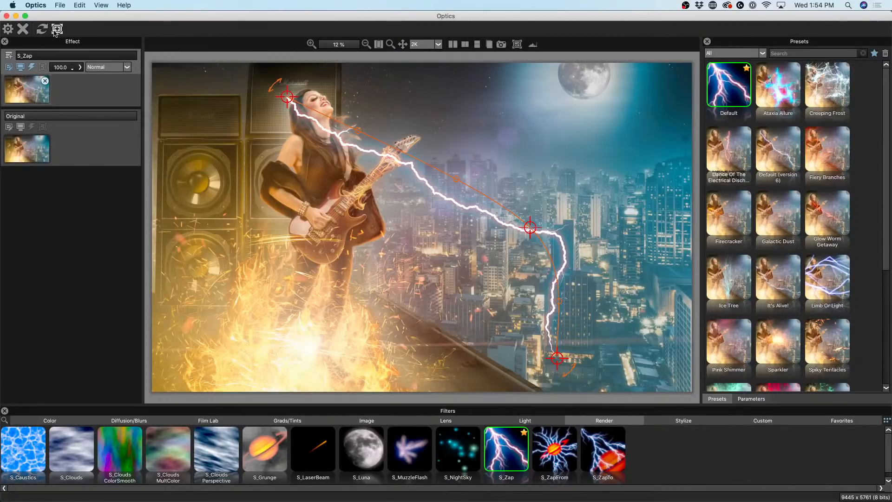
{"action": "left_click", "coordinate": [23, 28]}
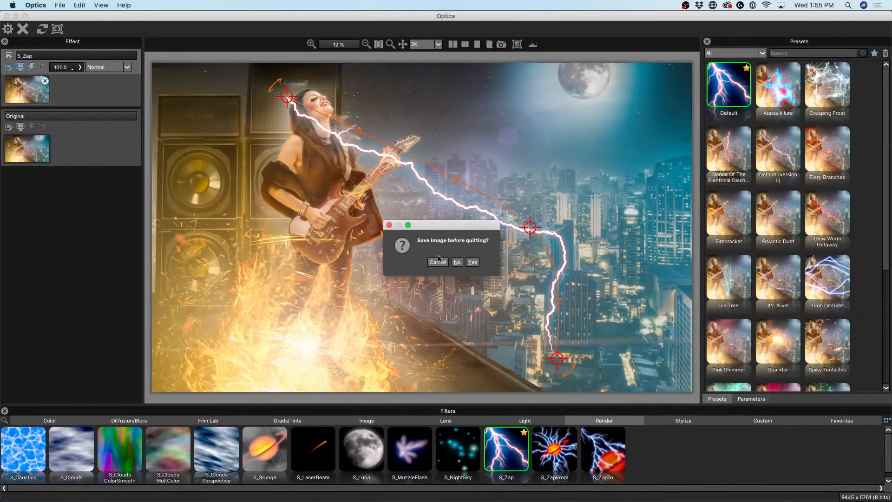
{"action": "left_click", "coordinate": [456, 264]}
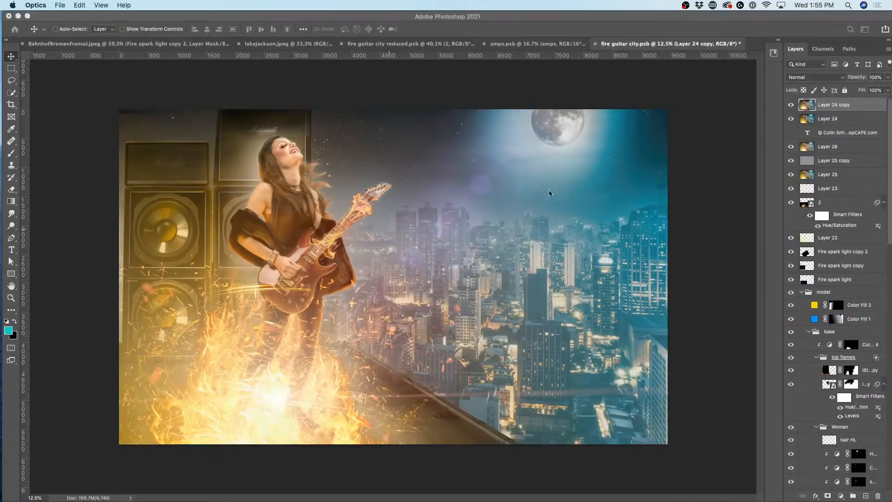
Step: Switch to BahnhofBremenfrontal.jpeg and open its Layer 4 in the Boris FX Optics filter
{"action": "left_click", "coordinate": [535, 44]}
{"action": "left_click", "coordinate": [210, 43]}
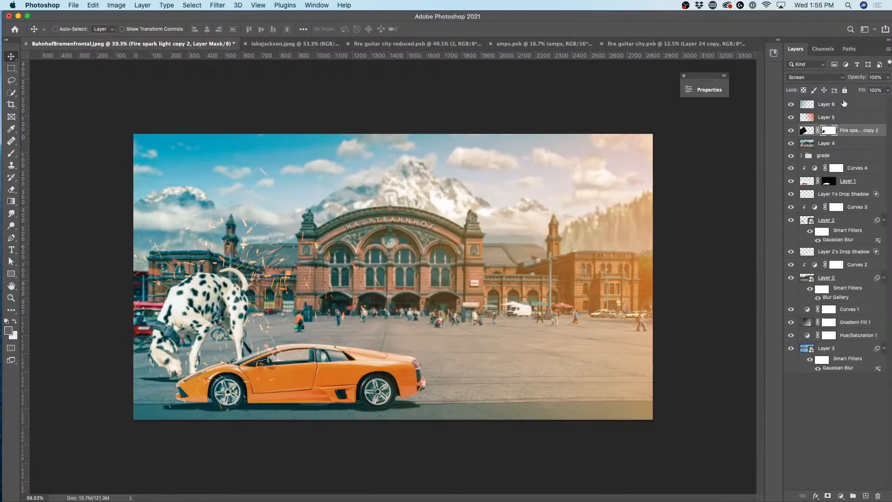
{"action": "left_click", "coordinate": [807, 133]}
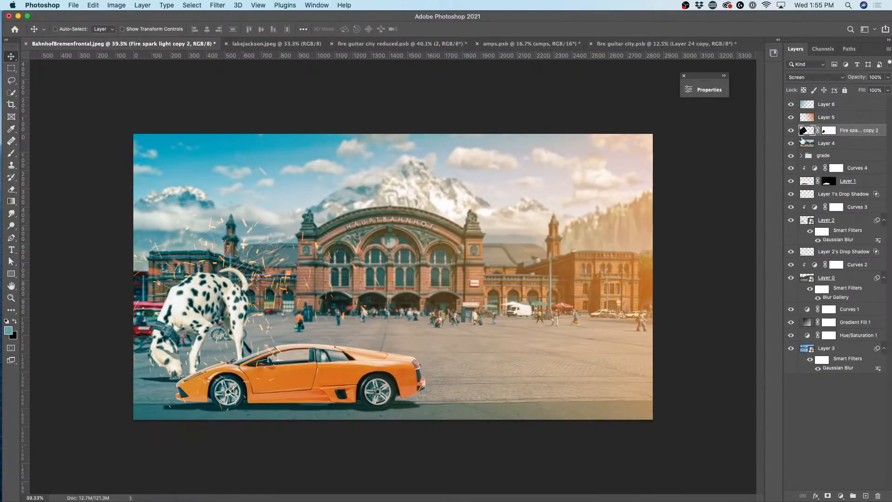
{"action": "left_click", "coordinate": [792, 143]}
{"action": "left_click", "coordinate": [806, 143]}
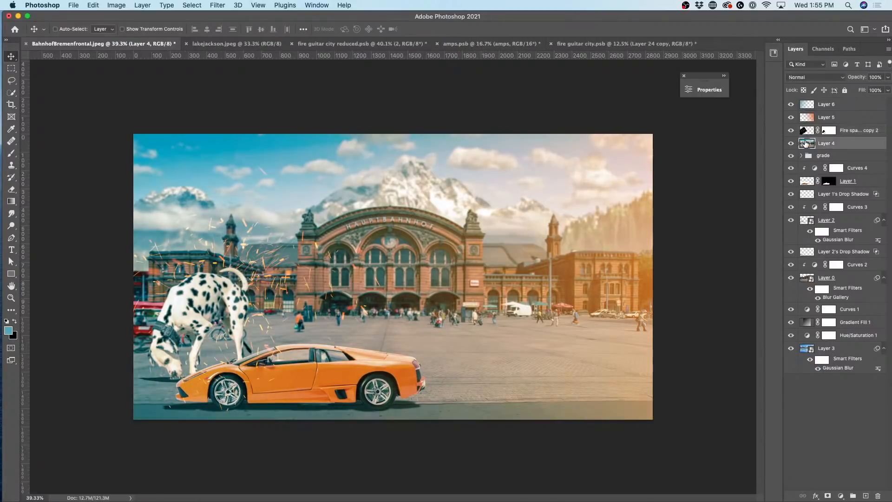
{"action": "left_click", "coordinate": [219, 5]}
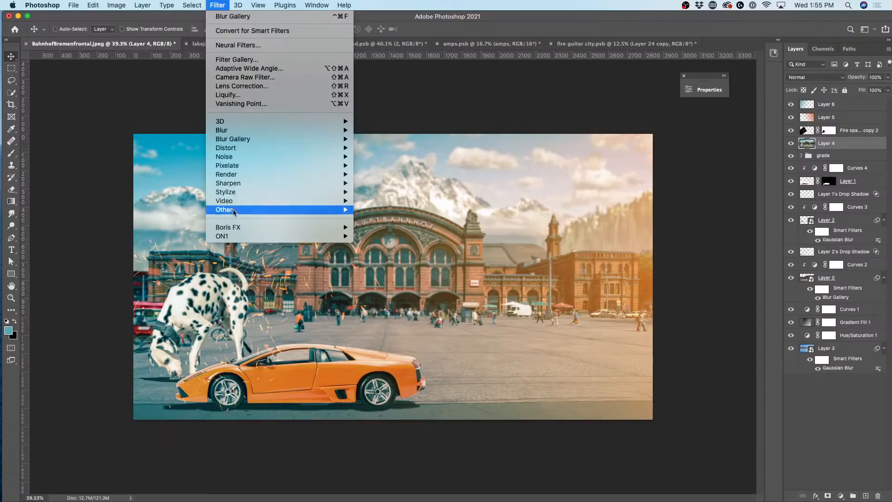
{"action": "mouse_move", "coordinate": [324, 228]}
{"action": "left_click", "coordinate": [388, 229]}
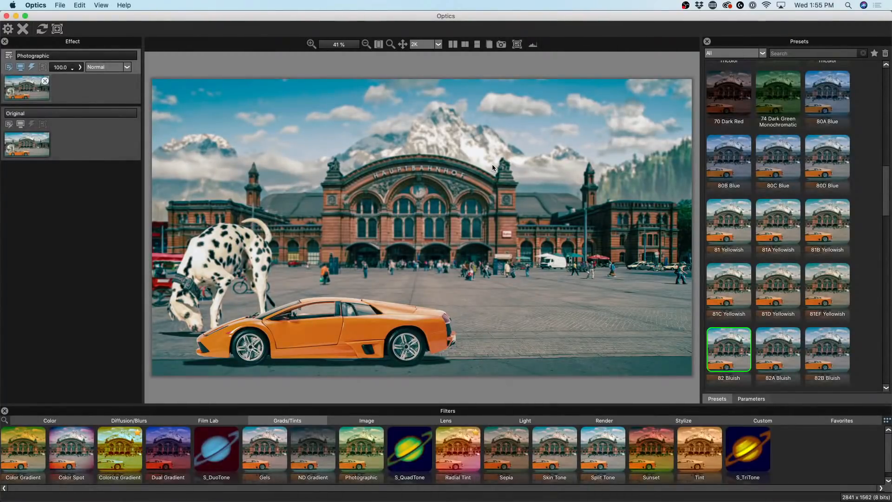
Step: Look through the Diffusion/Blurs and Color filters and apply Color Correct to the station image
{"action": "left_click", "coordinate": [105, 422]}
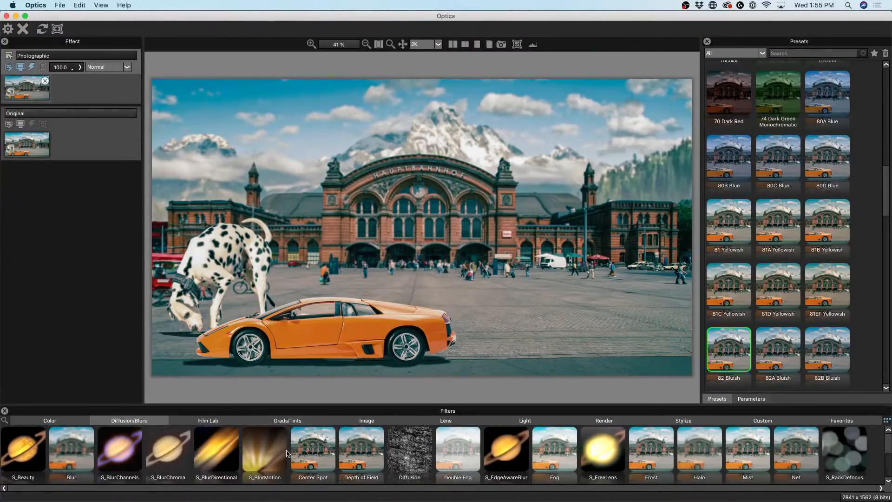
{"action": "left_click", "coordinate": [87, 421]}
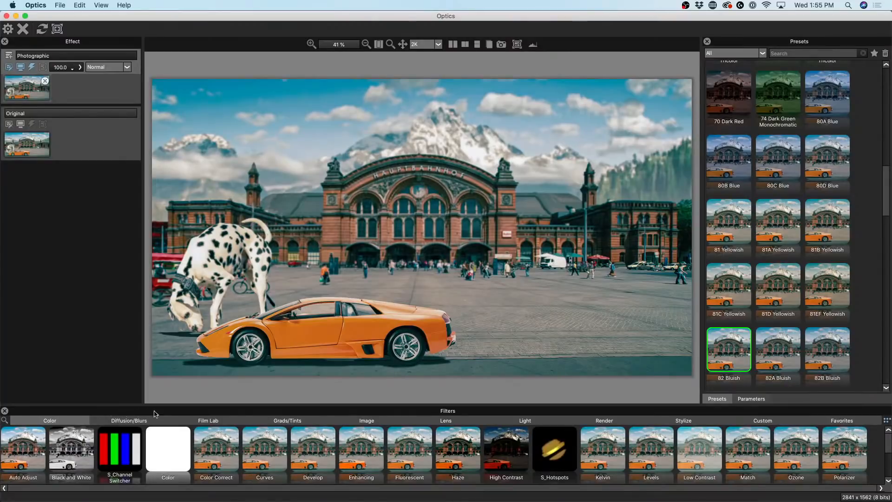
{"action": "left_click", "coordinate": [207, 444]}
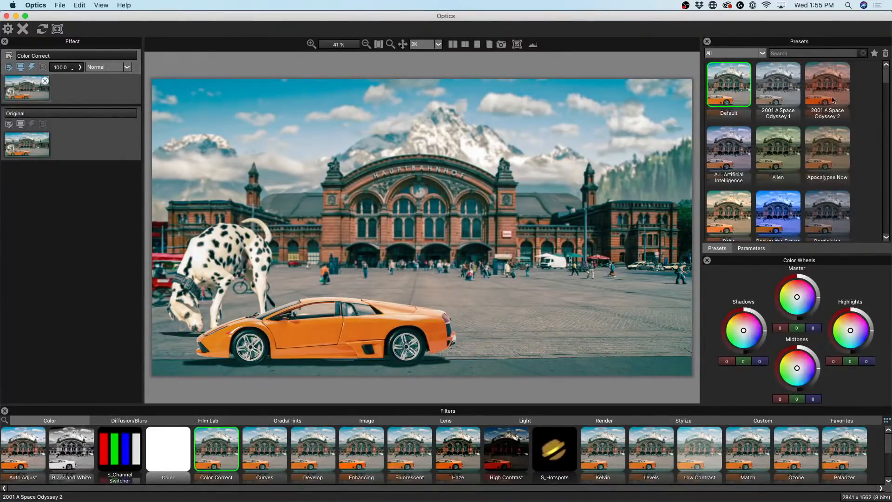
Step: Try Color Correct film looks on the station image, including Apocalypse Now, A.I. Artificial Intelligence and 2001 A Space Odyssey 1
{"action": "left_click", "coordinate": [832, 156]}
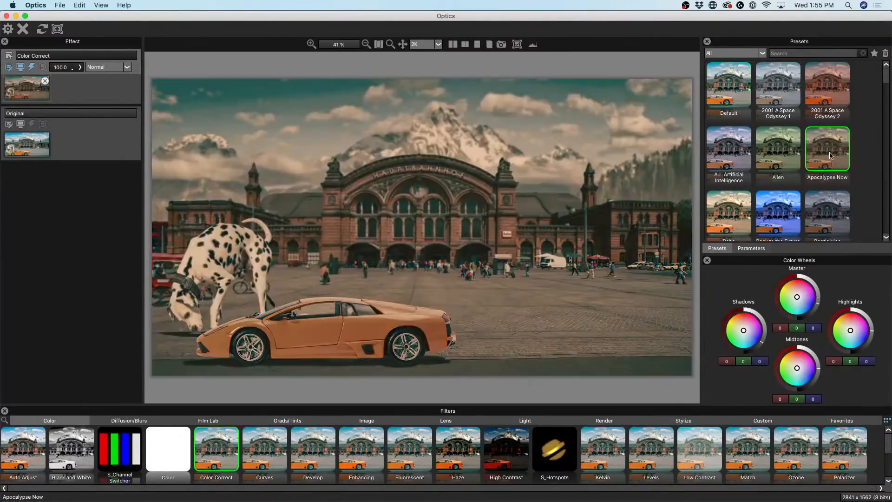
{"action": "left_click", "coordinate": [739, 152]}
{"action": "left_click", "coordinate": [791, 81]}
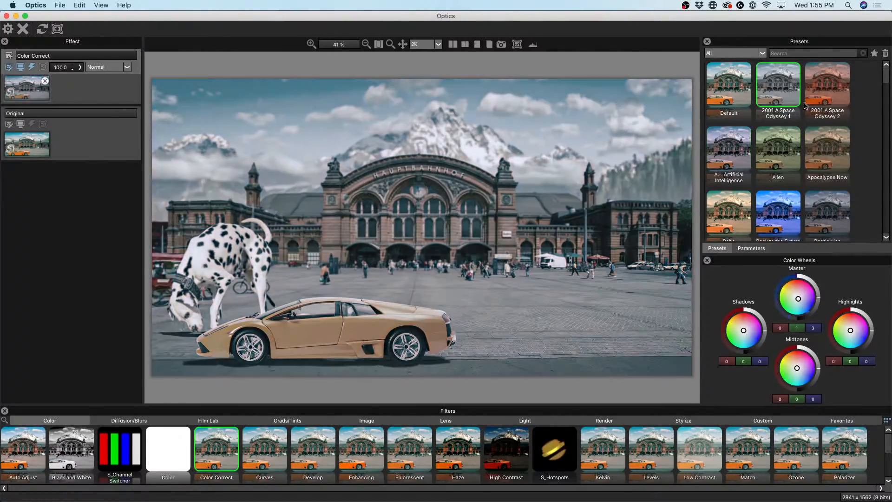
{"action": "scroll", "coordinate": [819, 159], "scroll_direction": "down", "scroll_amount": 10}
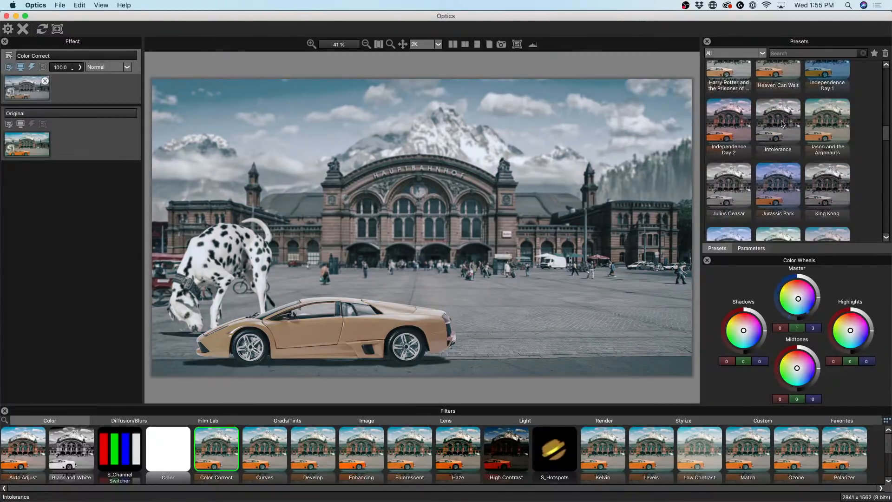
{"action": "scroll", "coordinate": [782, 126], "scroll_direction": "up", "scroll_amount": 3}
{"action": "left_click", "coordinate": [778, 78]}
{"action": "scroll", "coordinate": [753, 86], "scroll_direction": "up", "scroll_amount": 1}
{"action": "left_click", "coordinate": [729, 91]}
{"action": "left_click", "coordinate": [736, 151]}
Step: Compare the Once Upon a Time in America, Quo Vadis, The Wizard of Oz 2, Them and Titanic 1 looks, and apply Tron
{"action": "scroll", "coordinate": [790, 139], "scroll_direction": "down", "scroll_amount": 8}
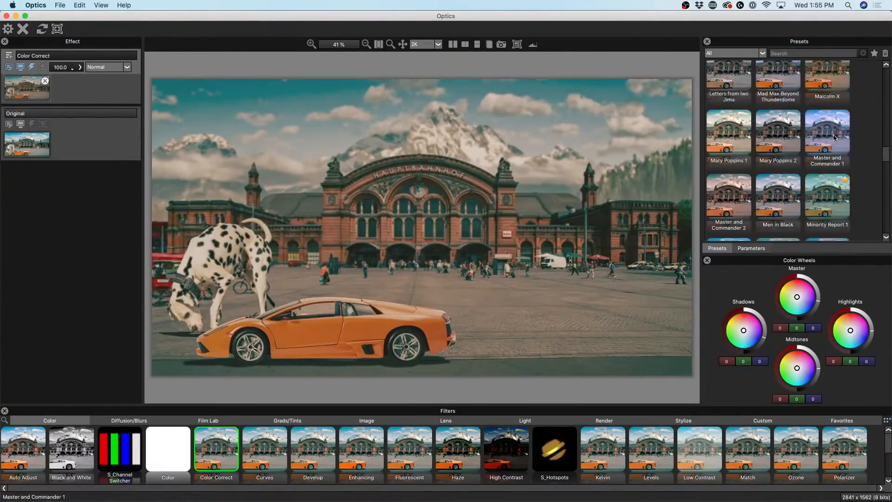
{"action": "left_click", "coordinate": [783, 138]}
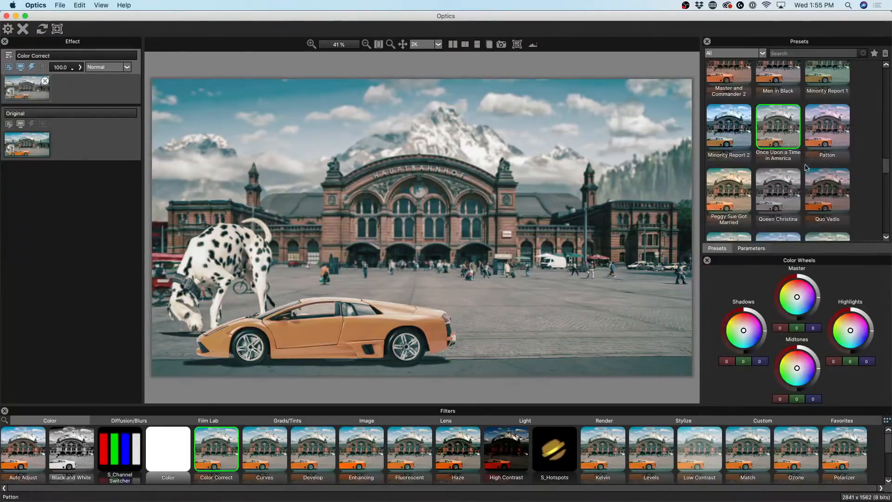
{"action": "left_click", "coordinate": [822, 195]}
{"action": "scroll", "coordinate": [799, 186], "scroll_direction": "down", "scroll_amount": 4}
{"action": "scroll", "coordinate": [798, 186], "scroll_direction": "down", "scroll_amount": 4}
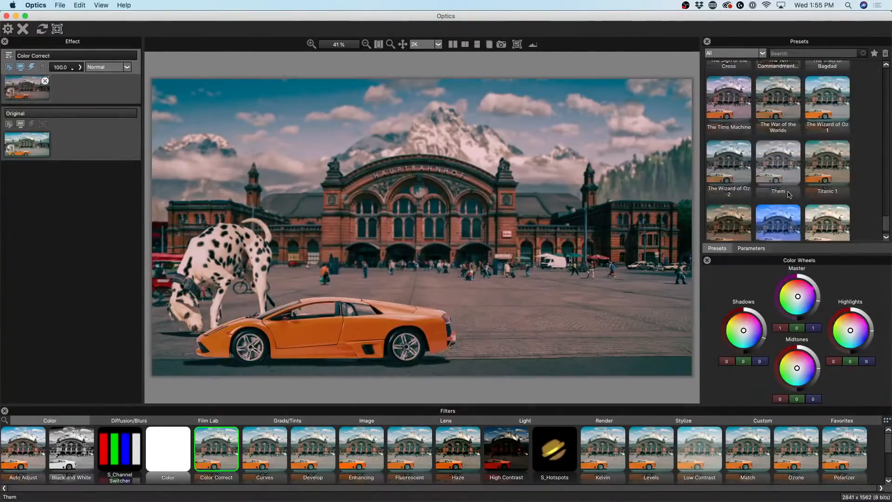
{"action": "left_click", "coordinate": [736, 178]}
{"action": "left_click", "coordinate": [775, 168]}
{"action": "left_click", "coordinate": [830, 167]}
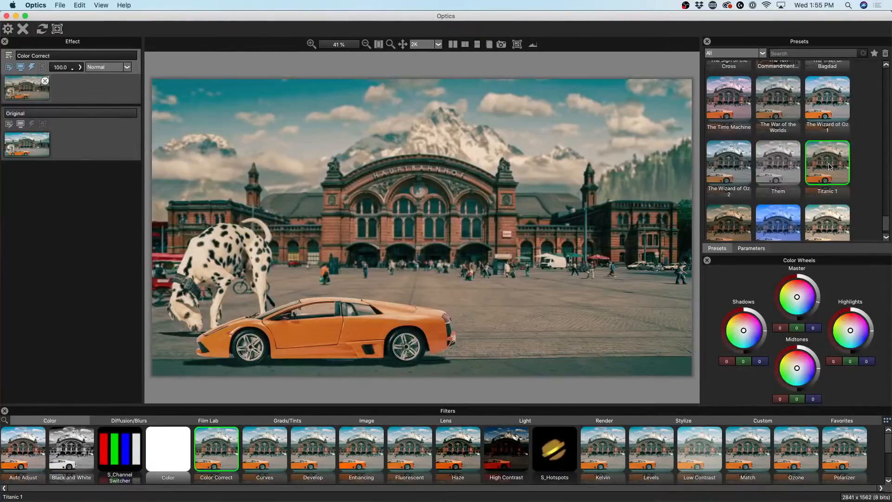
{"action": "scroll", "coordinate": [830, 167], "scroll_direction": "down", "scroll_amount": 1}
{"action": "left_click", "coordinate": [780, 204]}
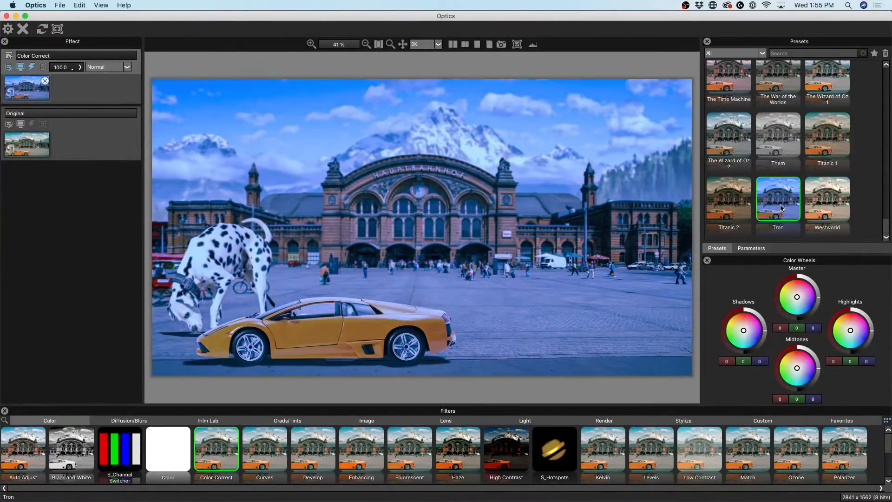
Step: Compare the Westworld and Titanic 2 looks, and apply Star Trek The Wrath of Khan with the Color Correct opacity at 38.9
{"action": "left_click", "coordinate": [820, 206]}
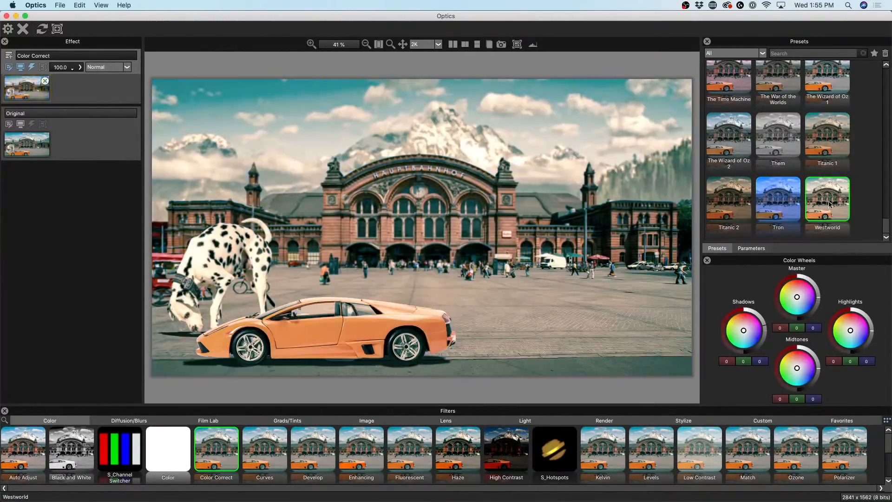
{"action": "left_click", "coordinate": [729, 204]}
{"action": "scroll", "coordinate": [731, 91], "scroll_direction": "up", "scroll_amount": 5}
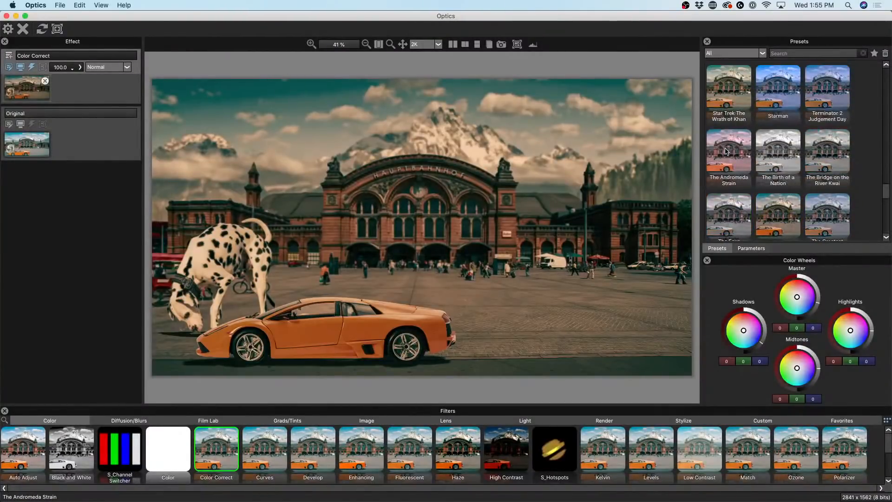
{"action": "left_click", "coordinate": [731, 91]}
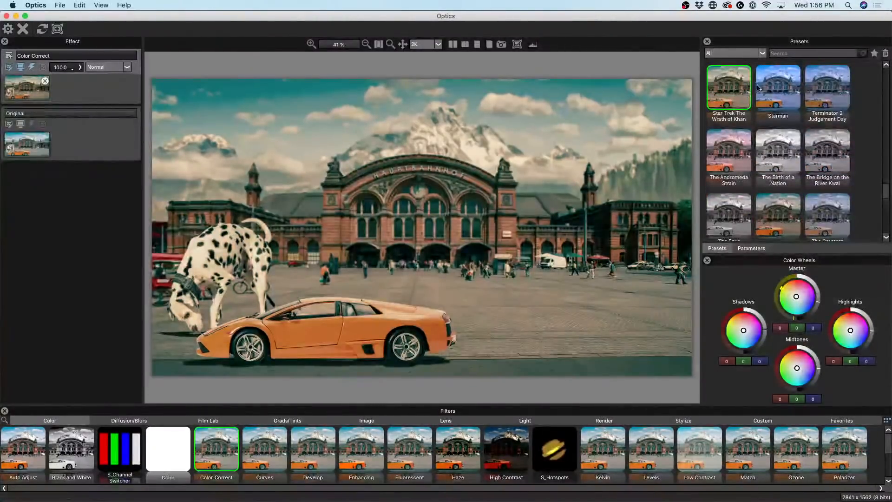
{"action": "left_click", "coordinate": [80, 68]}
{"action": "left_click_drag", "start_coordinate": [91, 78], "coordinate": [58, 80]}
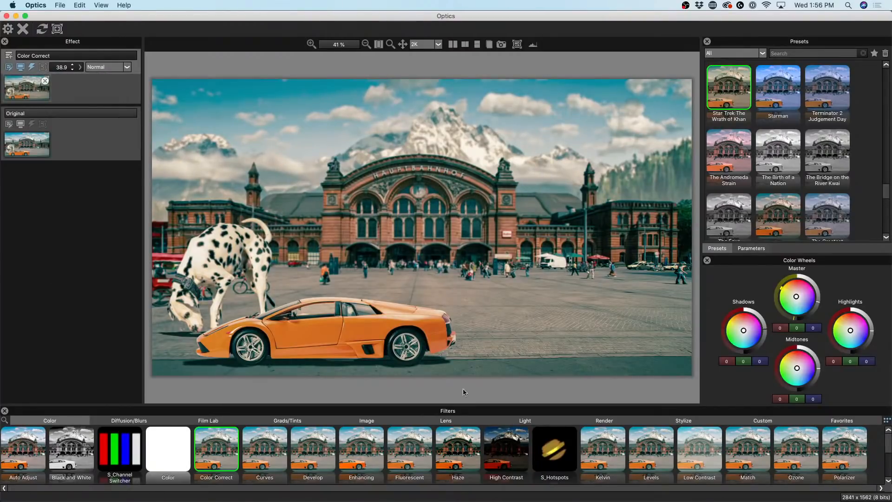
Step: Add a new effect layer above Color Correct and apply the S_LensFlare light filter to it
{"action": "left_click", "coordinate": [8, 58]}
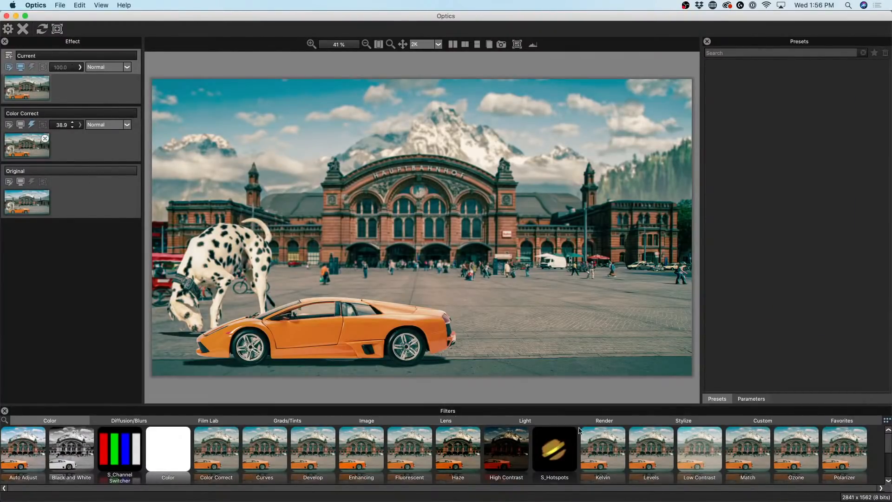
{"action": "left_click", "coordinate": [626, 423]}
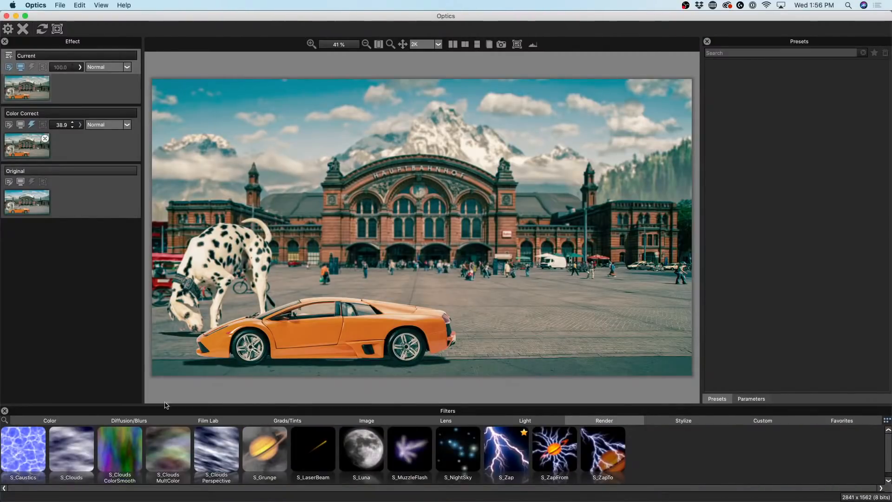
{"action": "left_click", "coordinate": [539, 422]}
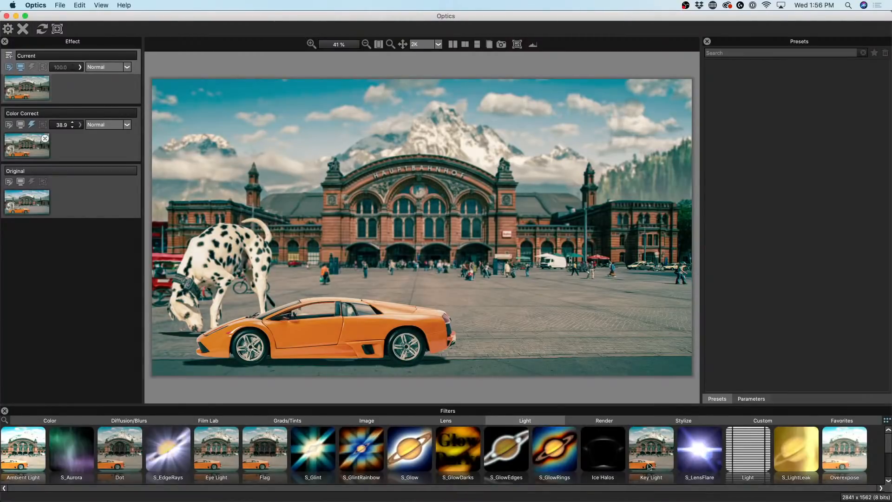
{"action": "left_click", "coordinate": [696, 448]}
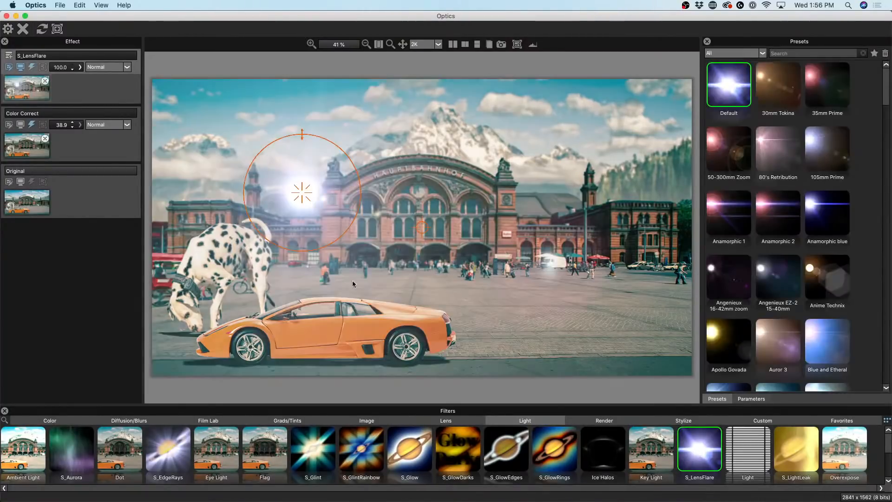
Step: Try the 80's Retribution lens flare, placing it in front of the station's right wing
{"action": "left_click", "coordinate": [775, 143]}
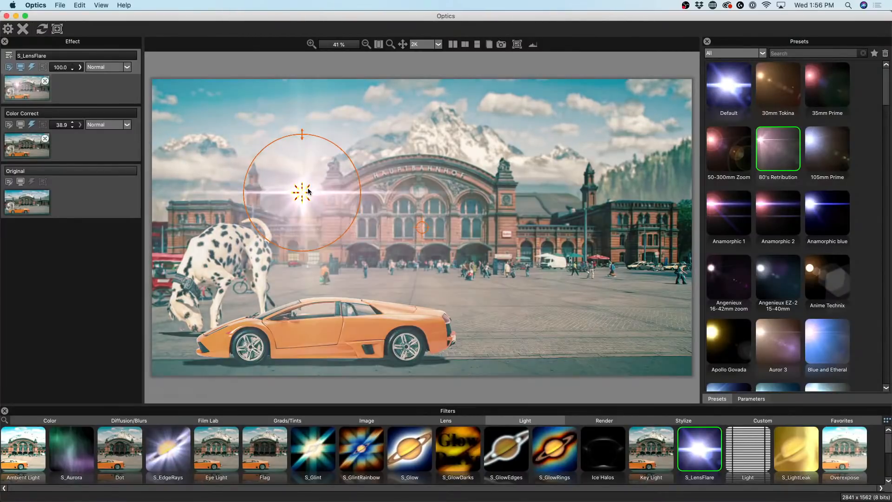
{"action": "left_click_drag", "start_coordinate": [309, 191], "coordinate": [602, 269]}
{"action": "left_click_drag", "start_coordinate": [666, 290], "coordinate": [650, 270]}
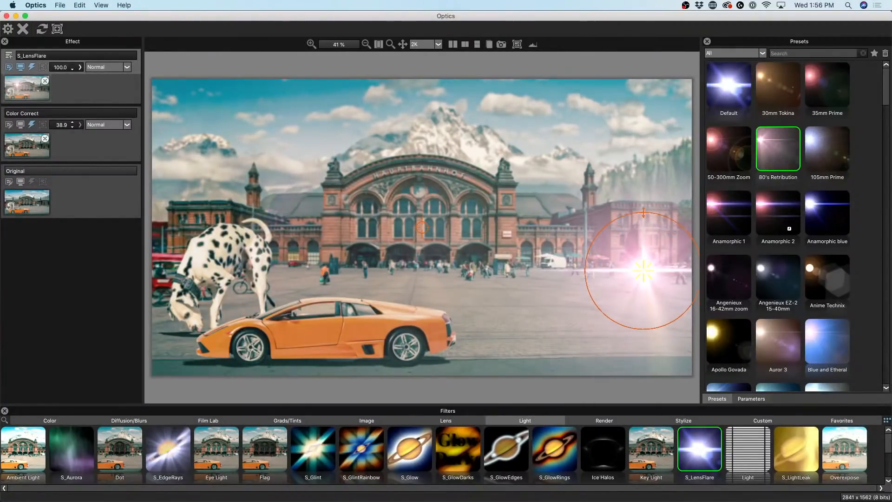
Step: Use the Anamorphic 2 lens flare at the foot of the station's right wing and apply the effects to Layer 4 in Photoshop
{"action": "left_click", "coordinate": [787, 226]}
{"action": "left_click_drag", "start_coordinate": [299, 188], "coordinate": [628, 273]}
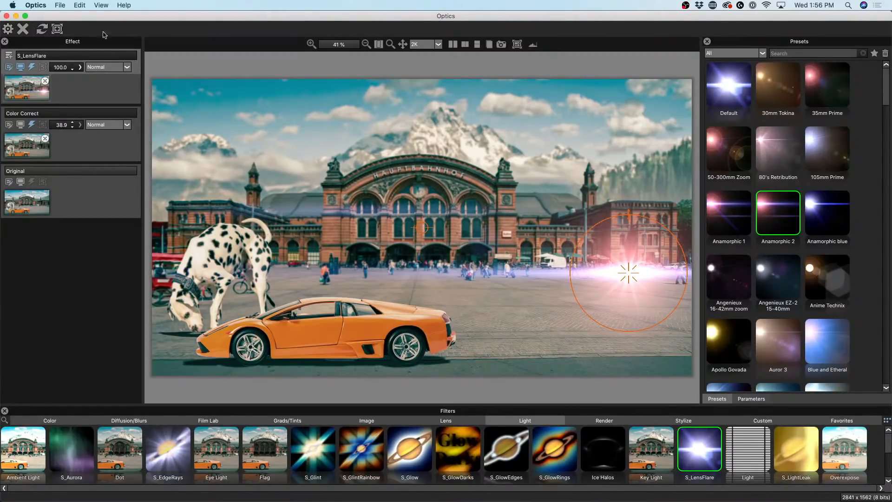
{"action": "left_click", "coordinate": [7, 30]}
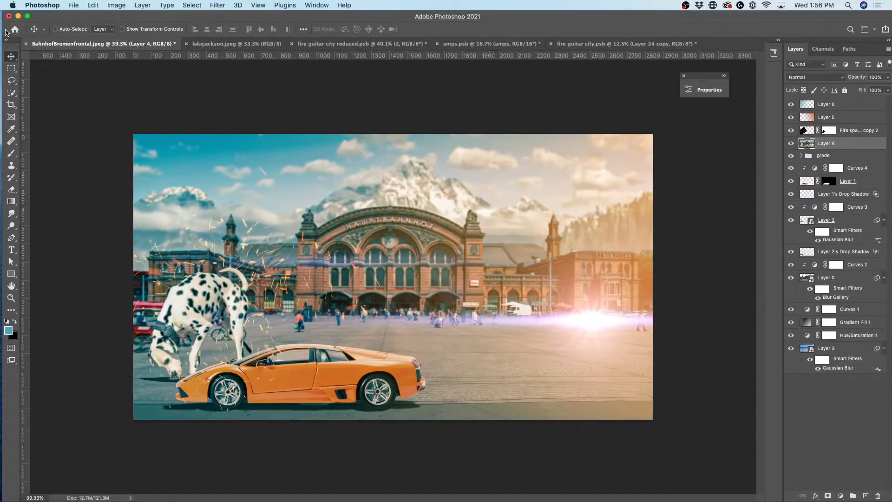